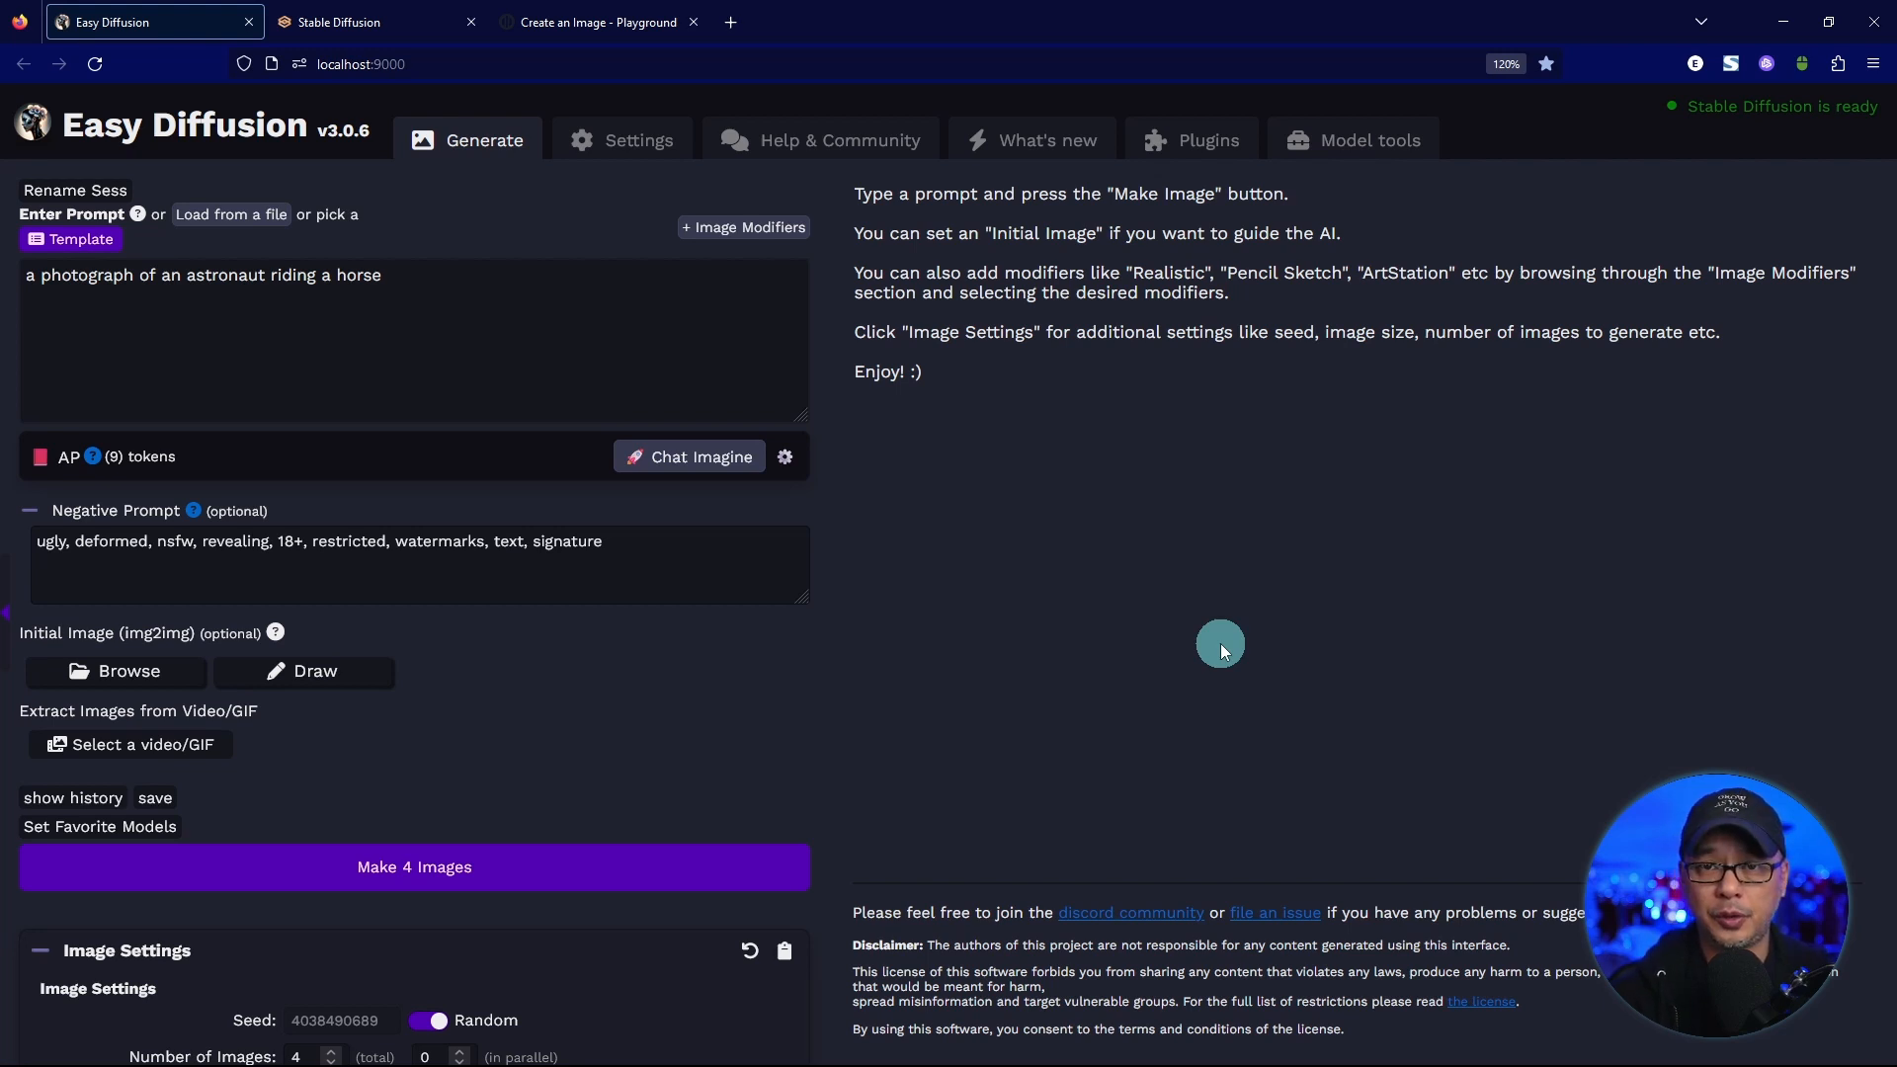
Replace the prompt with "head shot of a man on the street" and clear the negative prompt.
key(ctrl+plus)
key(ctrl+plus)
click(702, 485)
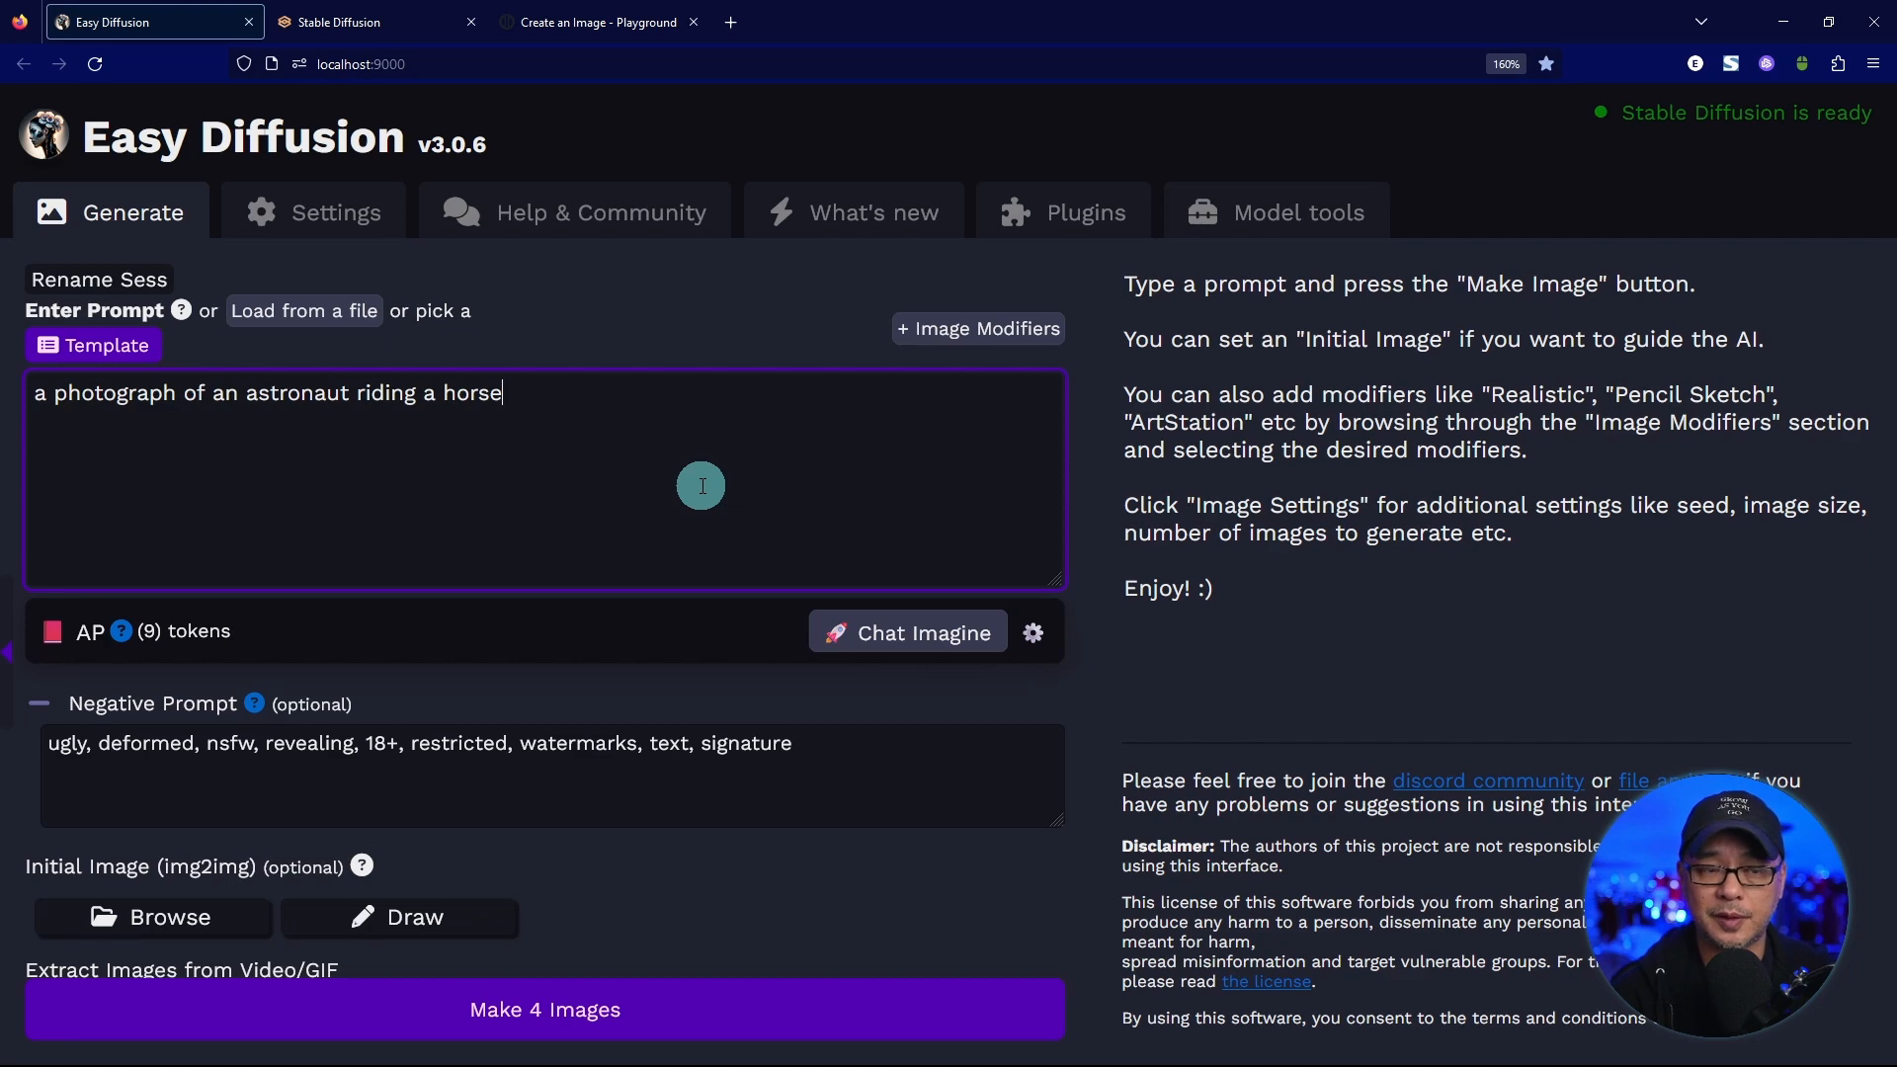
key(ctrl+a)
key(BackSpace)
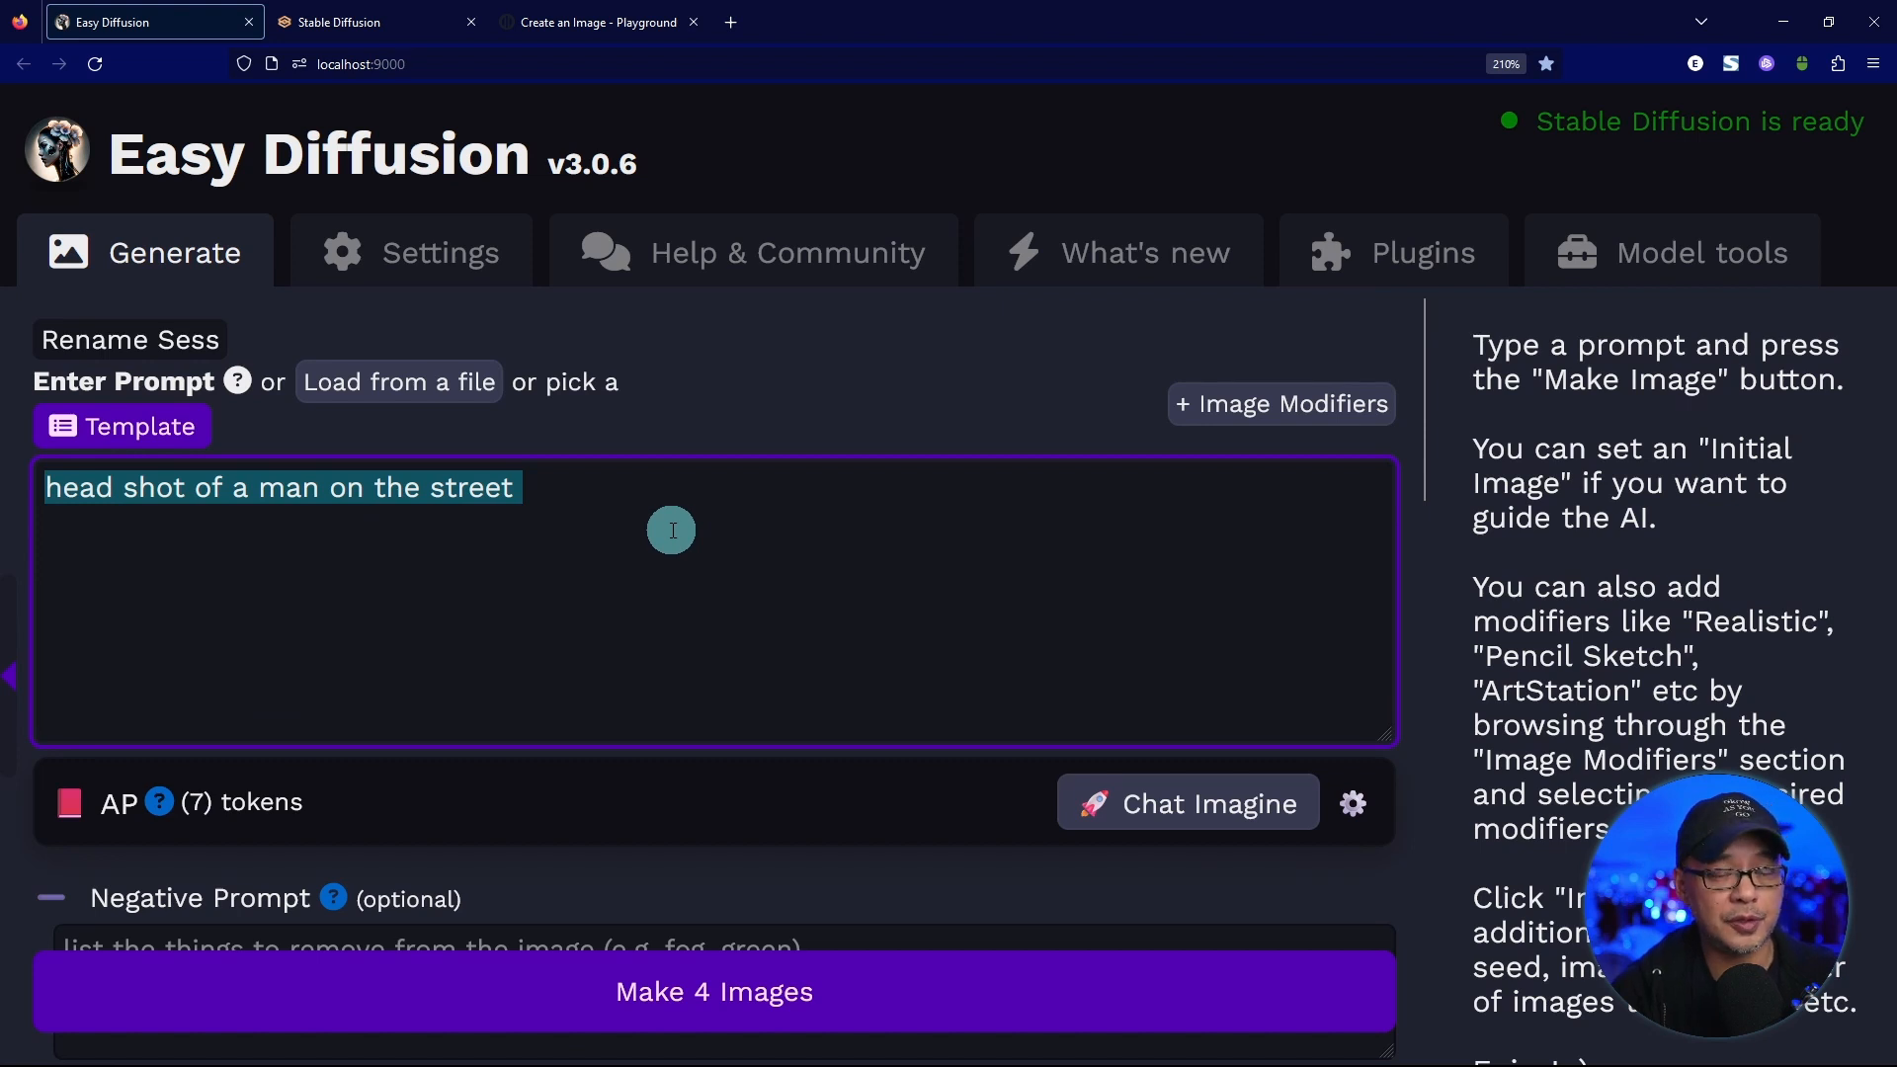
Collapse the Image Settings section and expand it again.
key(ctrl+minus)
key(ctrl+minus)
scroll(641, 501, down, 3)
scroll(641, 500, down, 5)
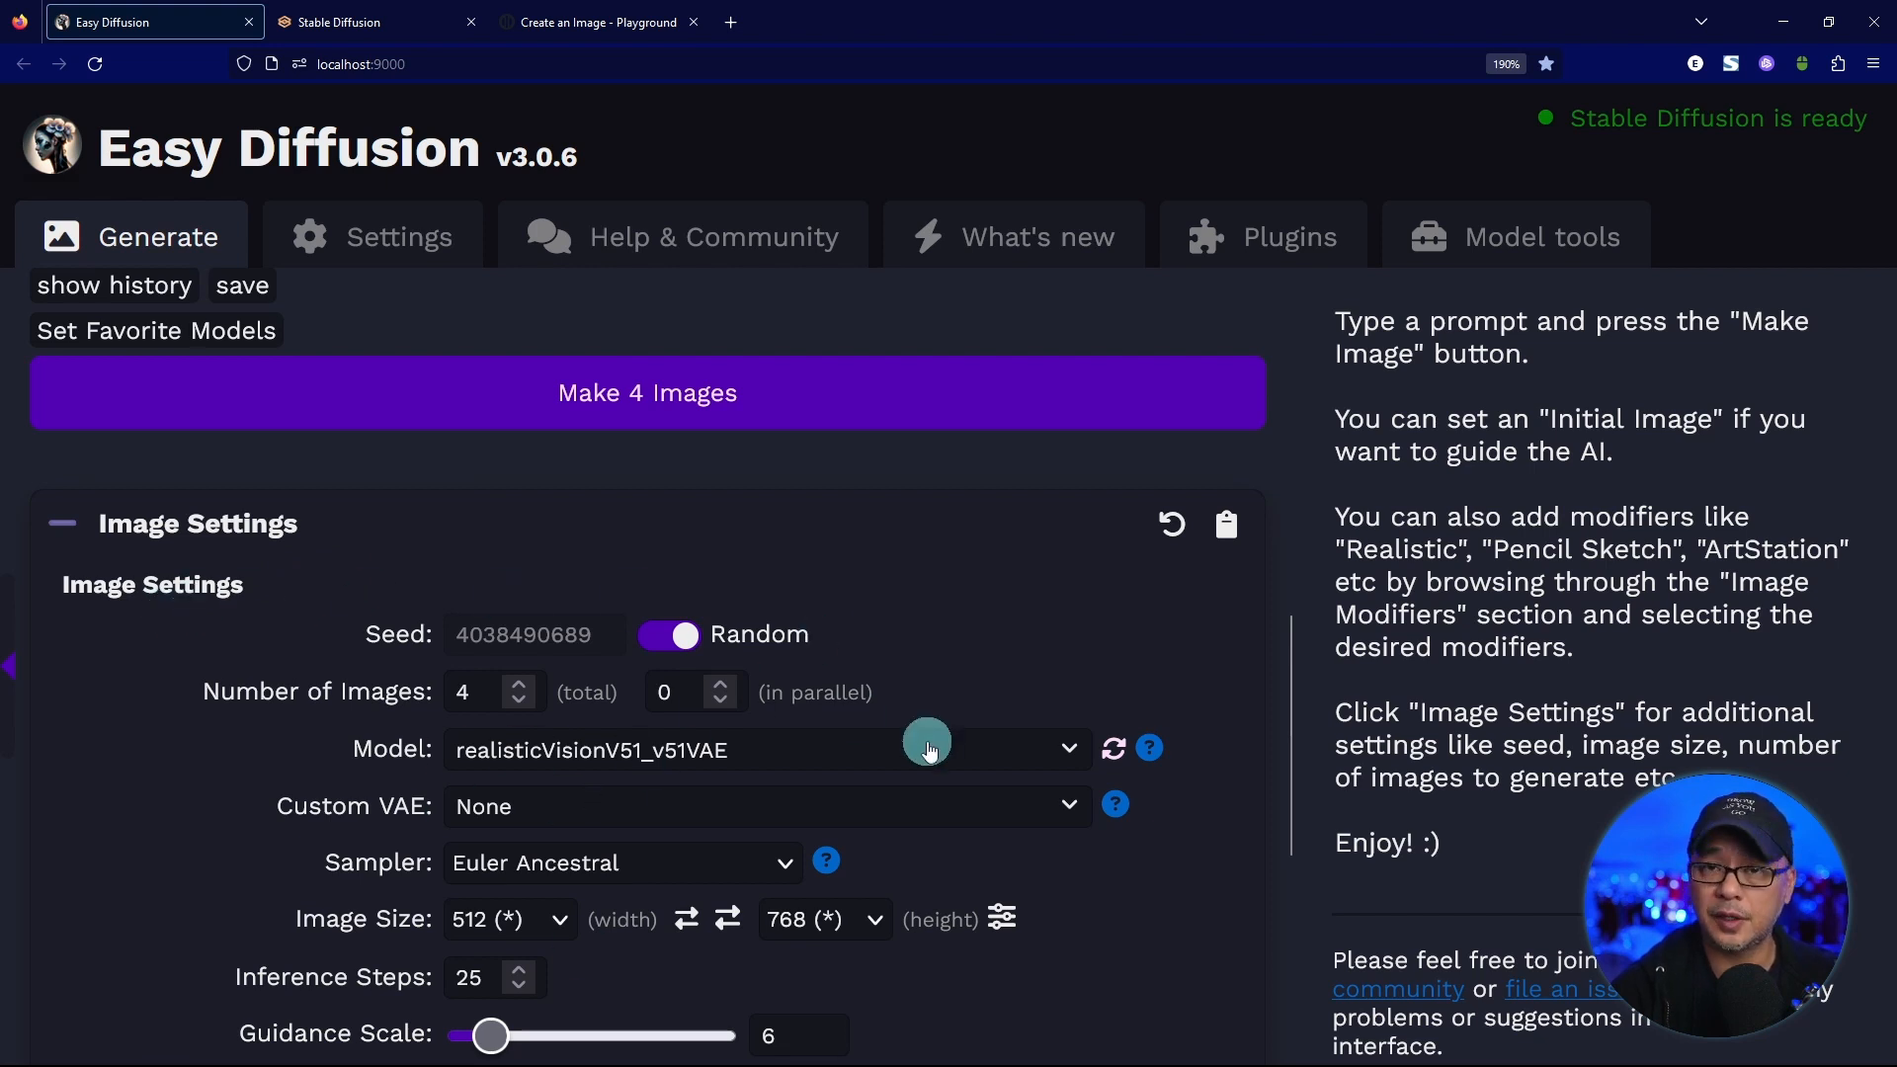
click(84, 530)
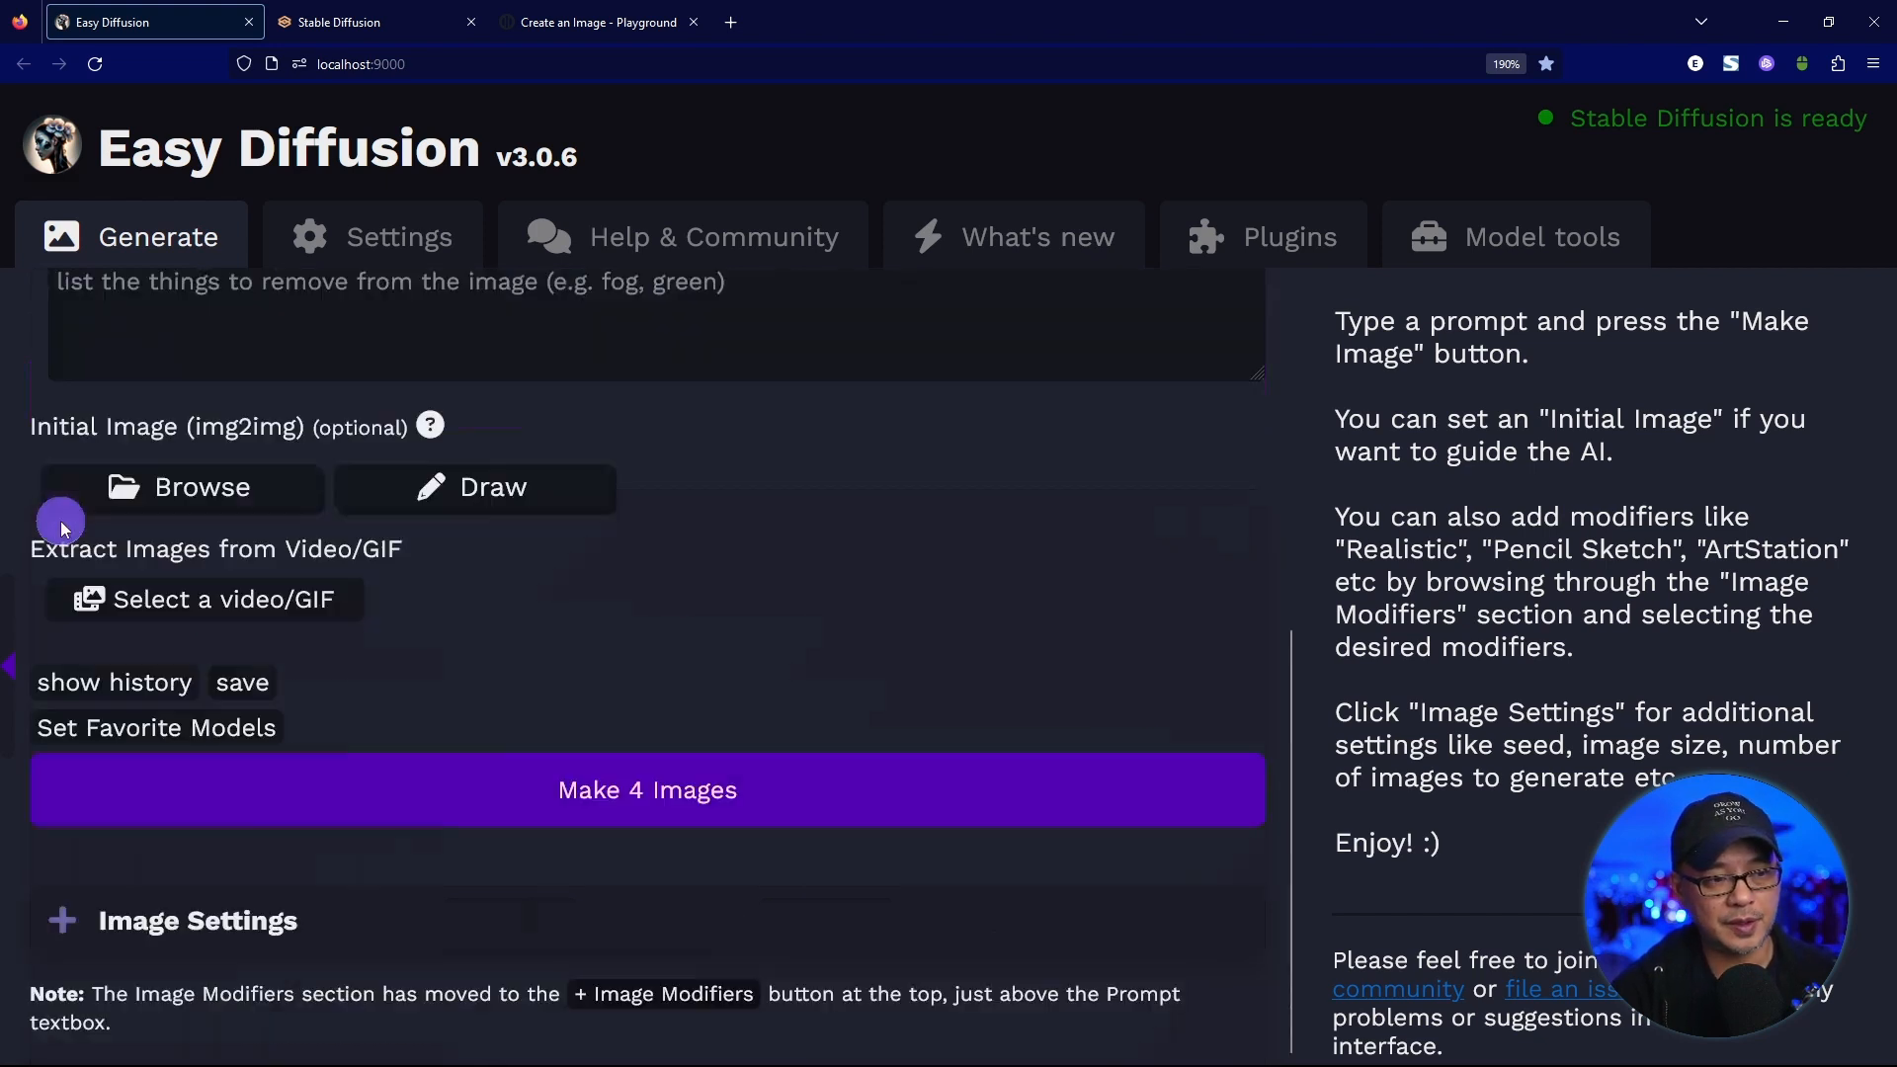
click(62, 921)
Choose sd-v1-5 as the image generation model.
scroll(711, 672, down, 4)
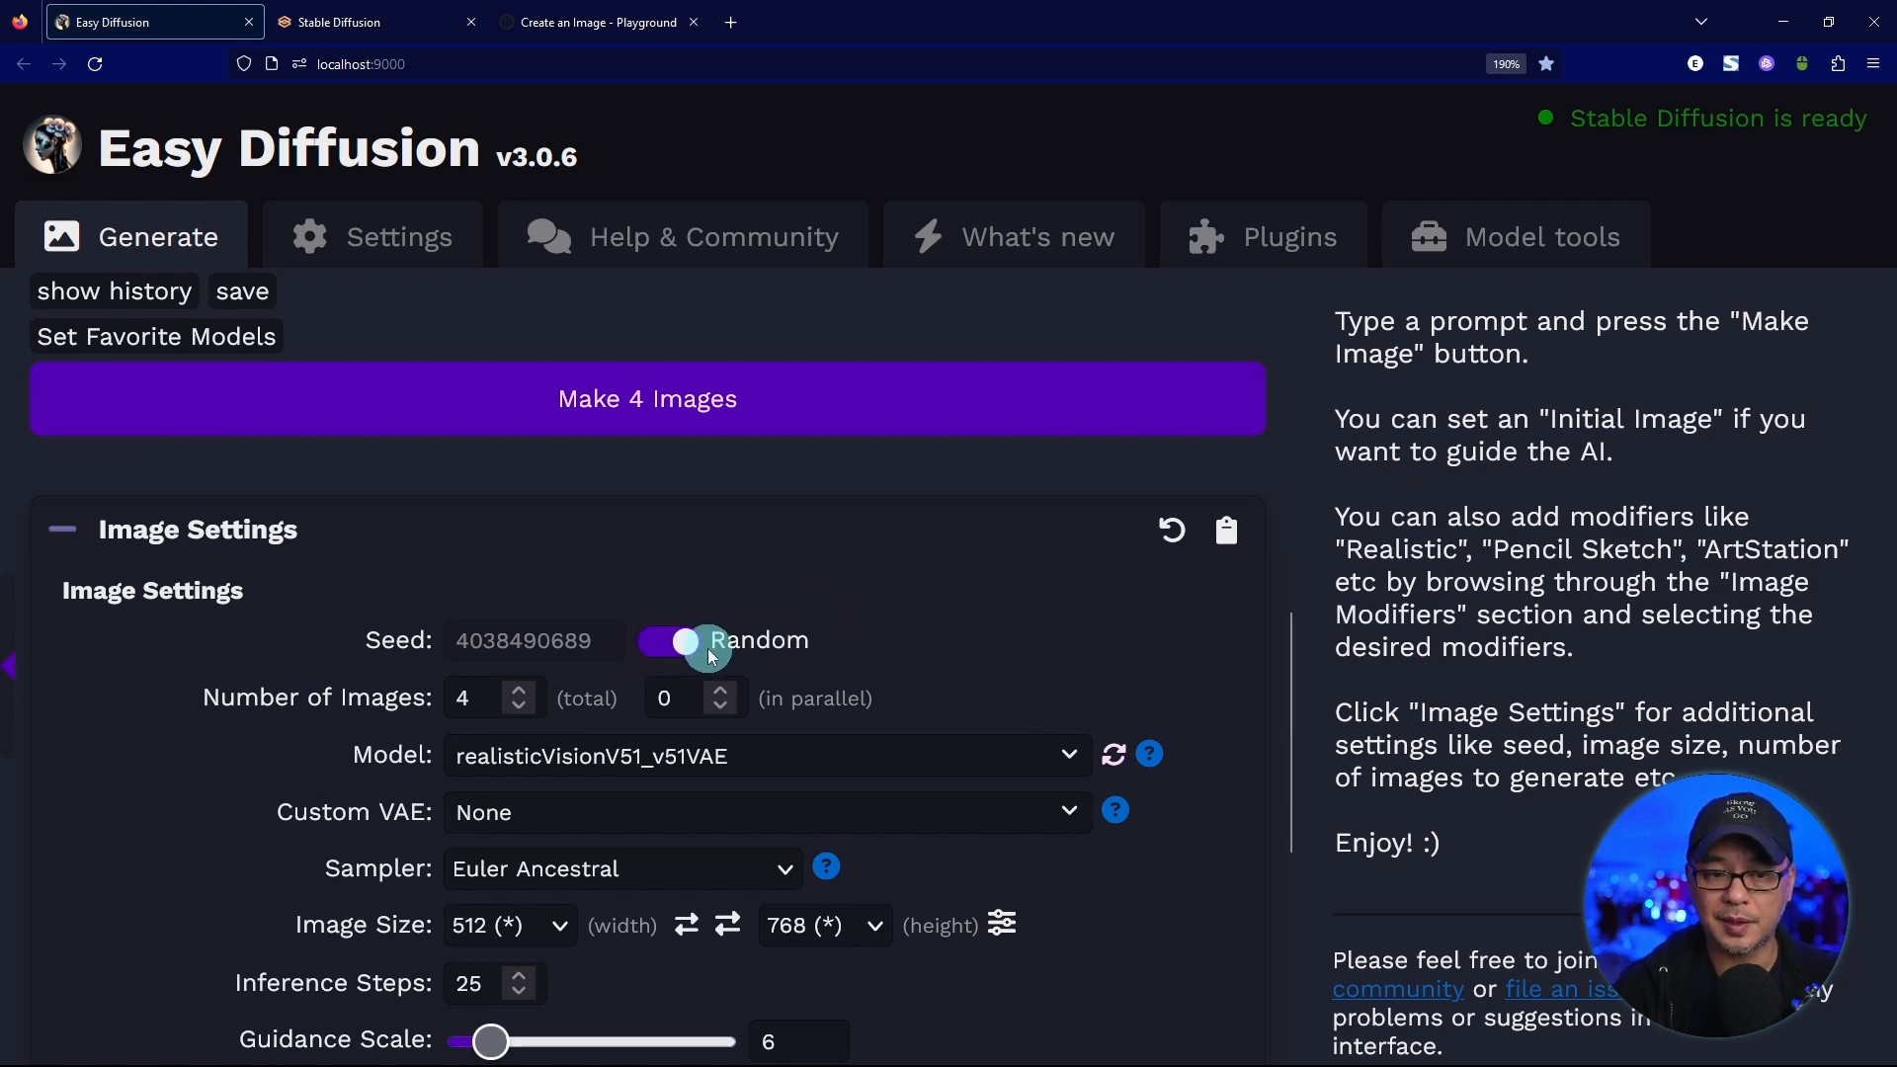
scroll(898, 657, down, 2)
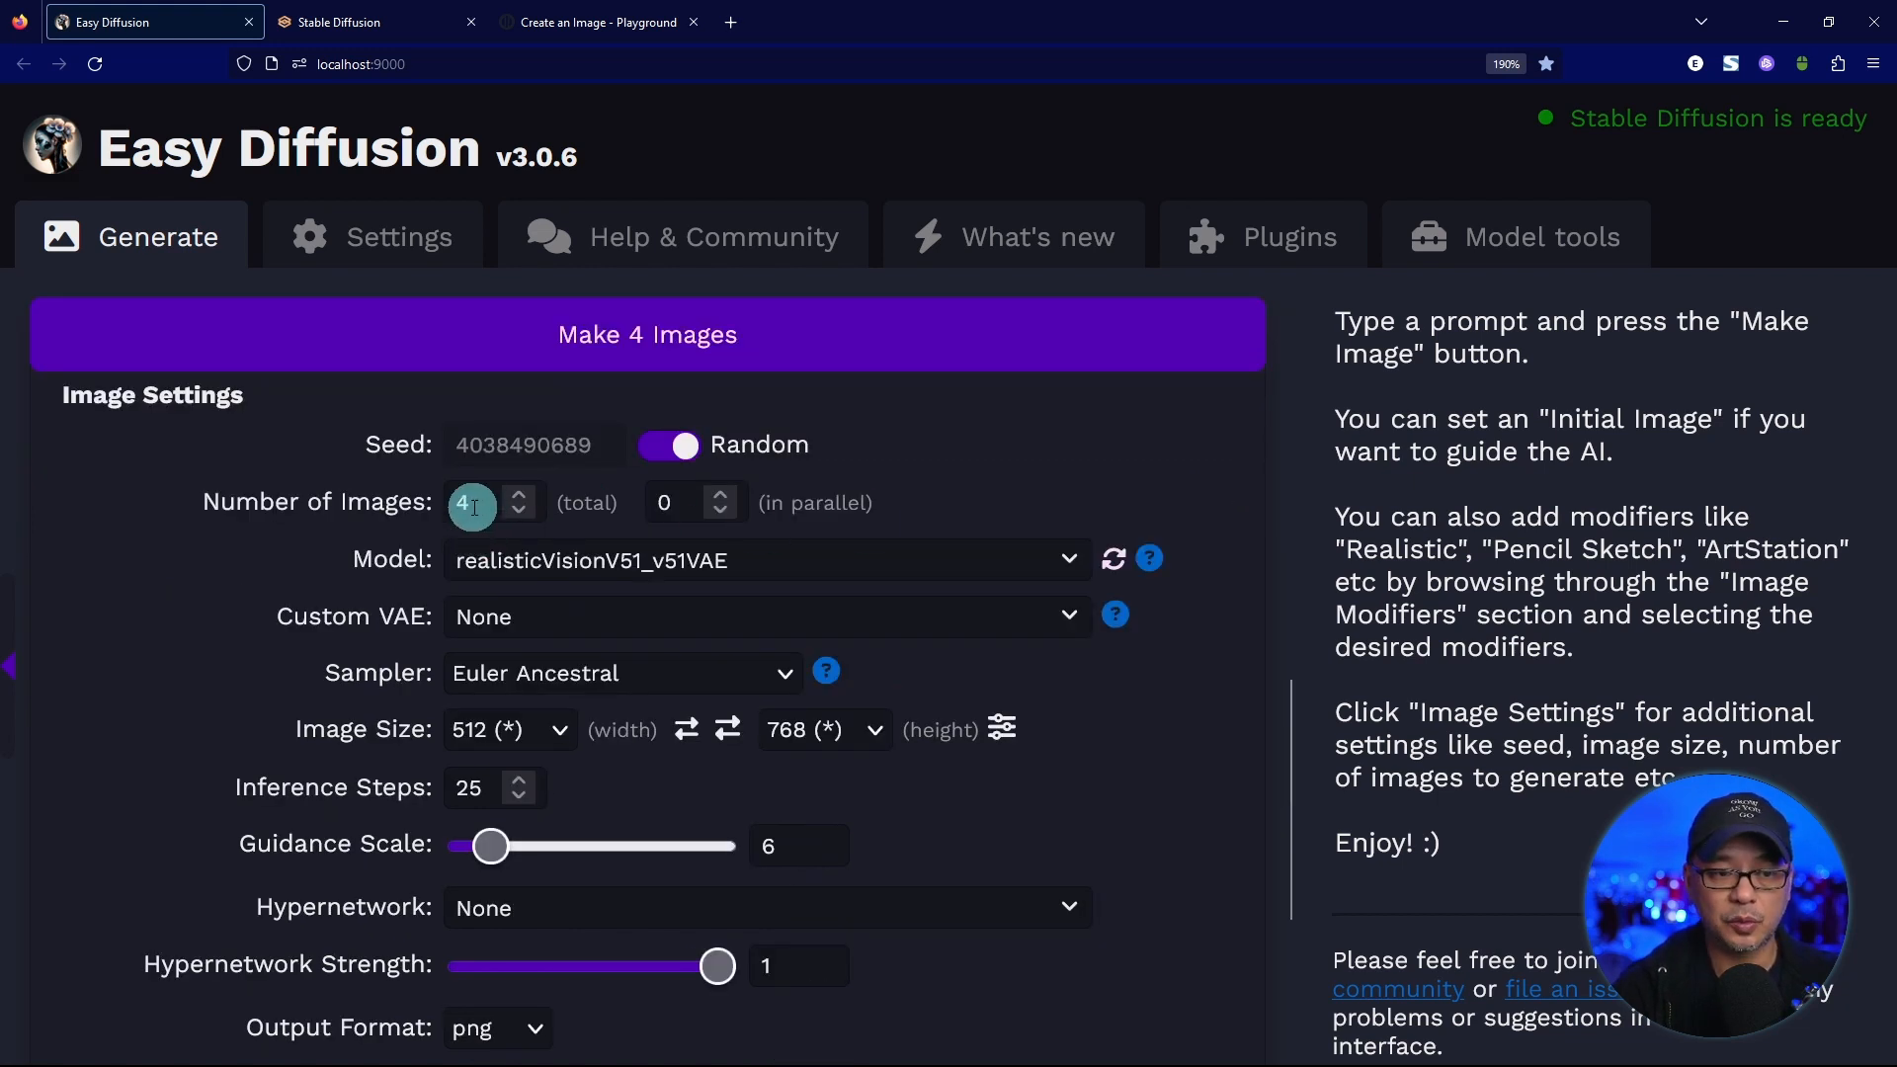
click(798, 553)
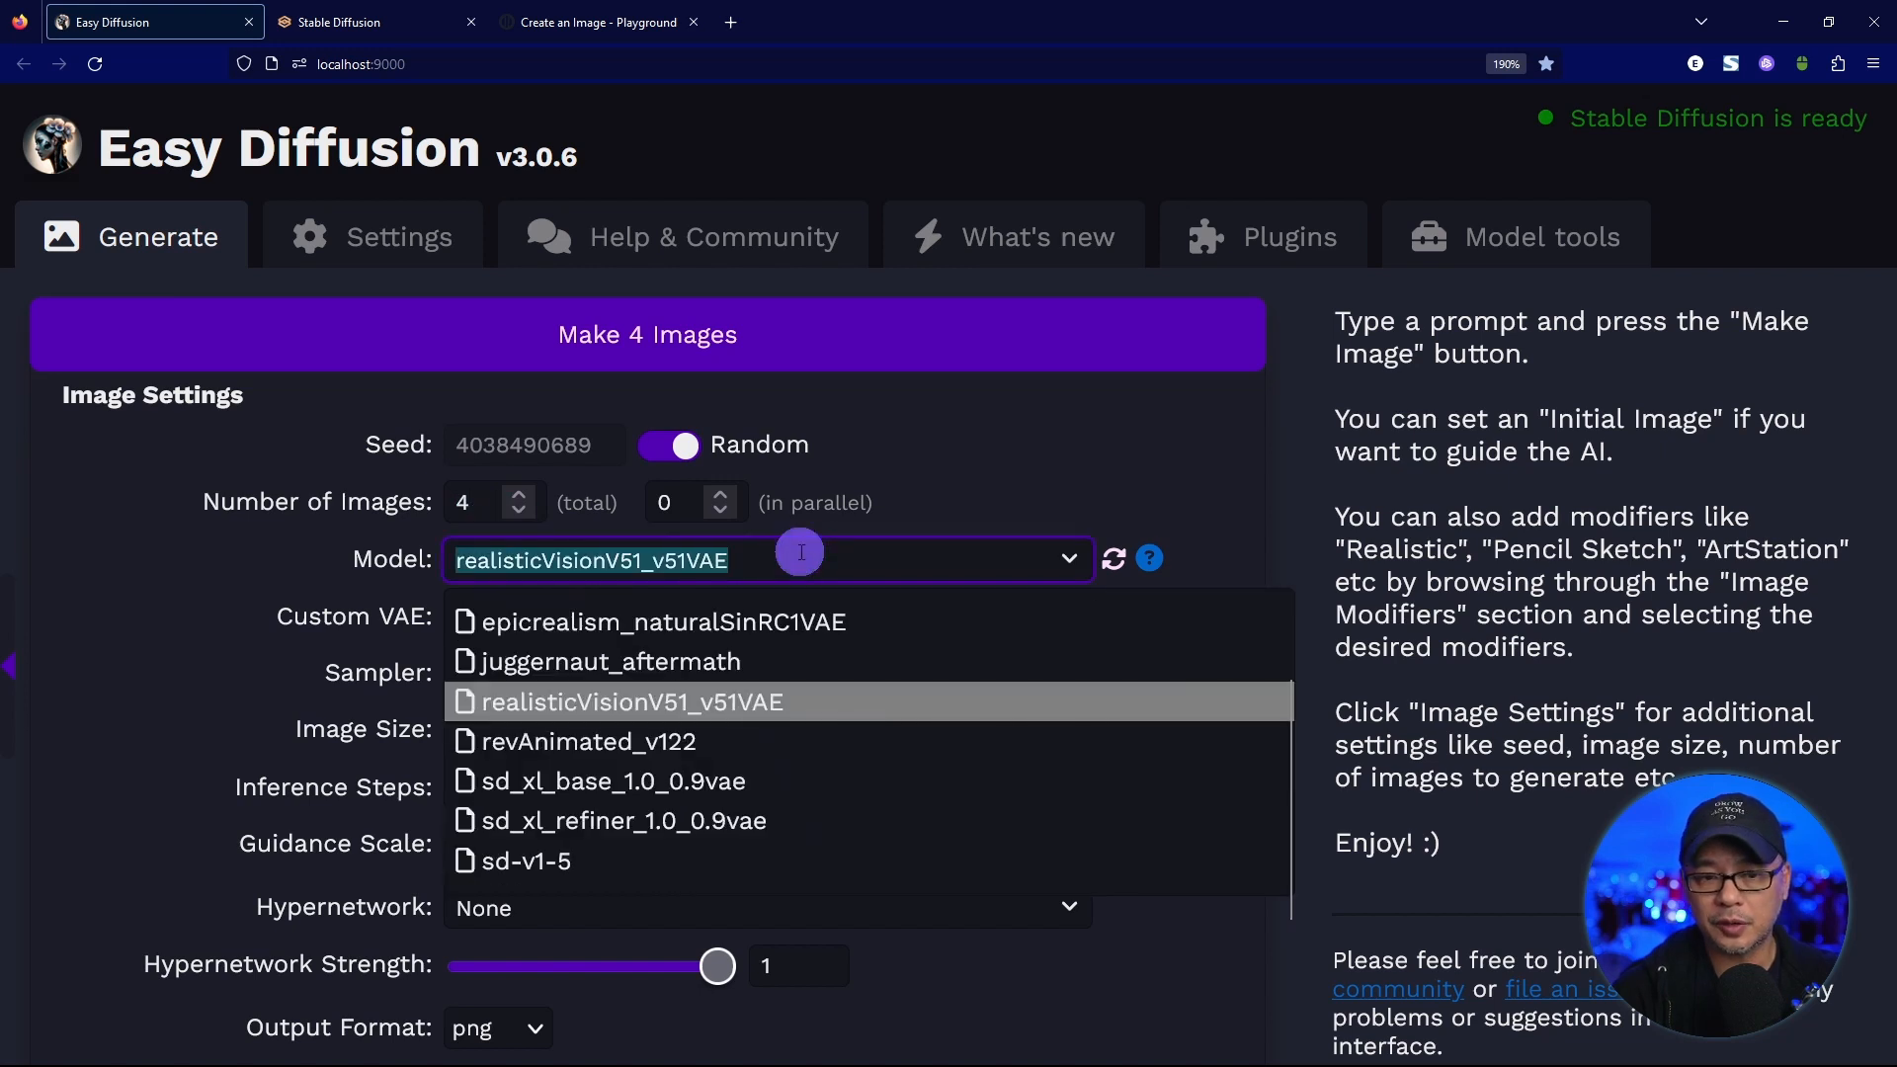
click(578, 855)
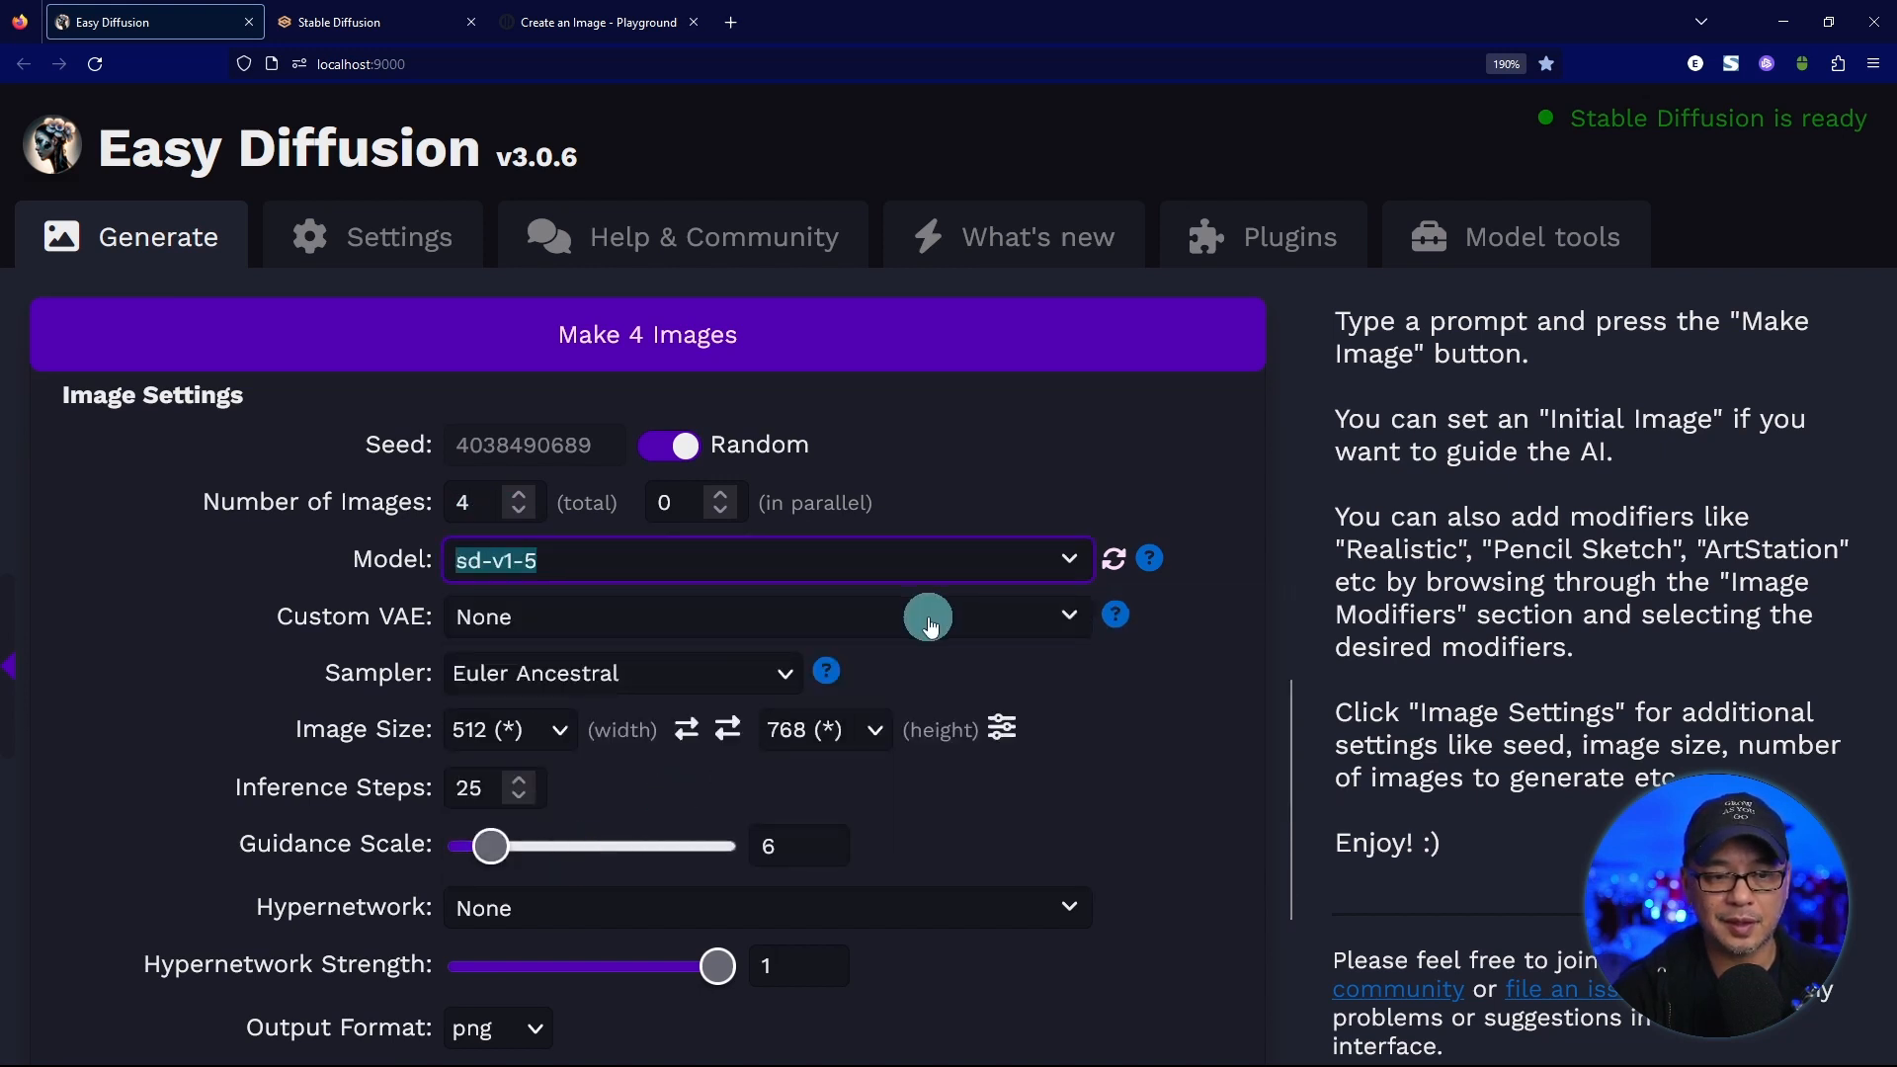
click(731, 563)
click(1083, 467)
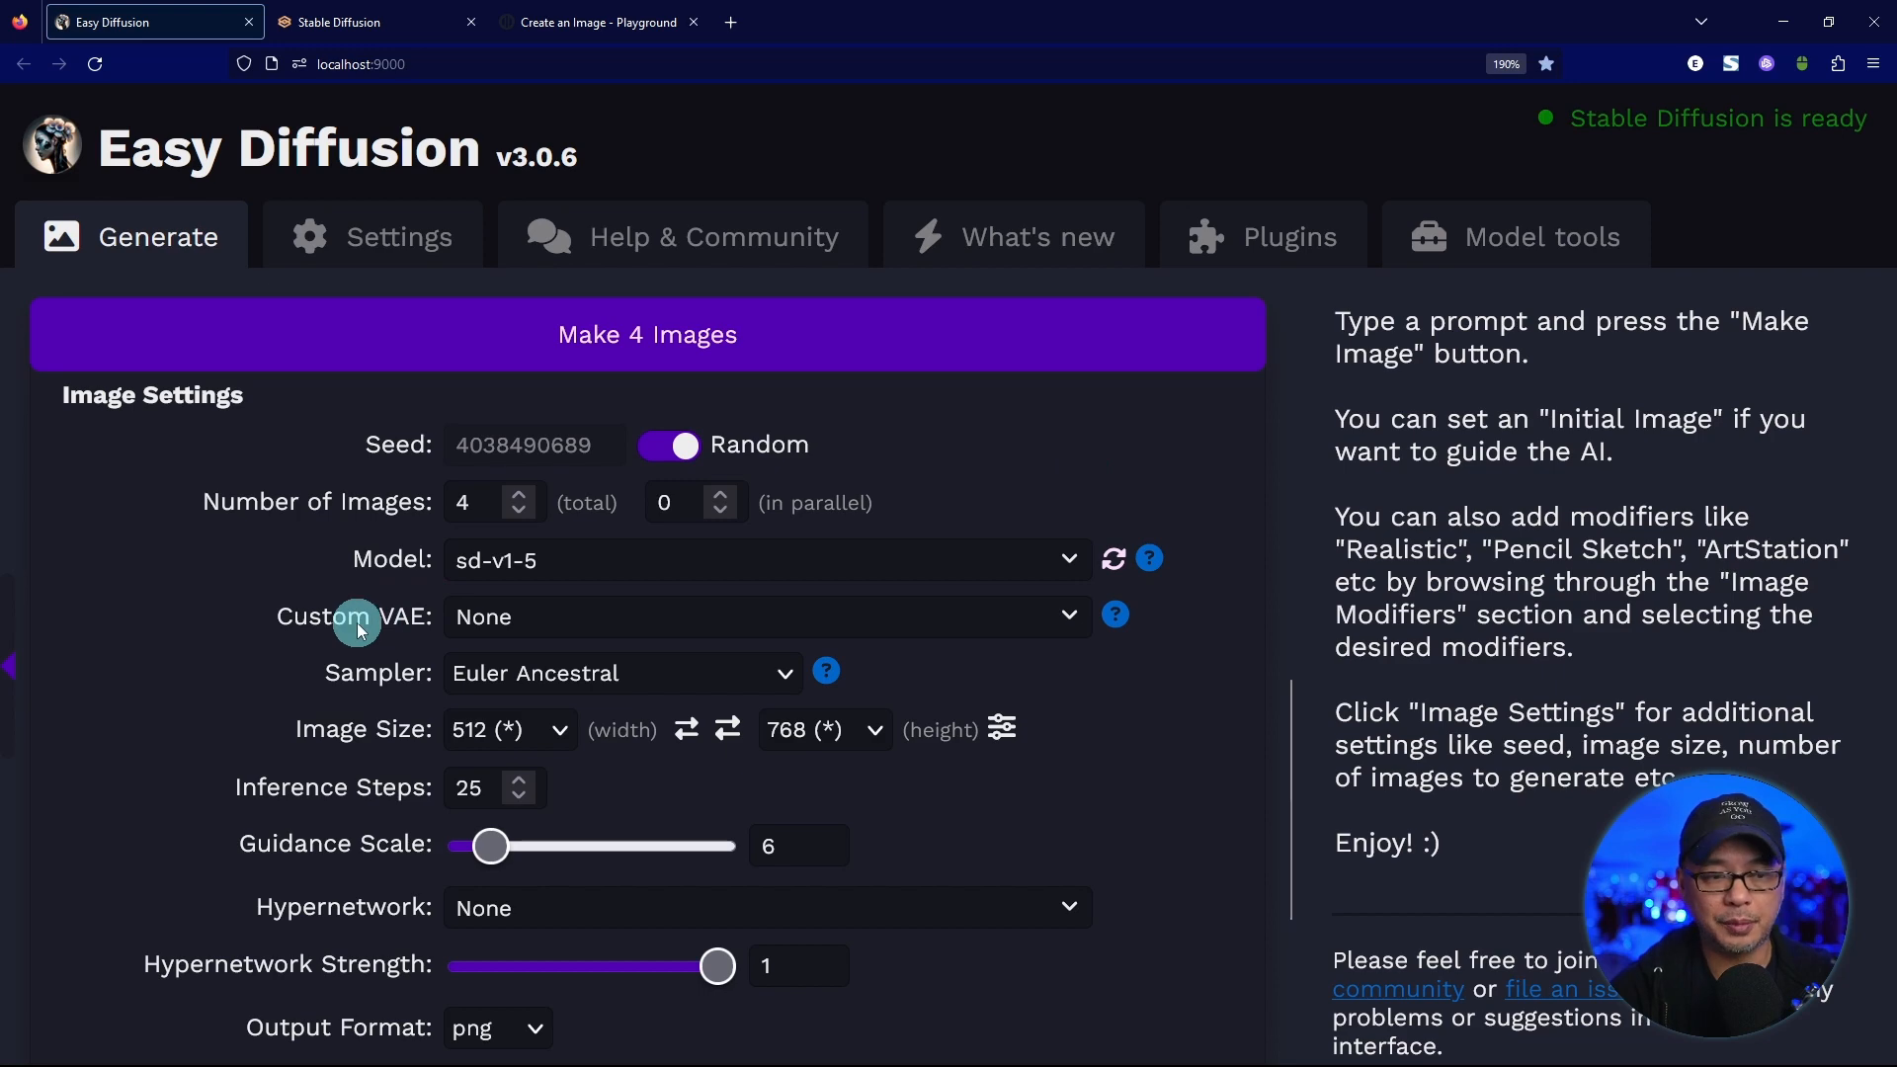
scroll(802, 581, down, 2)
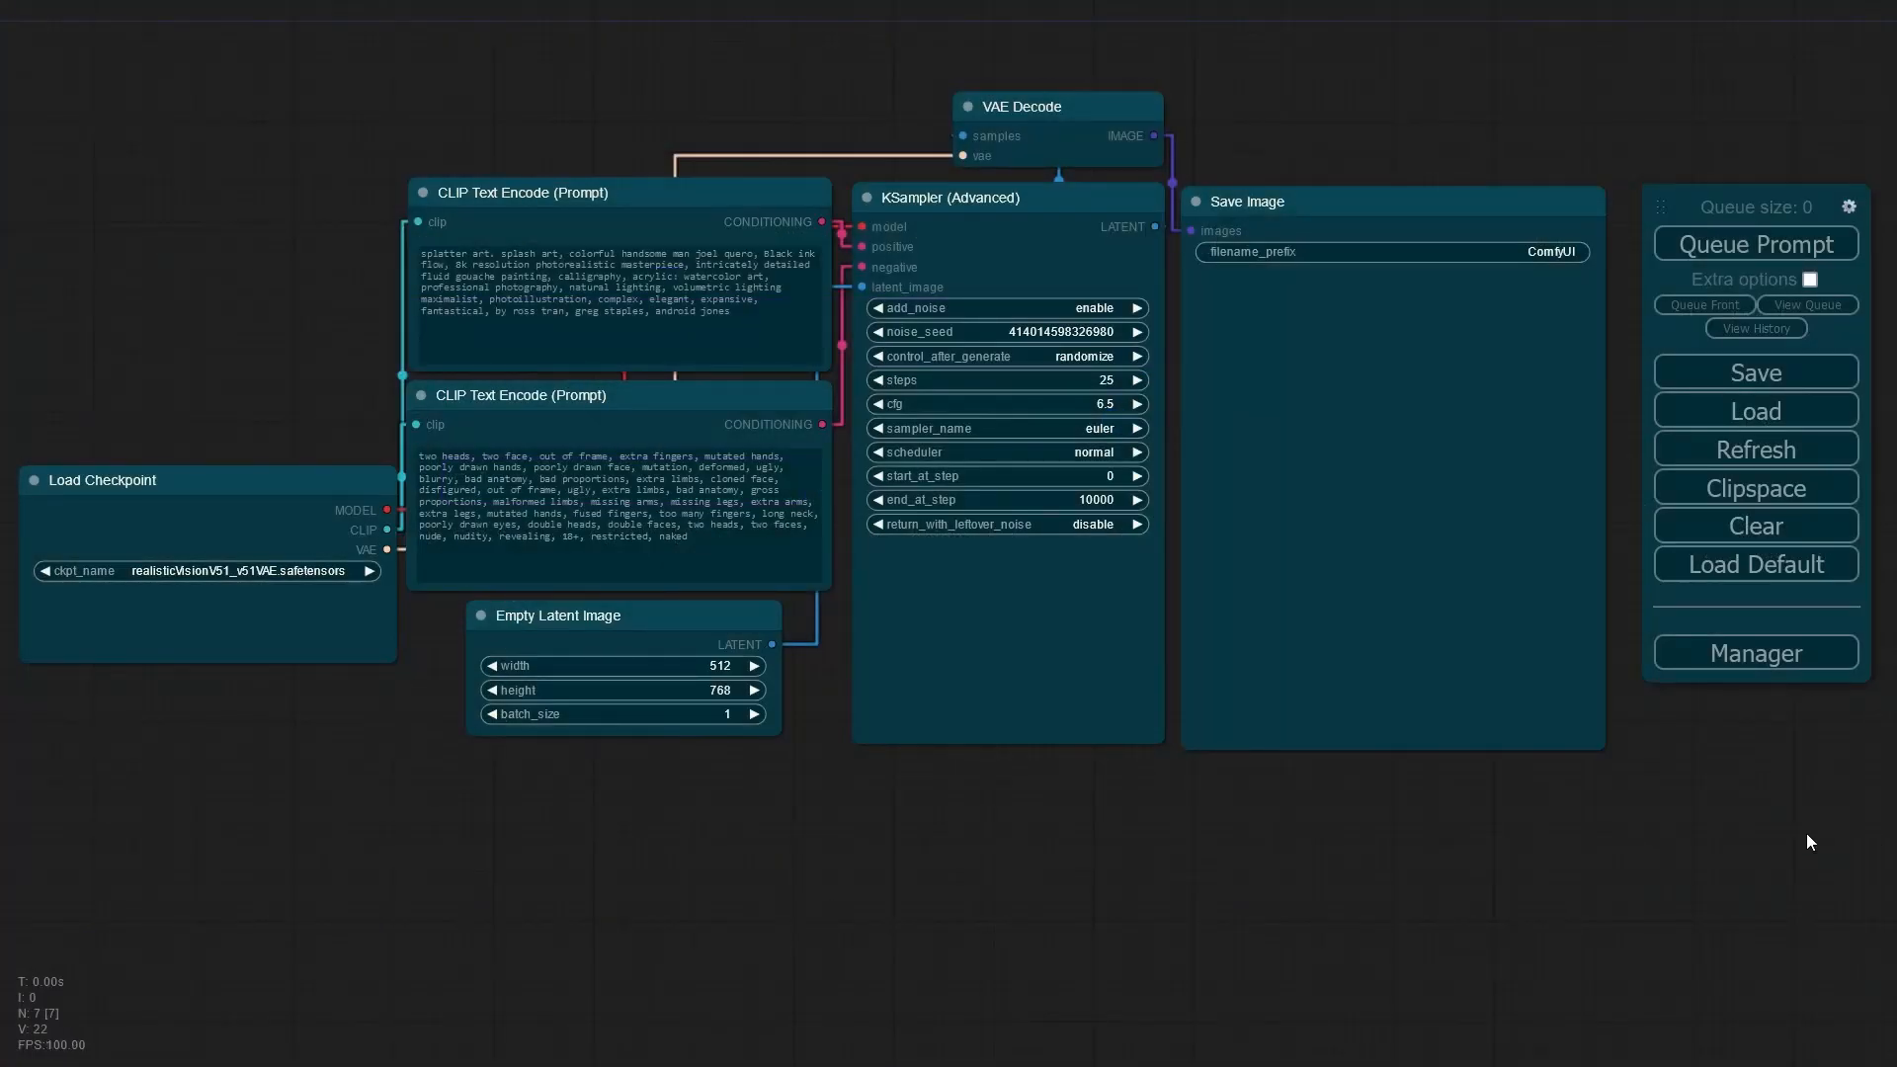
Switch to ComfyUI and queue the splatter art portrait prompt twice.
click(1750, 259)
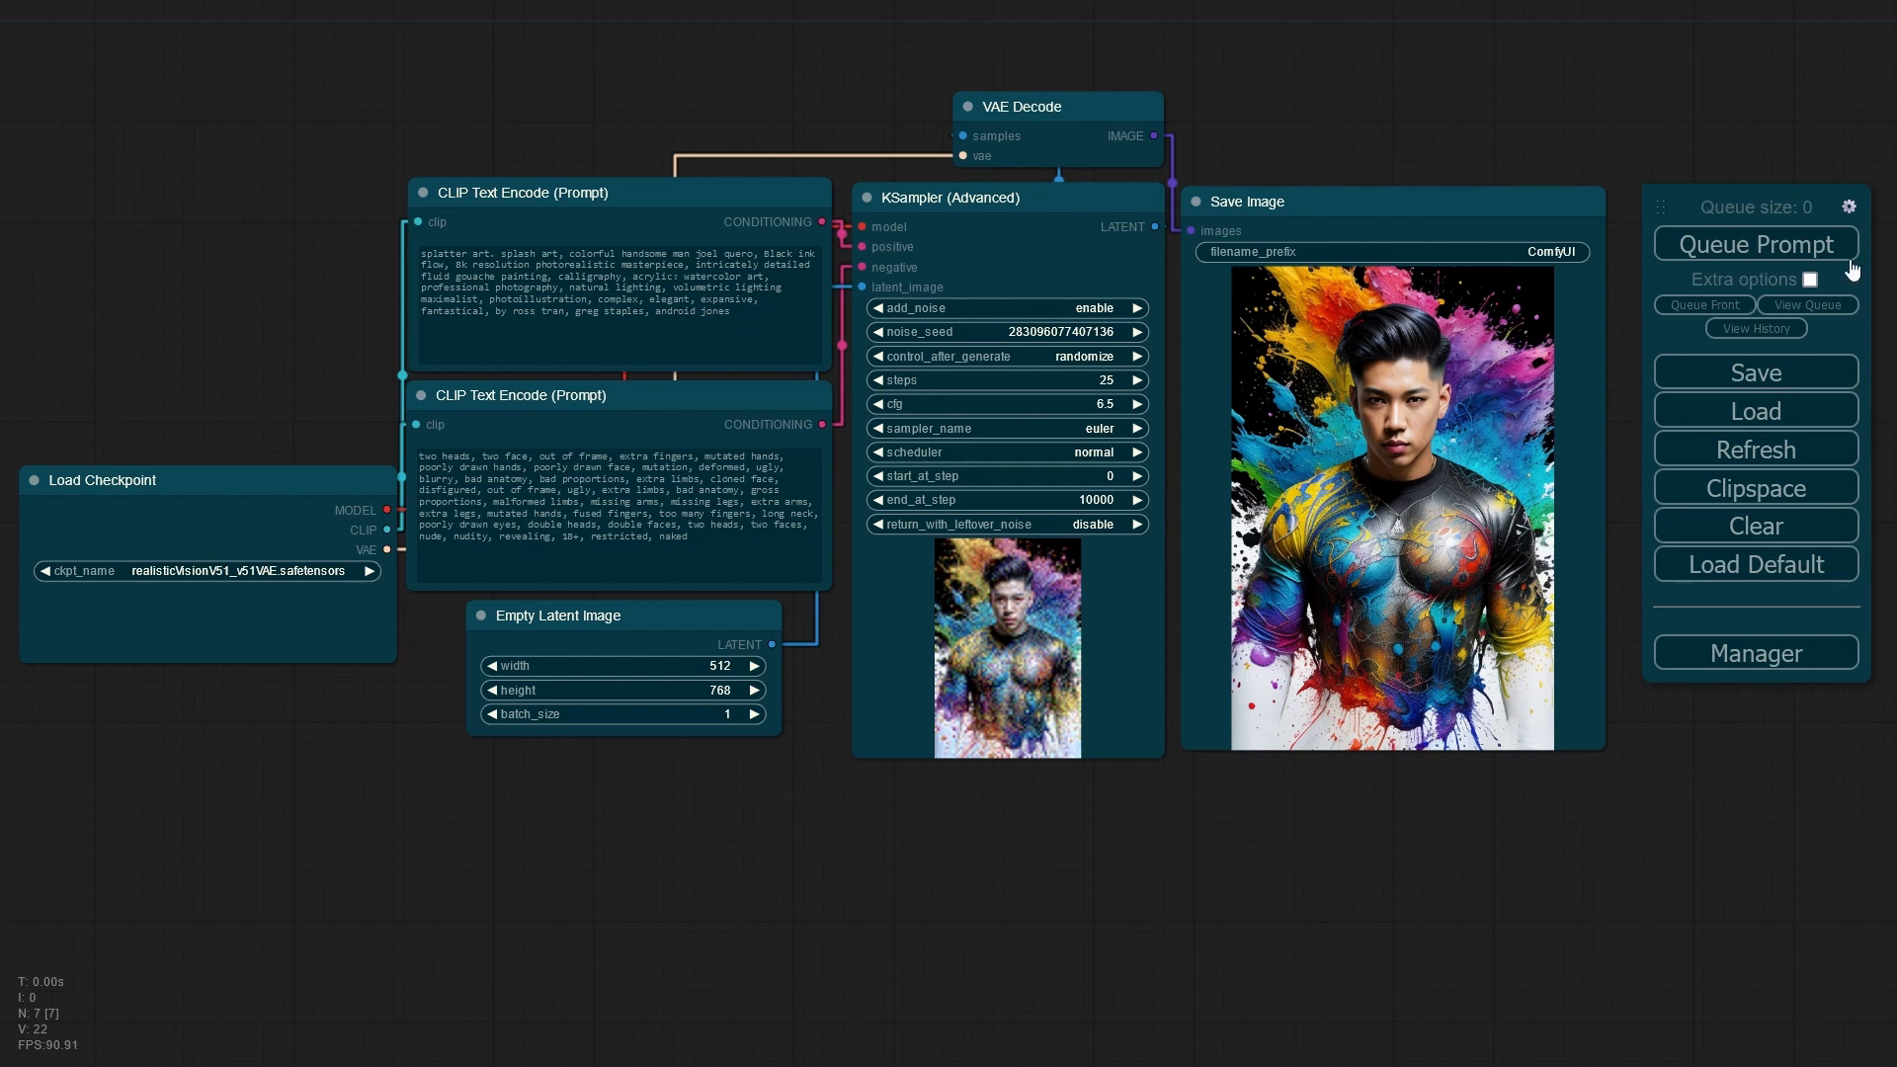
click(1737, 253)
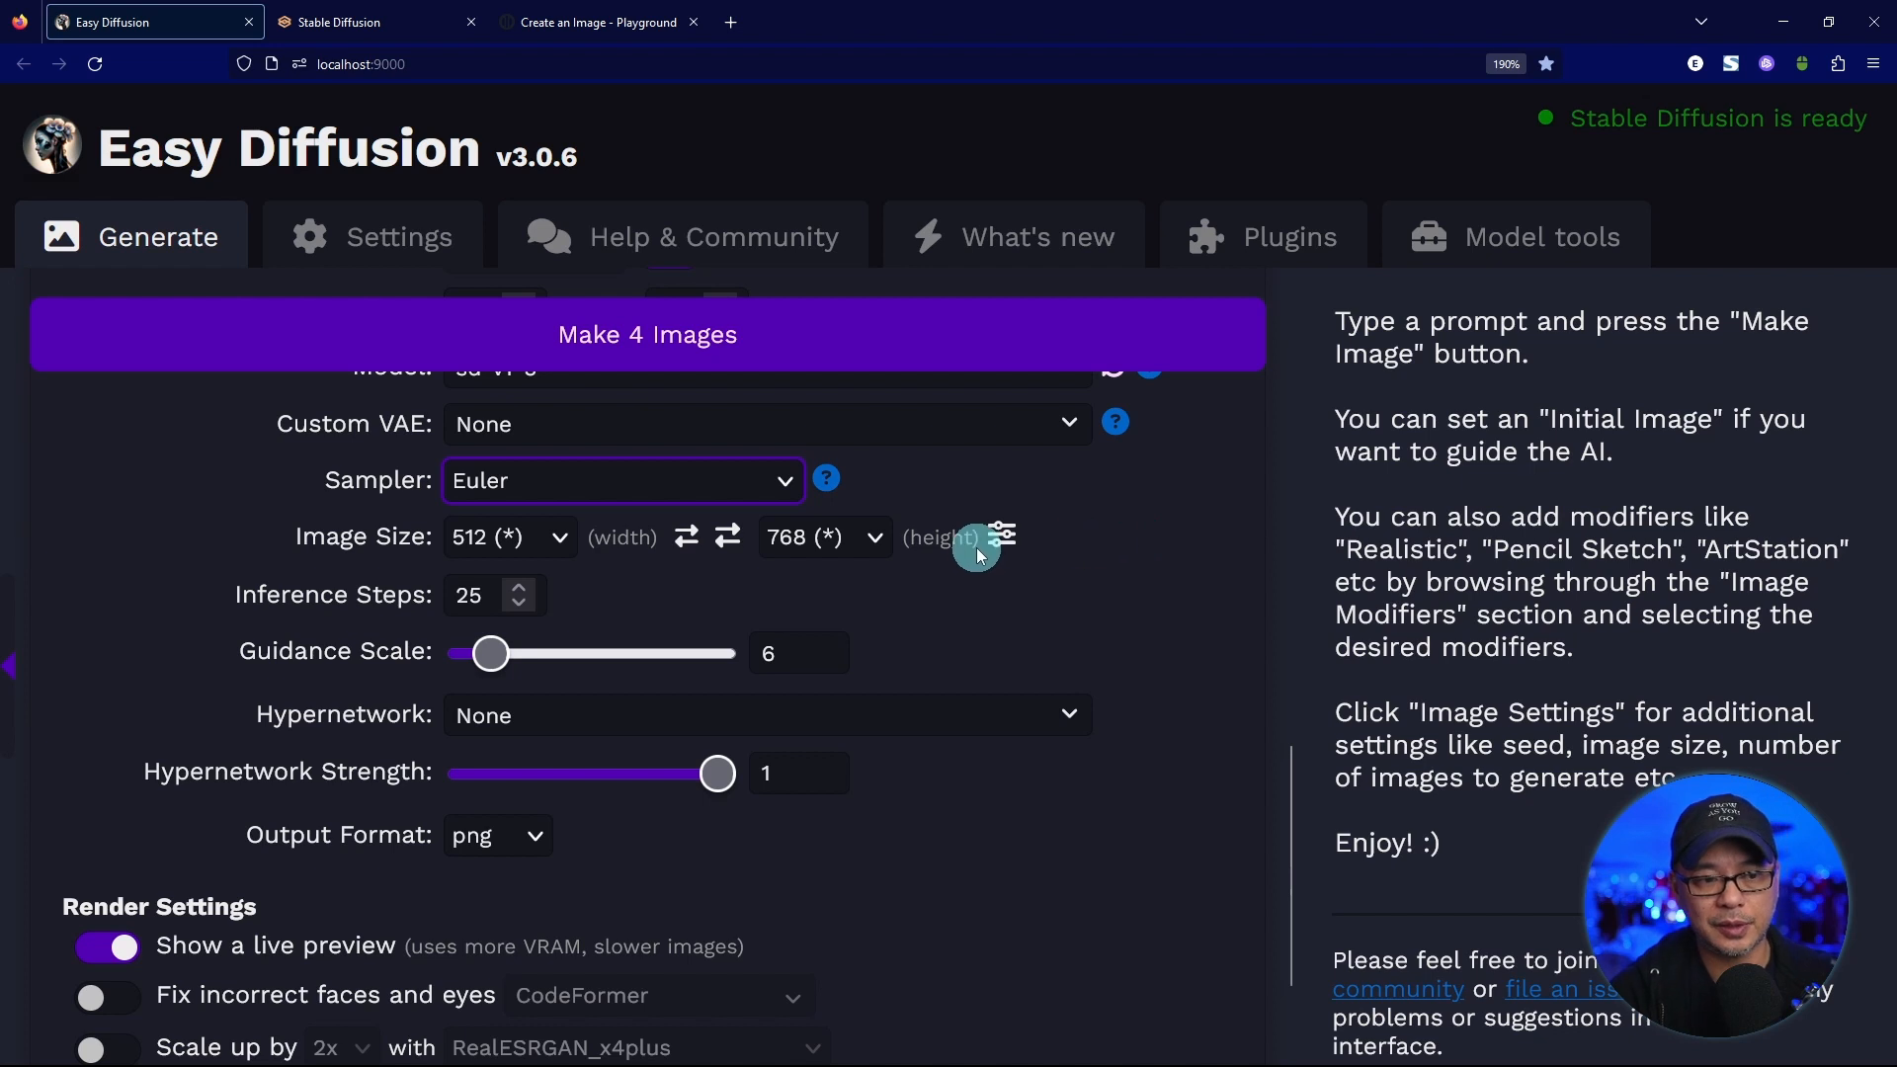
In Easy Diffusion, set the image height to 512 and generate four images.
click(860, 538)
click(805, 839)
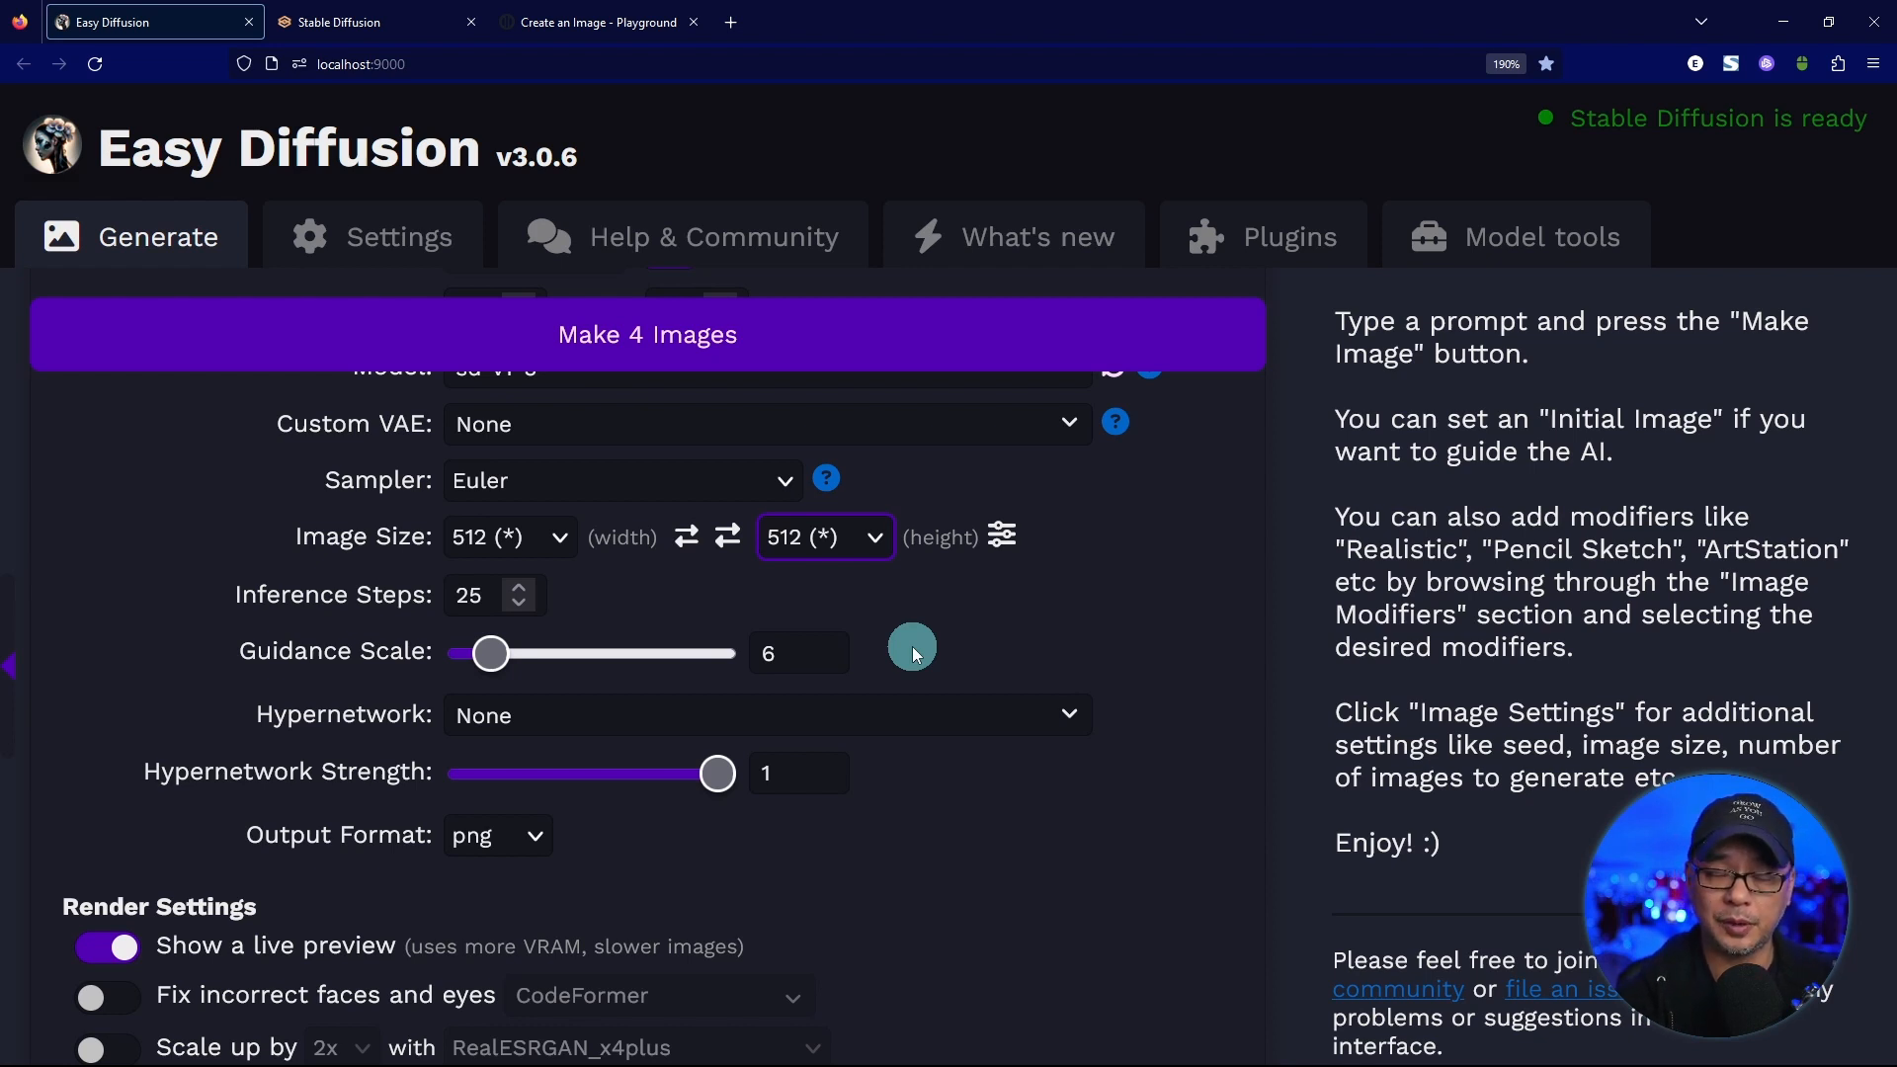
scroll(911, 647, down, 2)
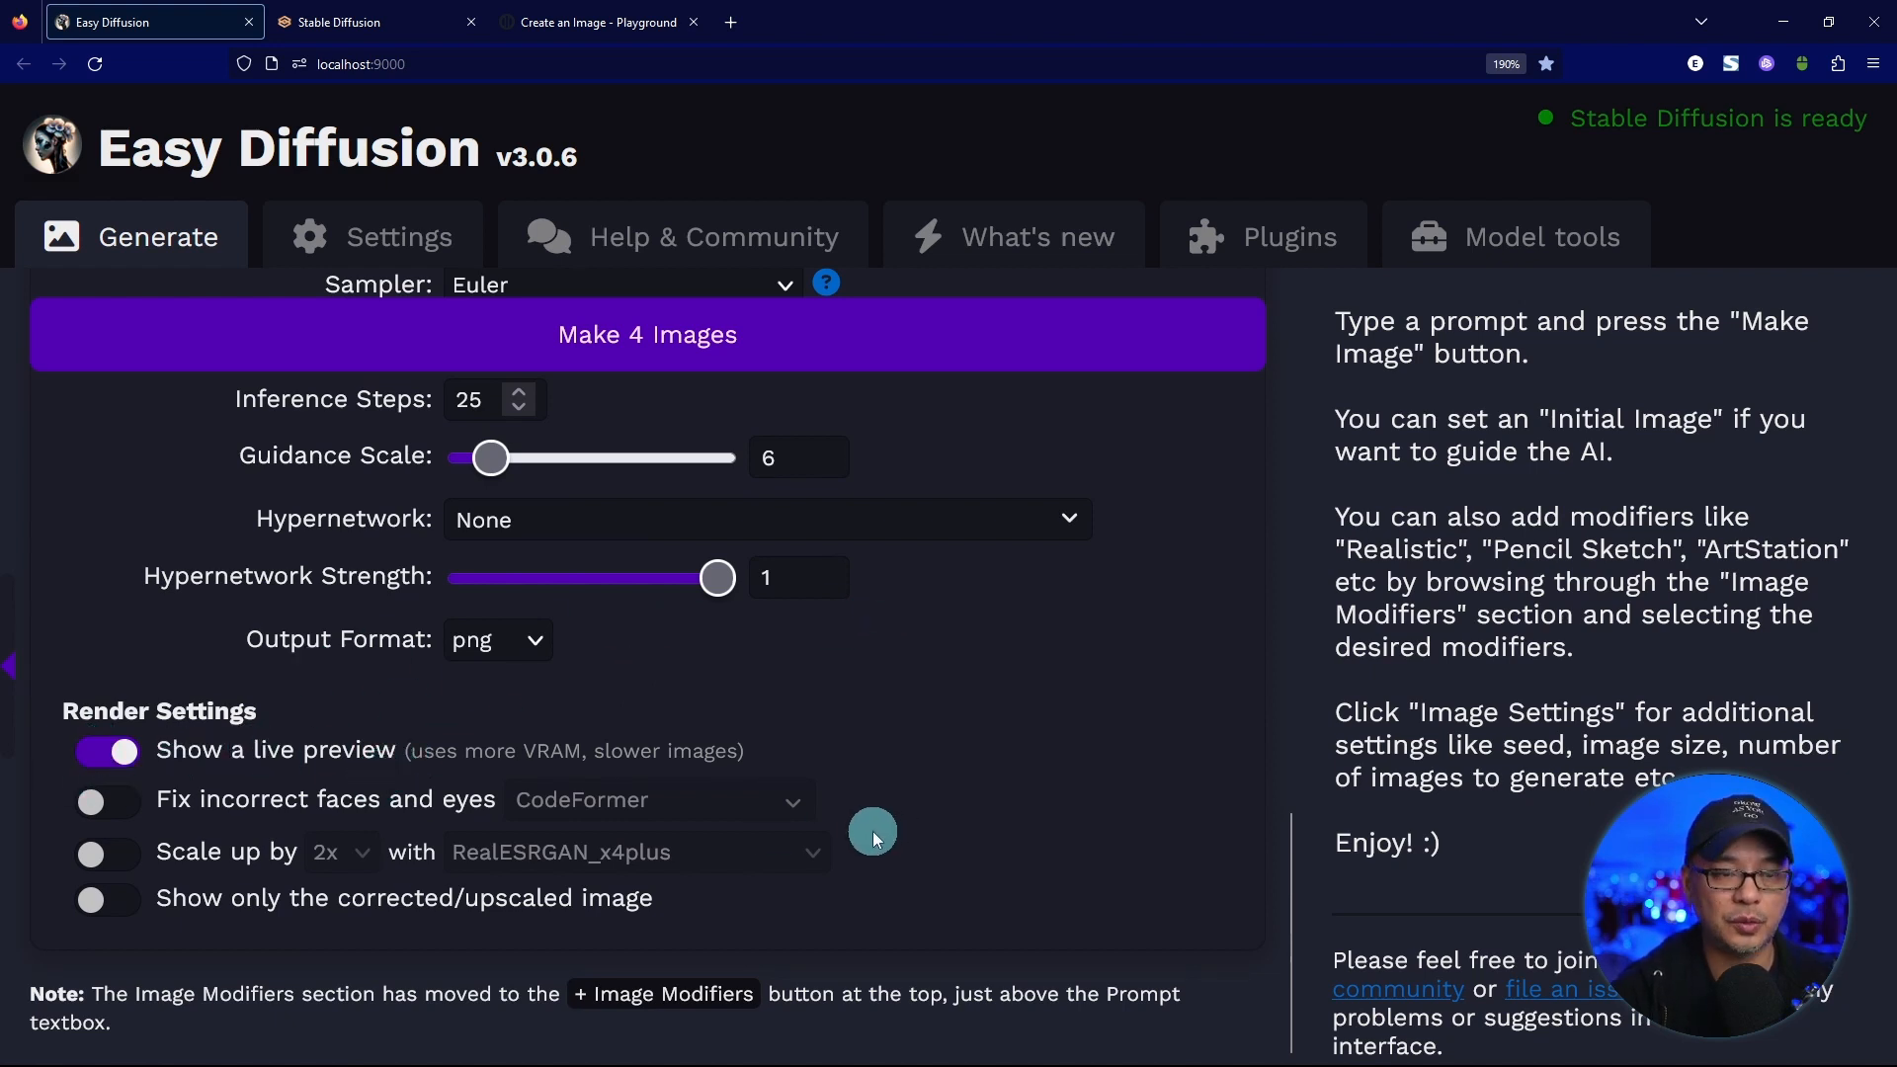
scroll(873, 832, up, 15)
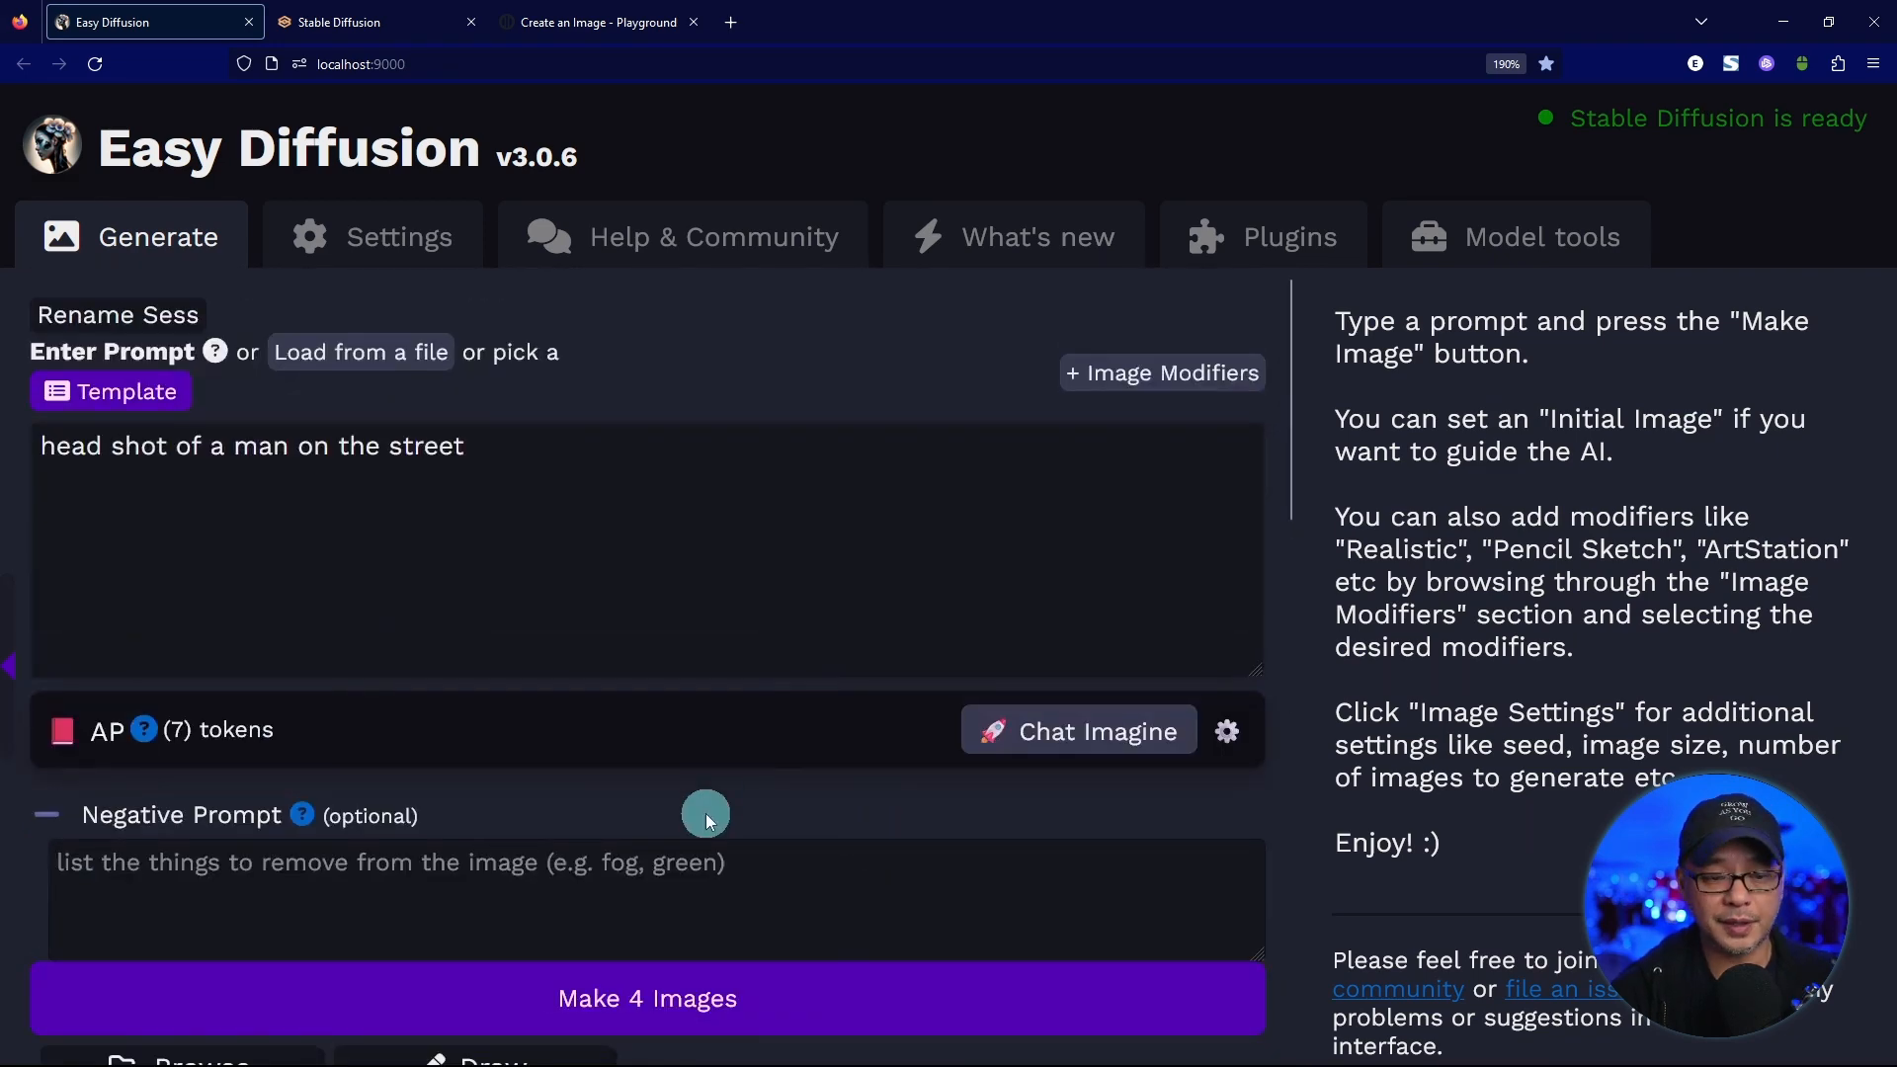
click(711, 1002)
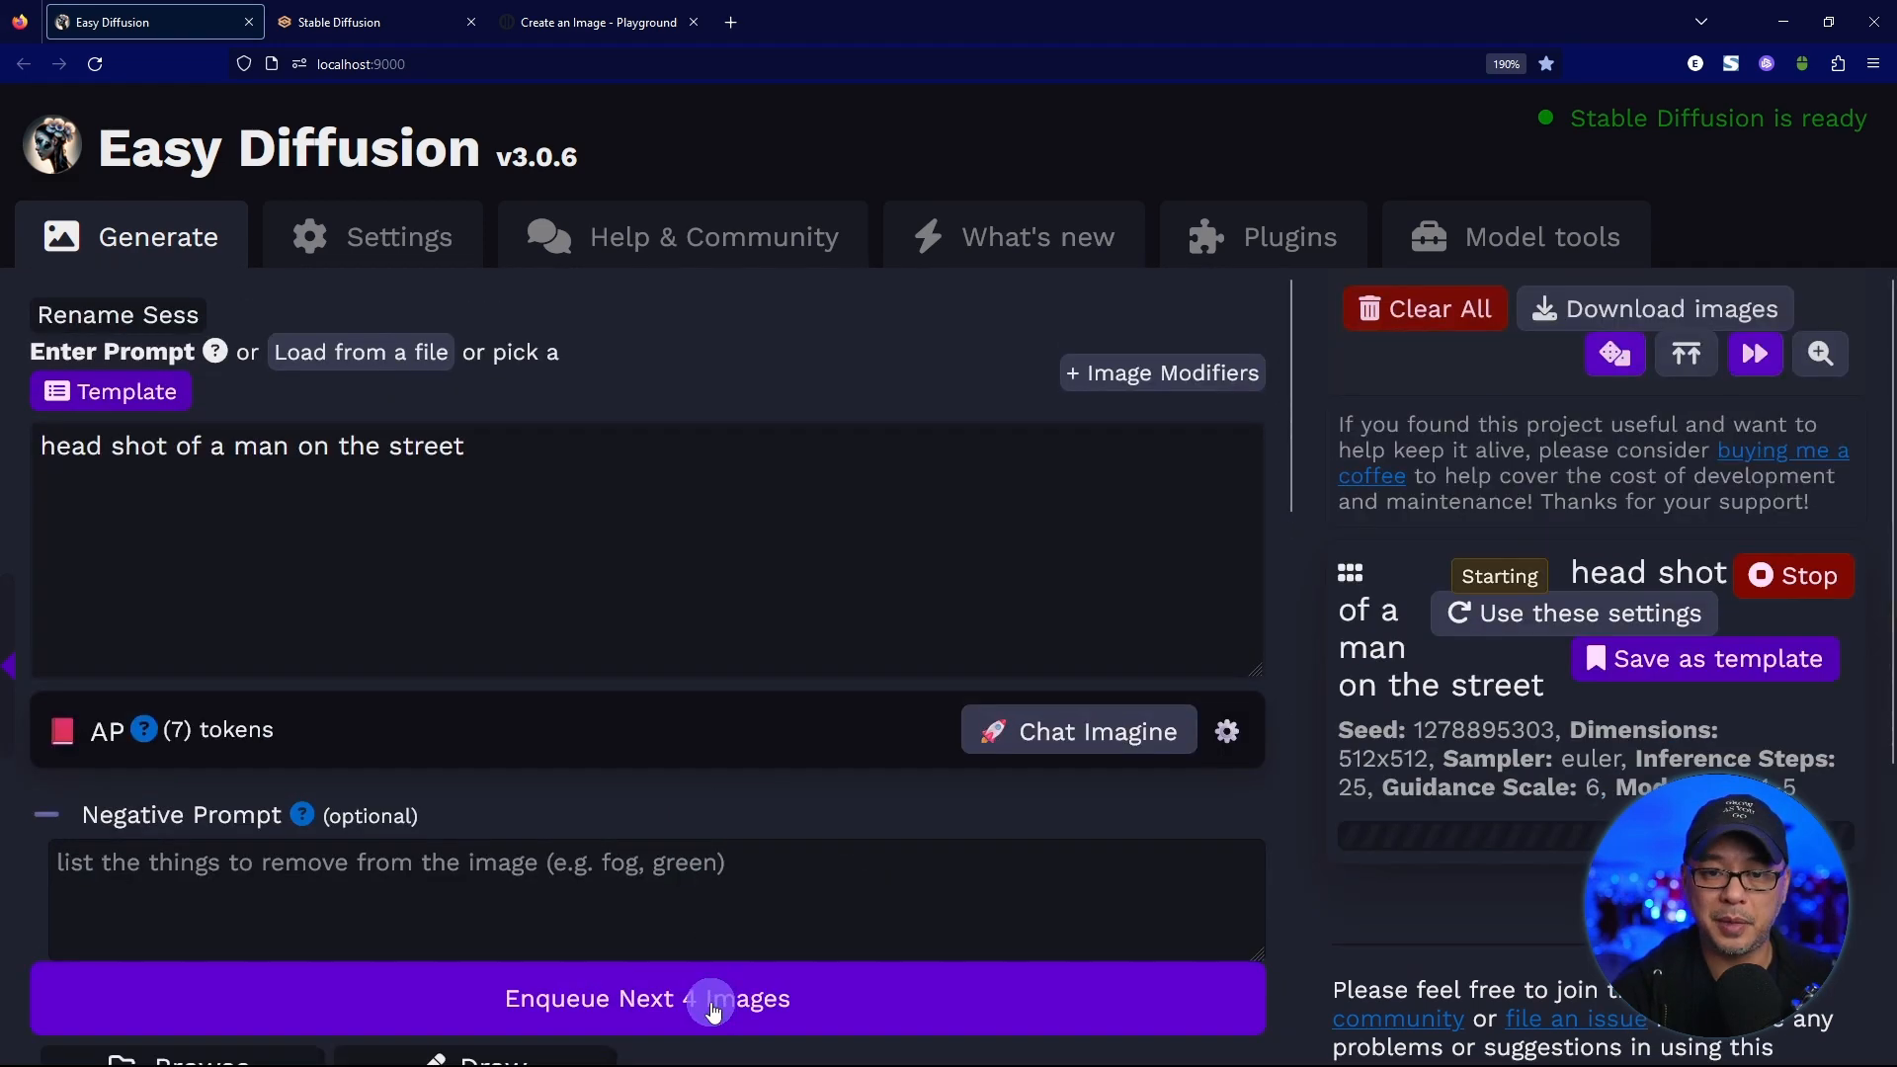
Set the image size to 1024 by 1024 and generate four more images from the same prompt.
key(ctrl+0)
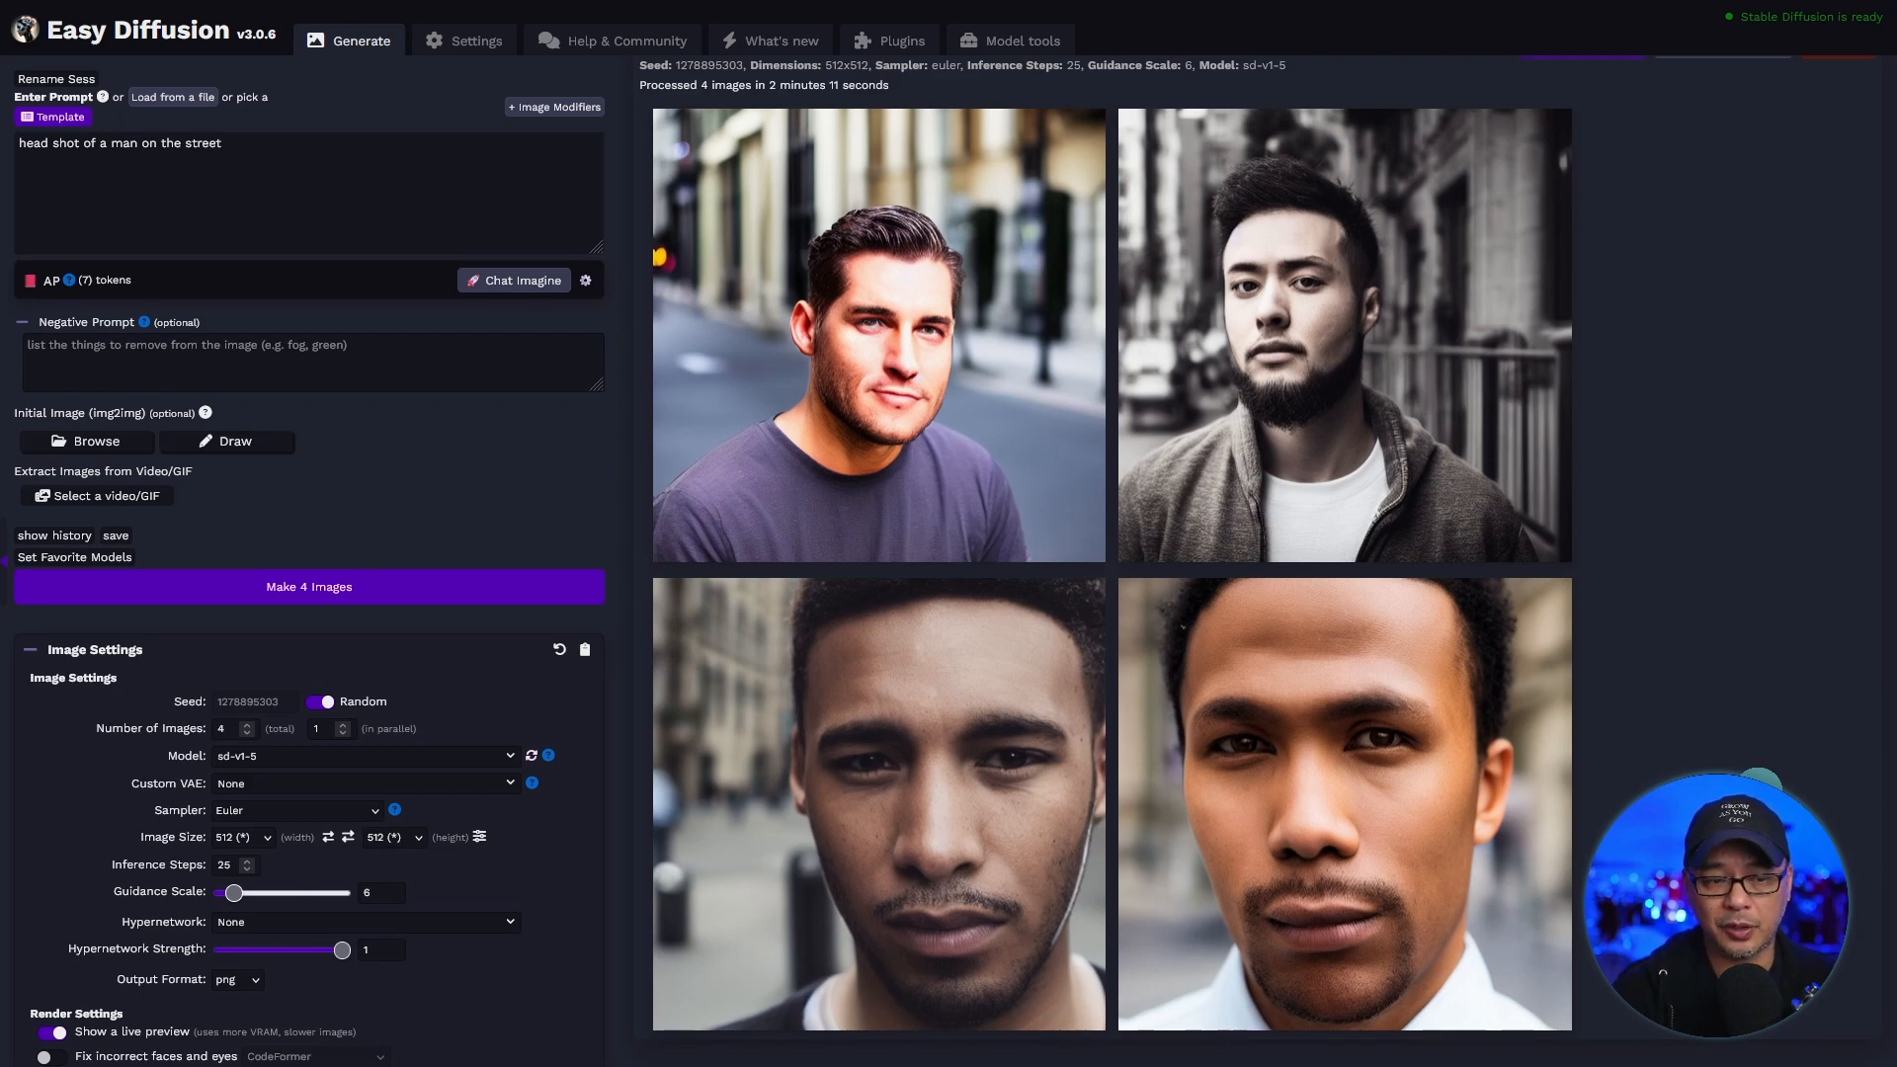
click(241, 837)
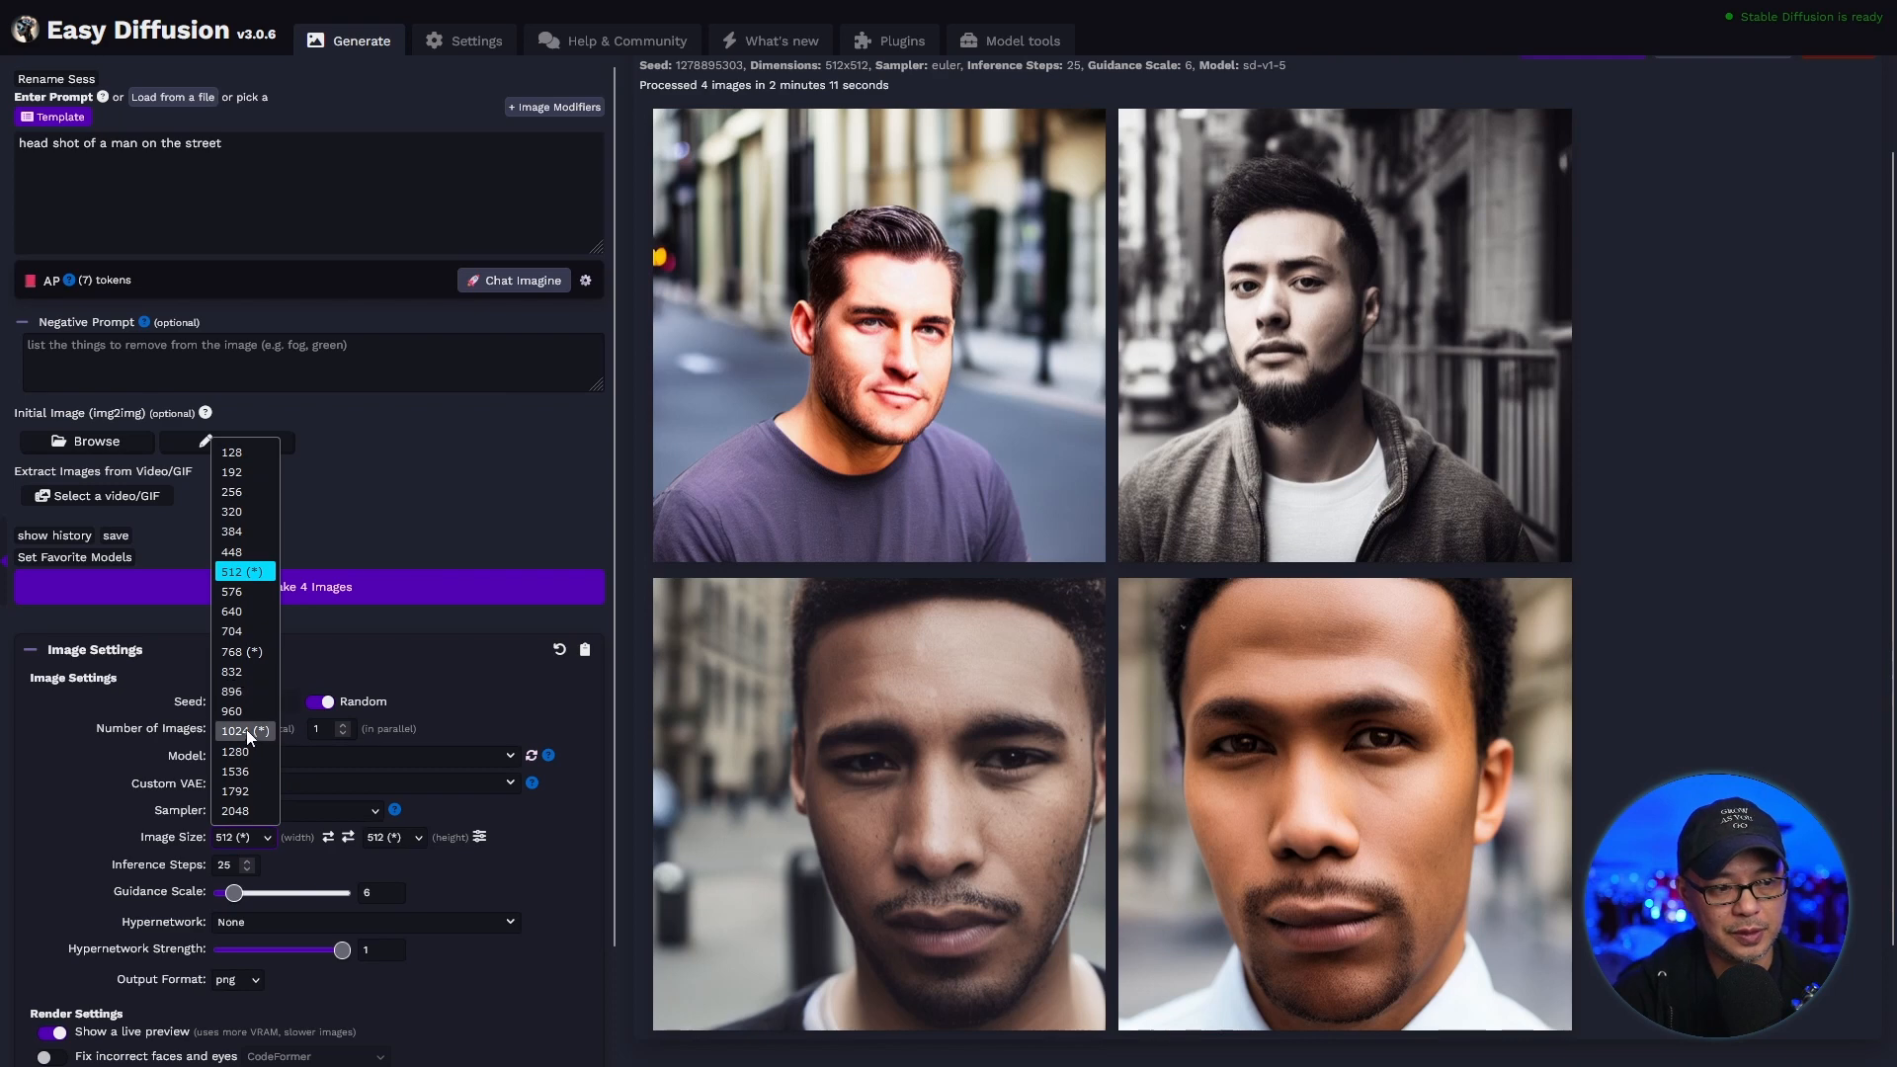
click(246, 731)
click(391, 842)
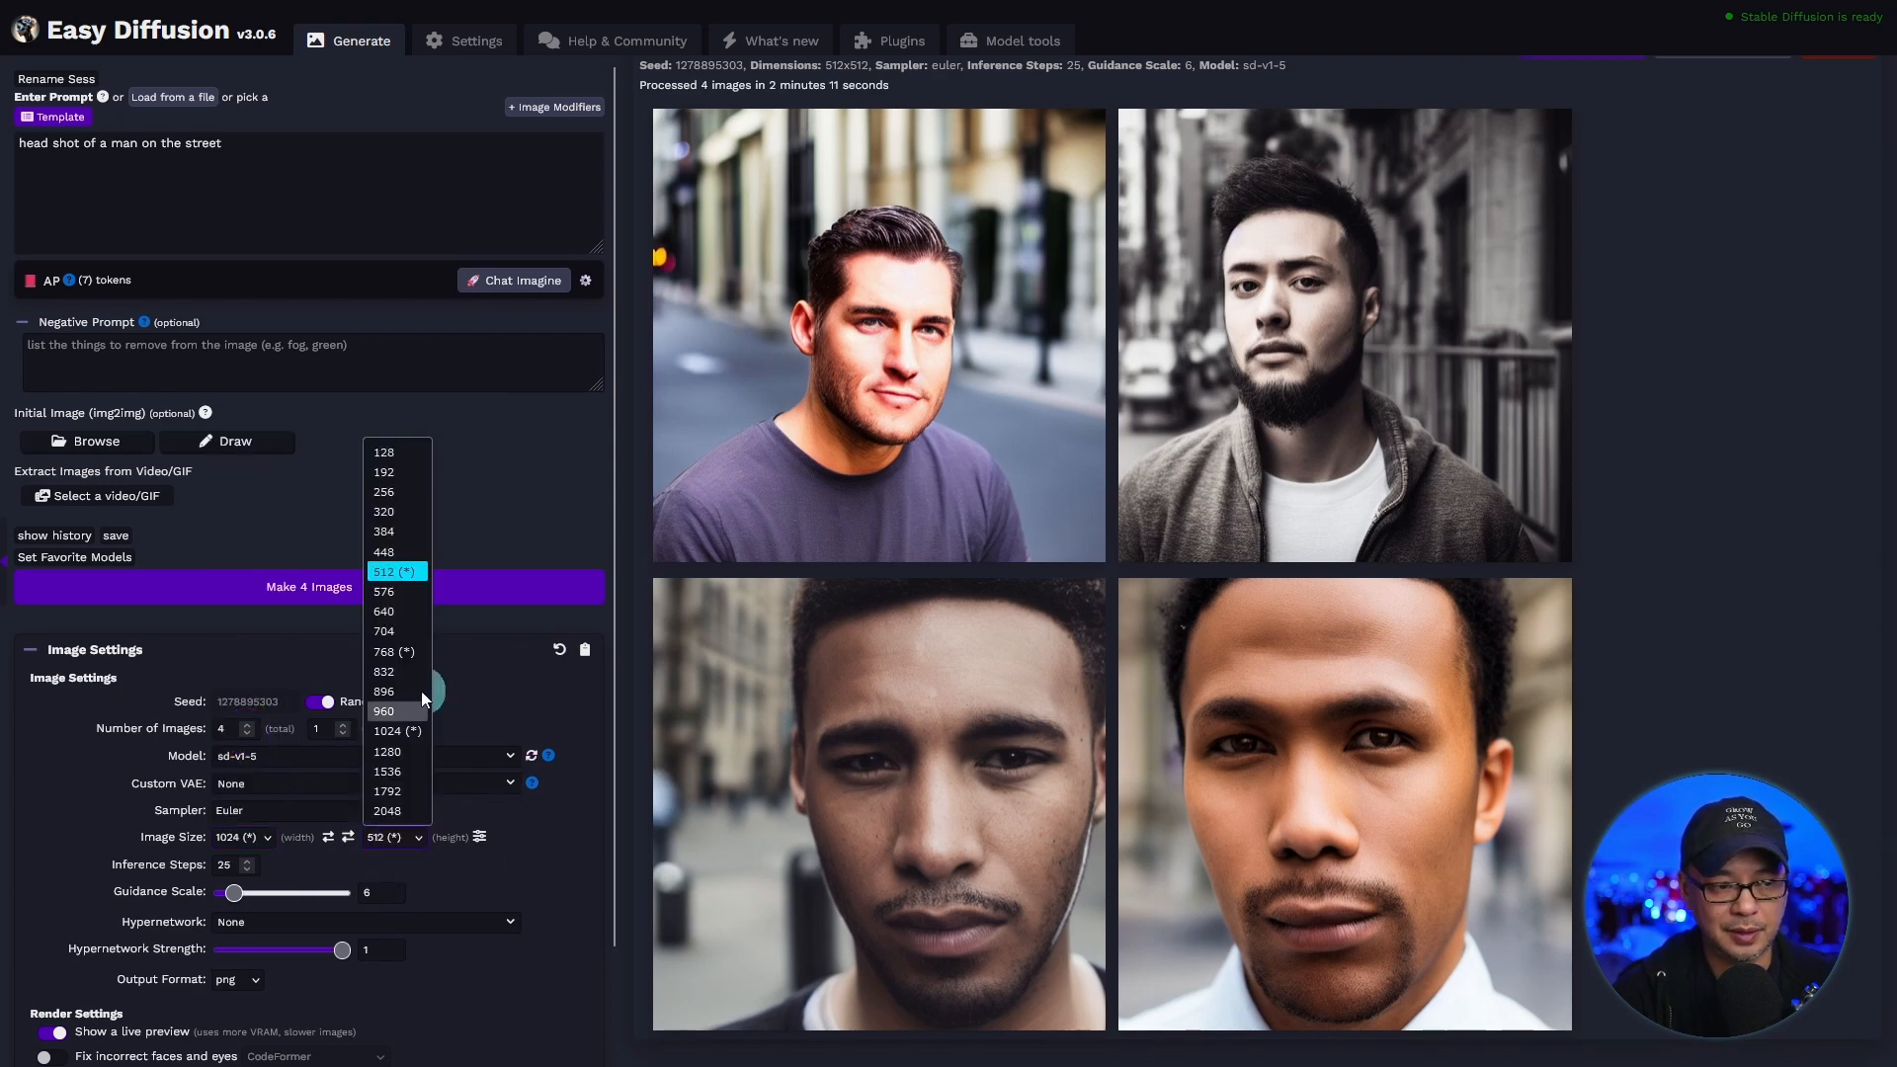
click(405, 731)
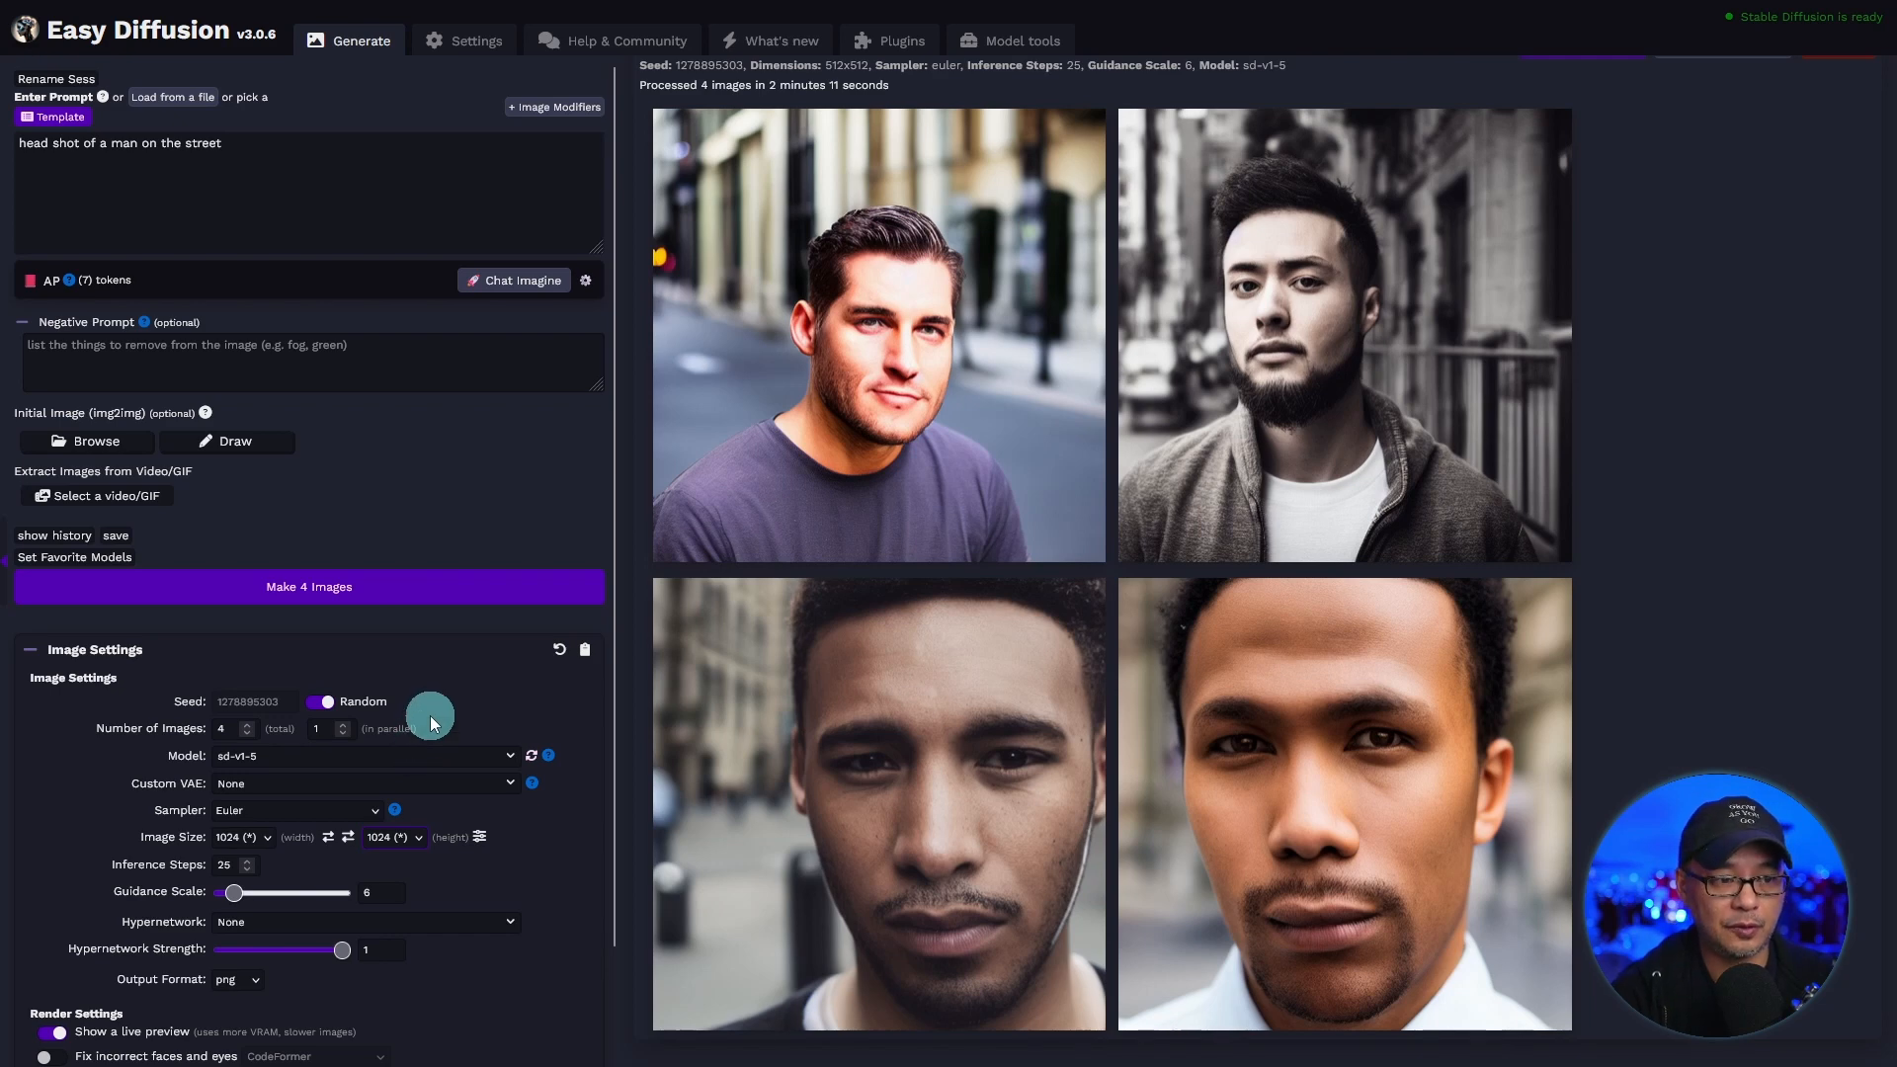
click(472, 591)
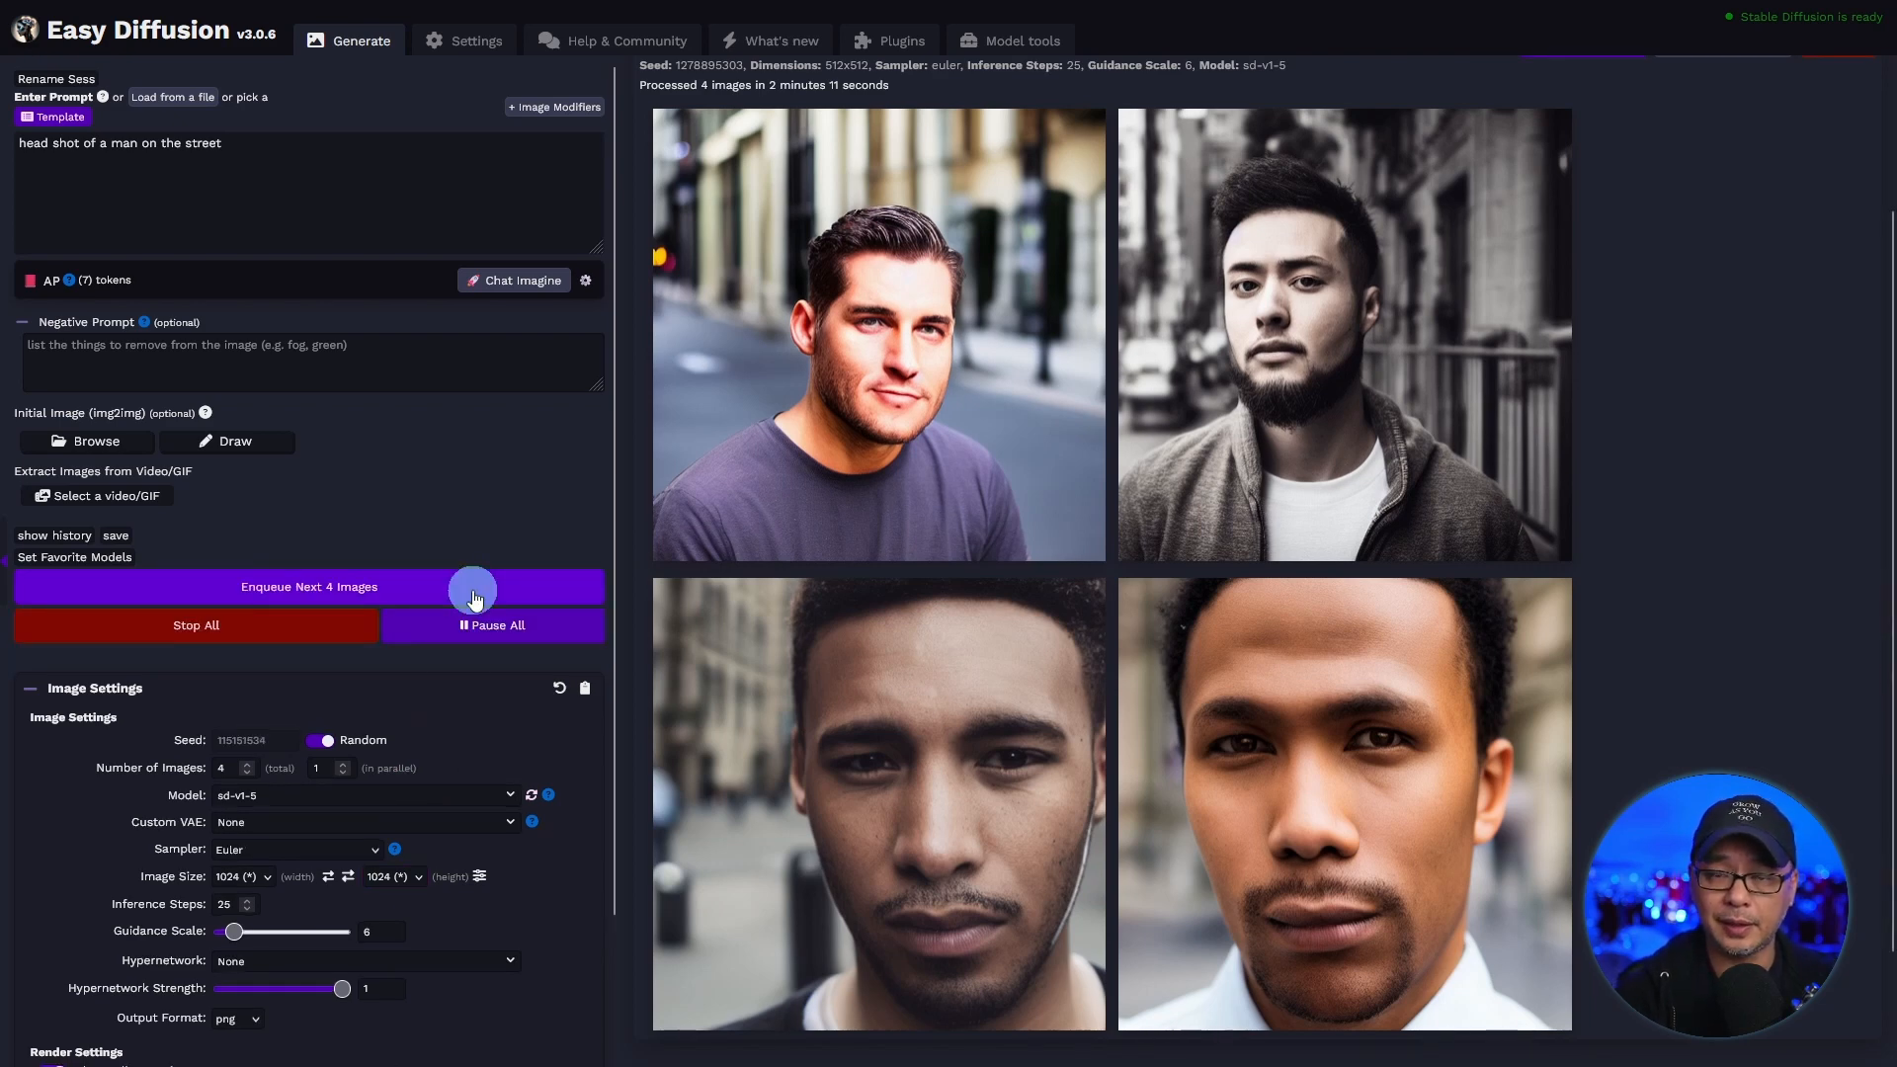
Examine the generated 1024 by 1024 images for duplicated or distorted faces.
mouse_move(1566, 395)
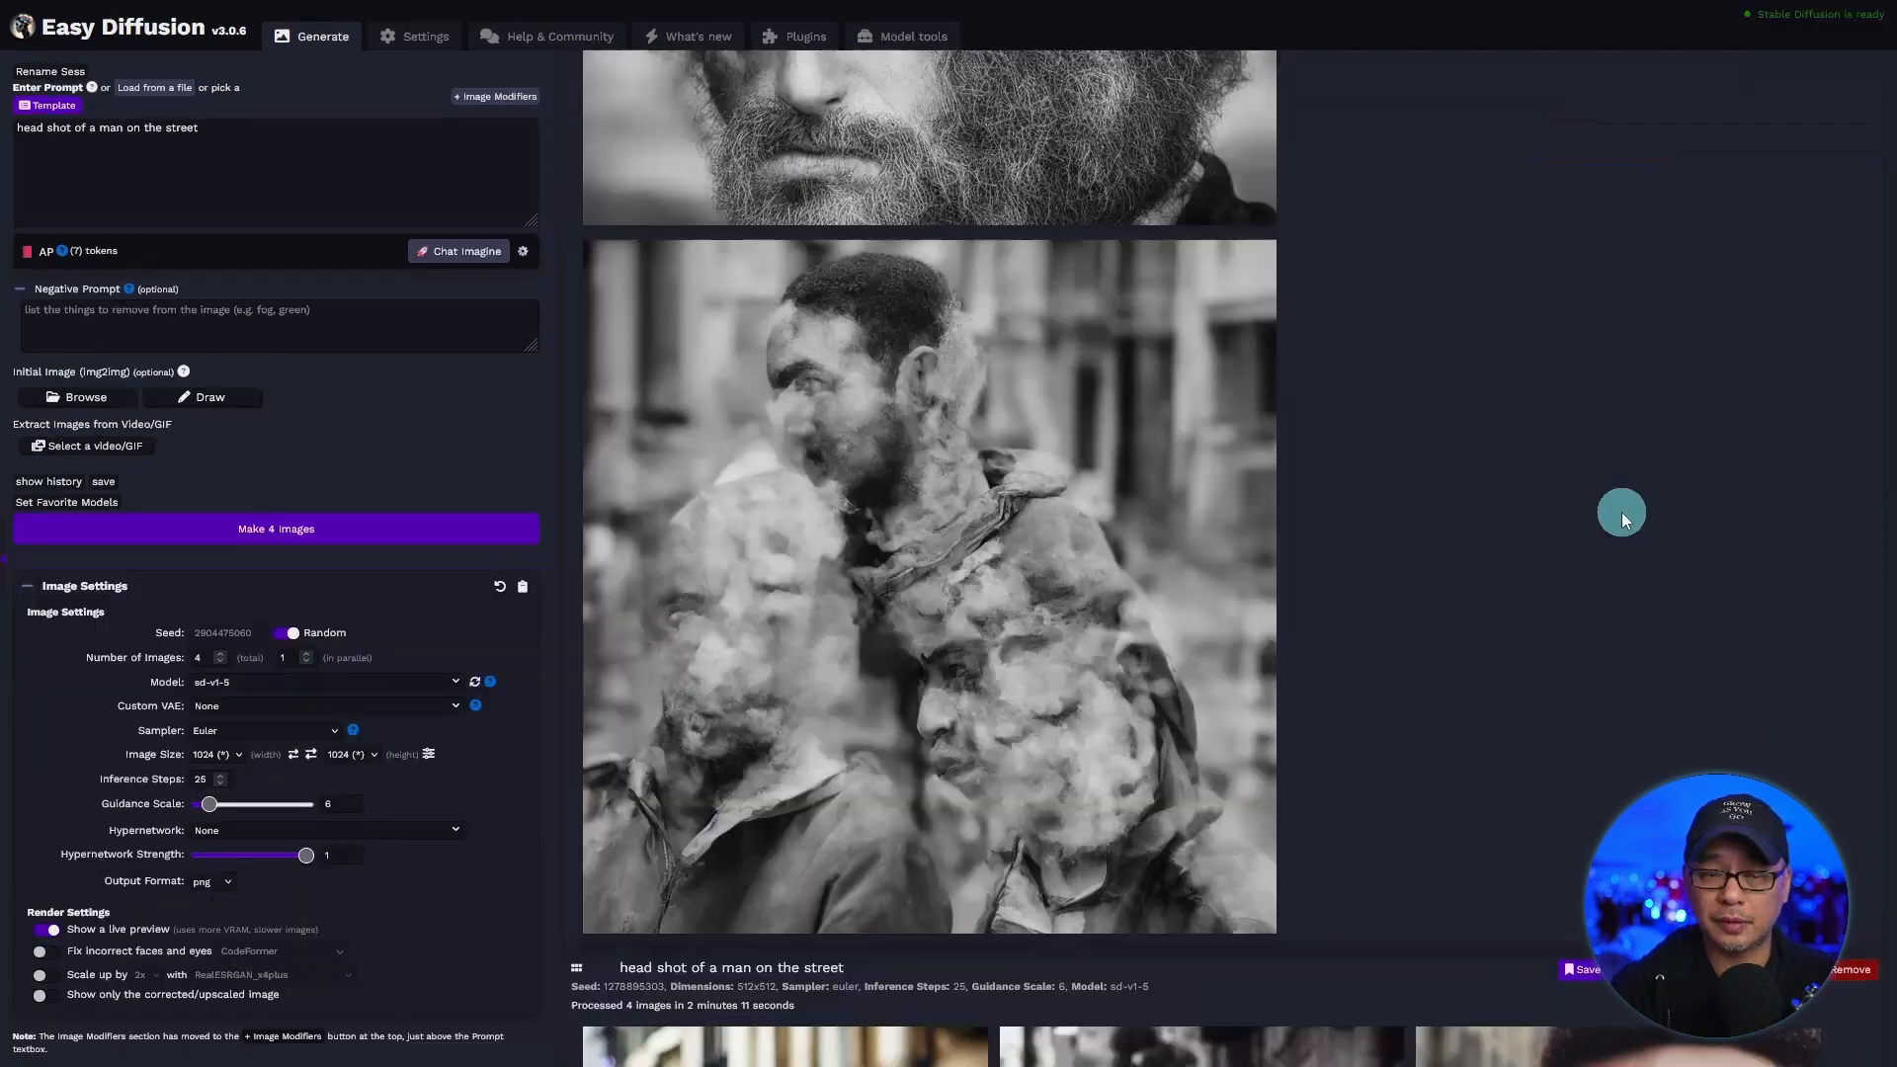
scroll(1571, 538, up, 3)
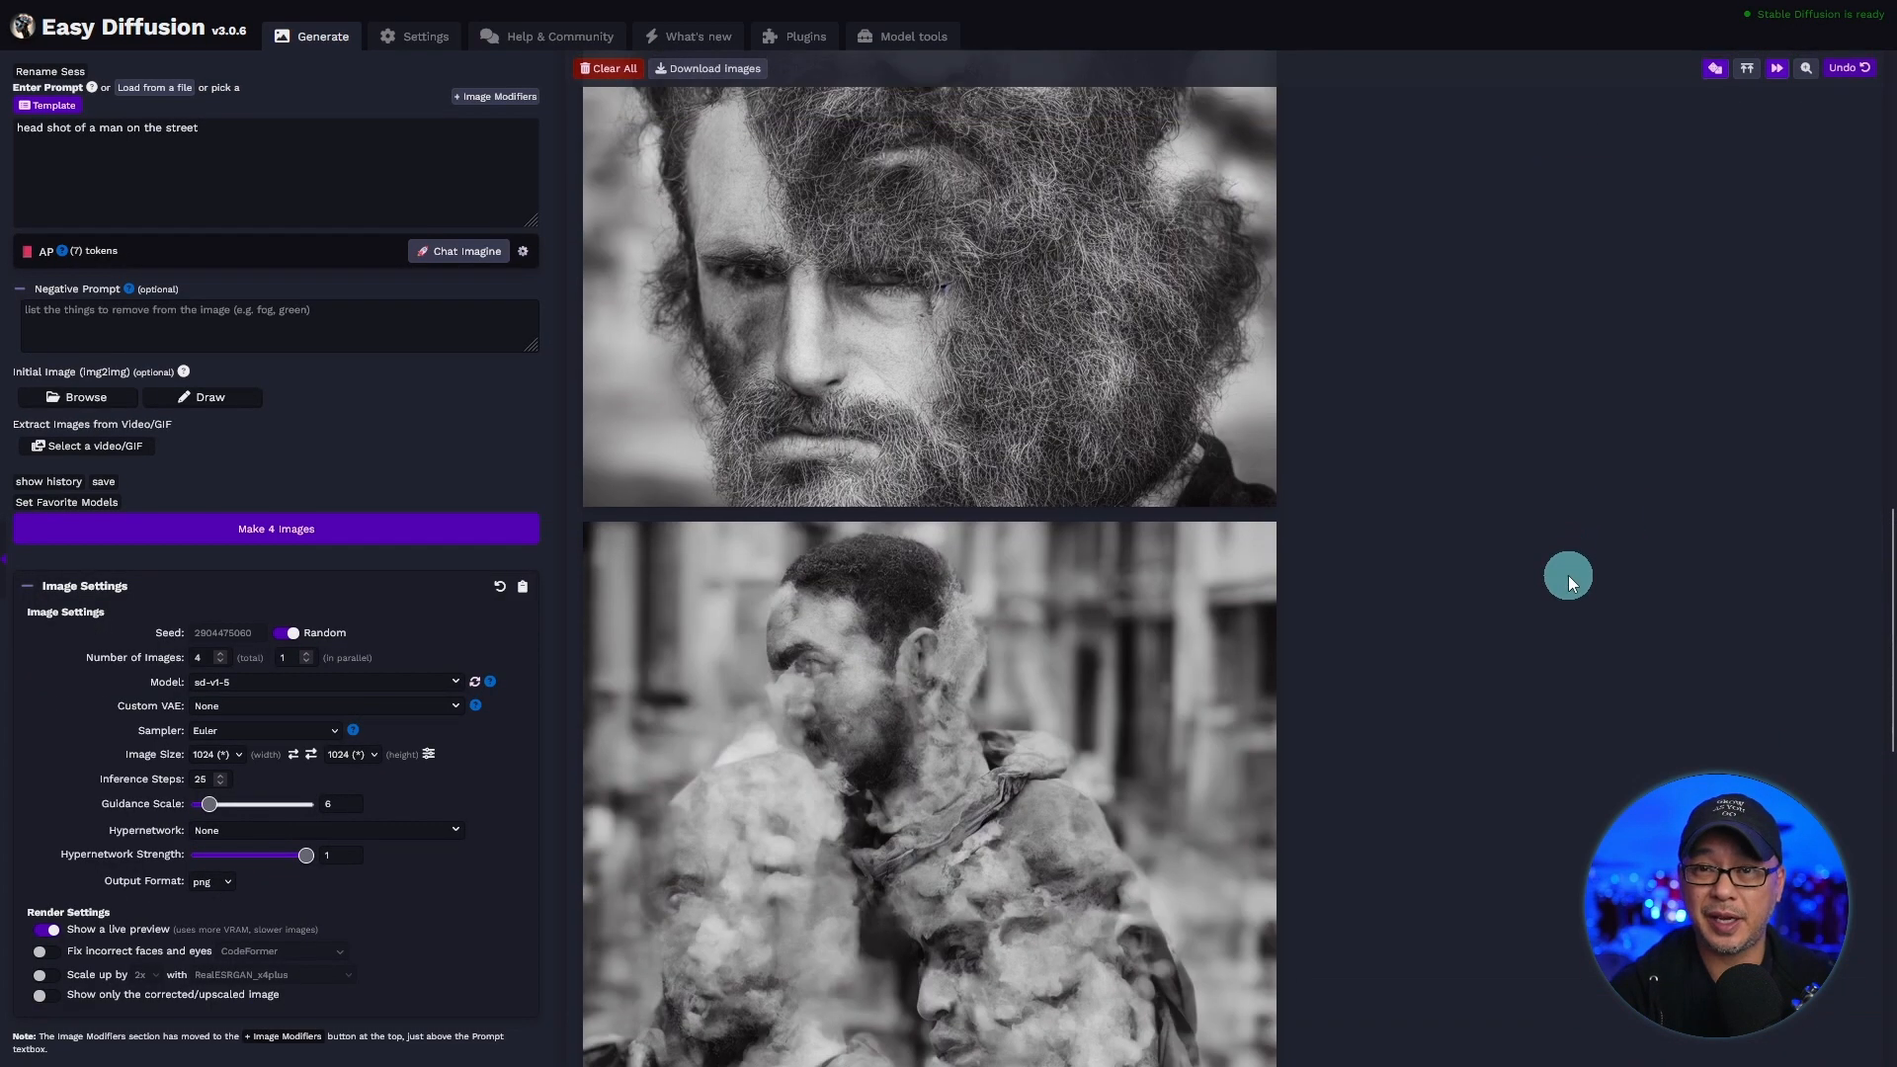
scroll(1482, 599, down, 3)
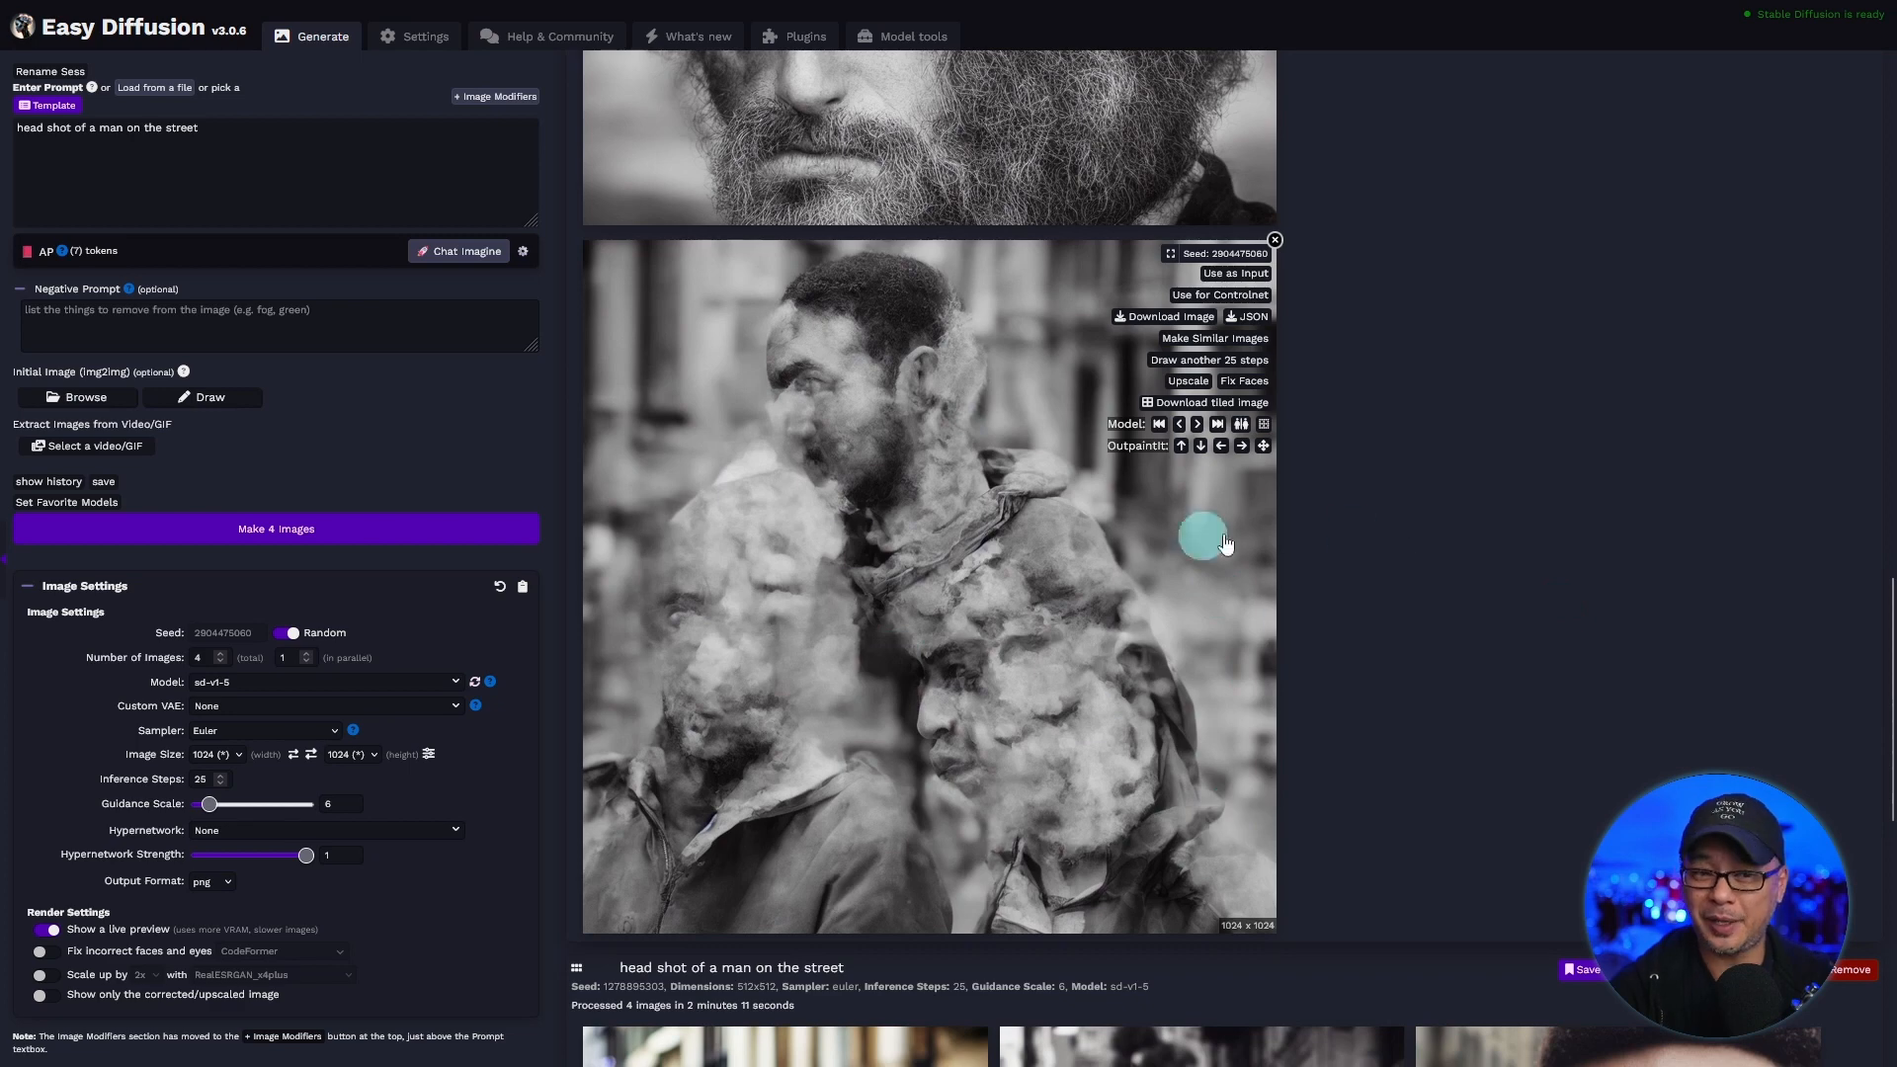
scroll(1632, 601, up, 3)
scroll(1630, 603, up, 2)
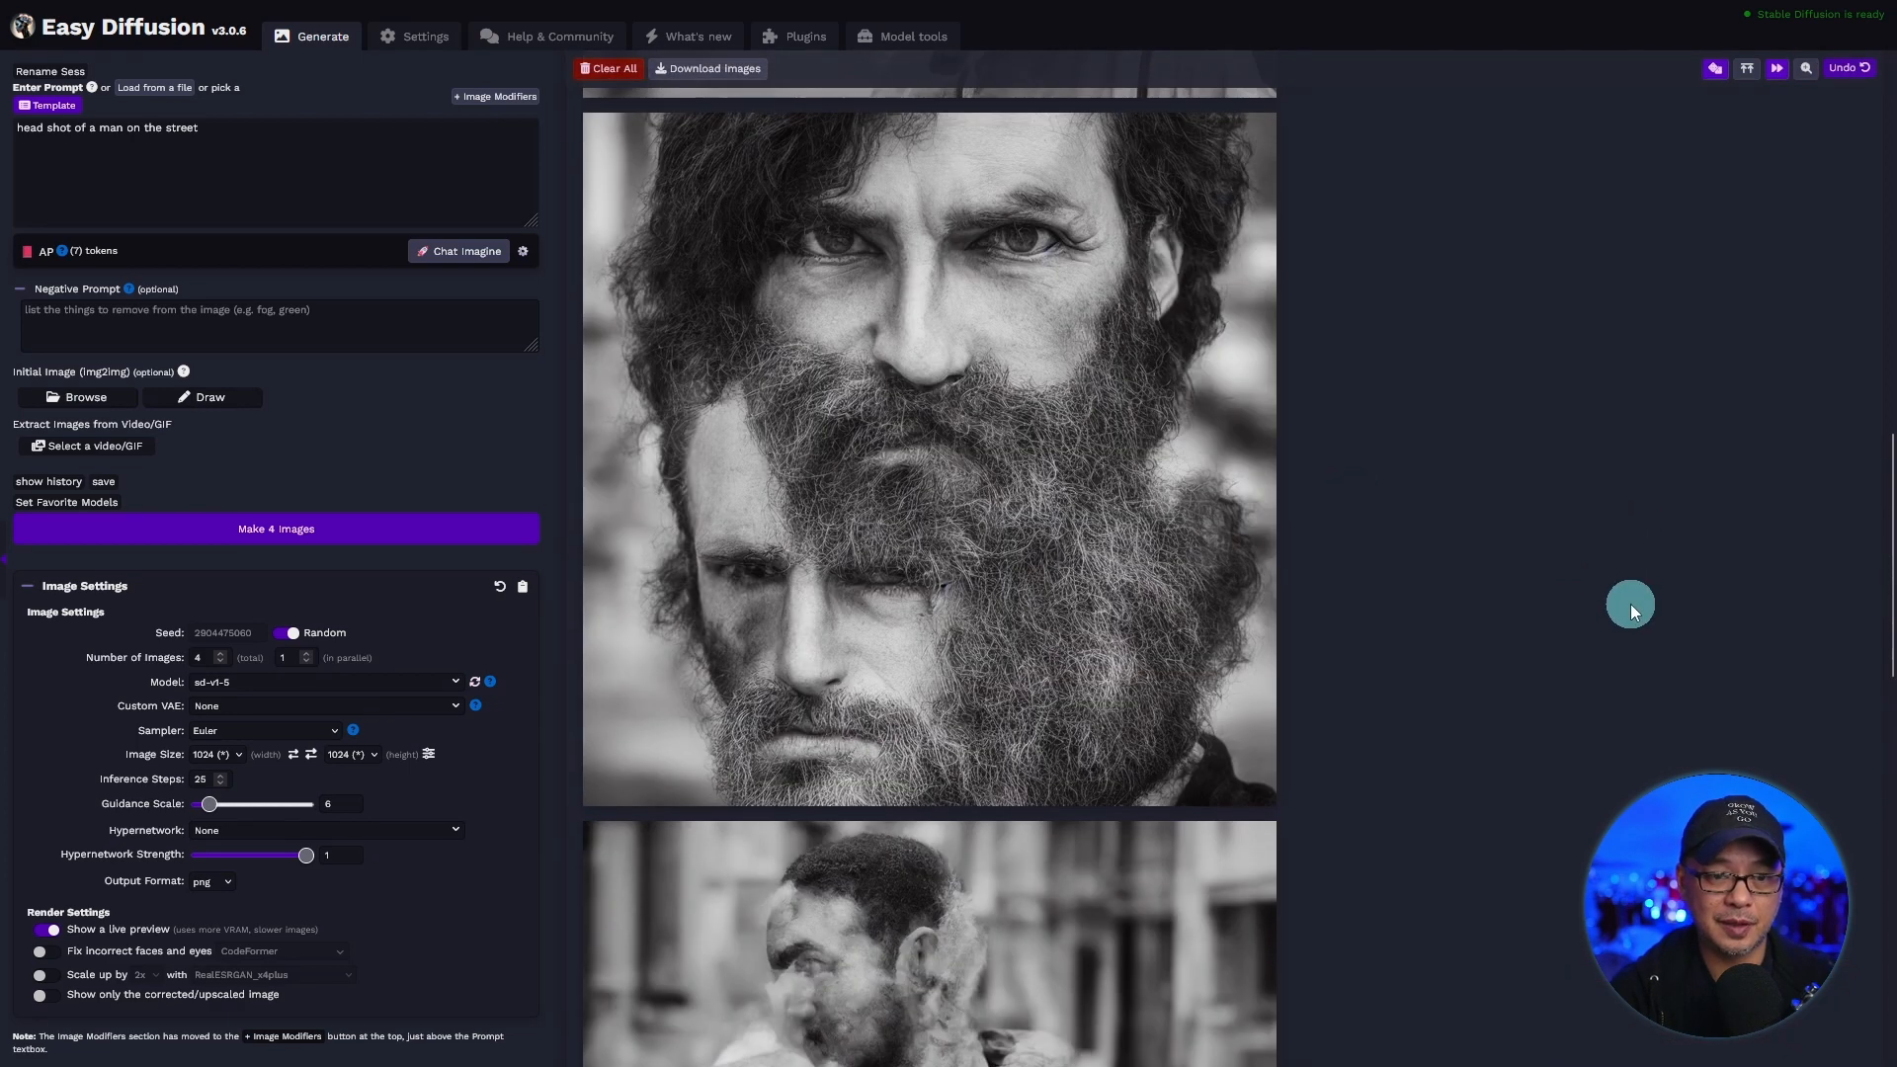
scroll(1630, 603, up, 2)
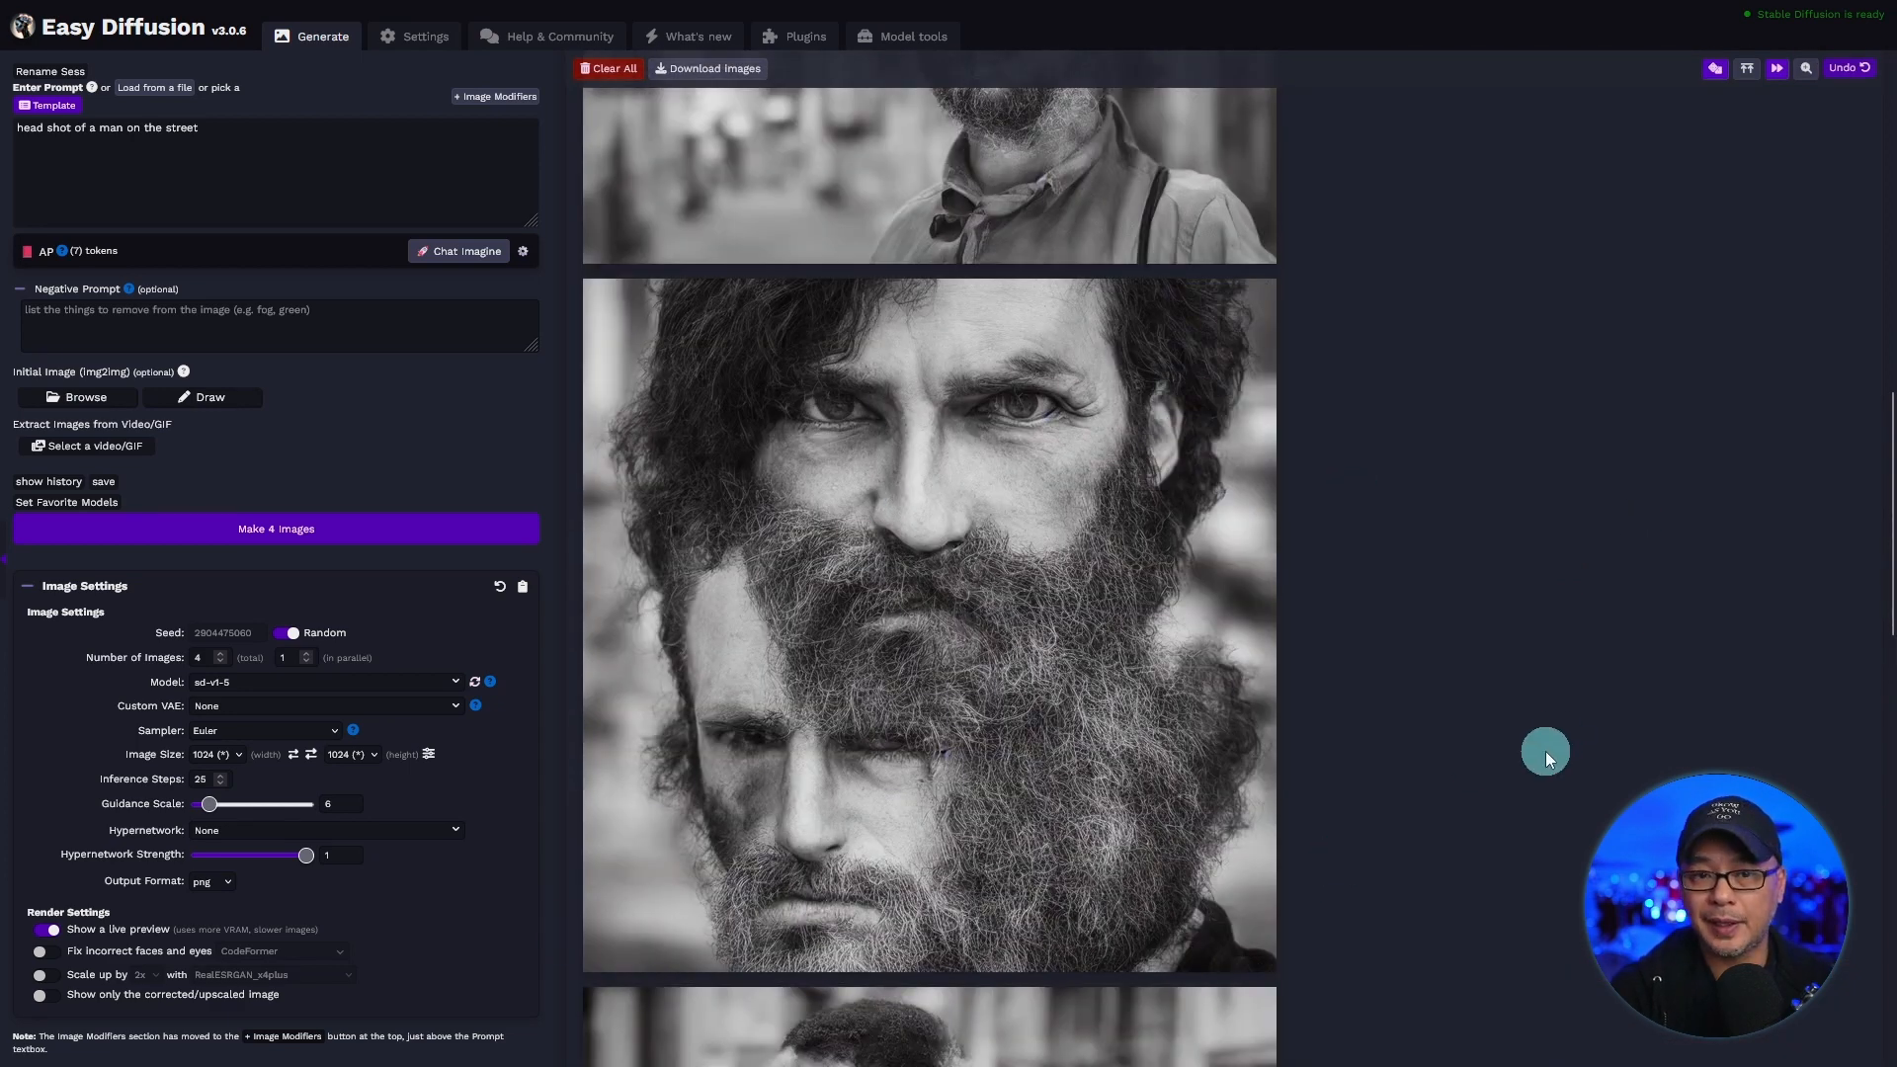
scroll(1543, 752, up, 6)
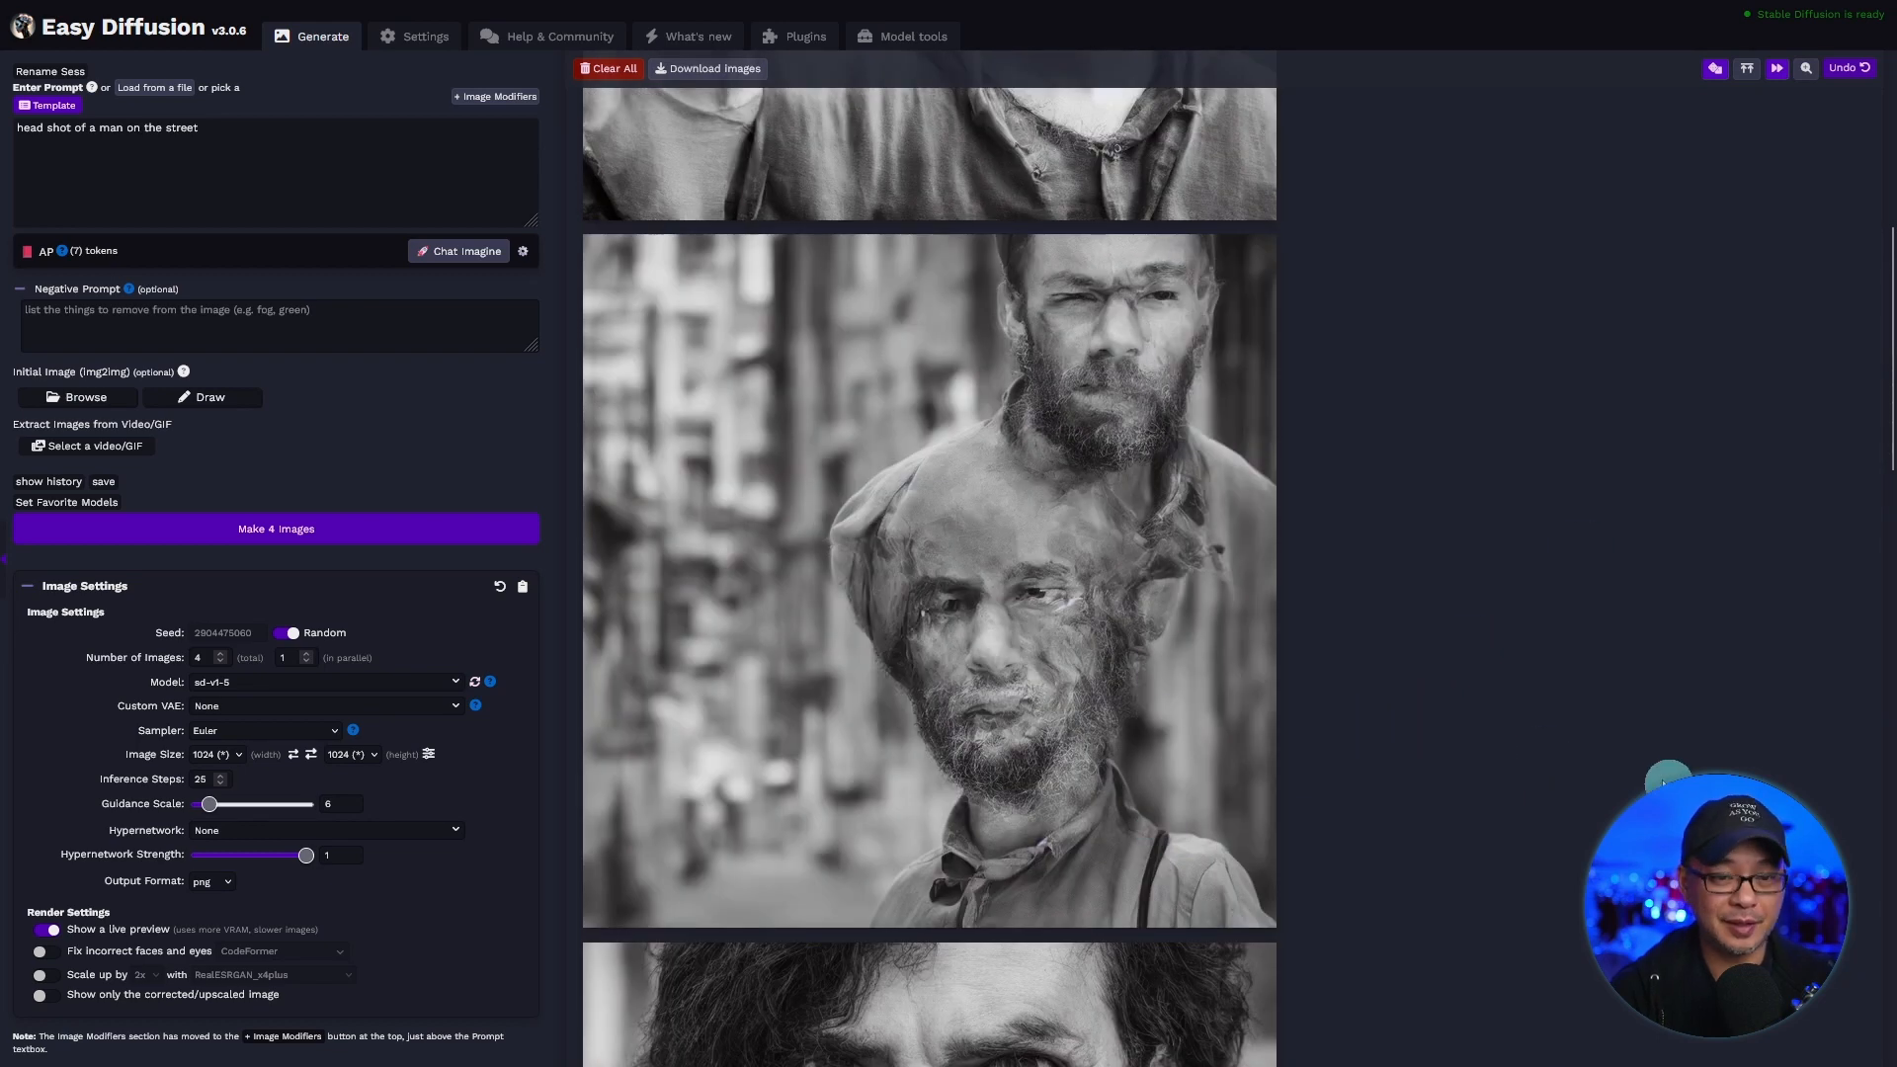
scroll(1549, 757, up, 6)
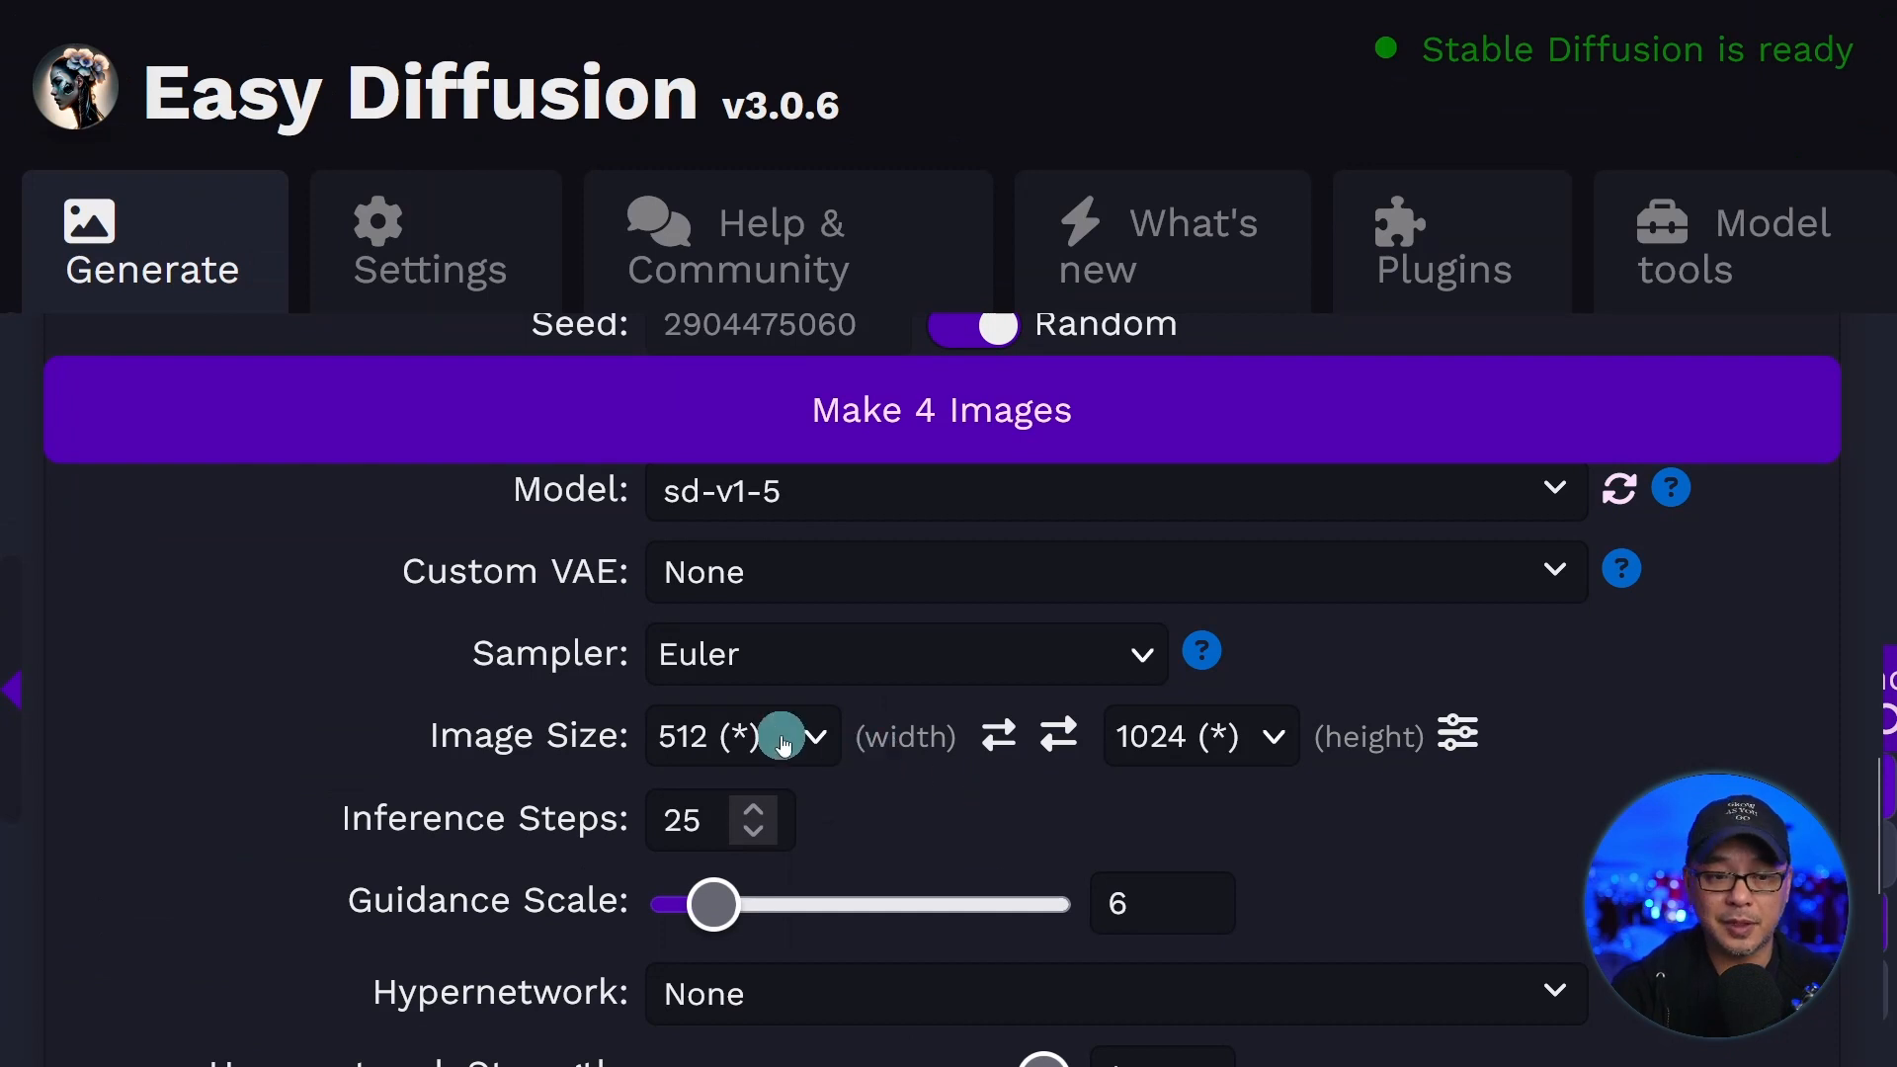
Set the image size to 512 wide by 768 high and generate four images.
click(755, 743)
scroll(731, 380, down, 1)
click(724, 369)
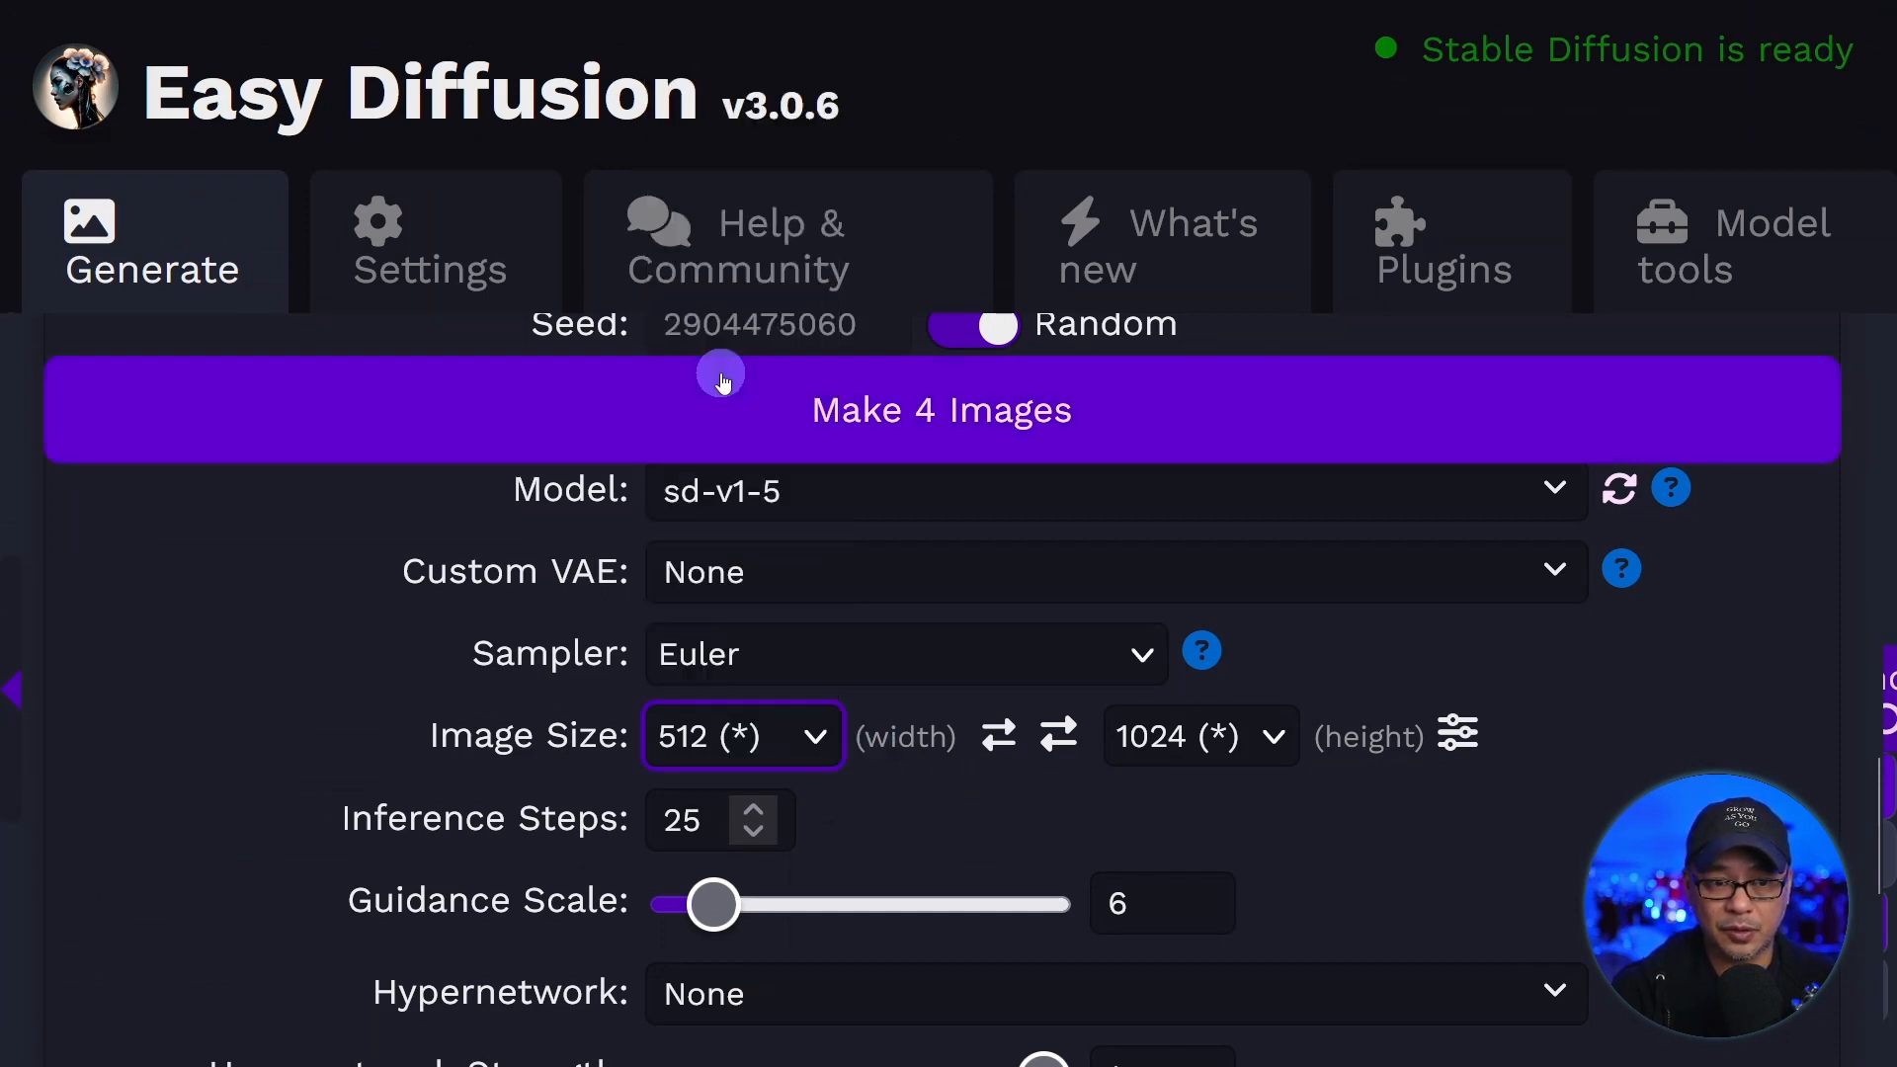
click(1189, 745)
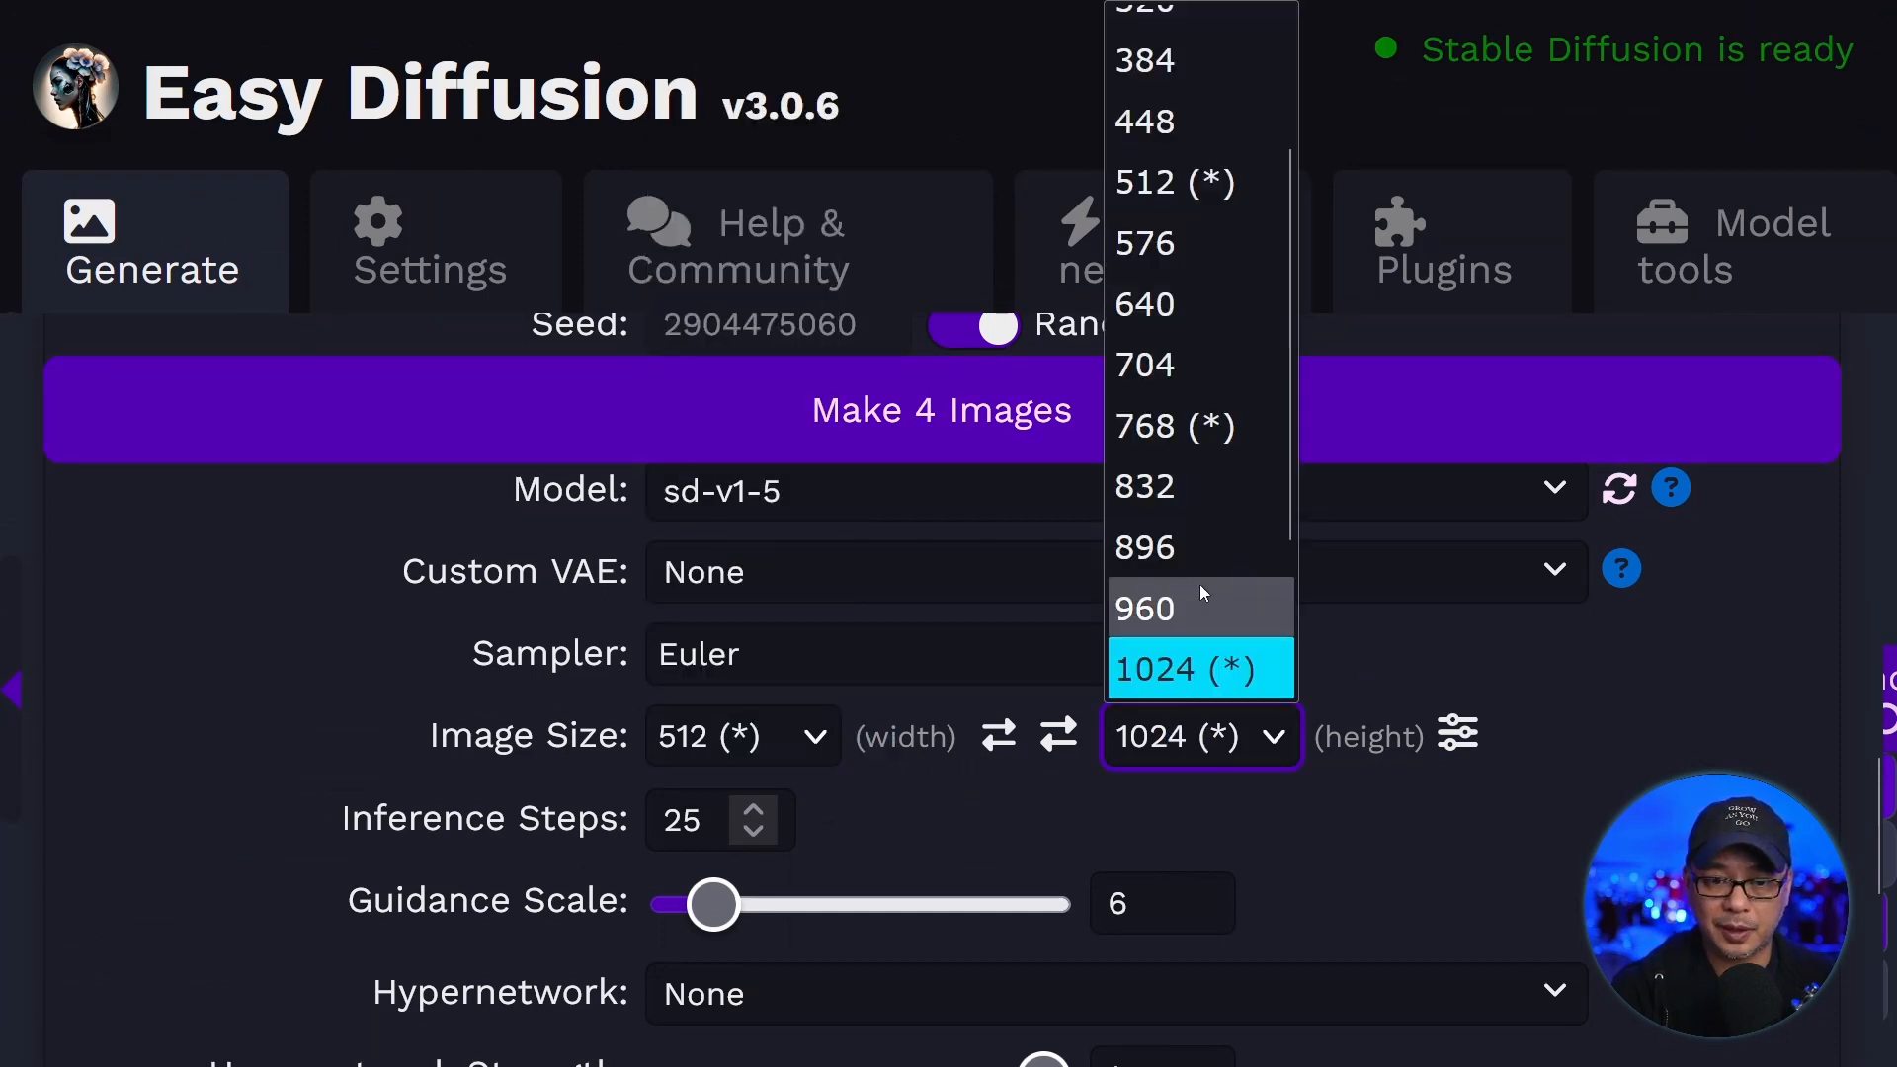
click(1182, 423)
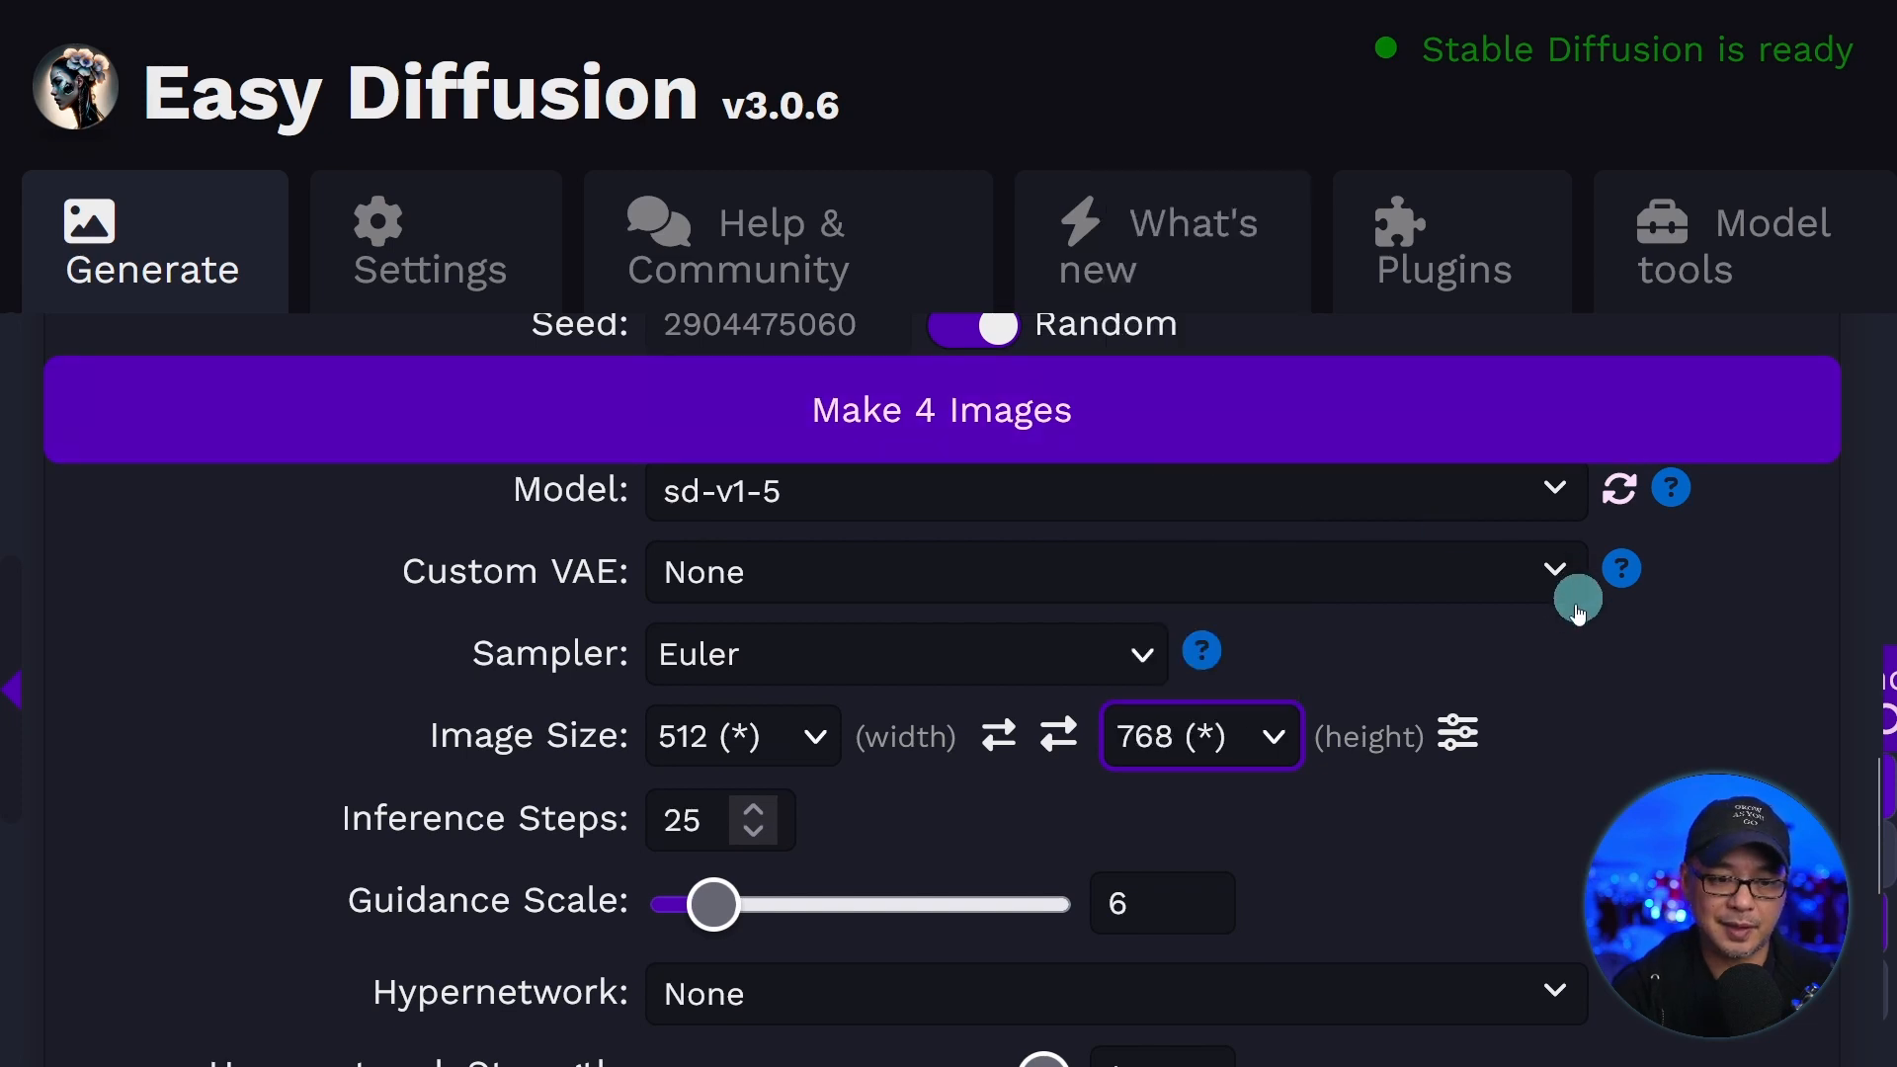
click(1240, 415)
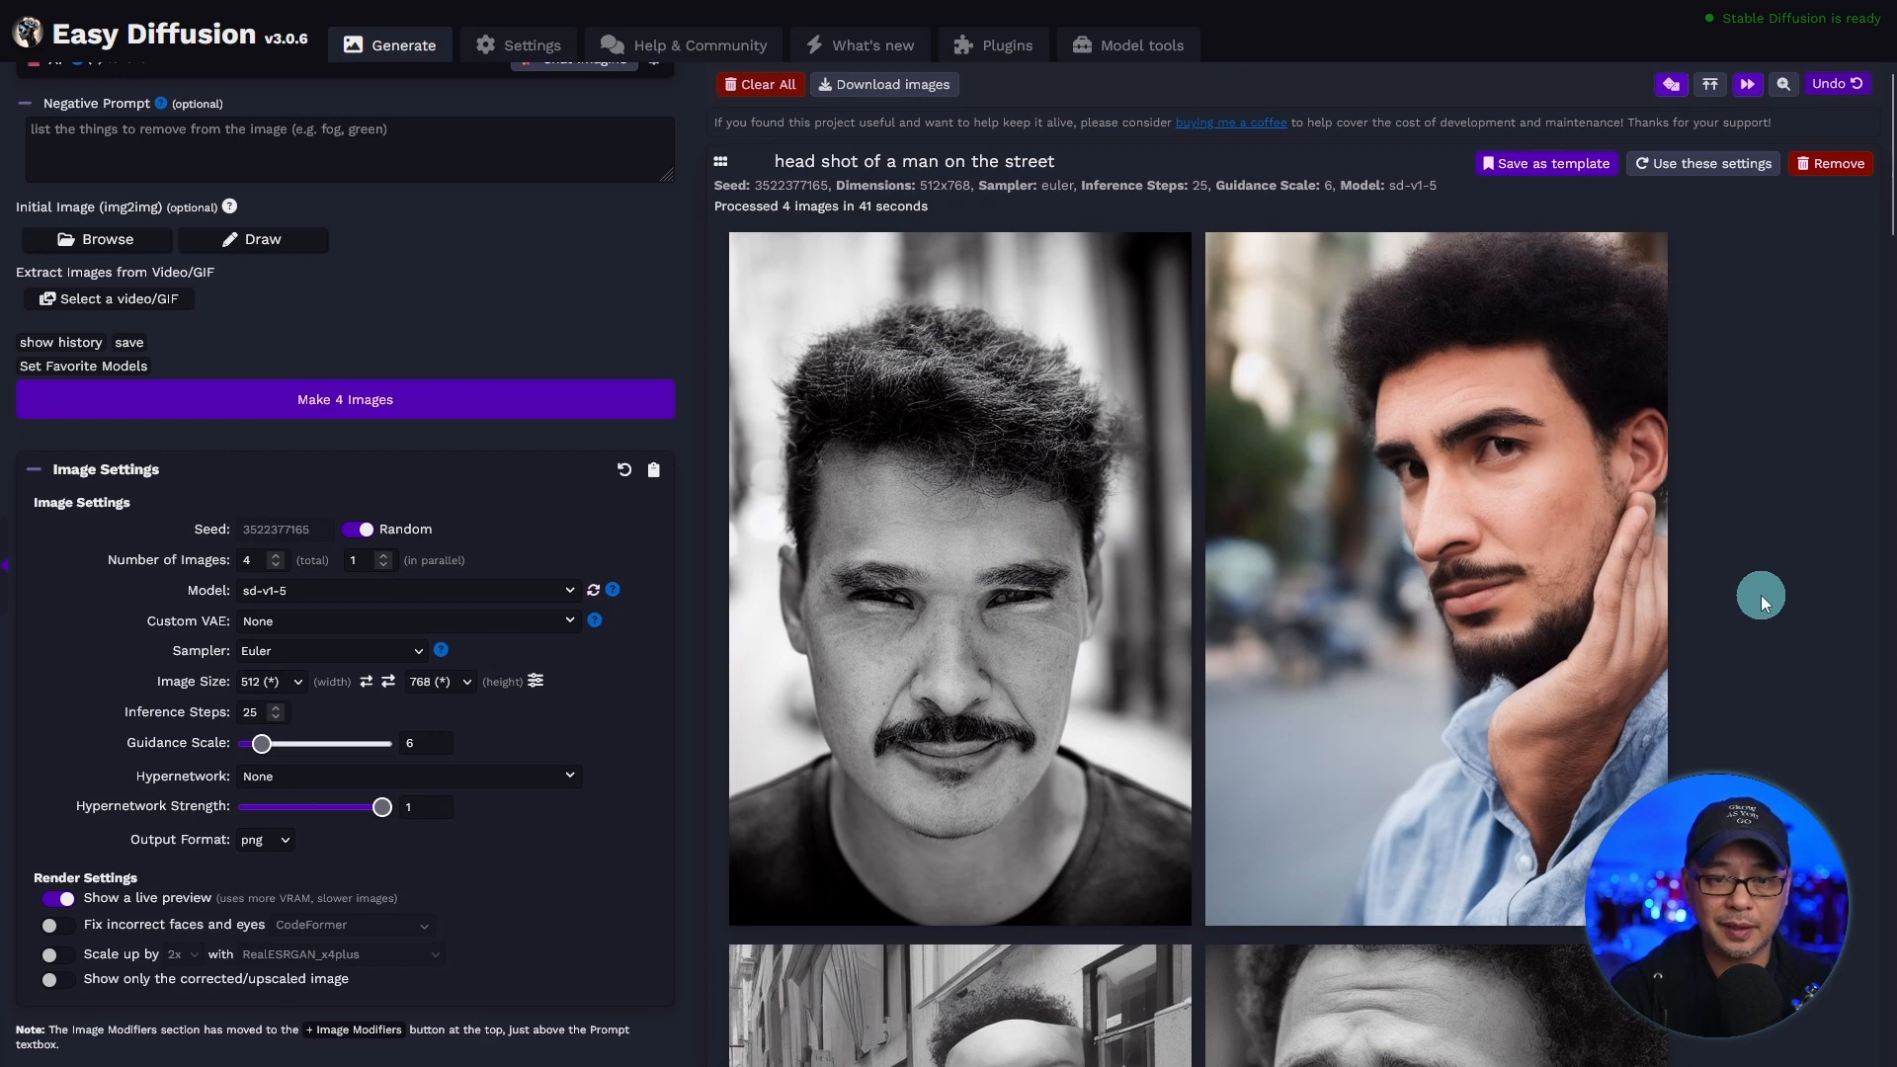
Review the four generated 512 by 768 portraits.
mouse_move(1600, 582)
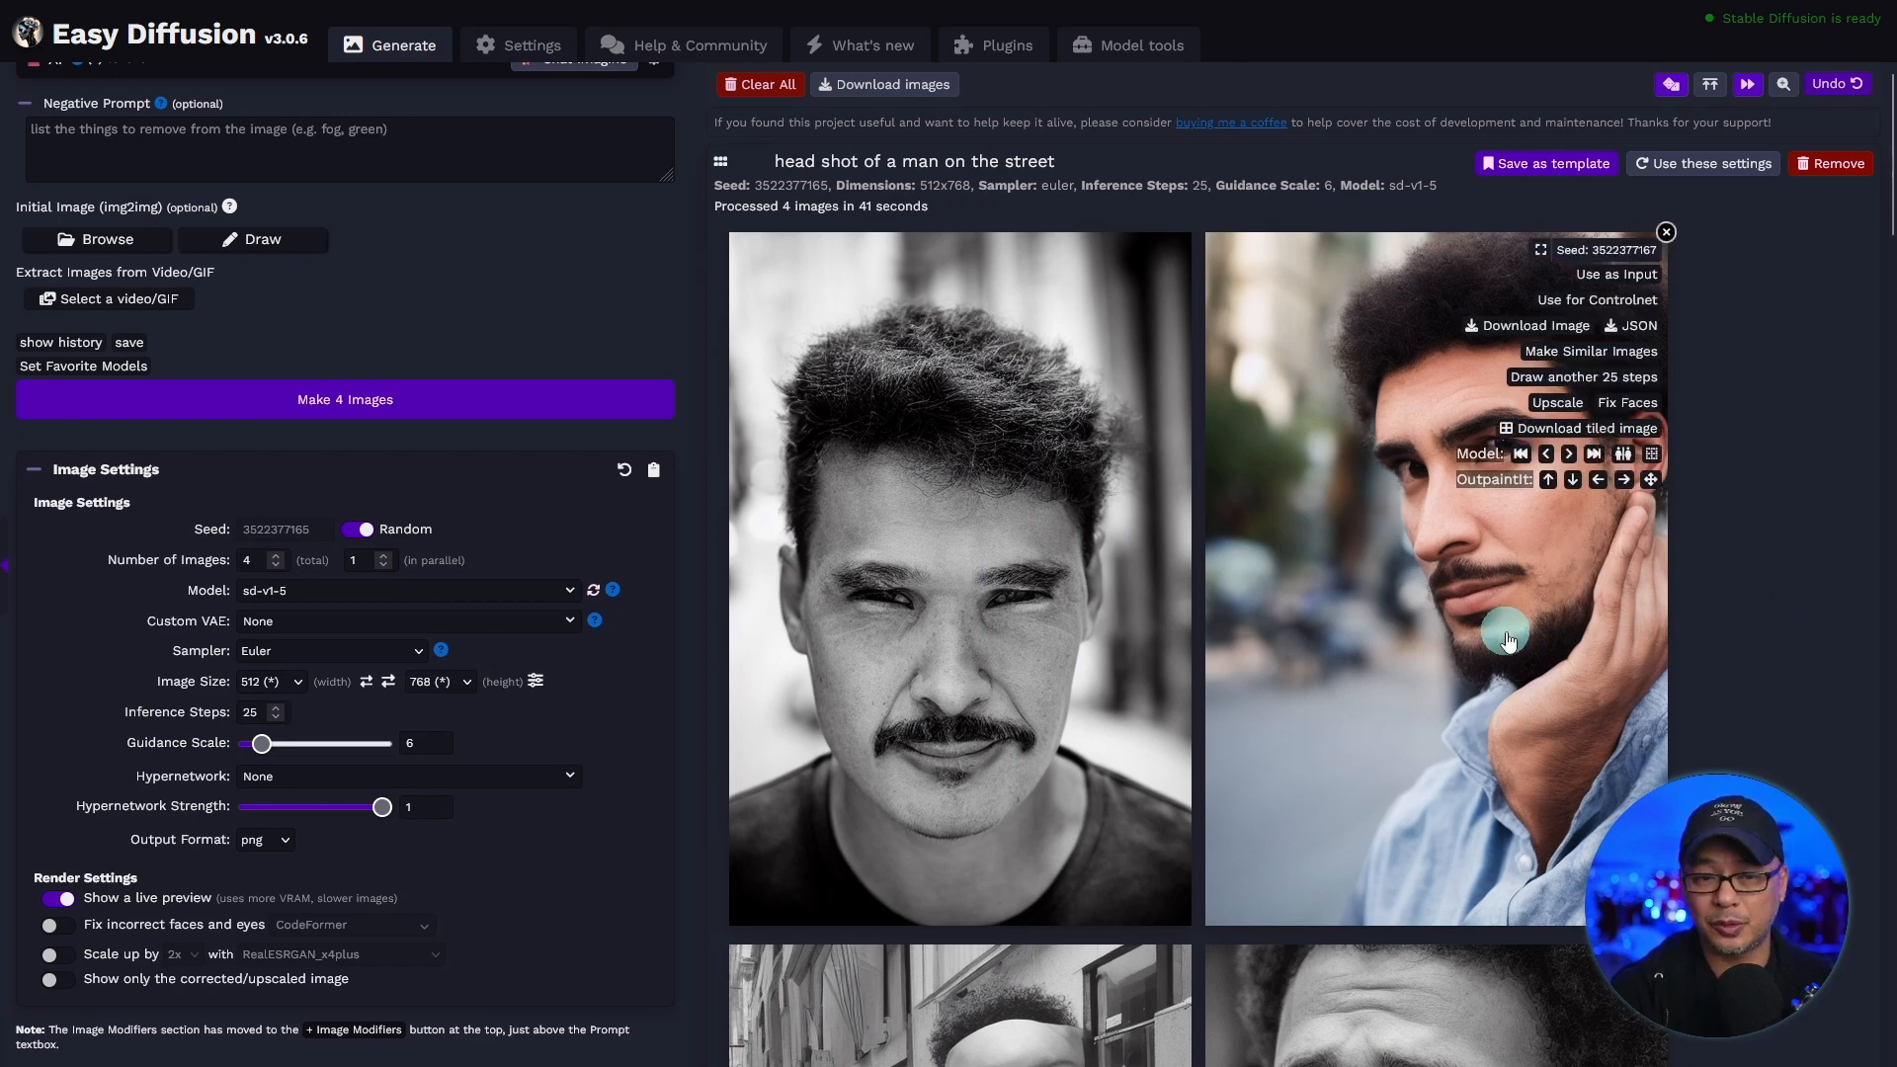
scroll(1332, 674, down, 7)
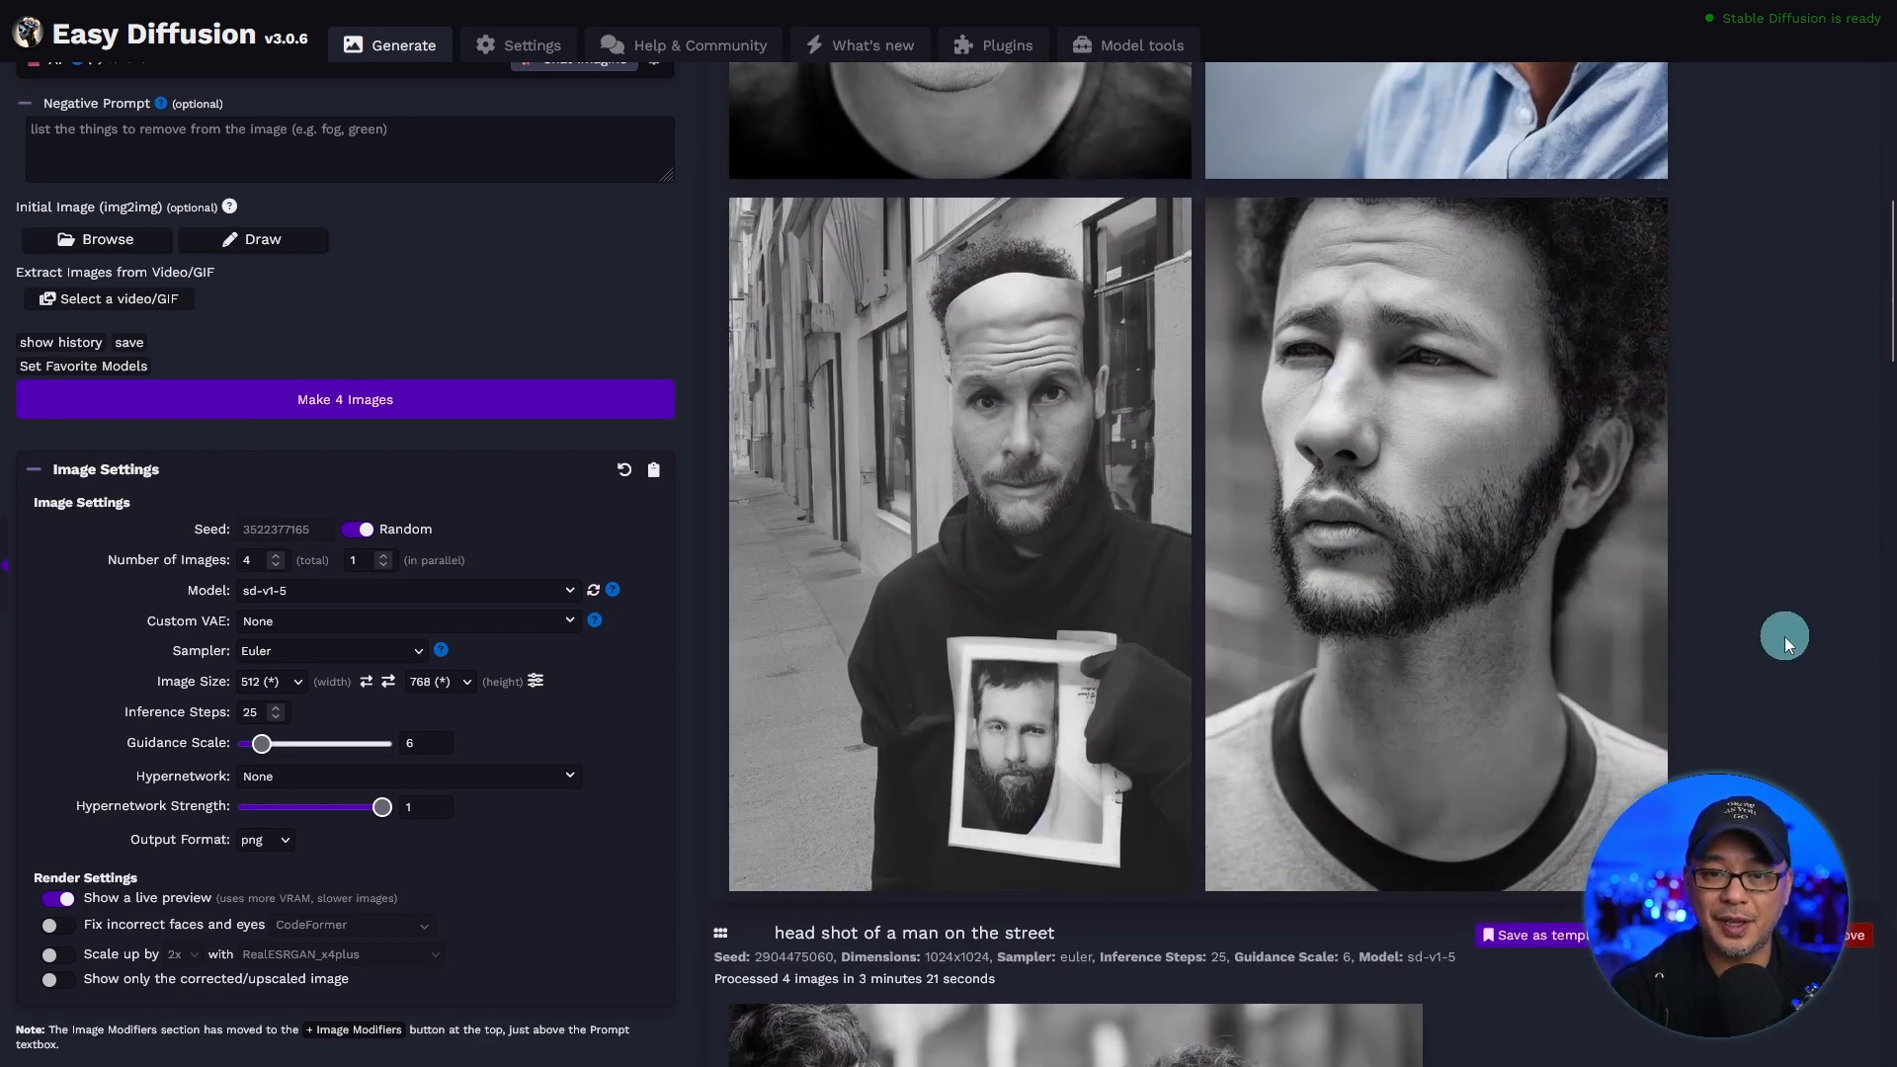
scroll(1800, 642, up, 7)
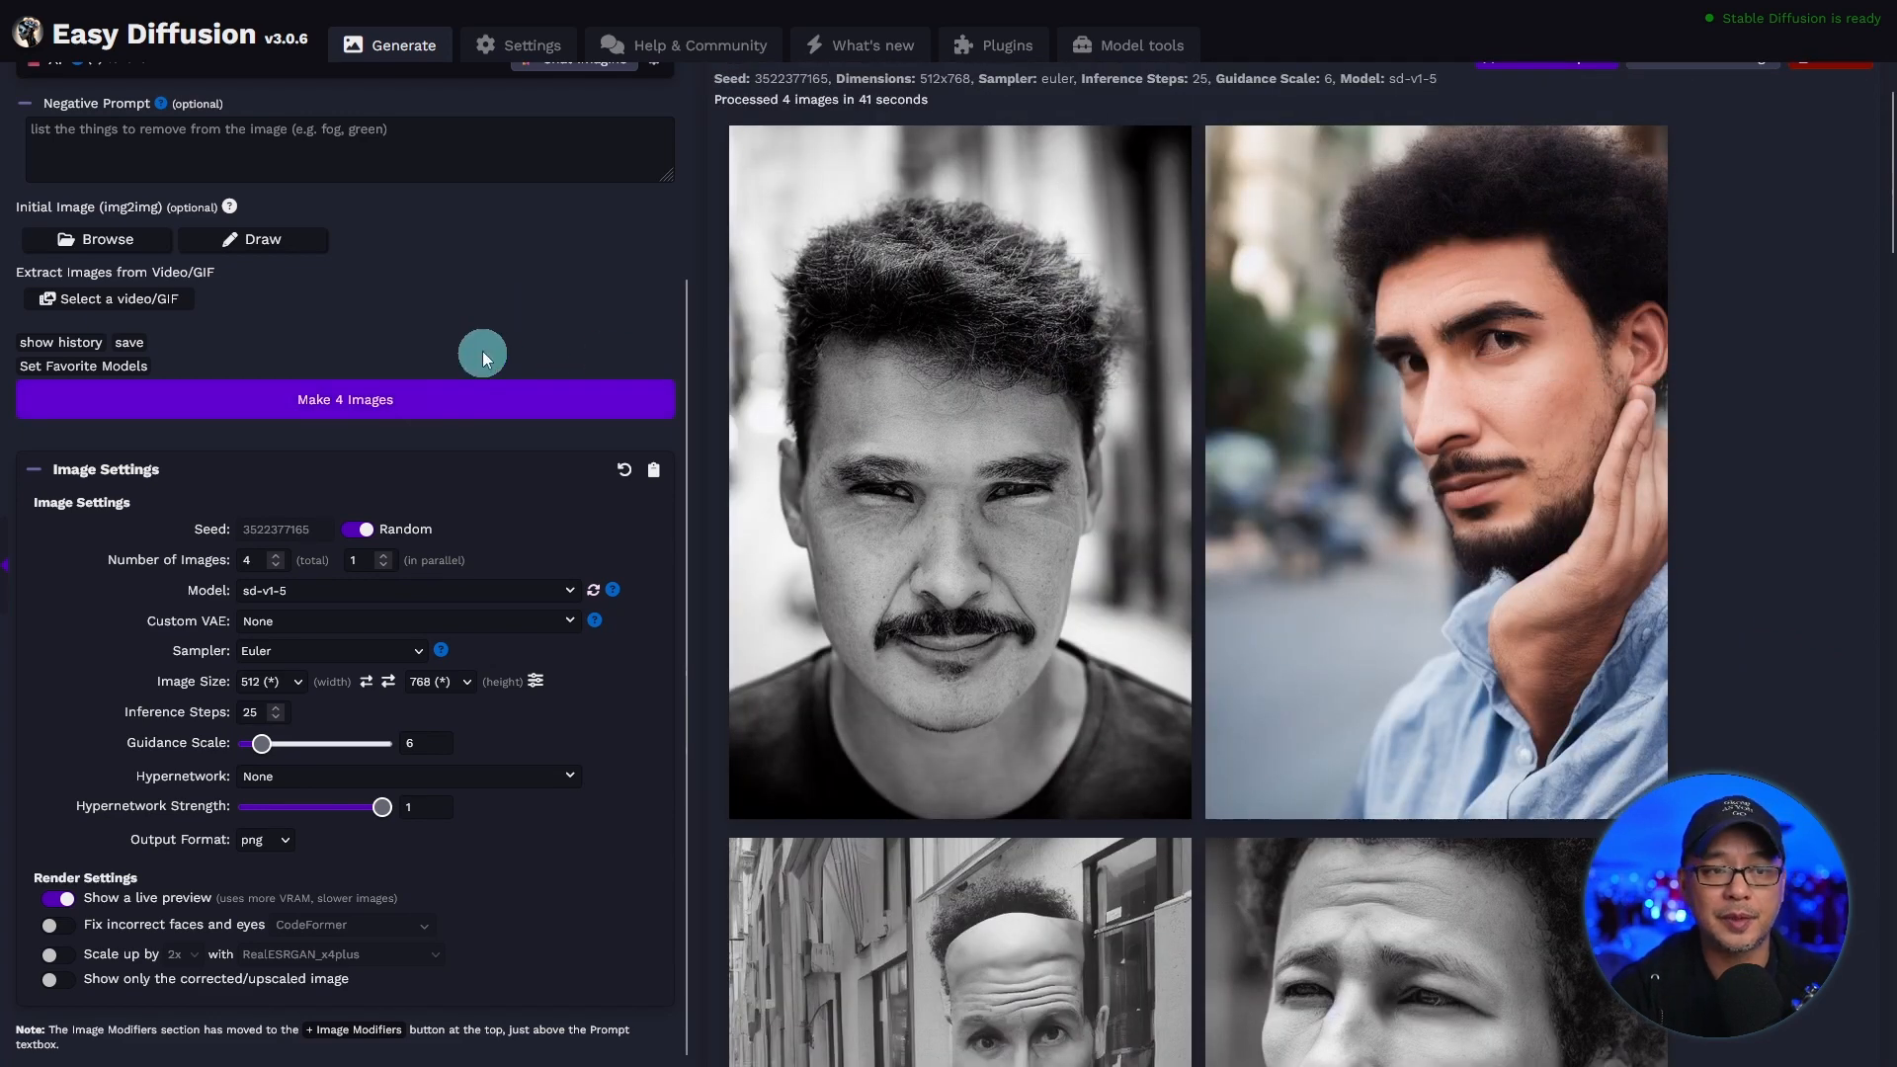
Add the negative prompt "ugly, deformed, cropped, double heads" and generate four images from the same prompt.
scroll(494, 352, up, 3)
click(246, 242)
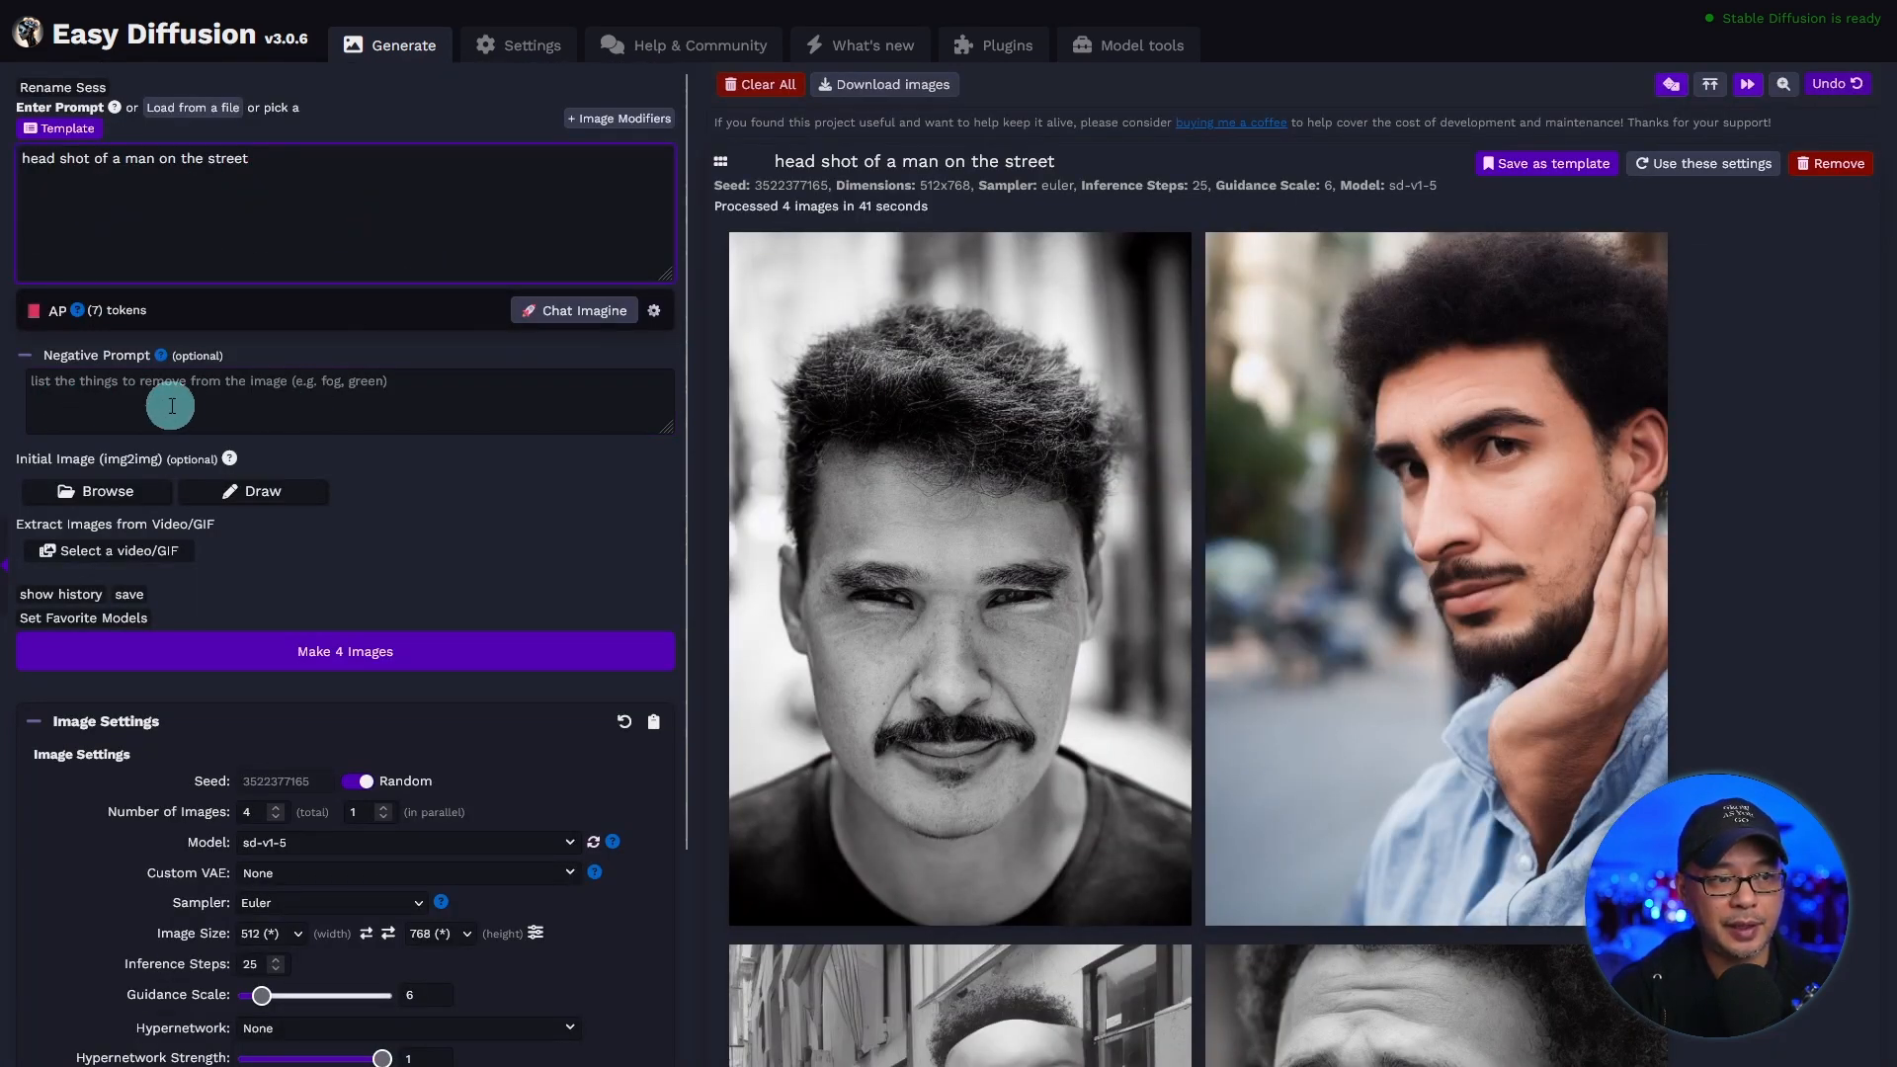
click(114, 403)
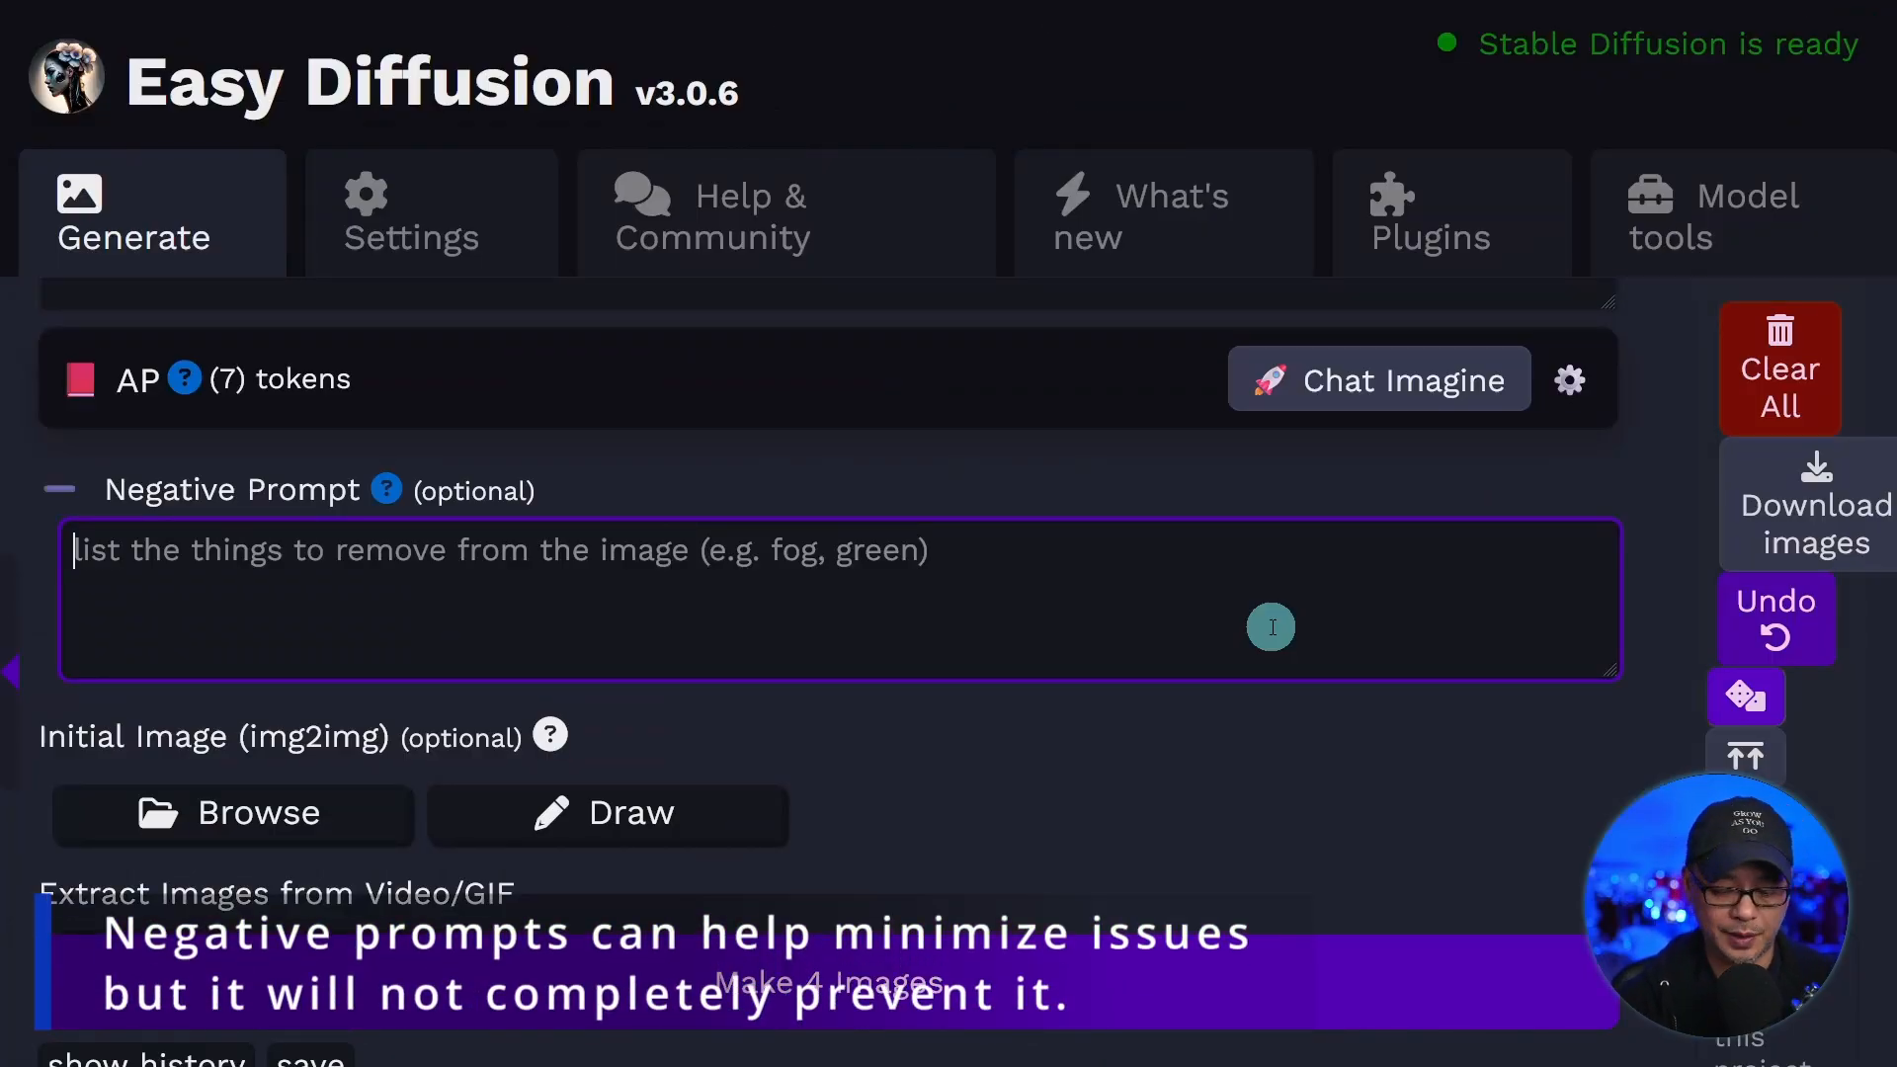
text(ugly)
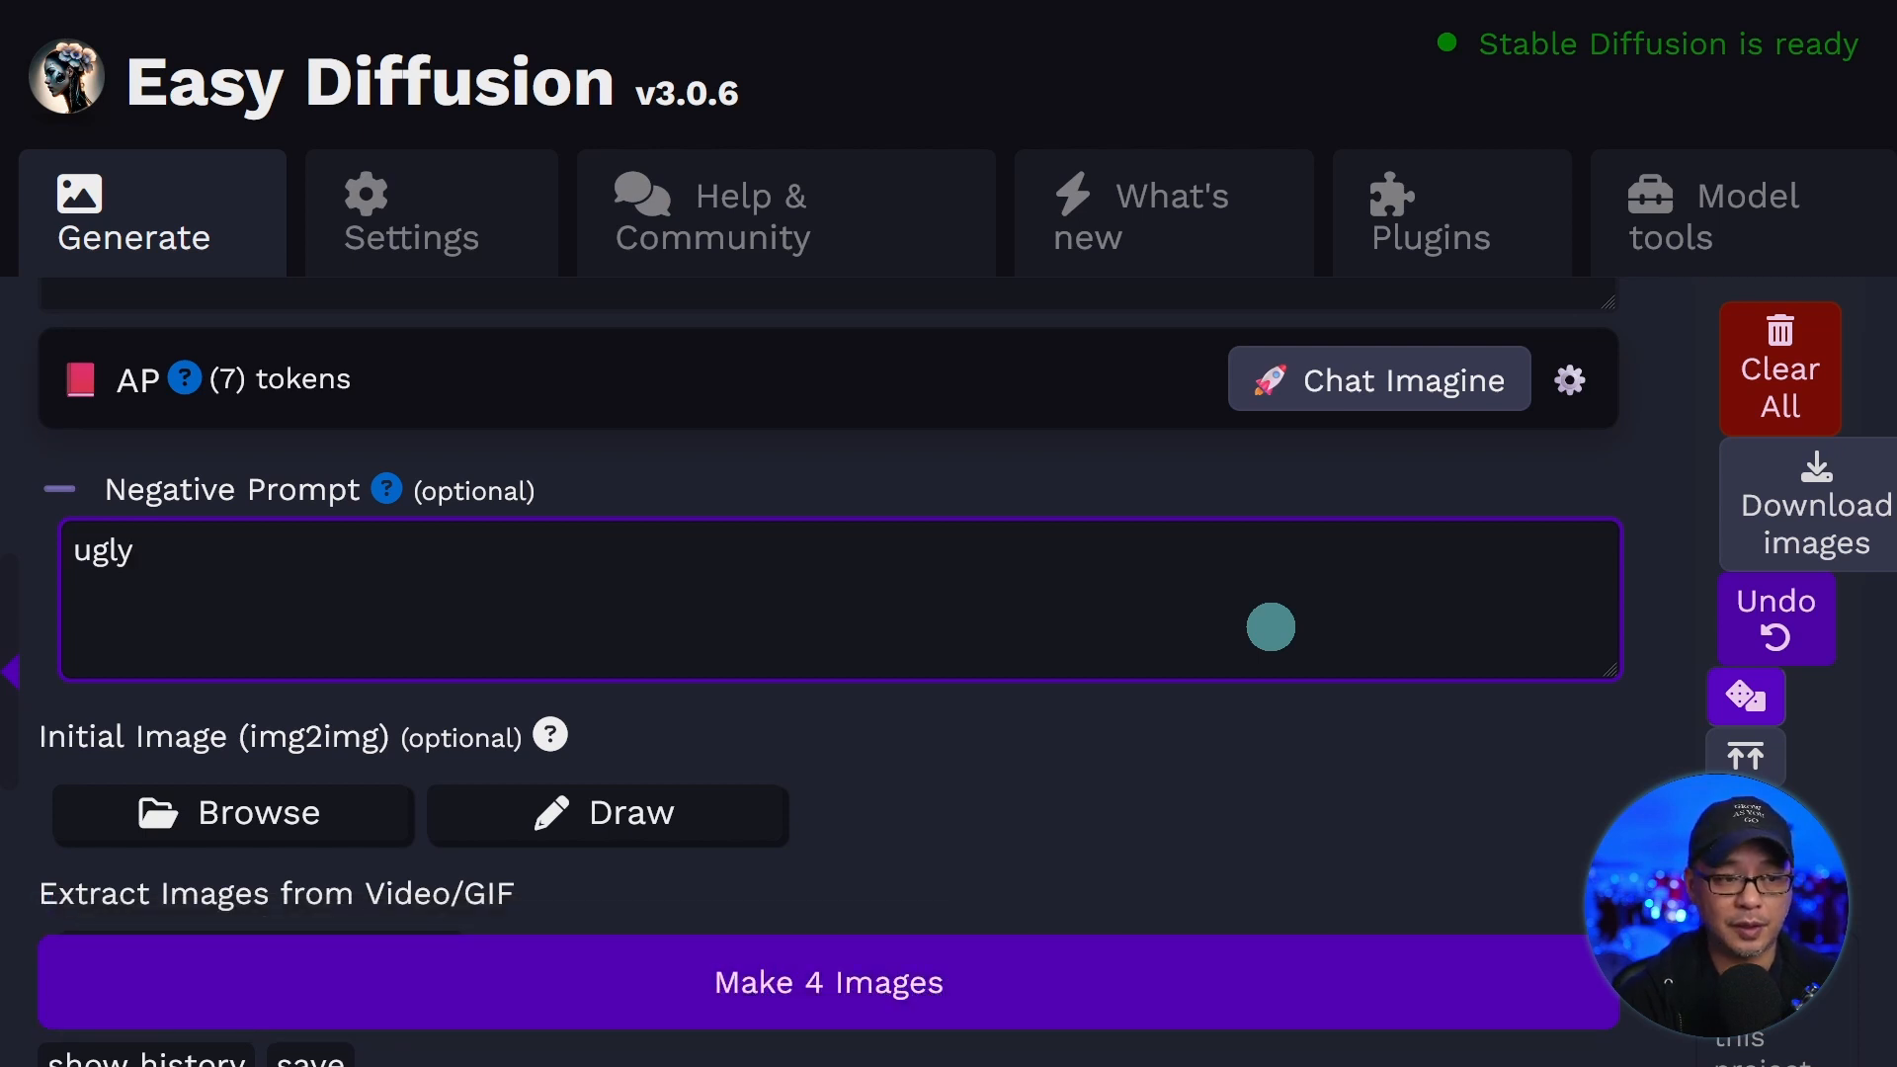
text(, deformed, cropped, double heads)
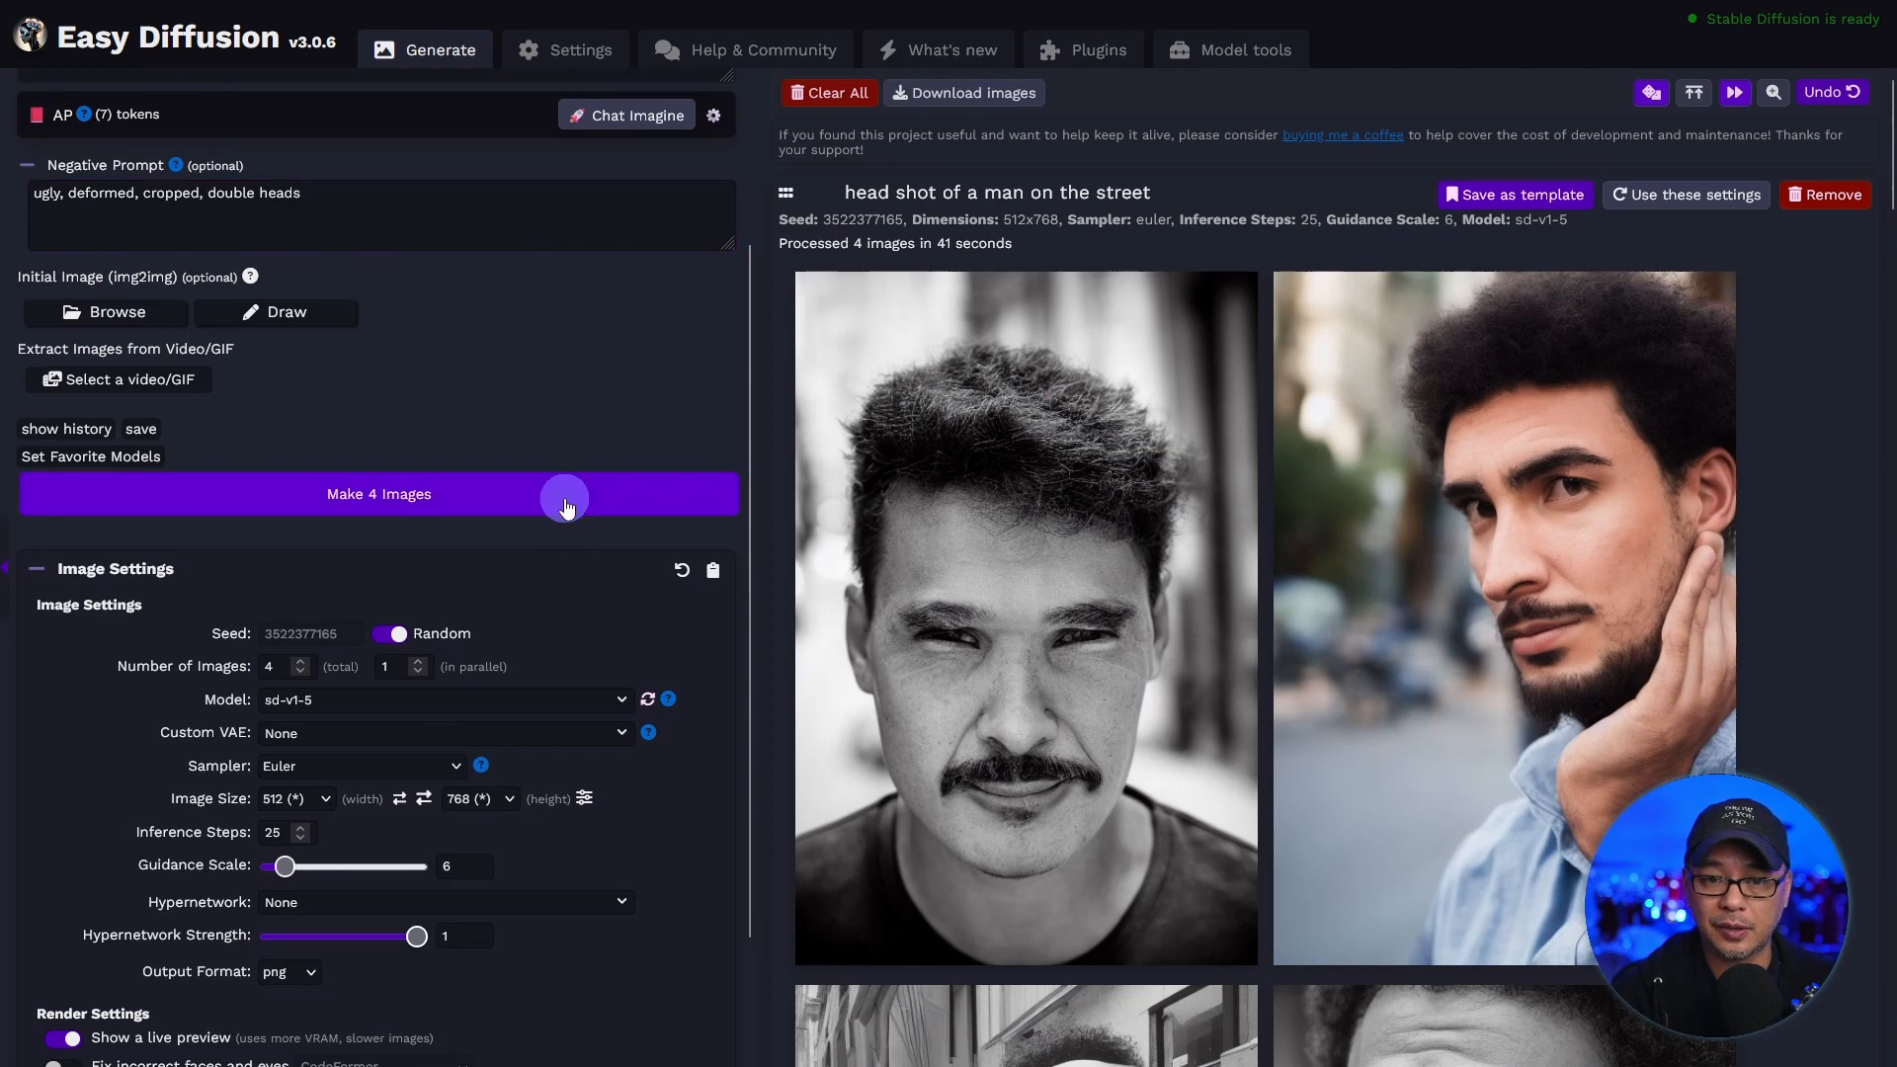
click(566, 504)
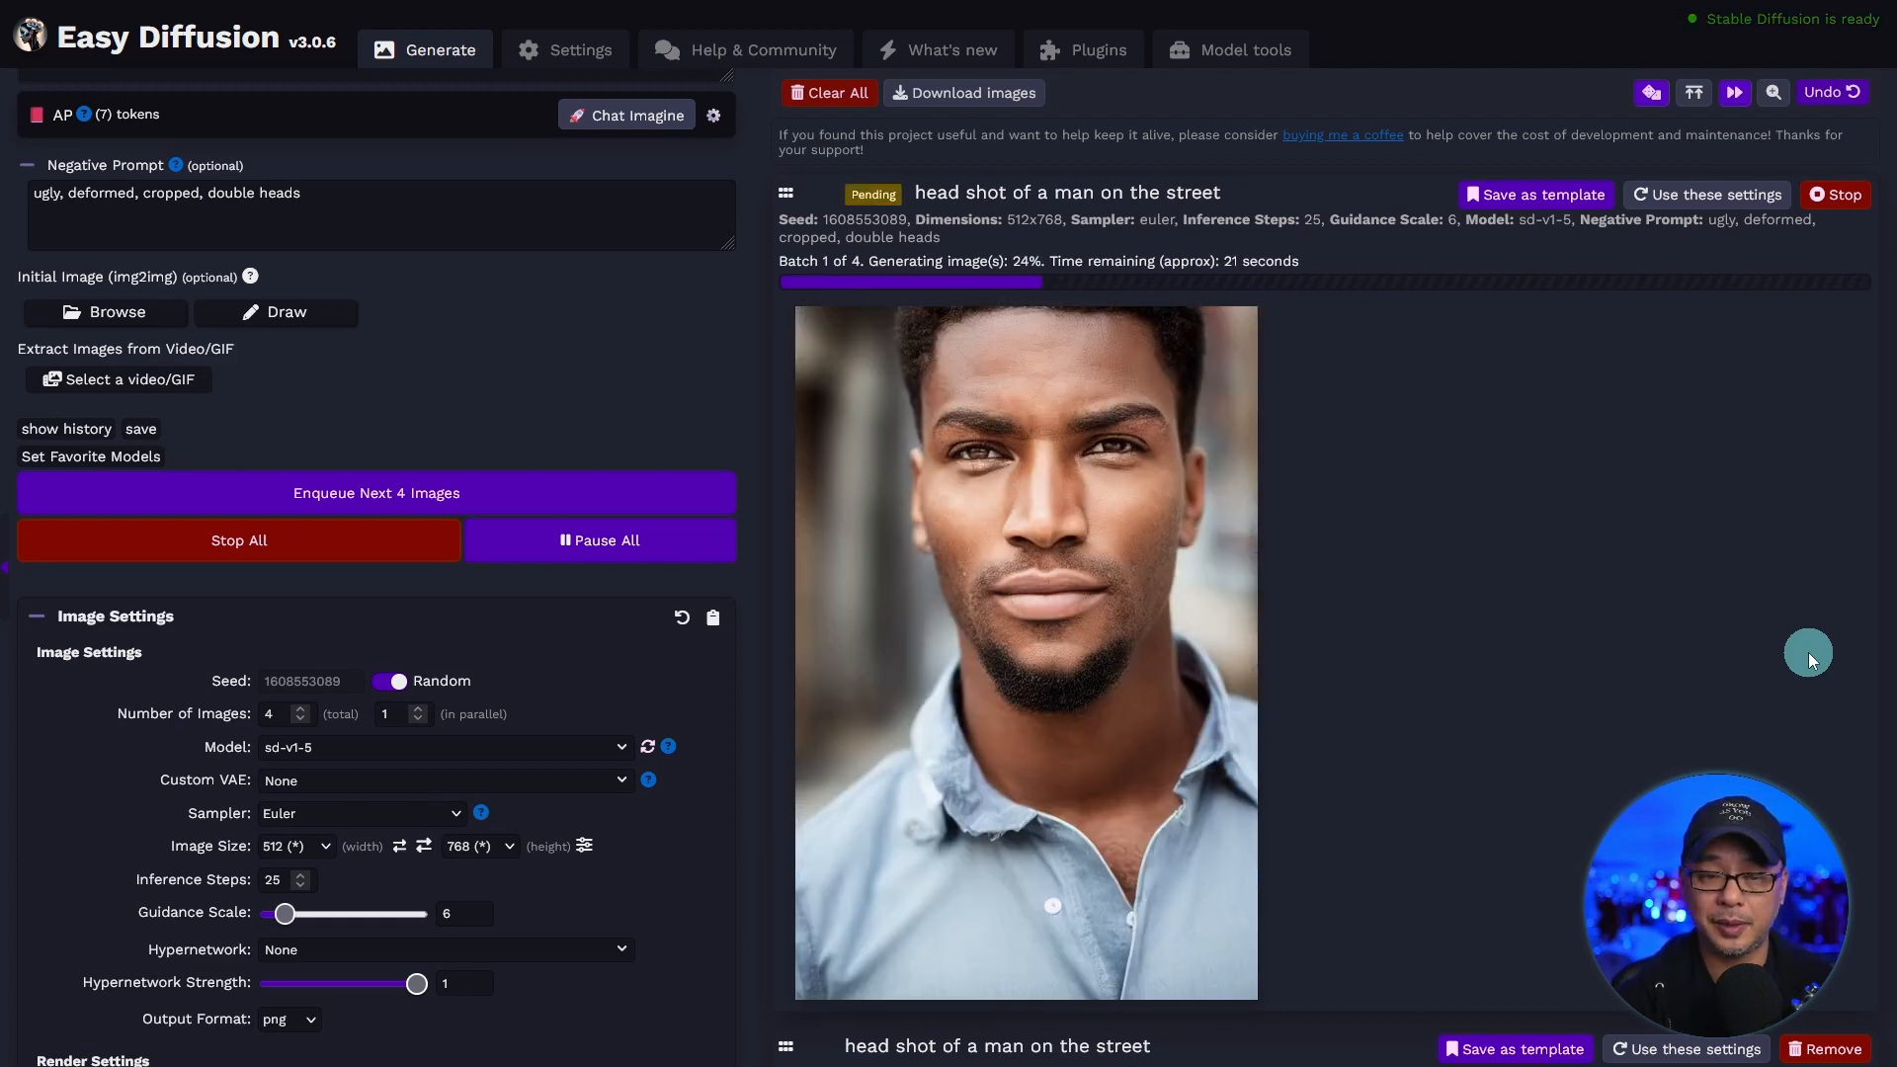
Review the four portraits generated with the negative prompt for deformities, cropping and double heads.
mouse_move(1165, 563)
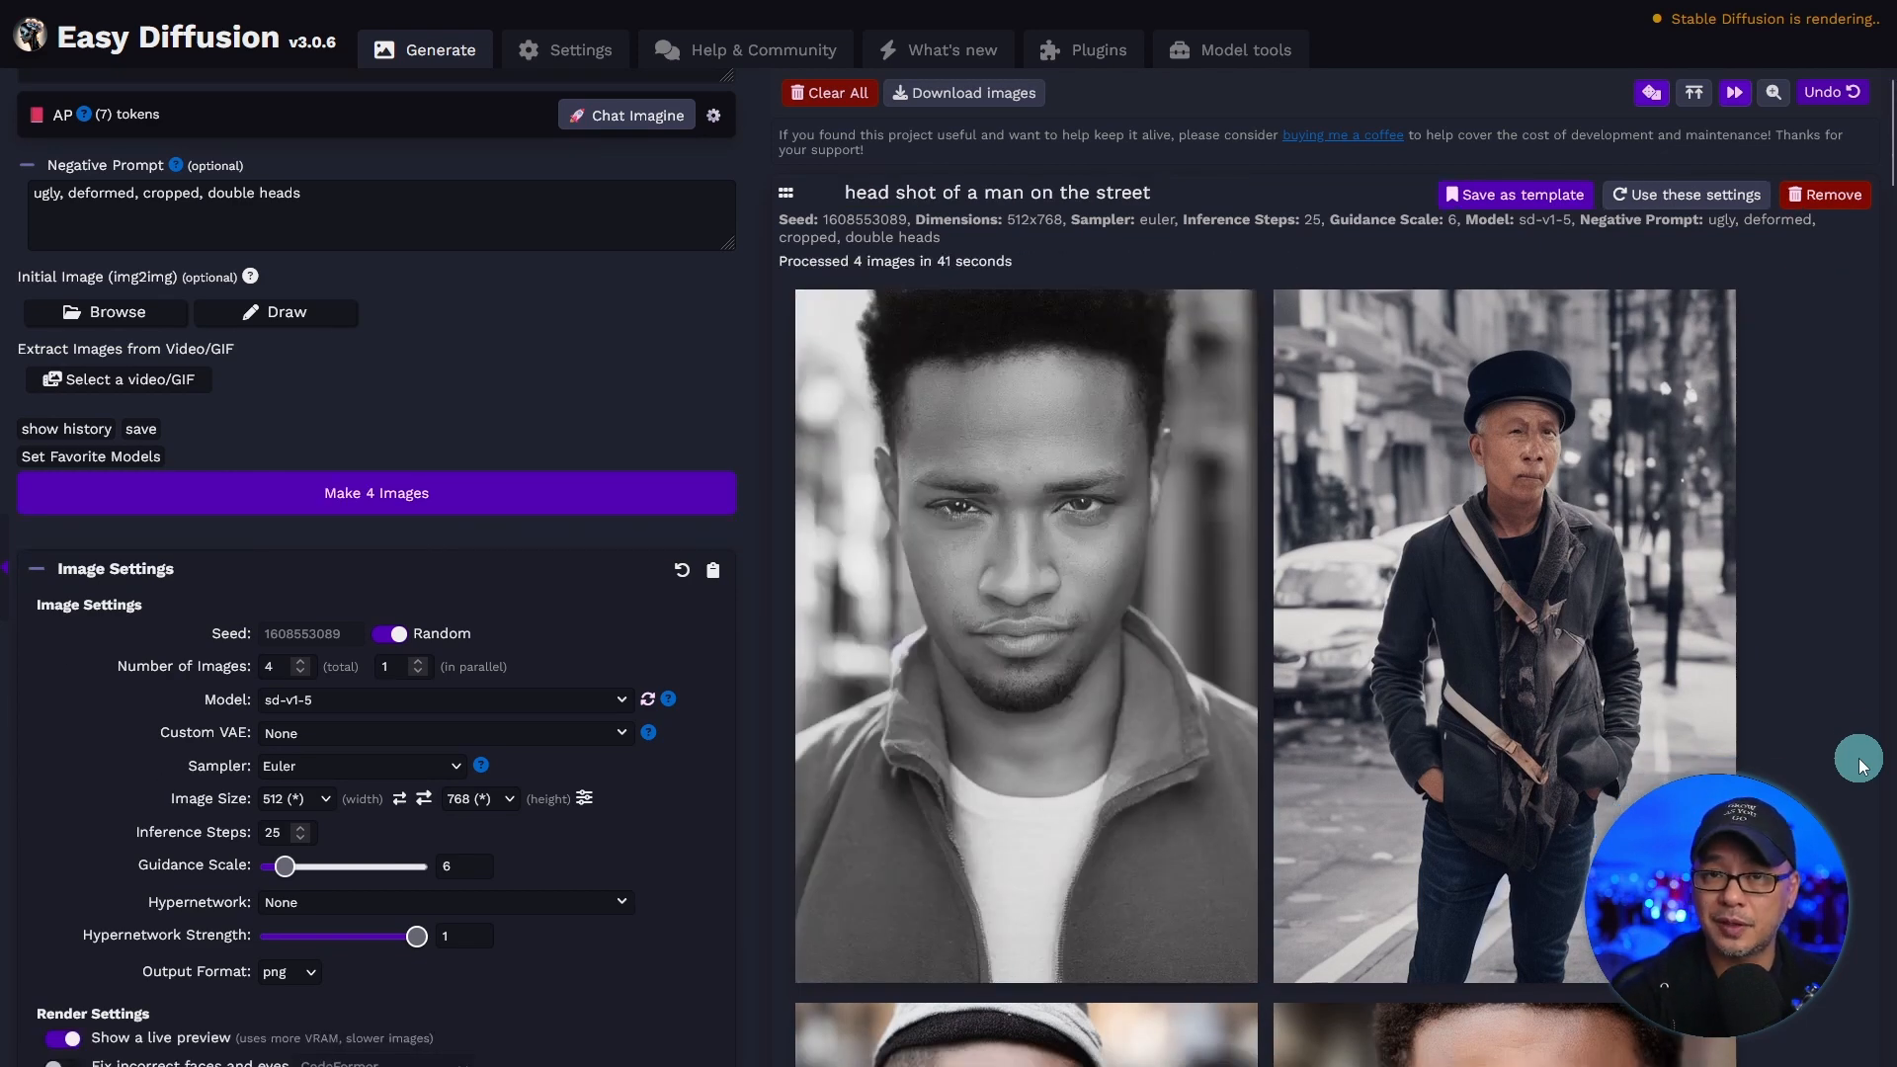
scroll(1781, 713, down, 8)
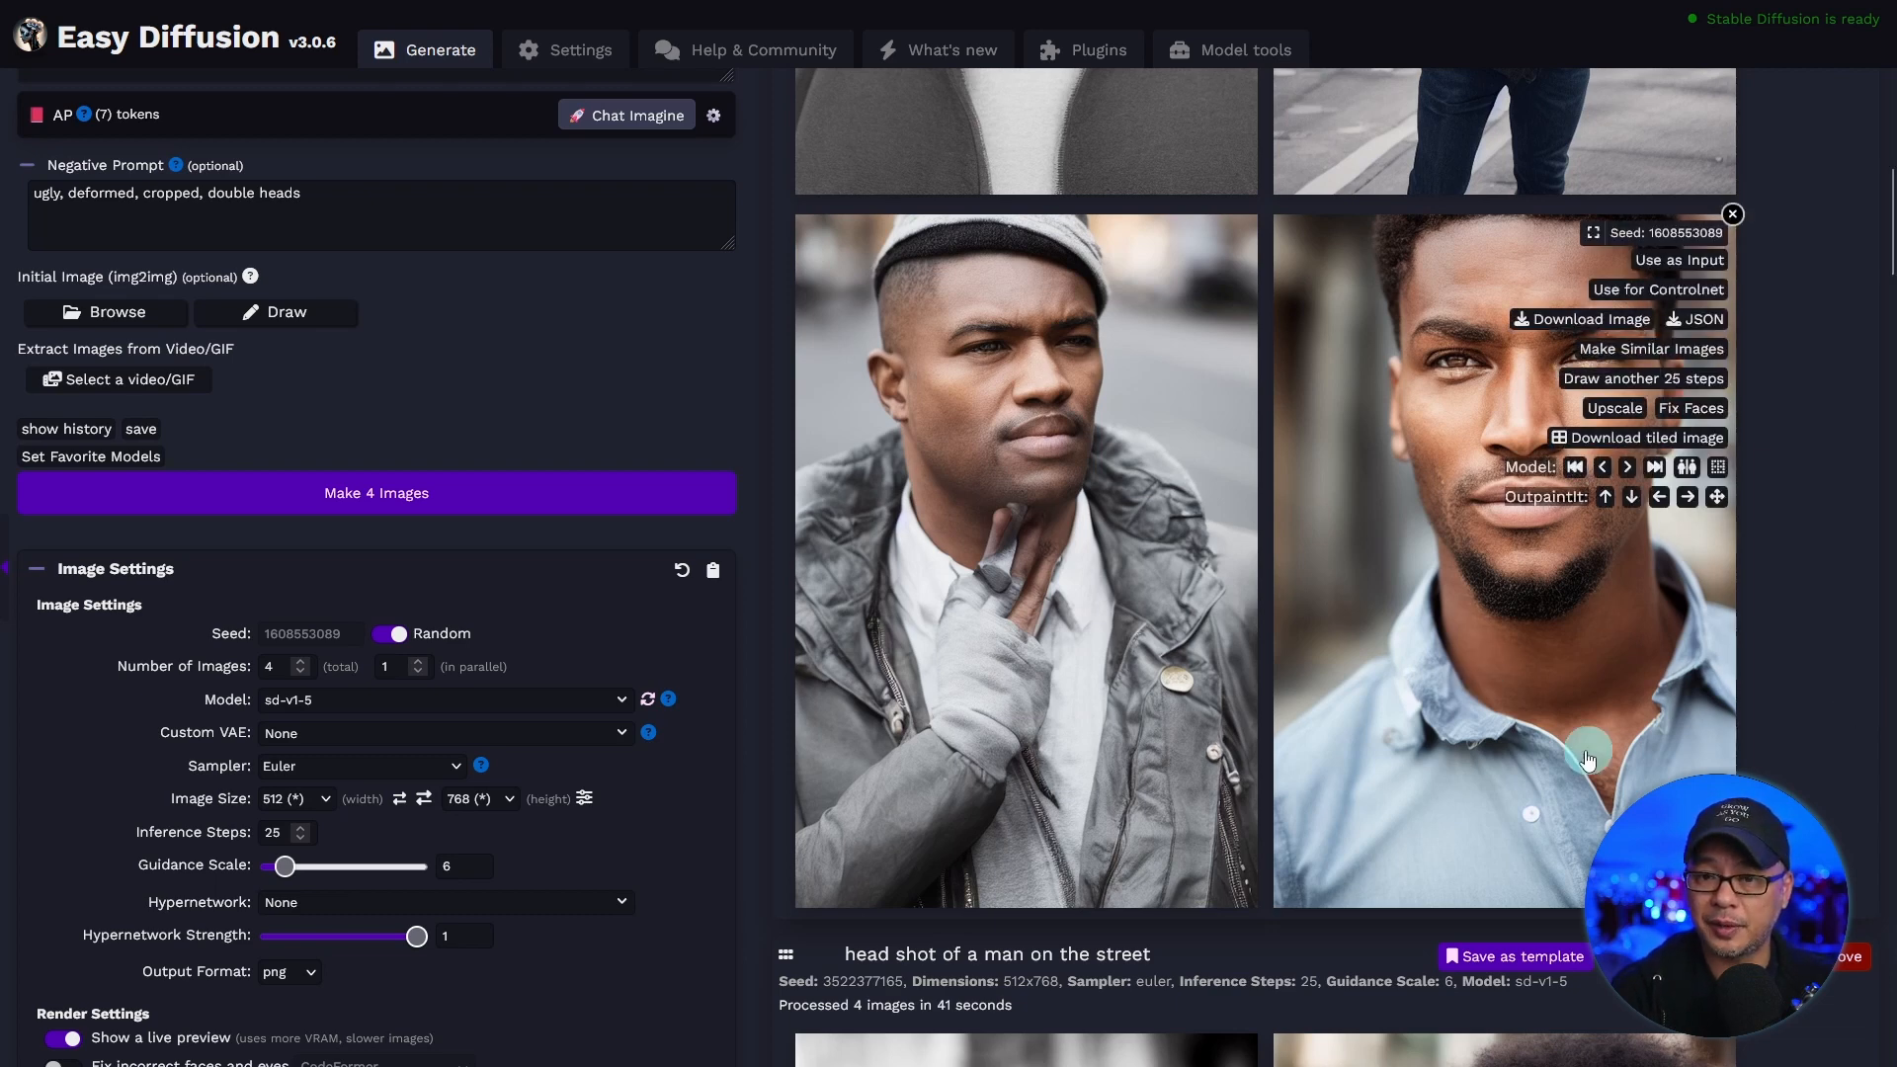
scroll(1810, 705, up, 5)
scroll(1811, 705, up, 3)
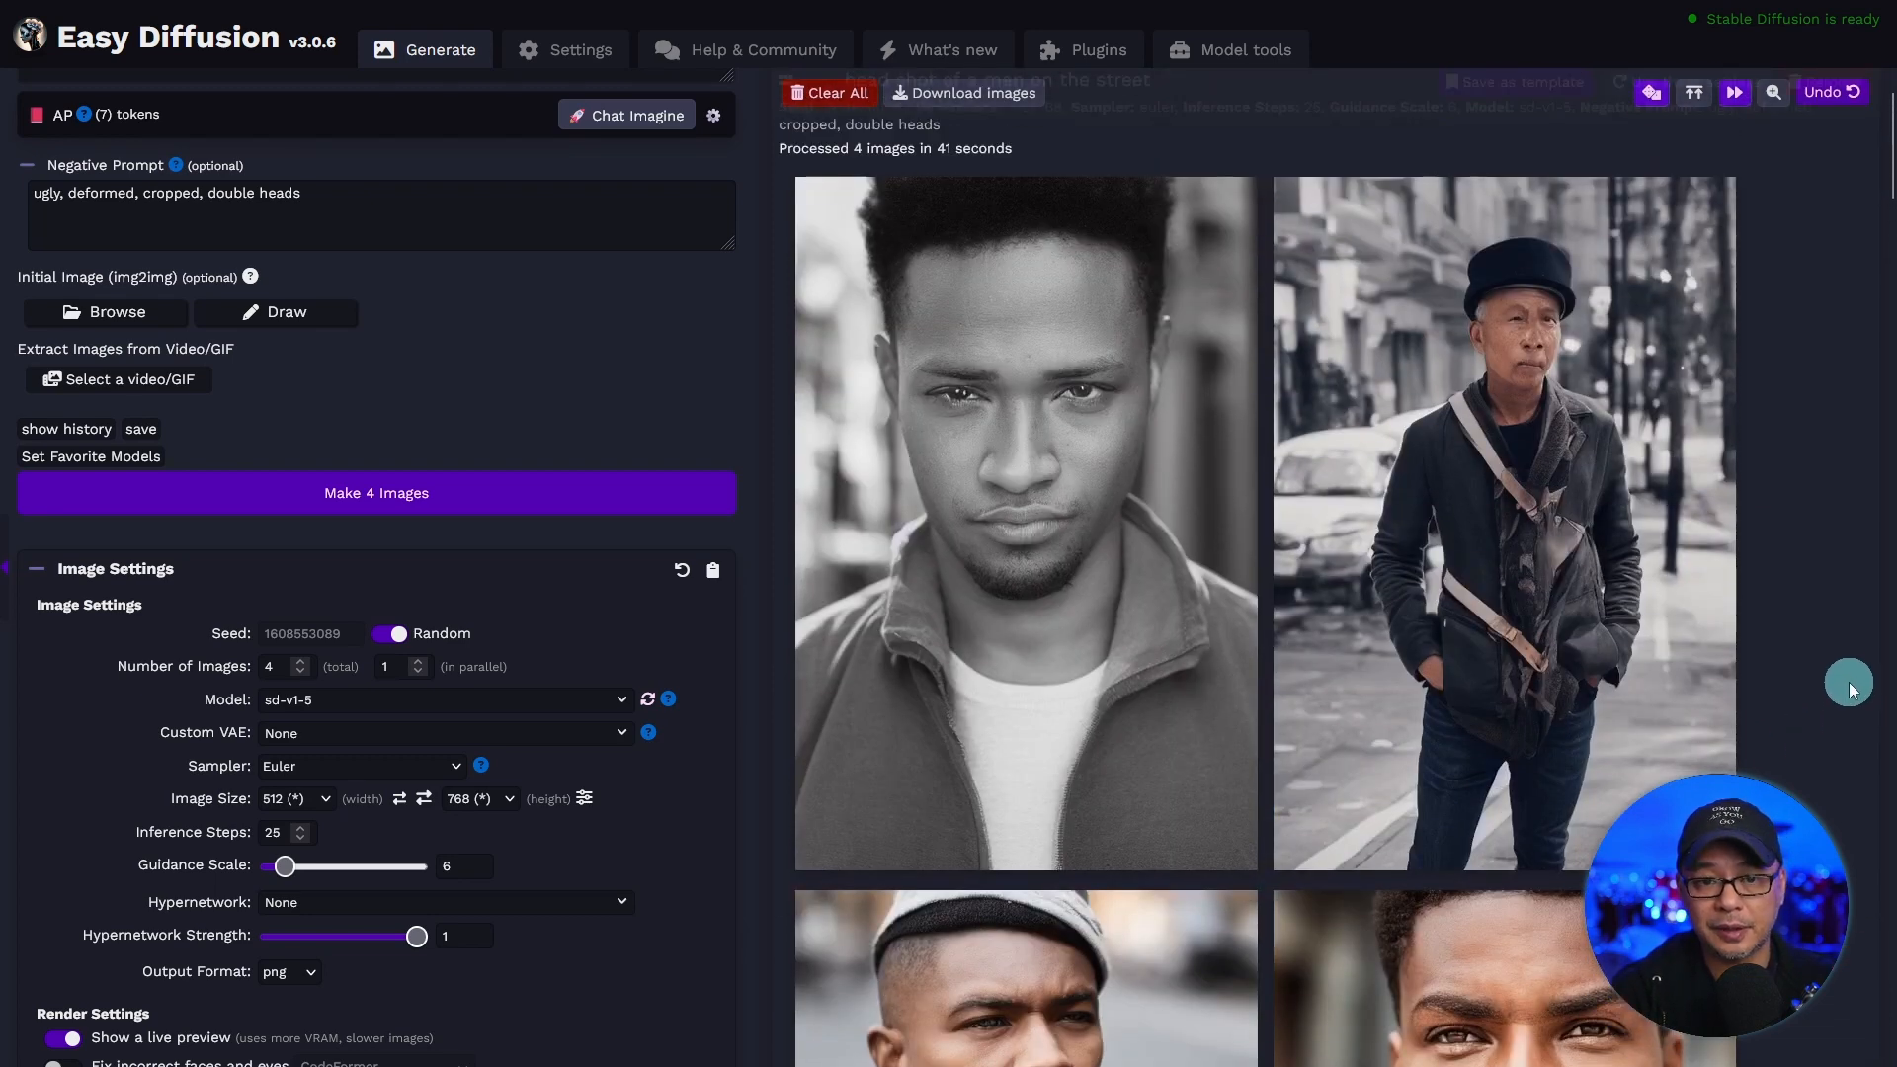
mouse_move(1047, 701)
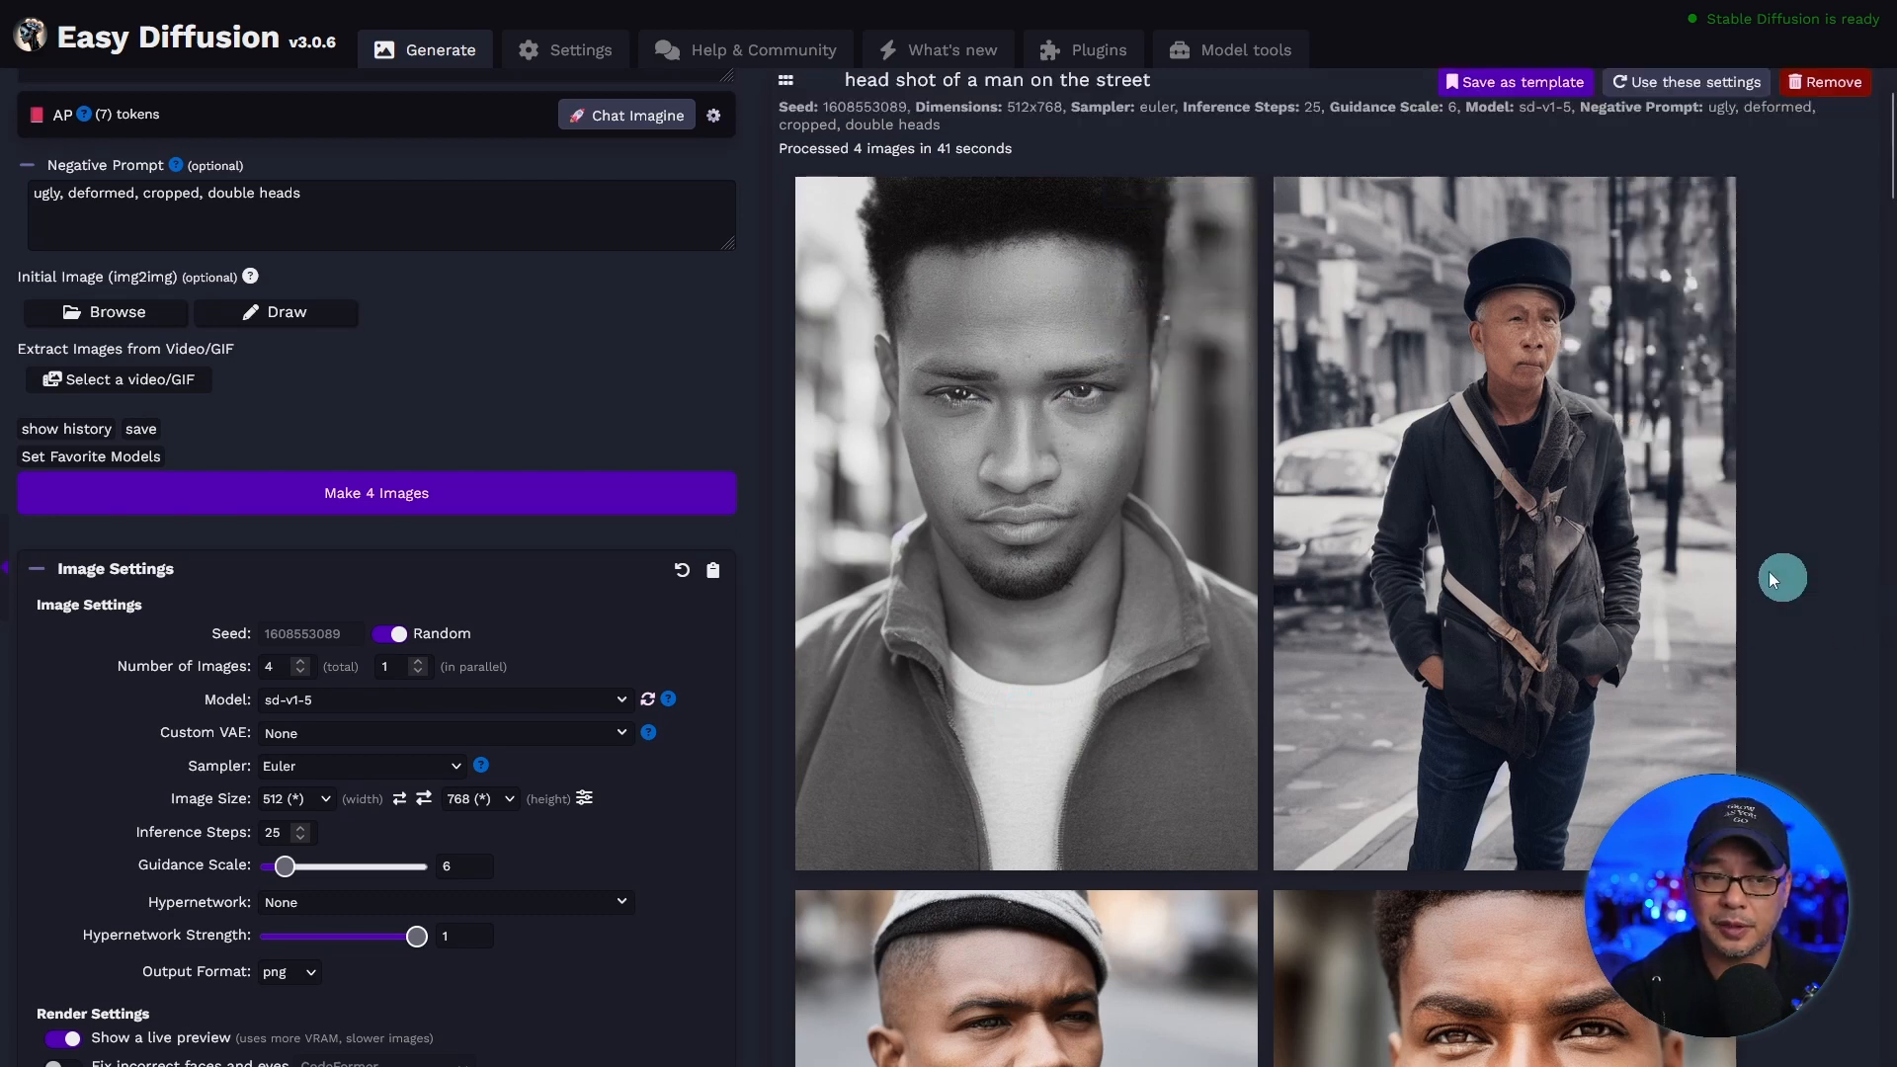
Return to the main prompt and begin editing at the end of "head shot of a man on the street".
scroll(385, 296, up, 3)
click(390, 227)
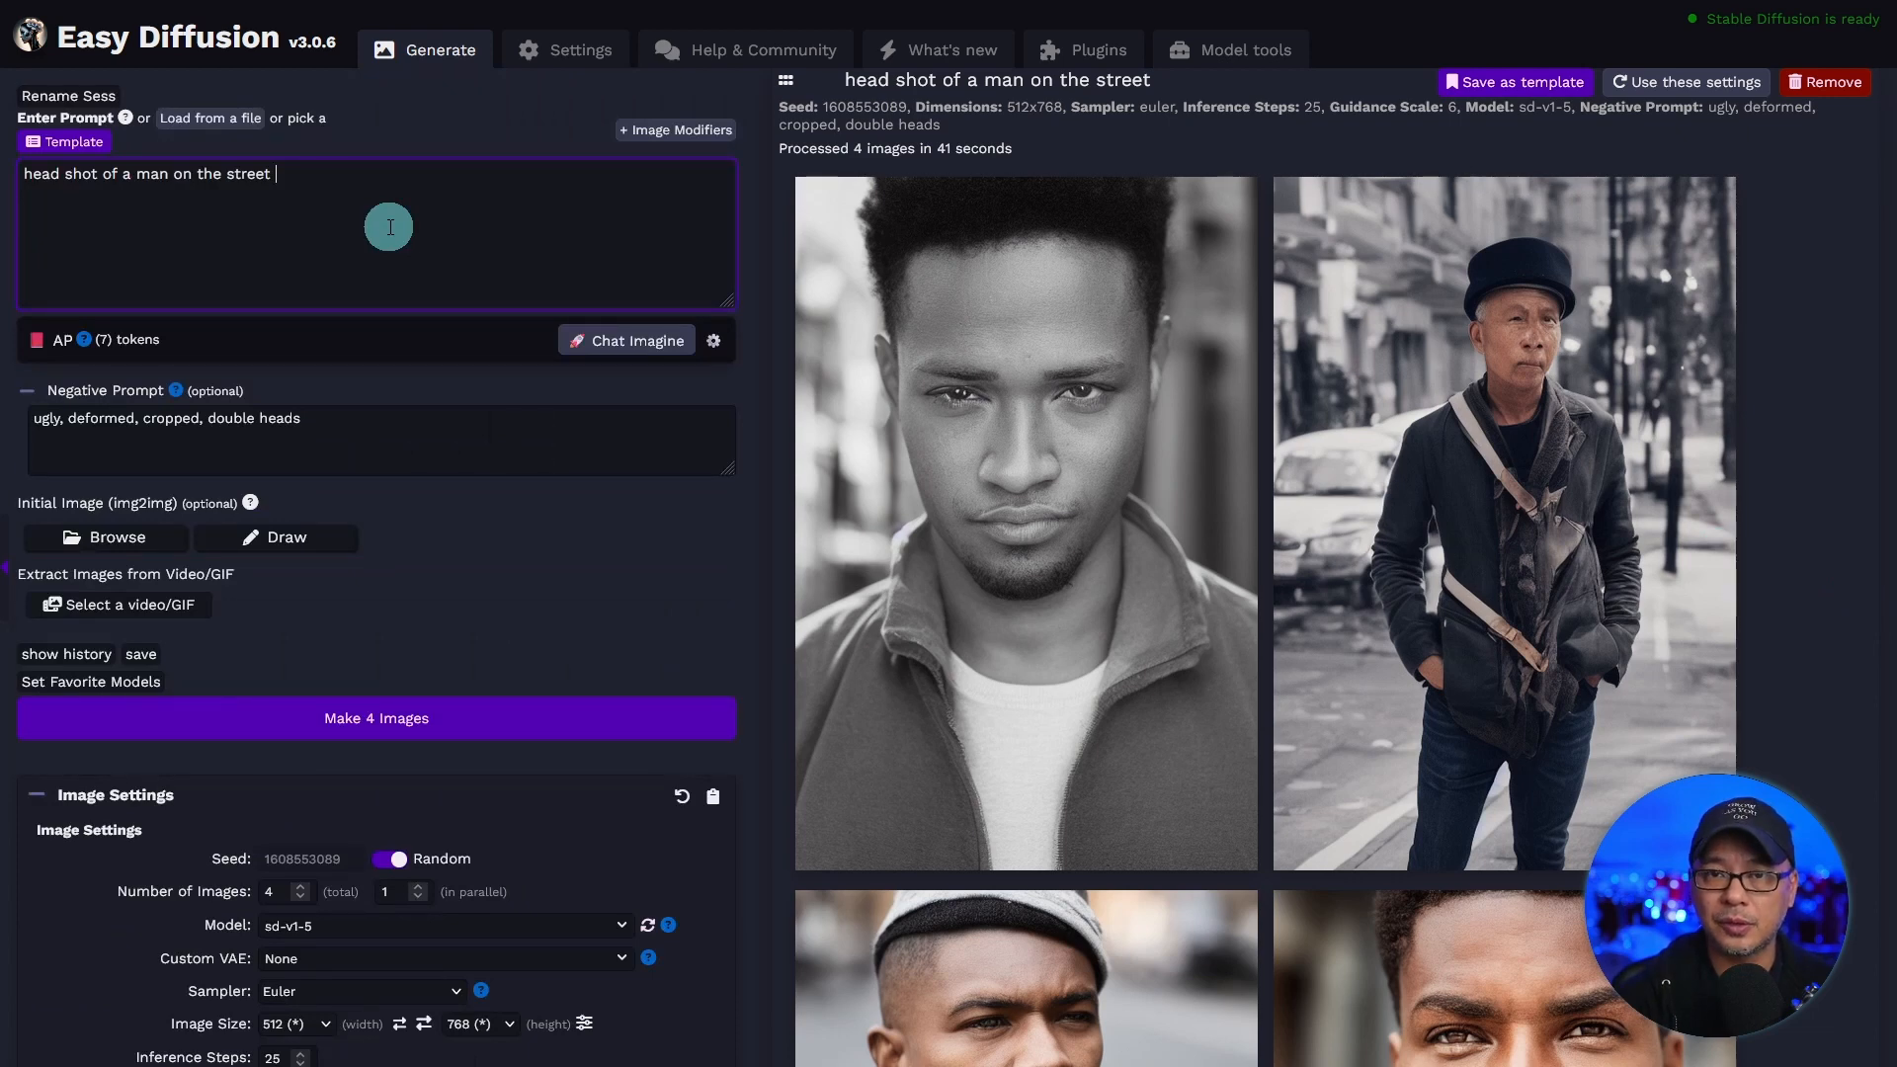
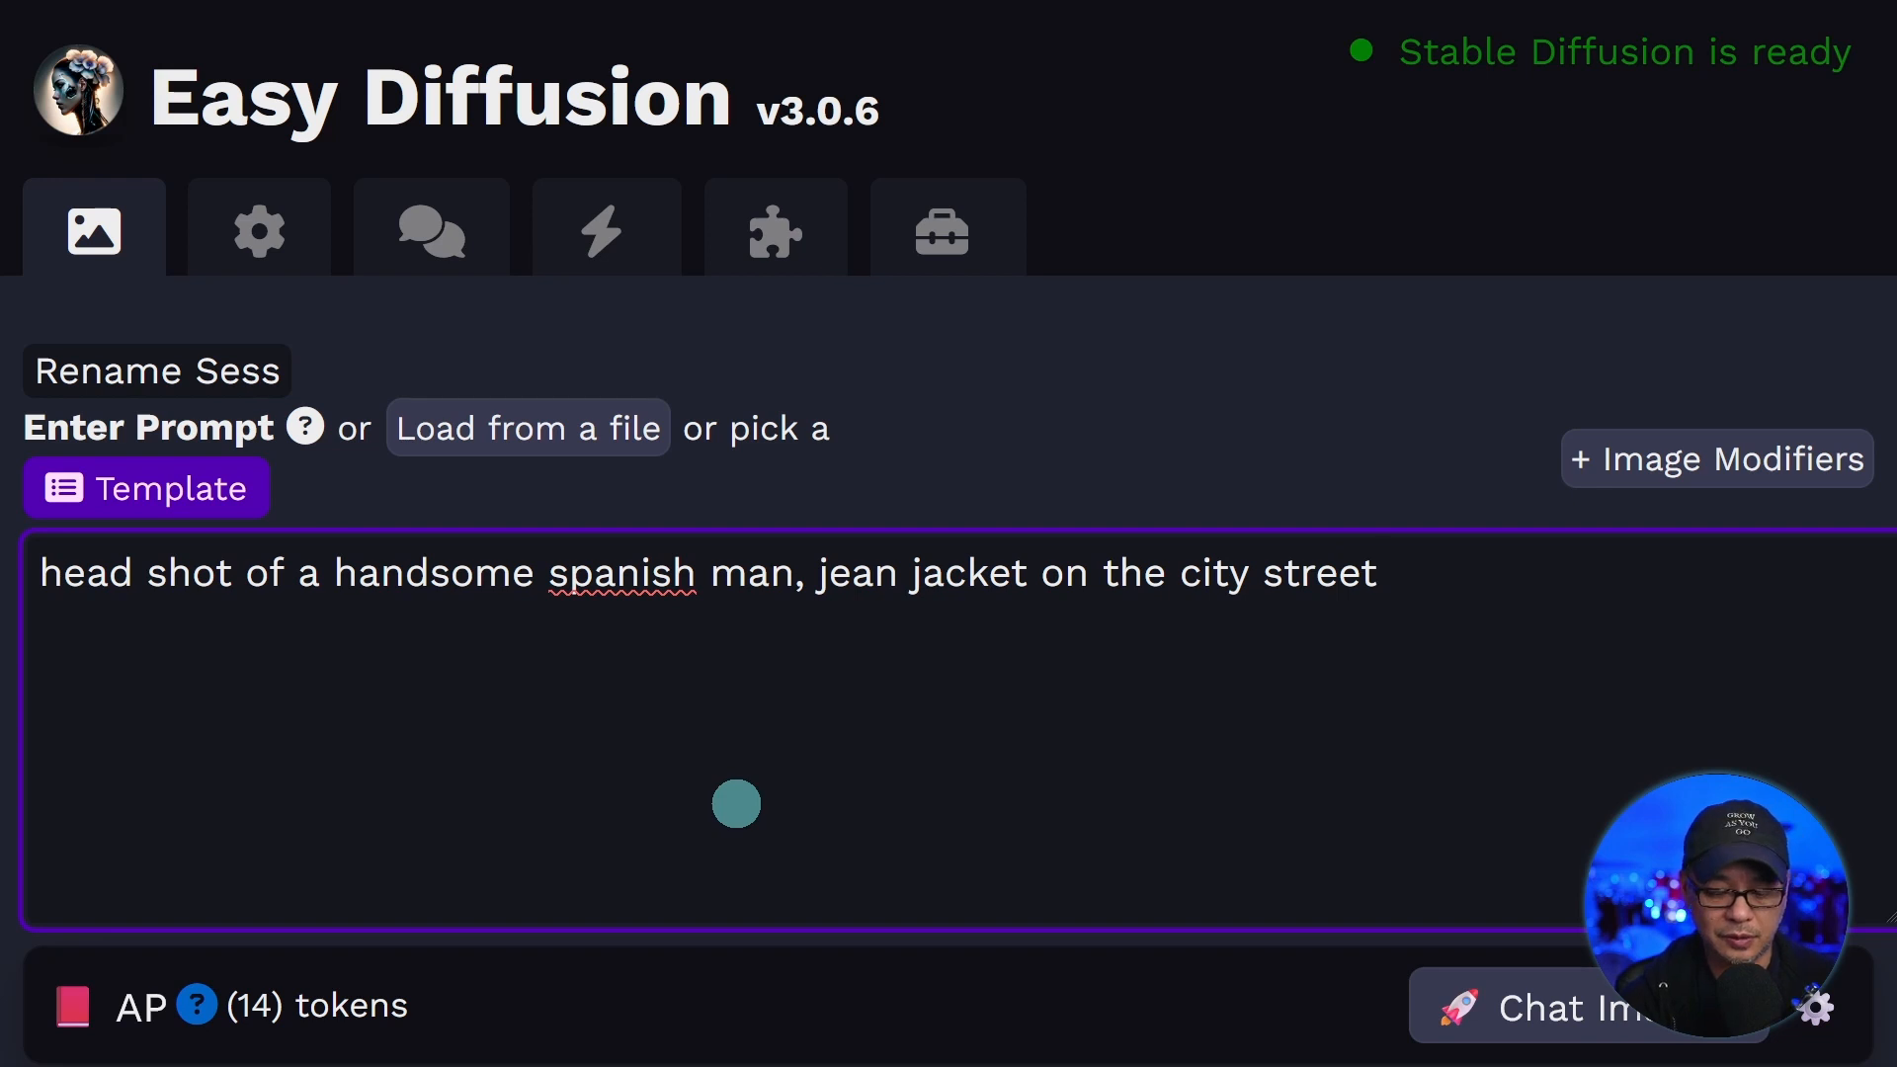
Add "raining" at the end of the prompt and "wet" before "city street", and generate four images.
text(, )
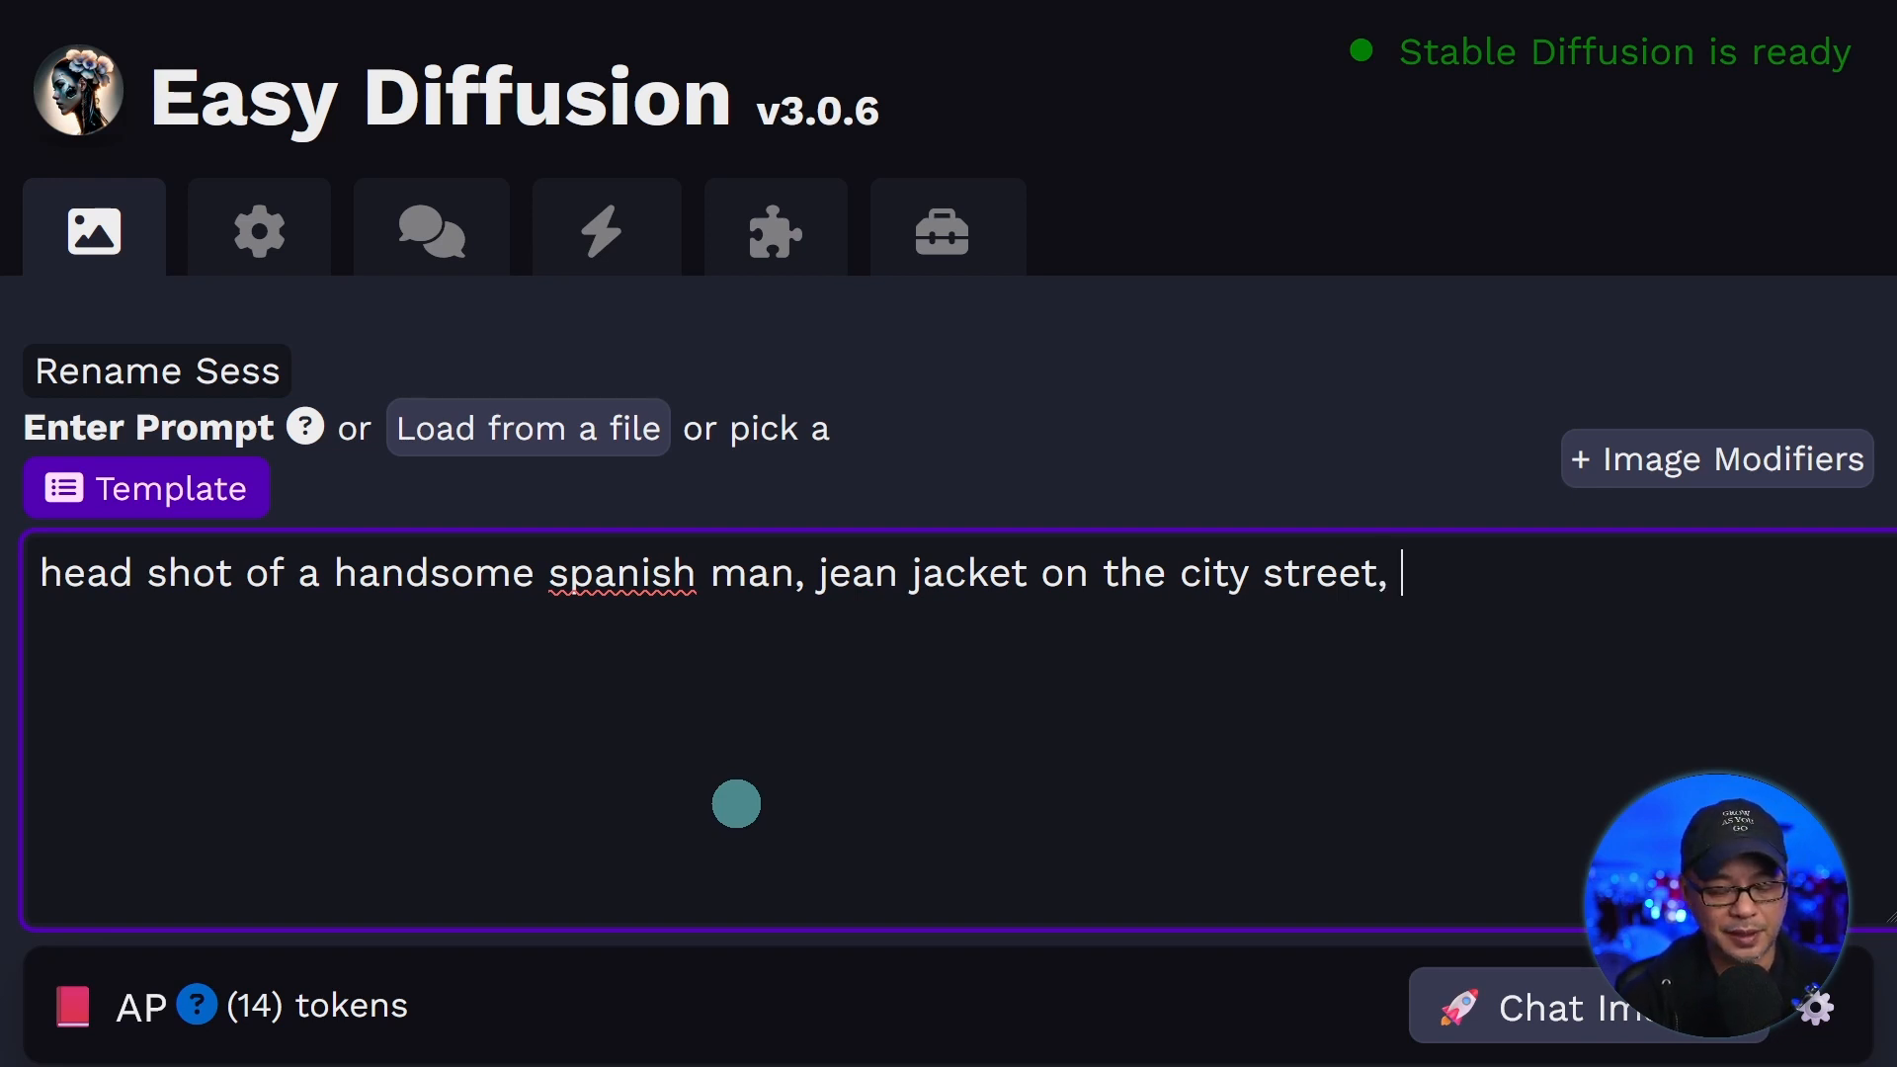
text(raining)
key(ctrl+Left)
key(ctrl+Left)
key(ctrl+Left)
text(wet)
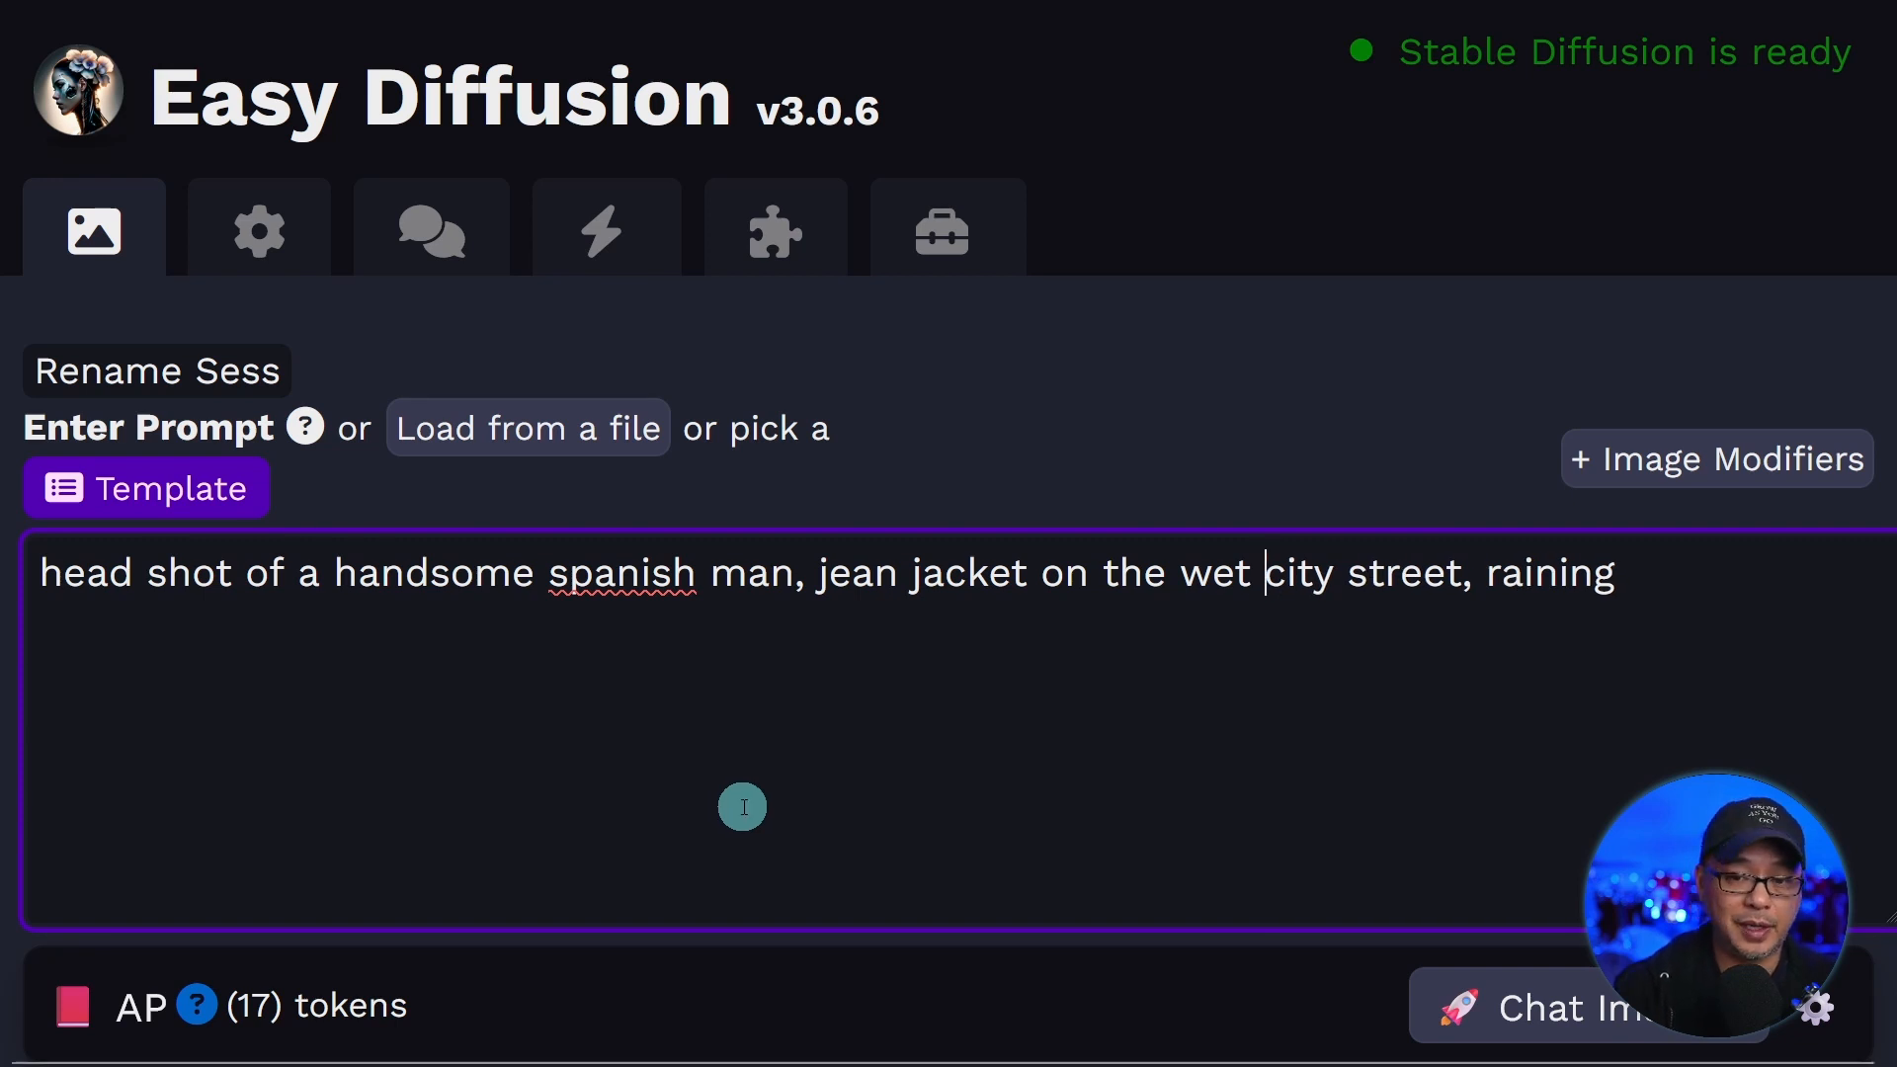
click(573, 654)
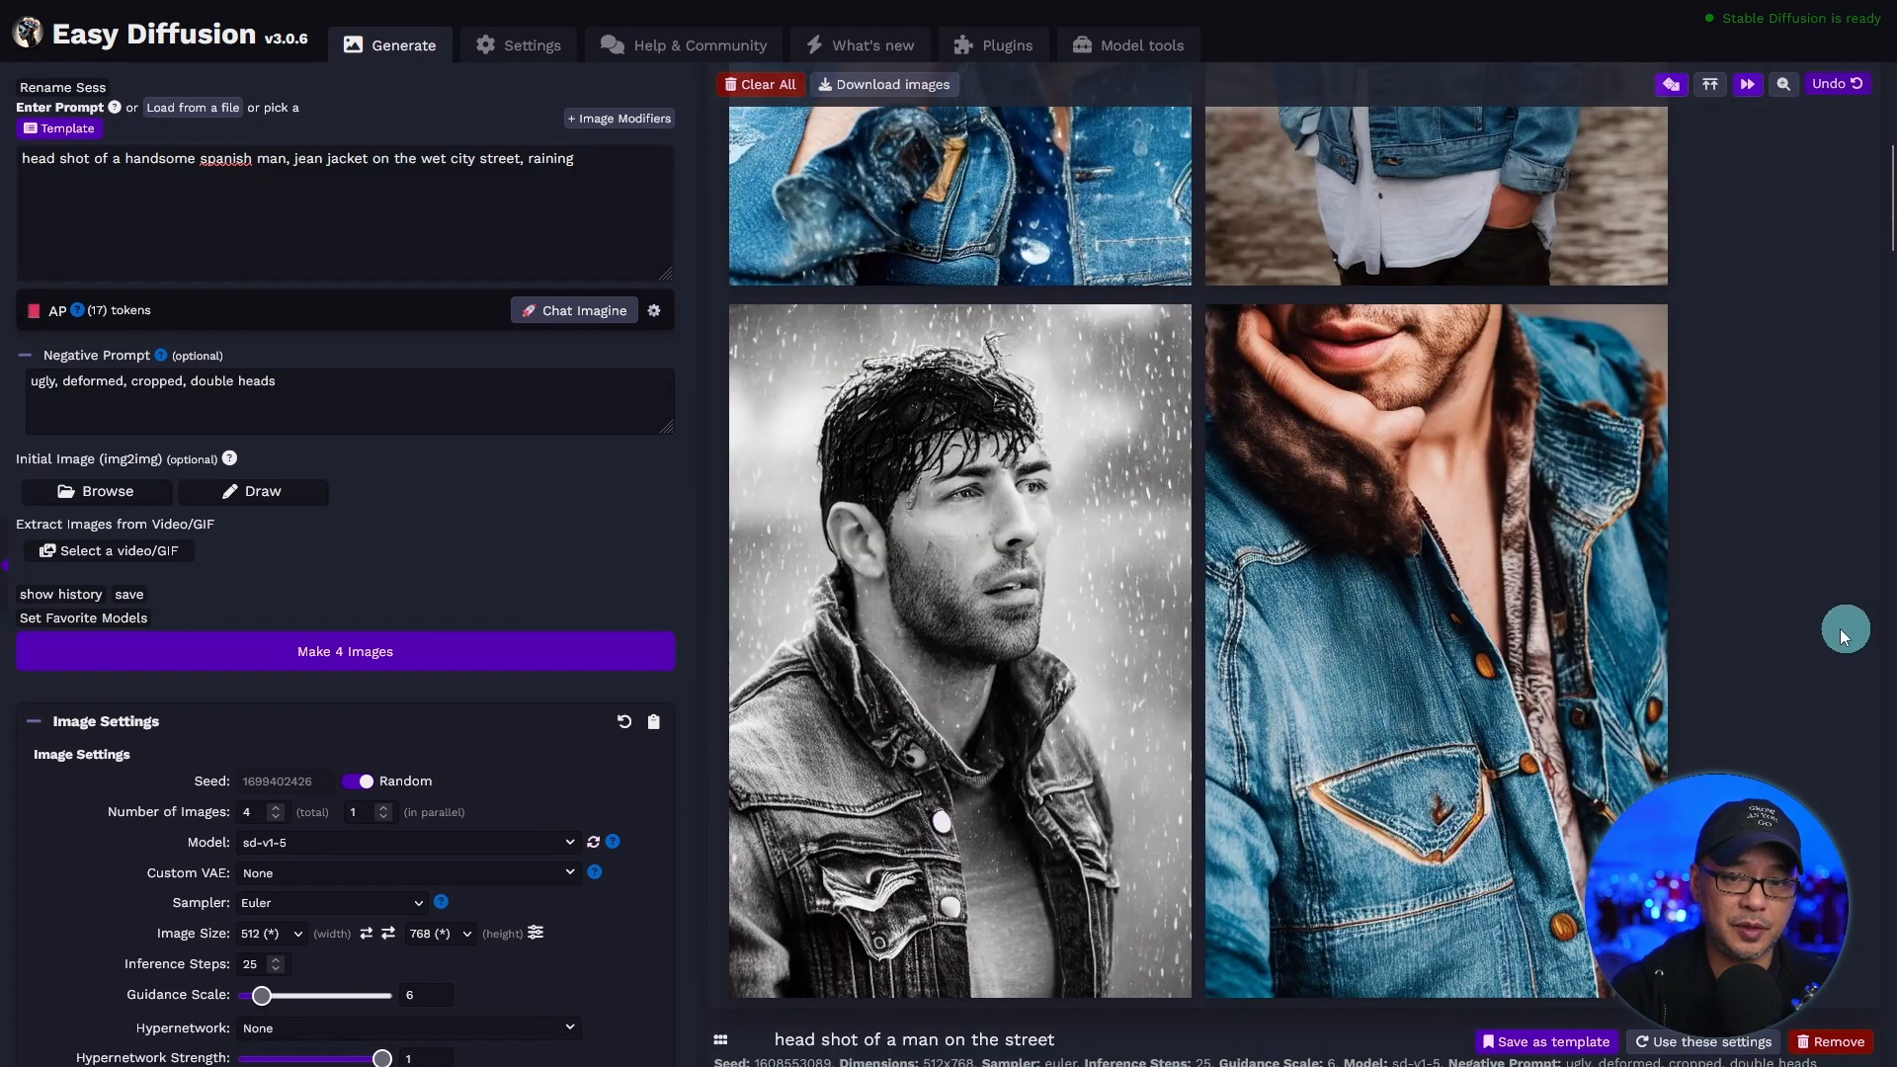
Remove the fourth portrait, whose head is cut off, from the generated results.
mouse_move(1527, 585)
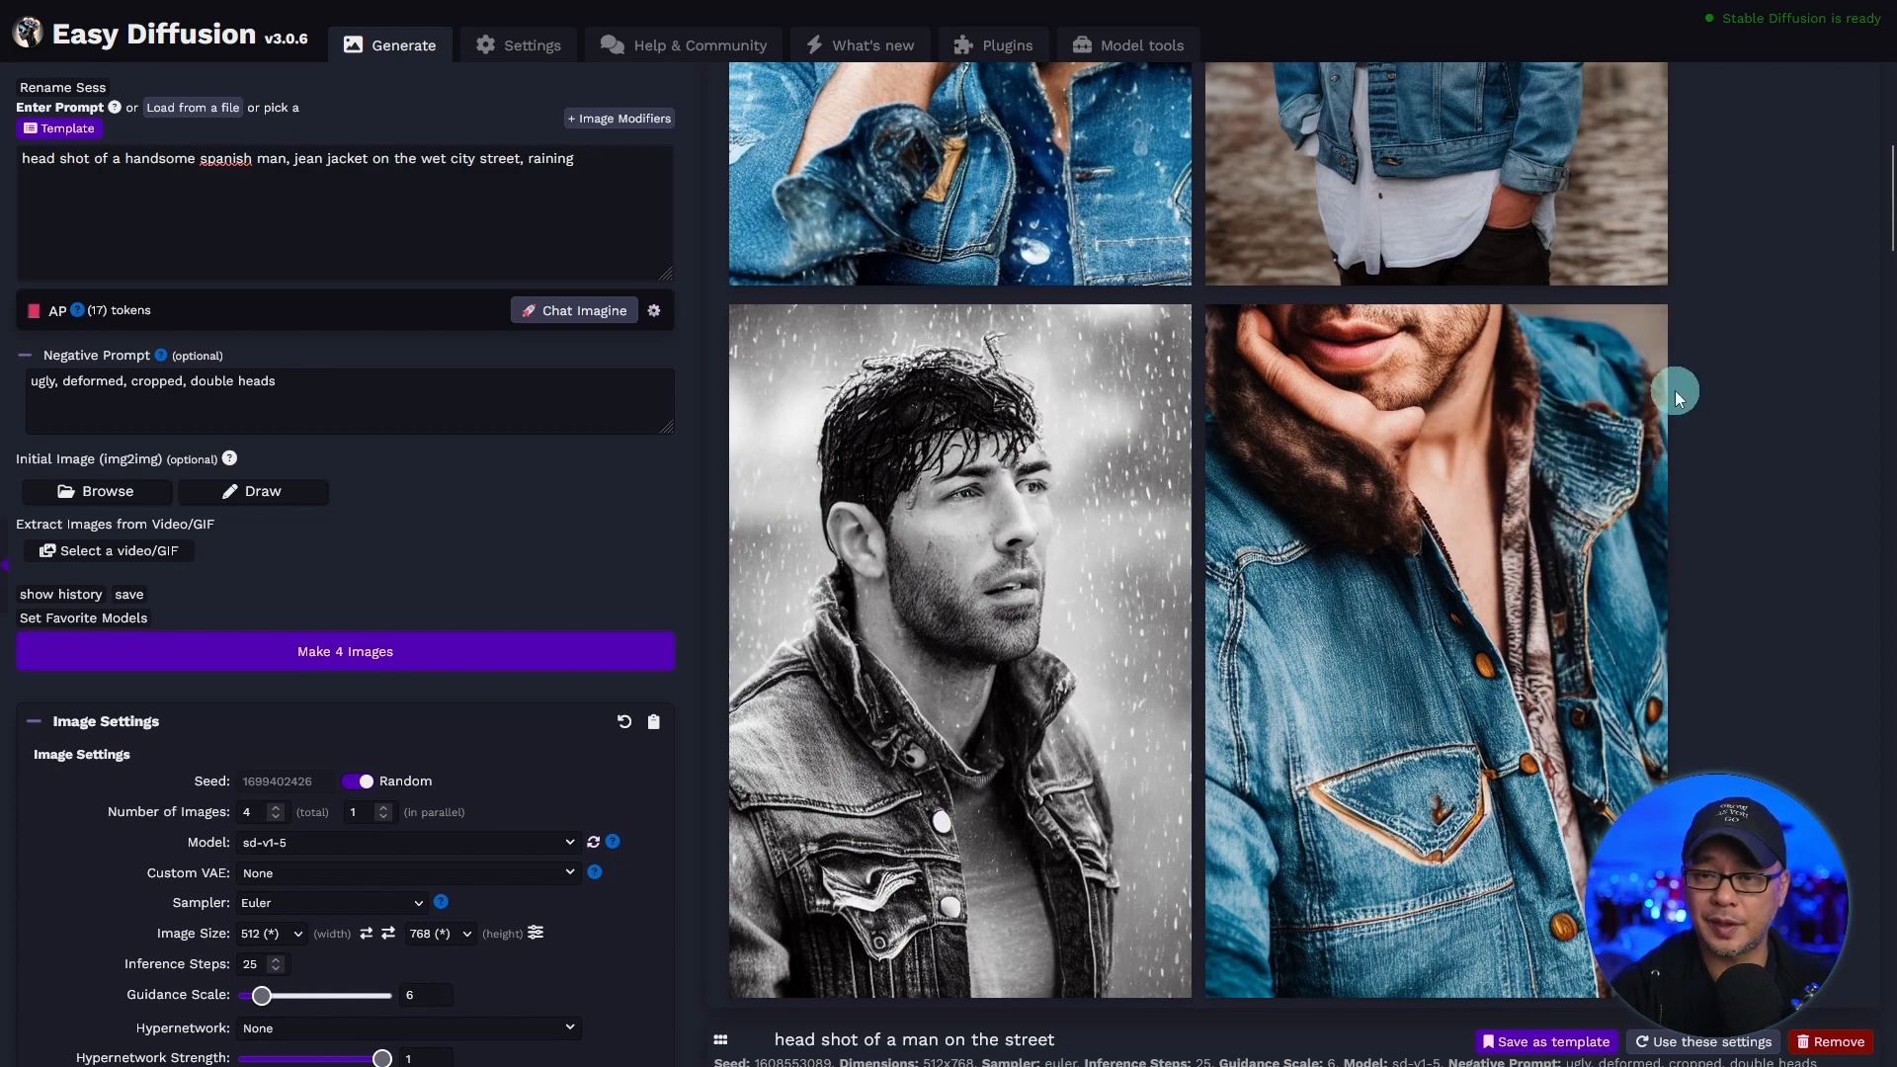
click(1665, 305)
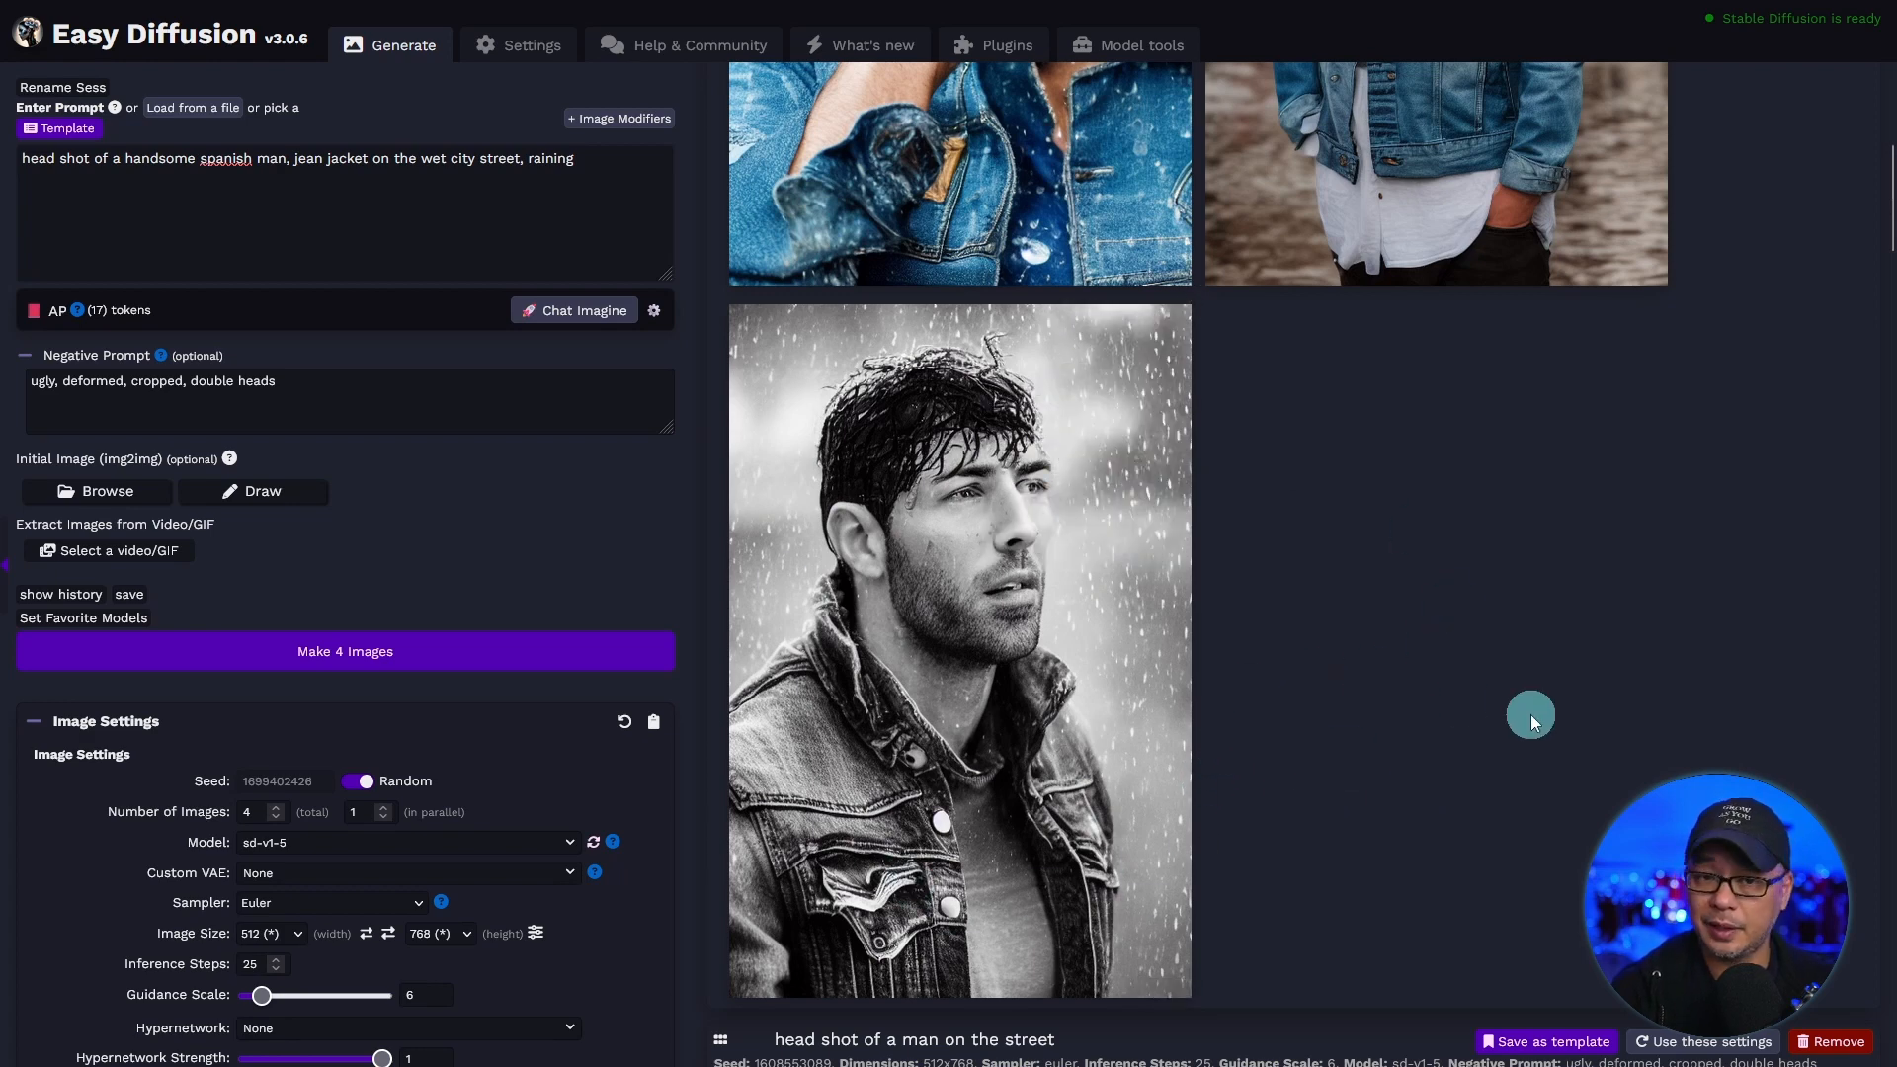
scroll(1797, 654, up, 5)
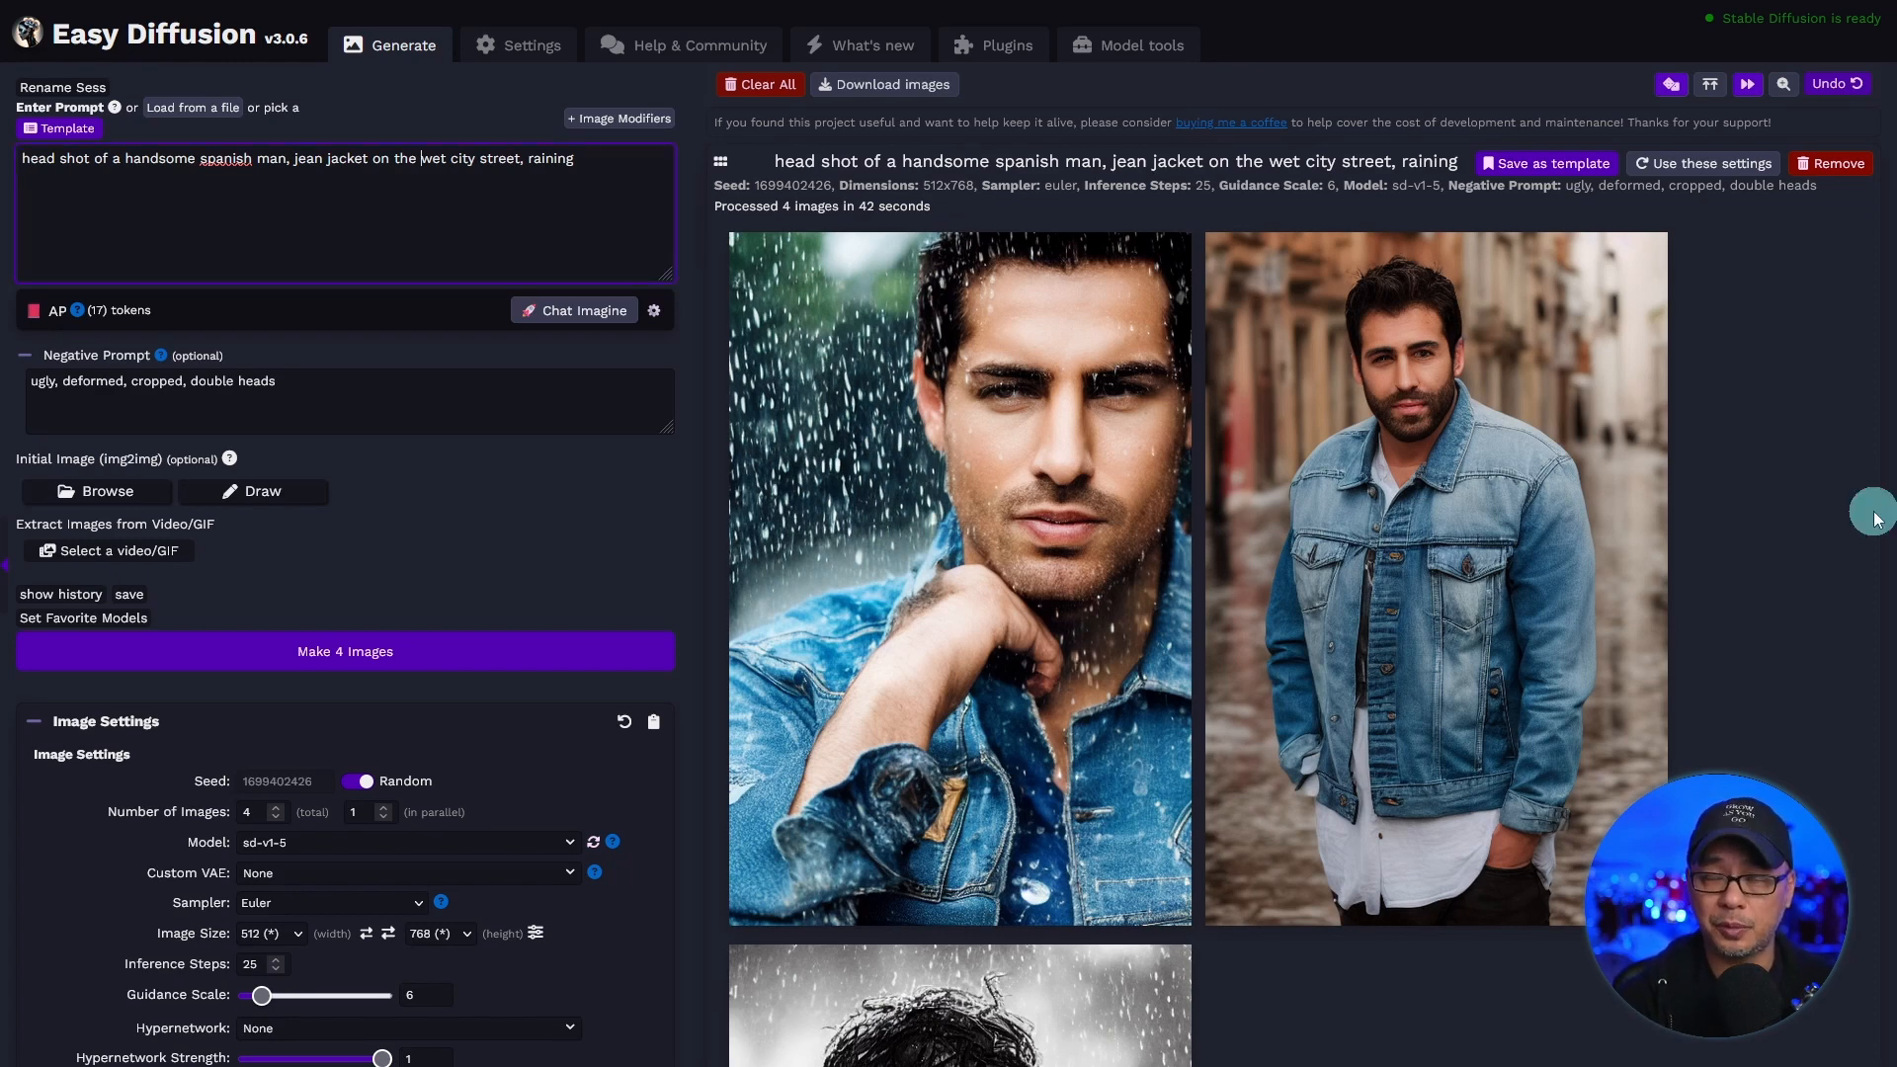
Set the model to realisticVisionV51_v51VAE and generate four images from the same prompt.
key(ctrl+a)
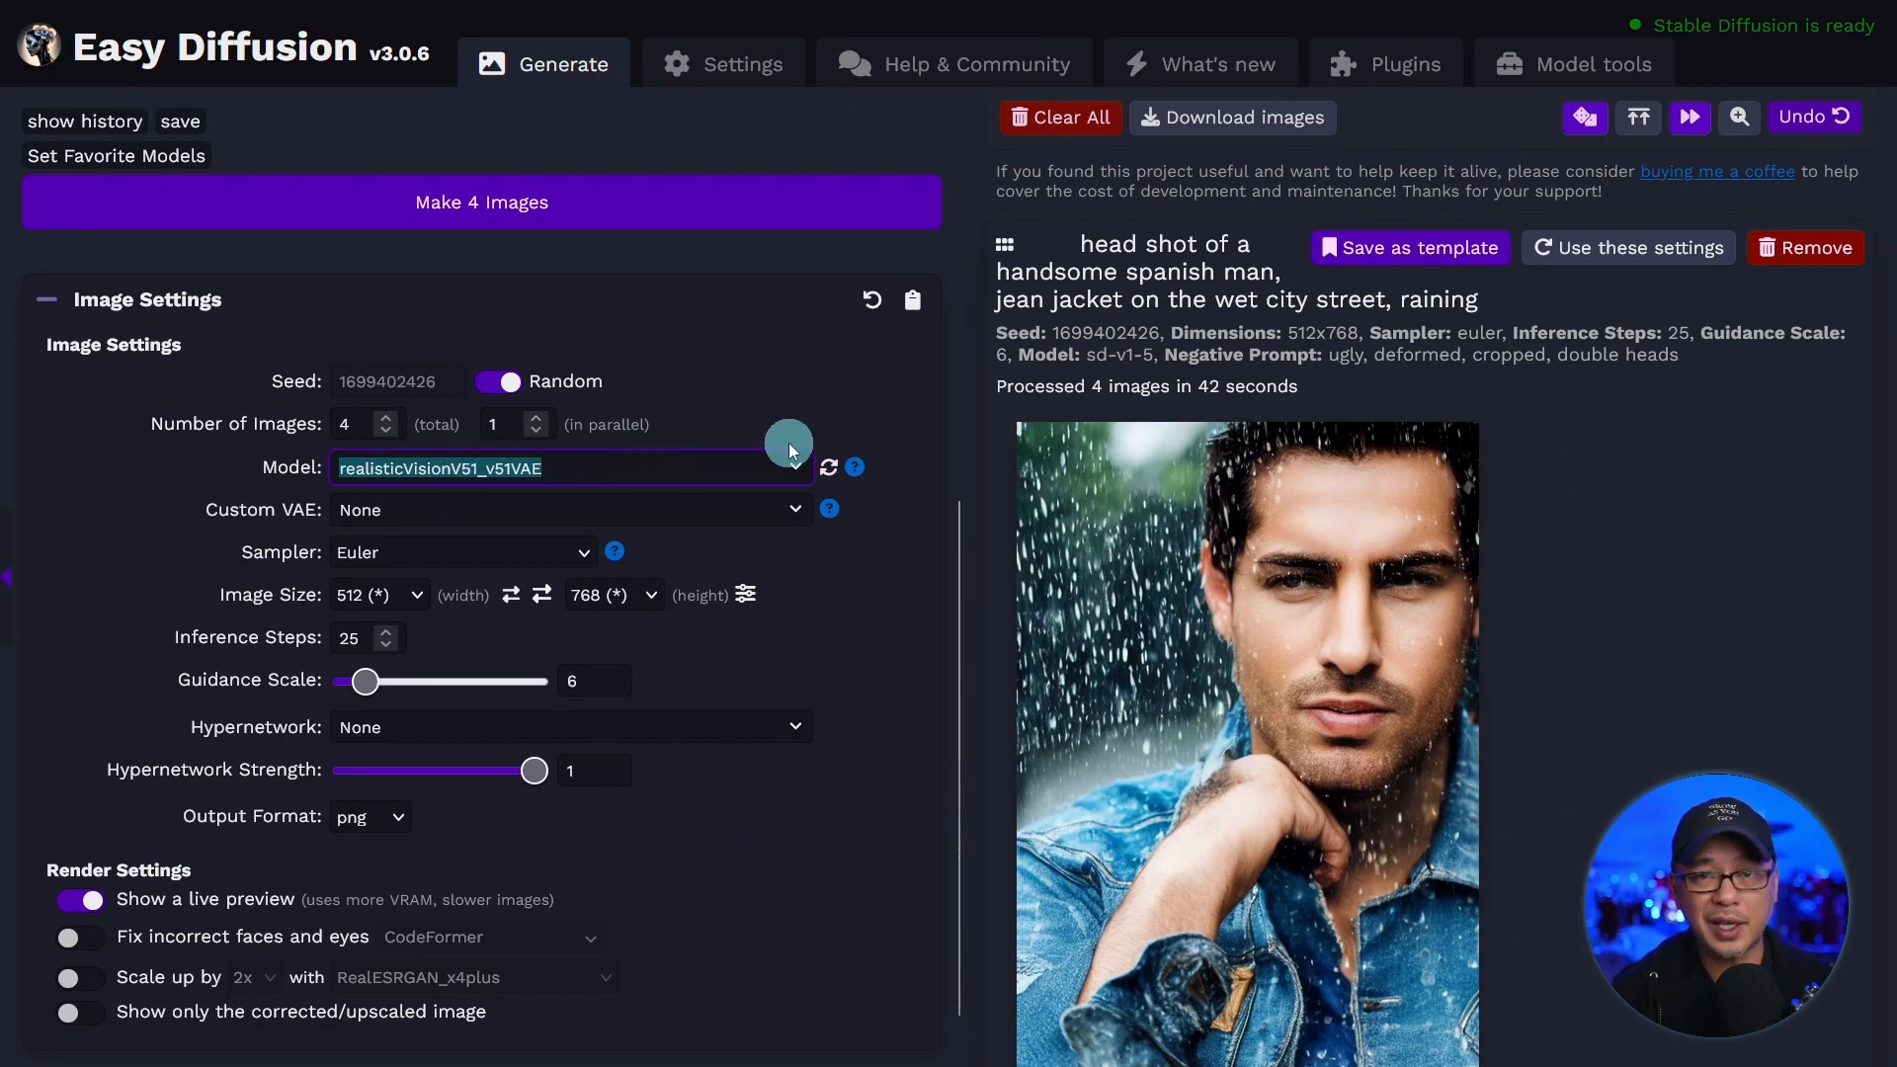
click(607, 194)
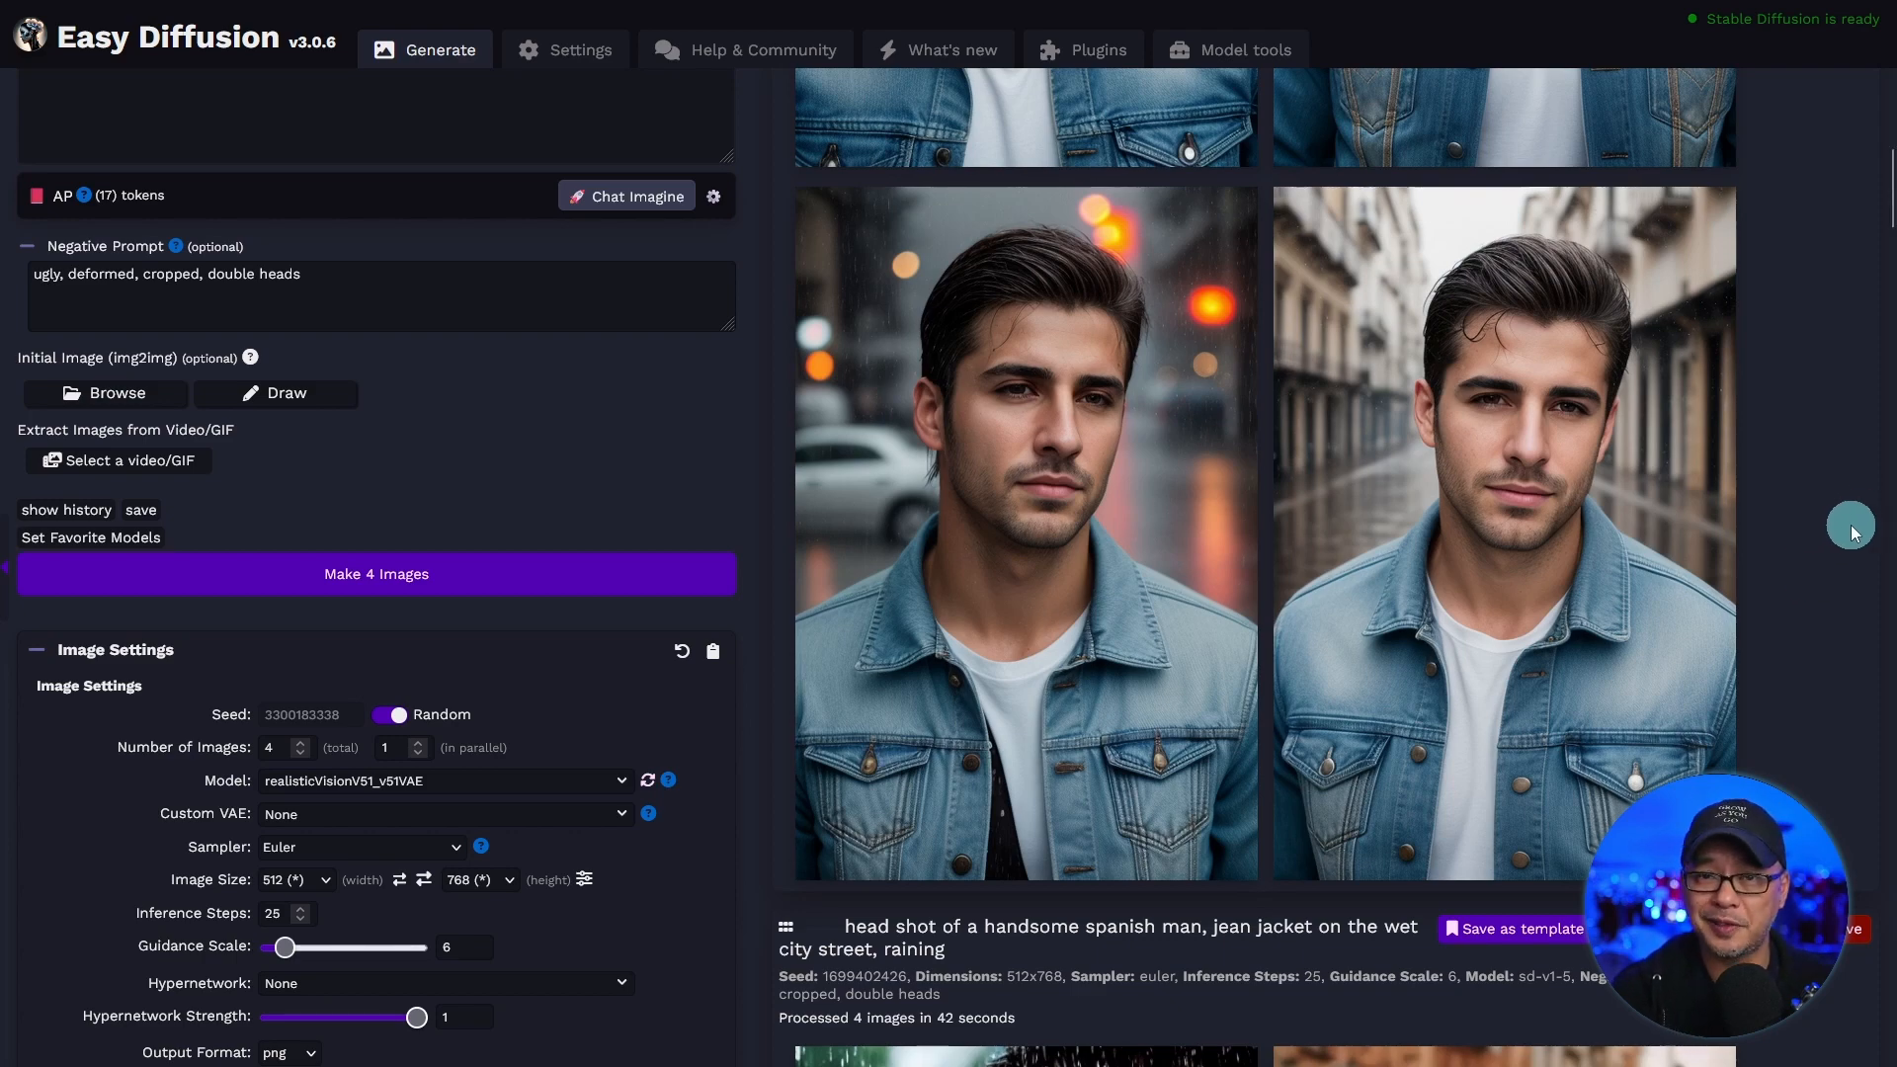
Compare the realisticVisionV51_v51VAE portraits with the sd-v1-5 portraits generated from the same prompt.
scroll(1843, 520, up, 5)
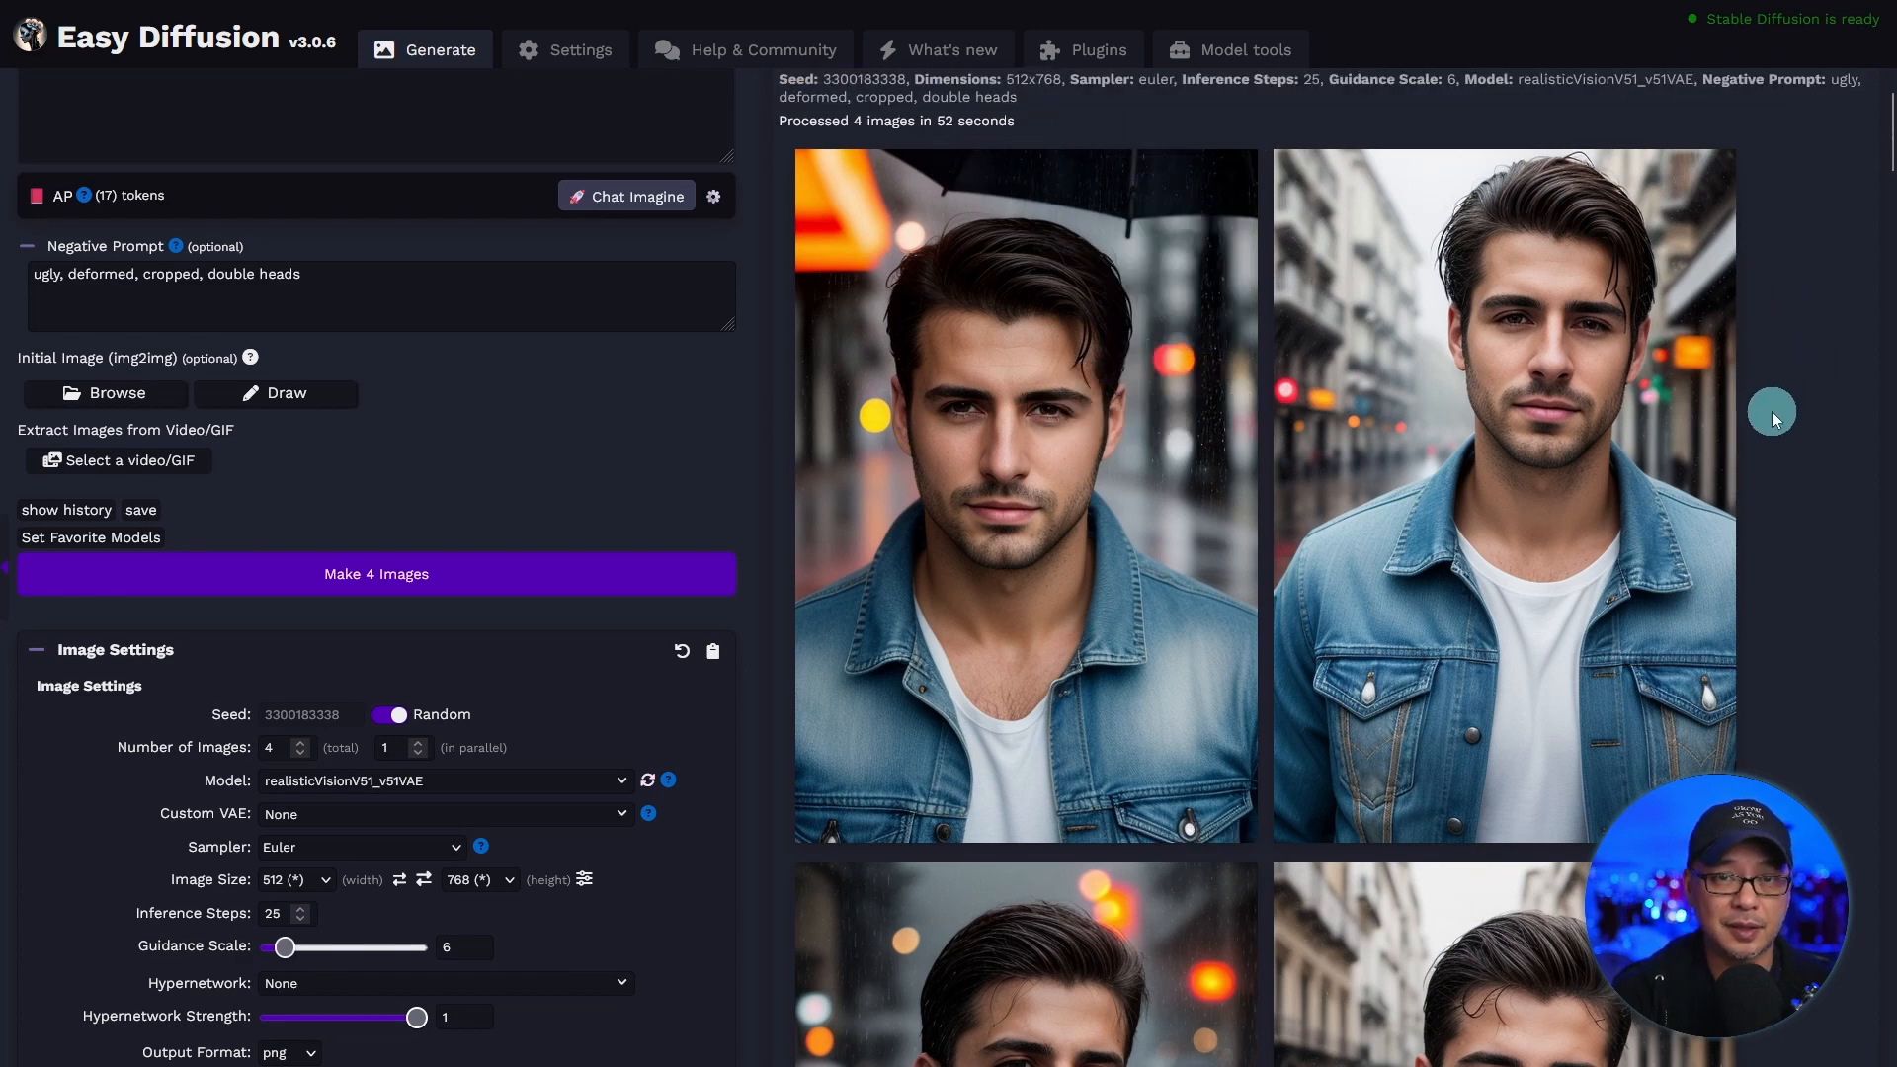
scroll(1770, 411, down, 10)
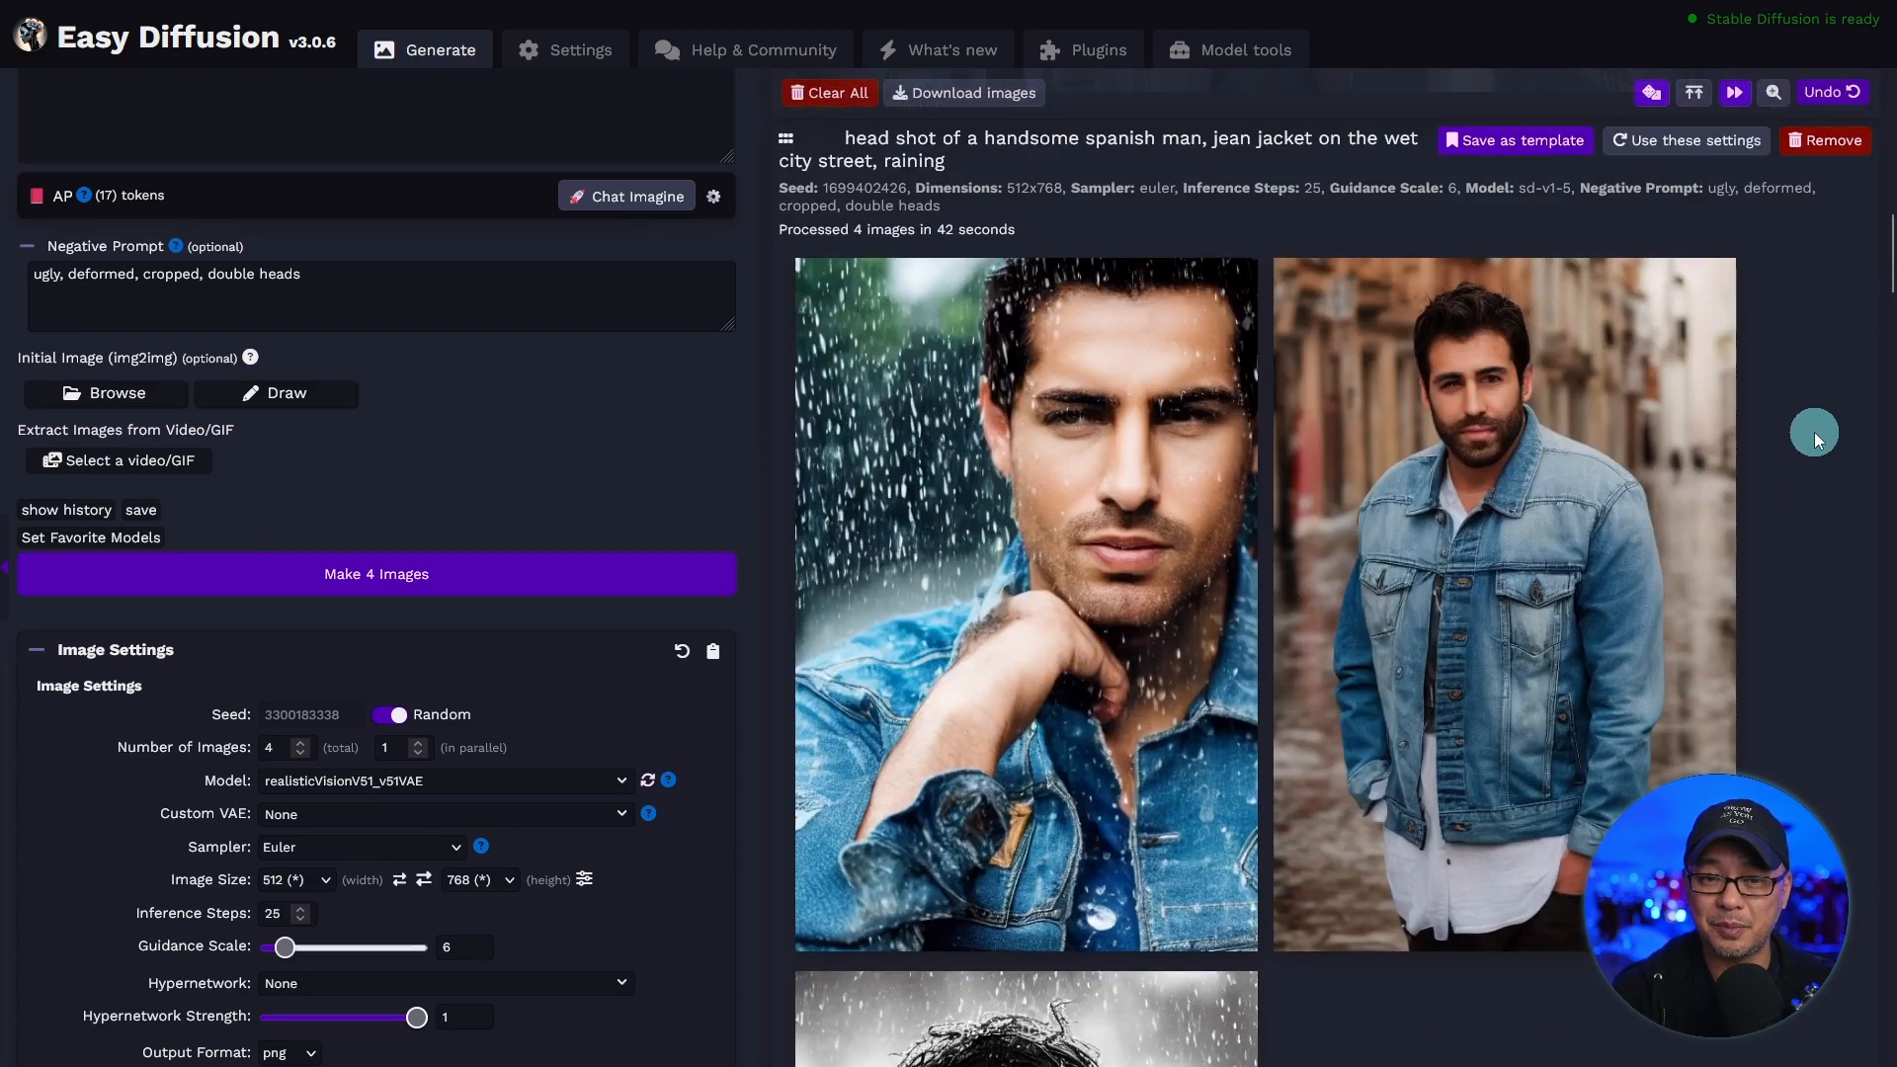
scroll(1814, 431, down, 3)
scroll(1813, 431, up, 9)
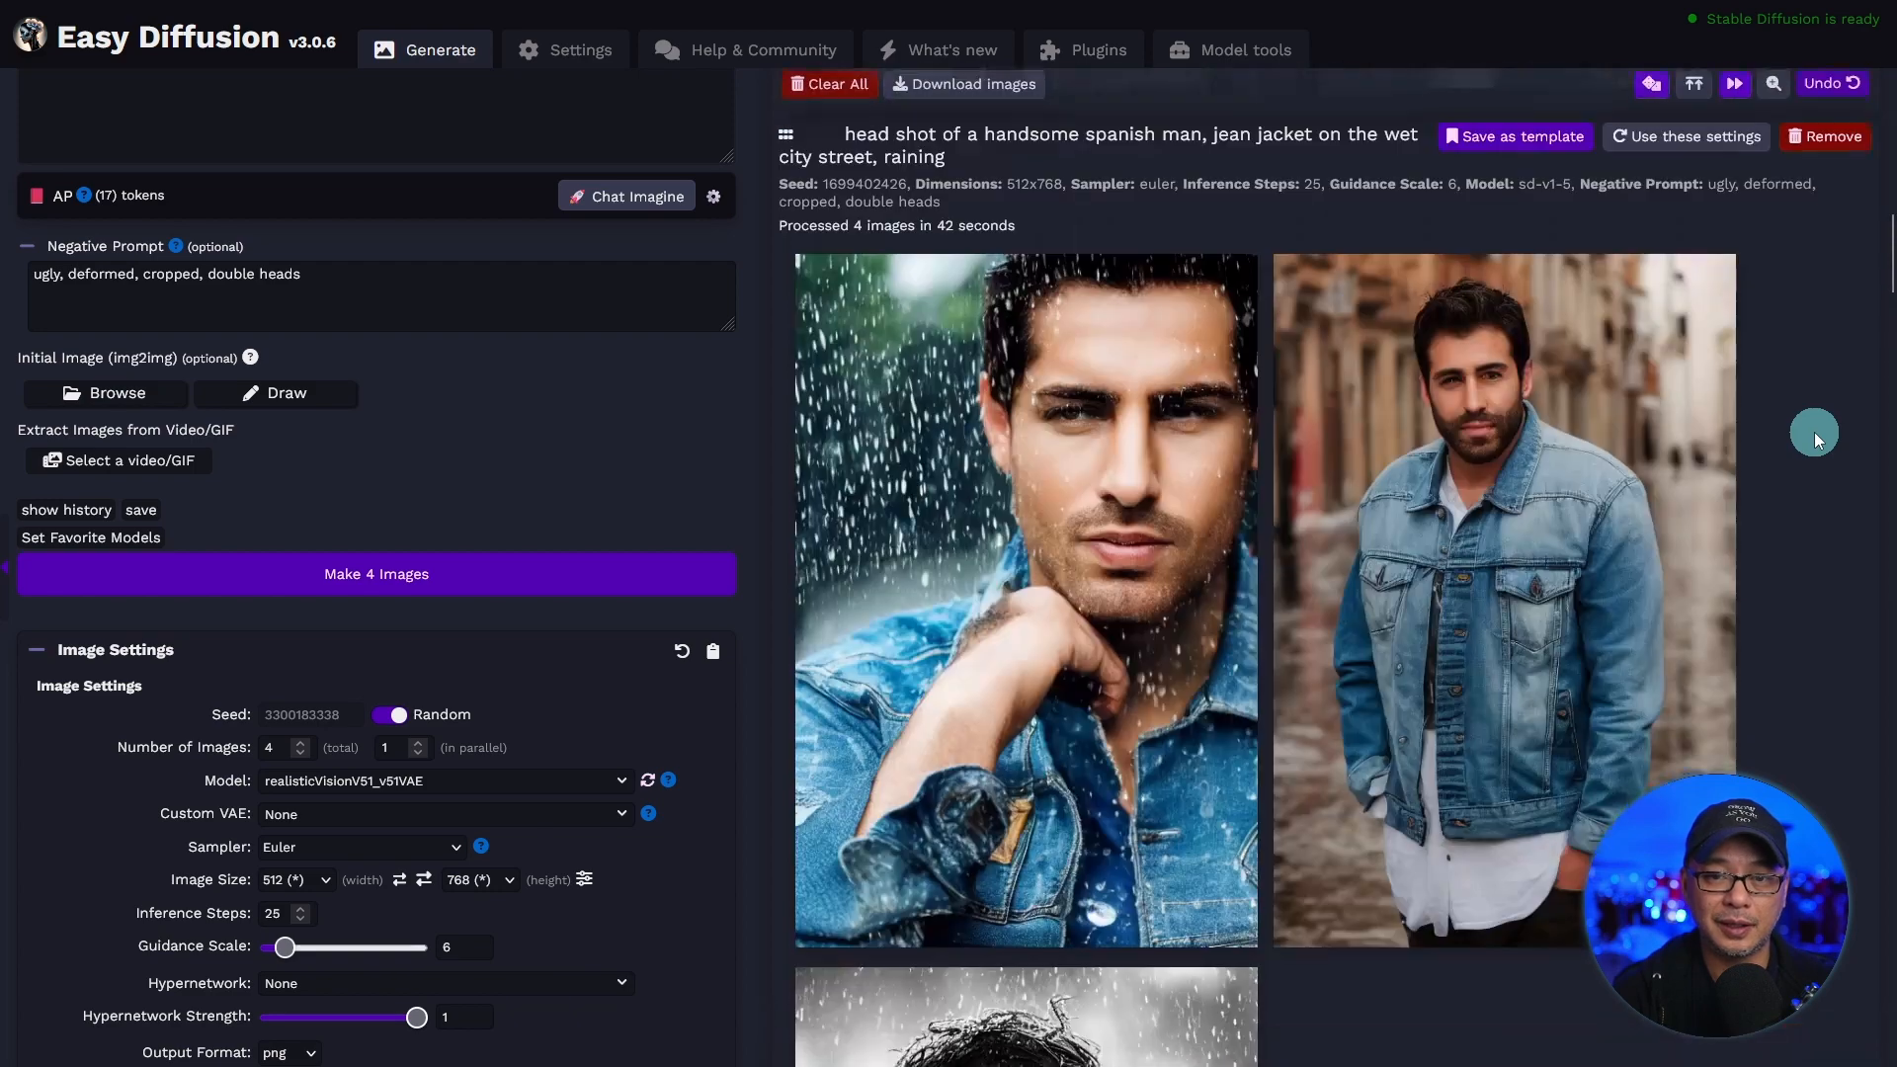
scroll(1814, 431, up, 8)
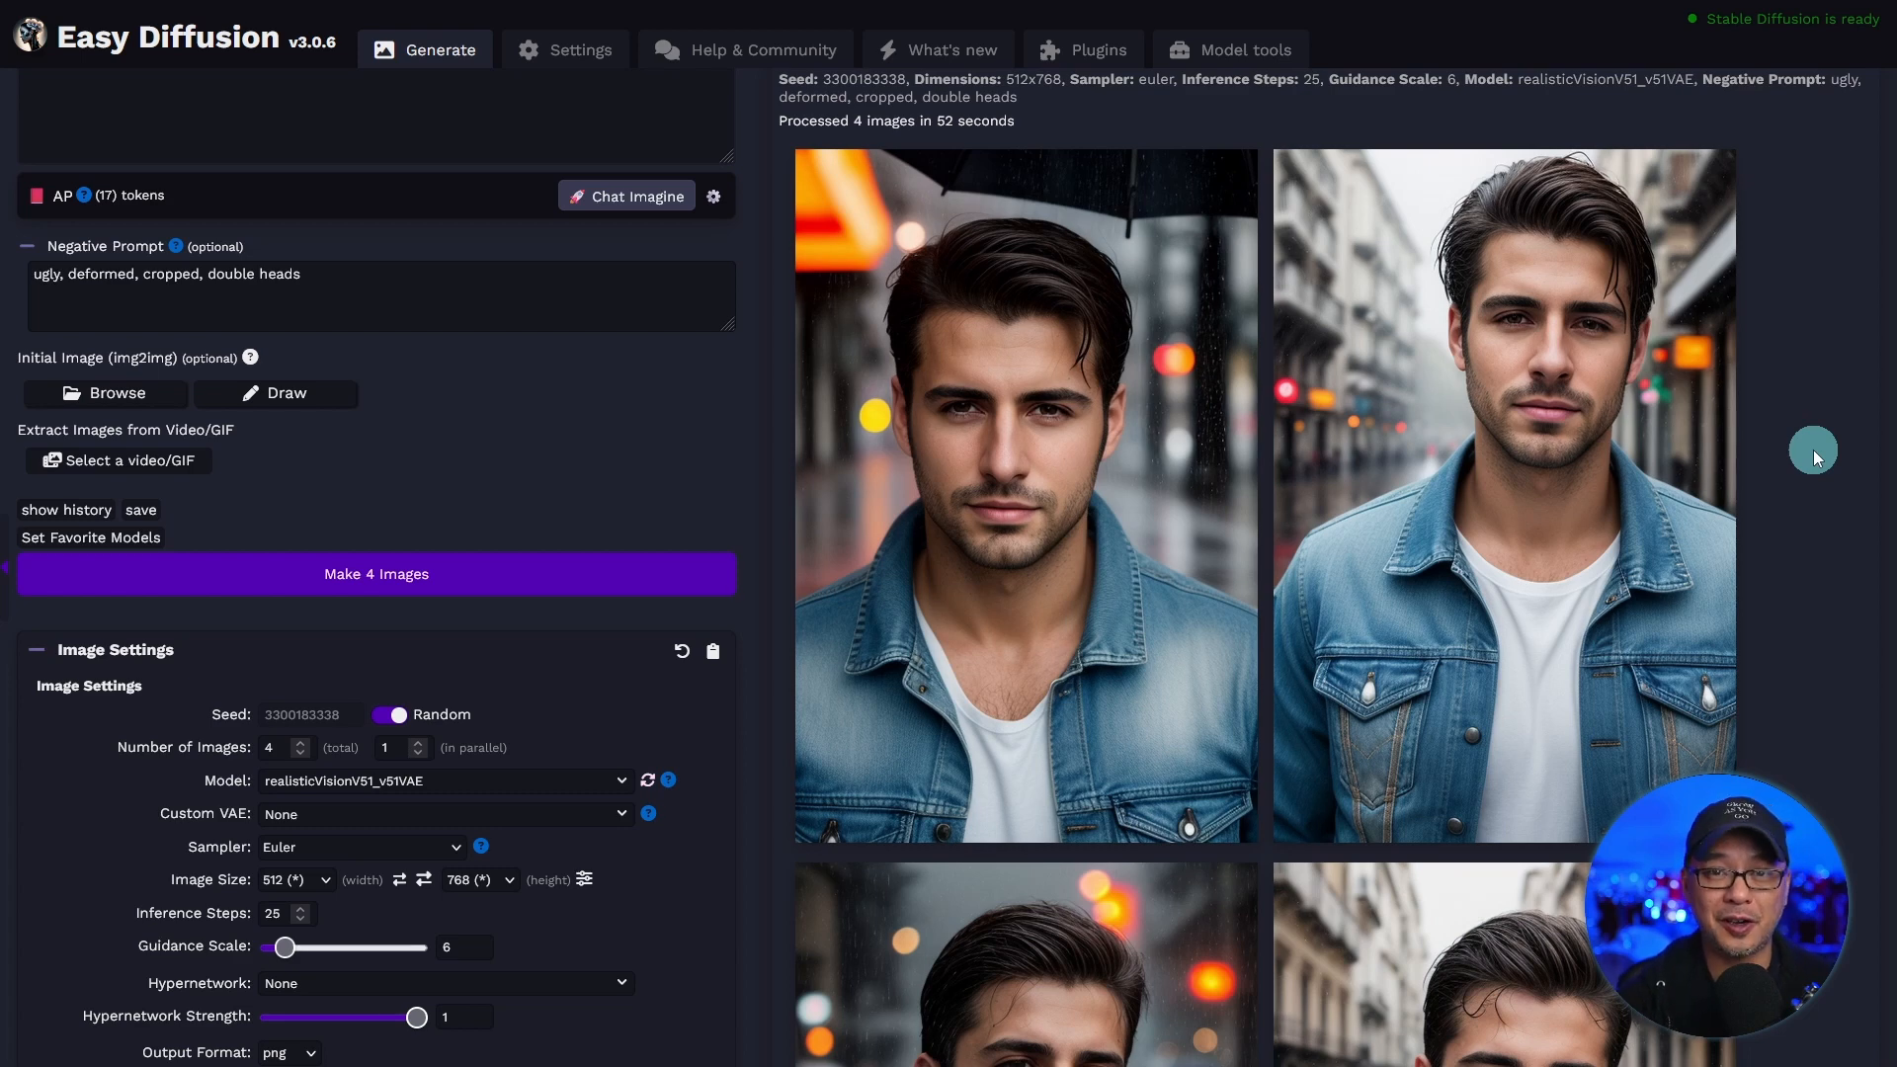
Copy the main prompt into the txt2img prompt of the Stable Diffusion web UI and select the realisticVisionV51_v51VAE.safetensors checkpoint.
scroll(415, 198, up, 3)
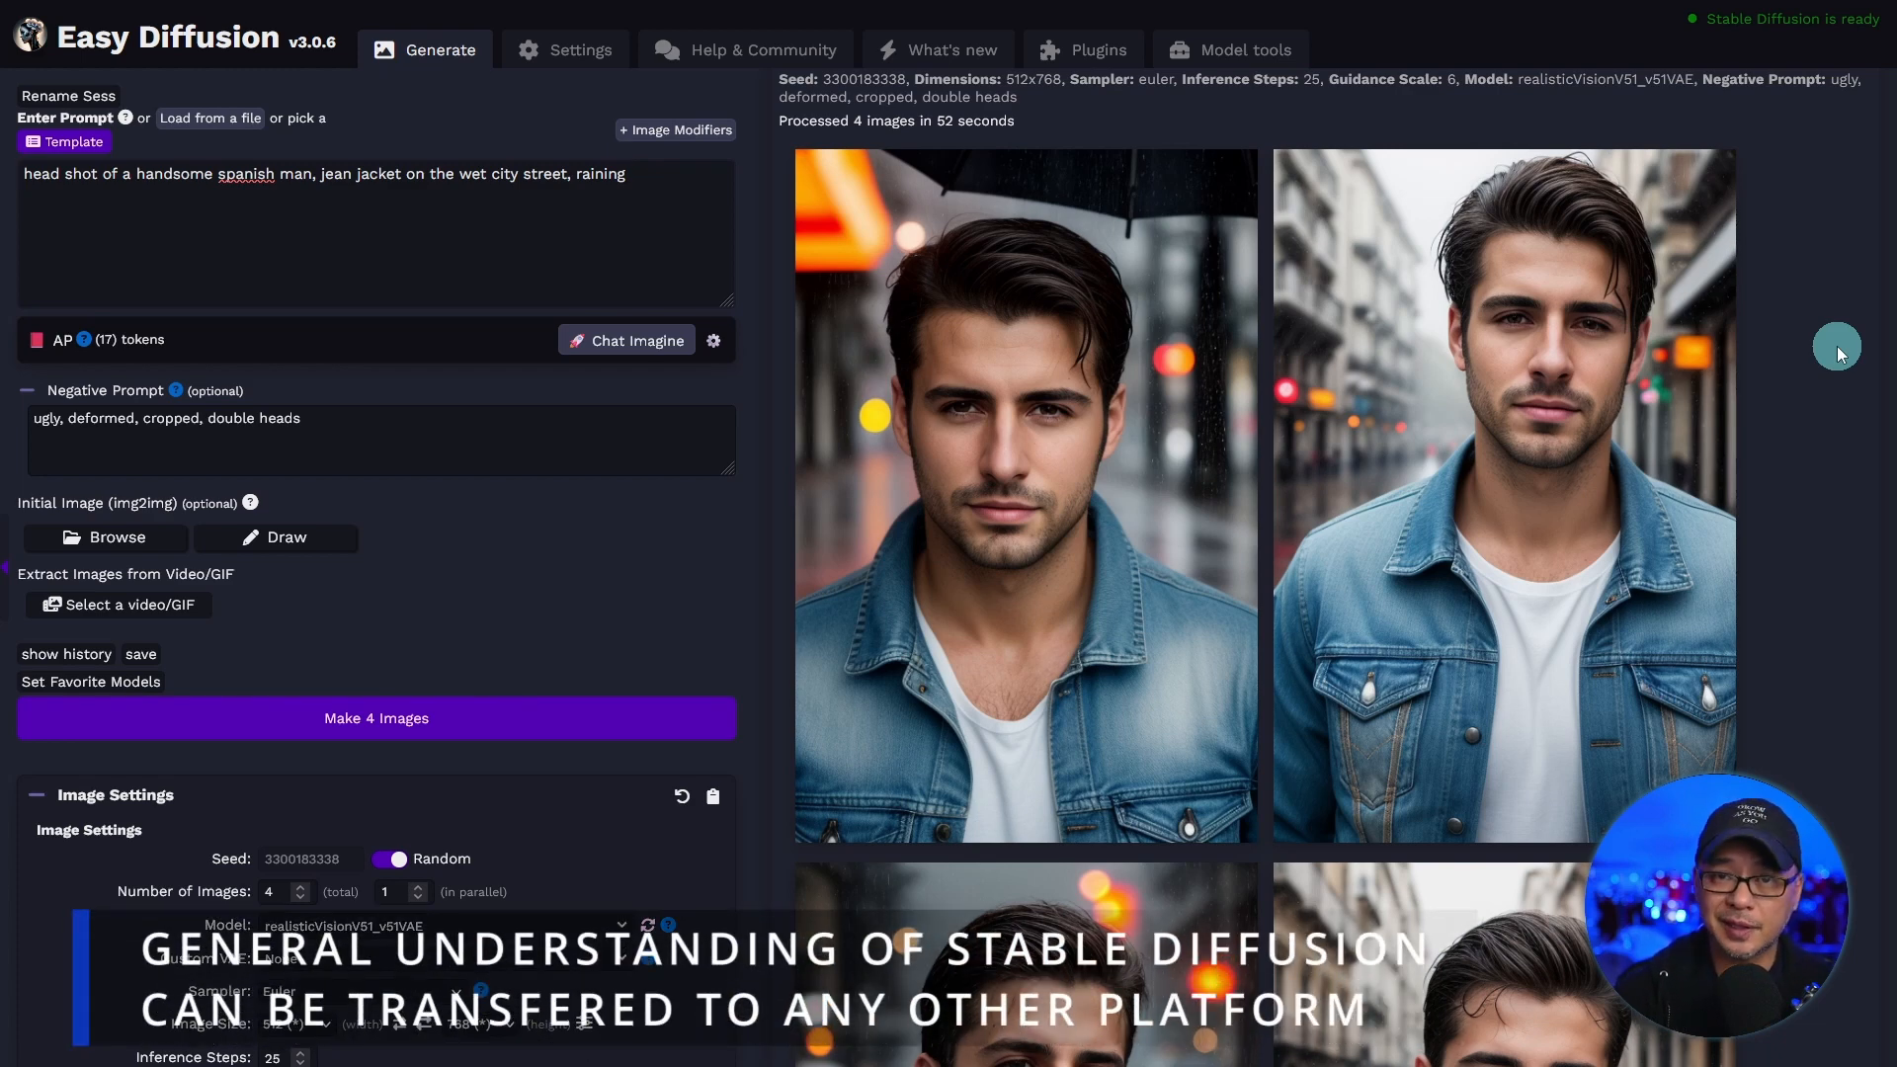
triple_click(478, 177)
key(ctrl+c)
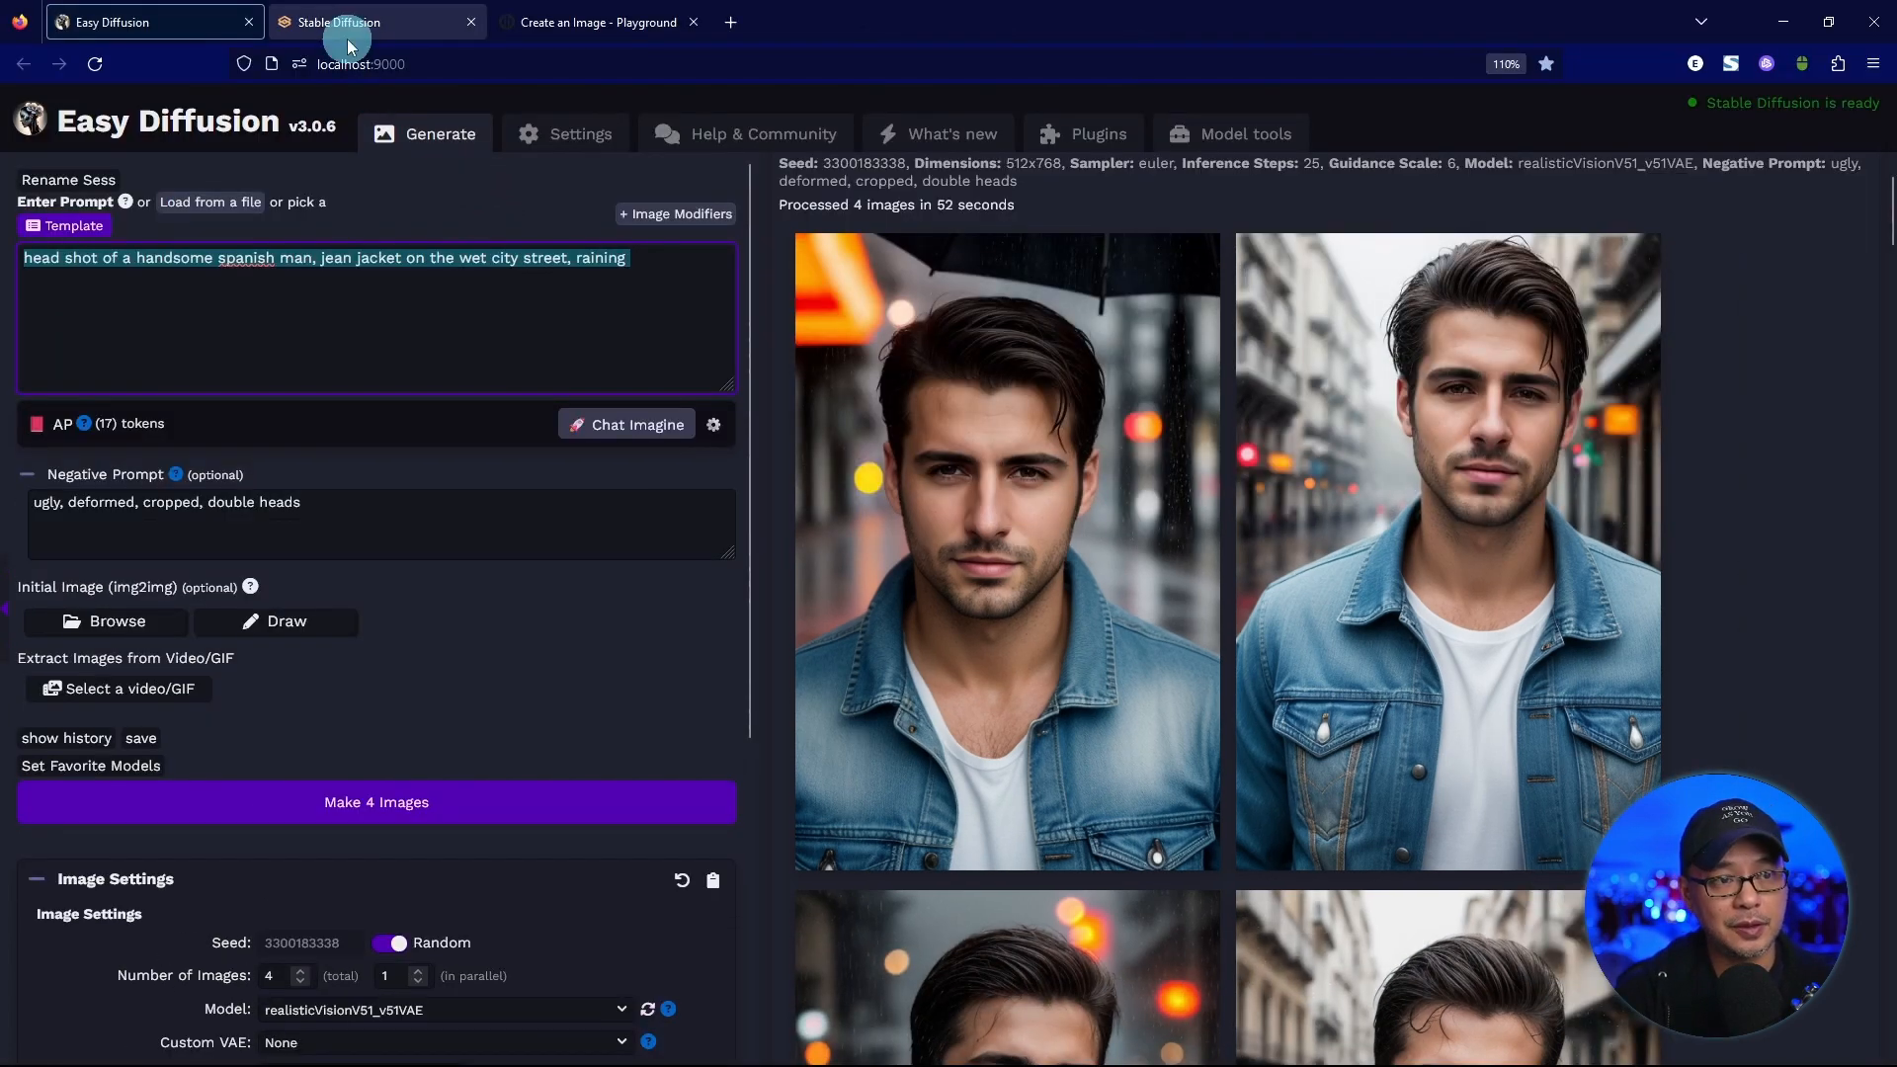
click(341, 23)
click(485, 302)
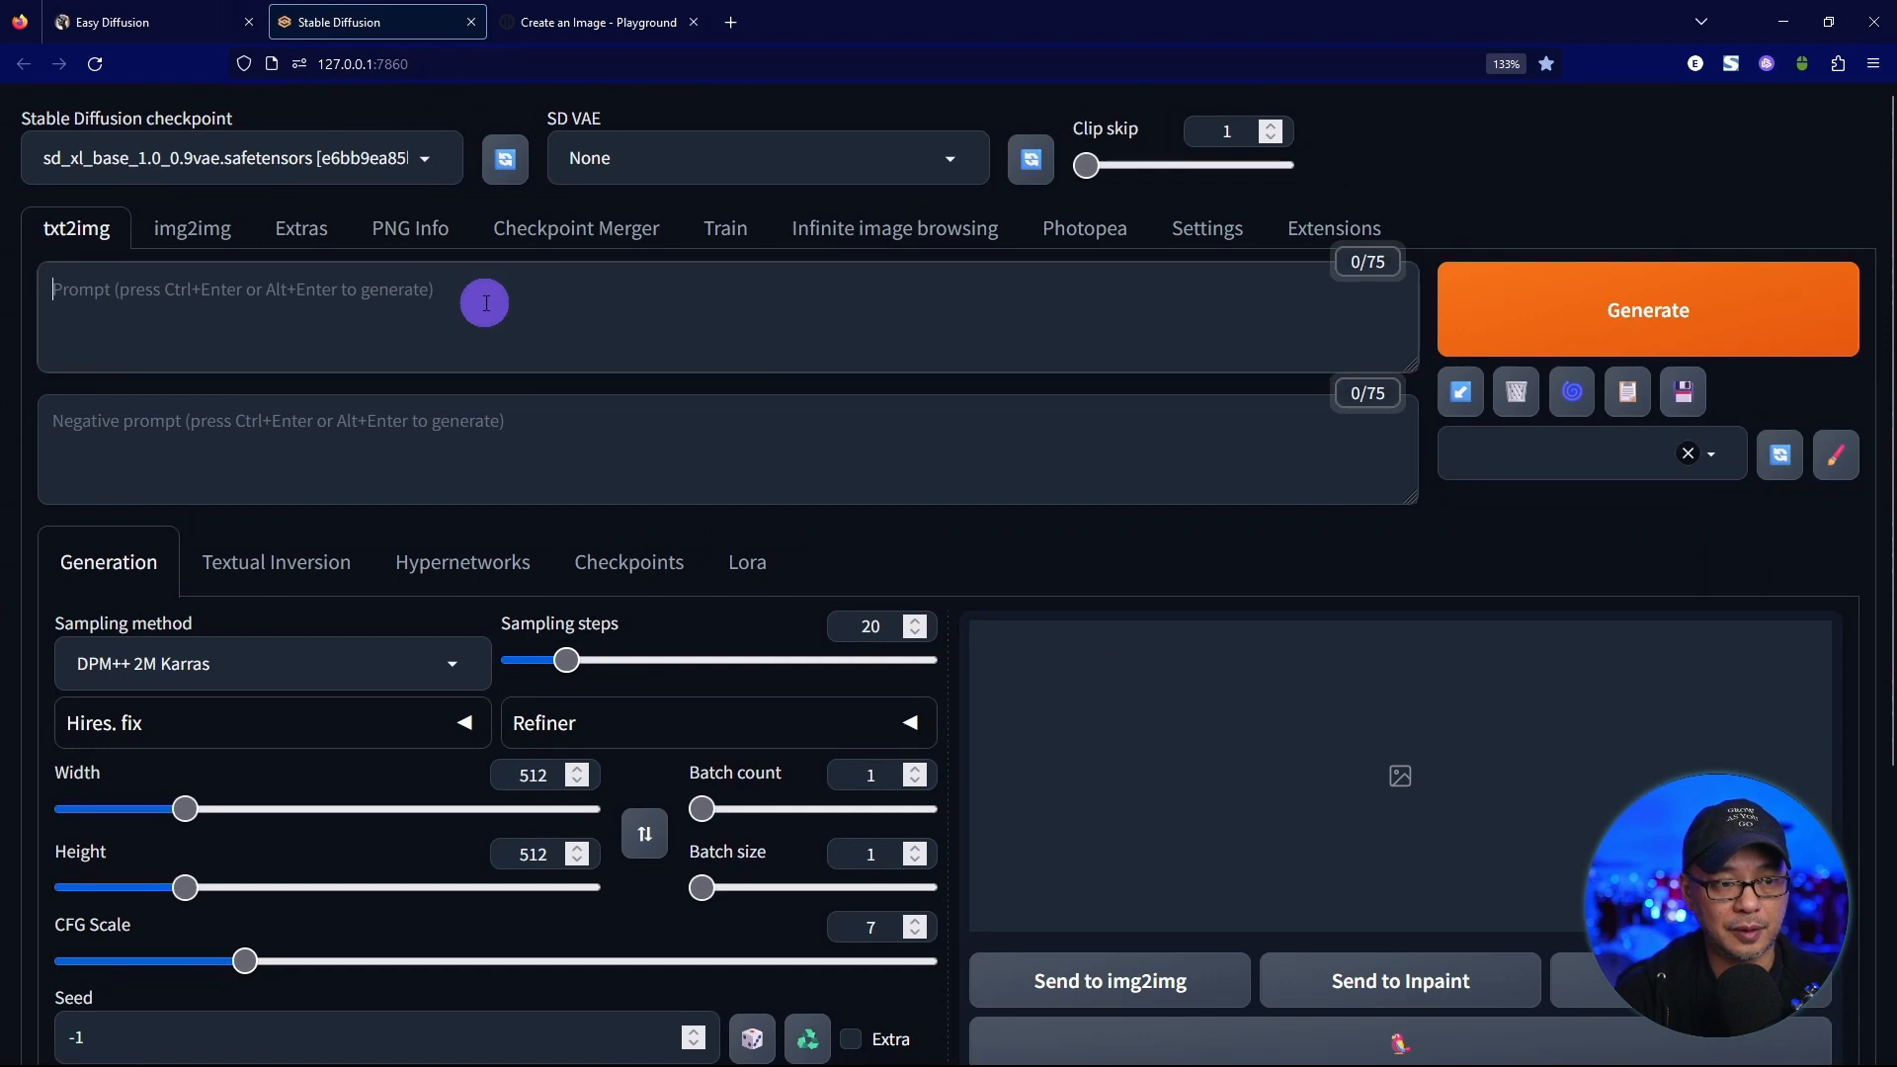
key(ctrl+v)
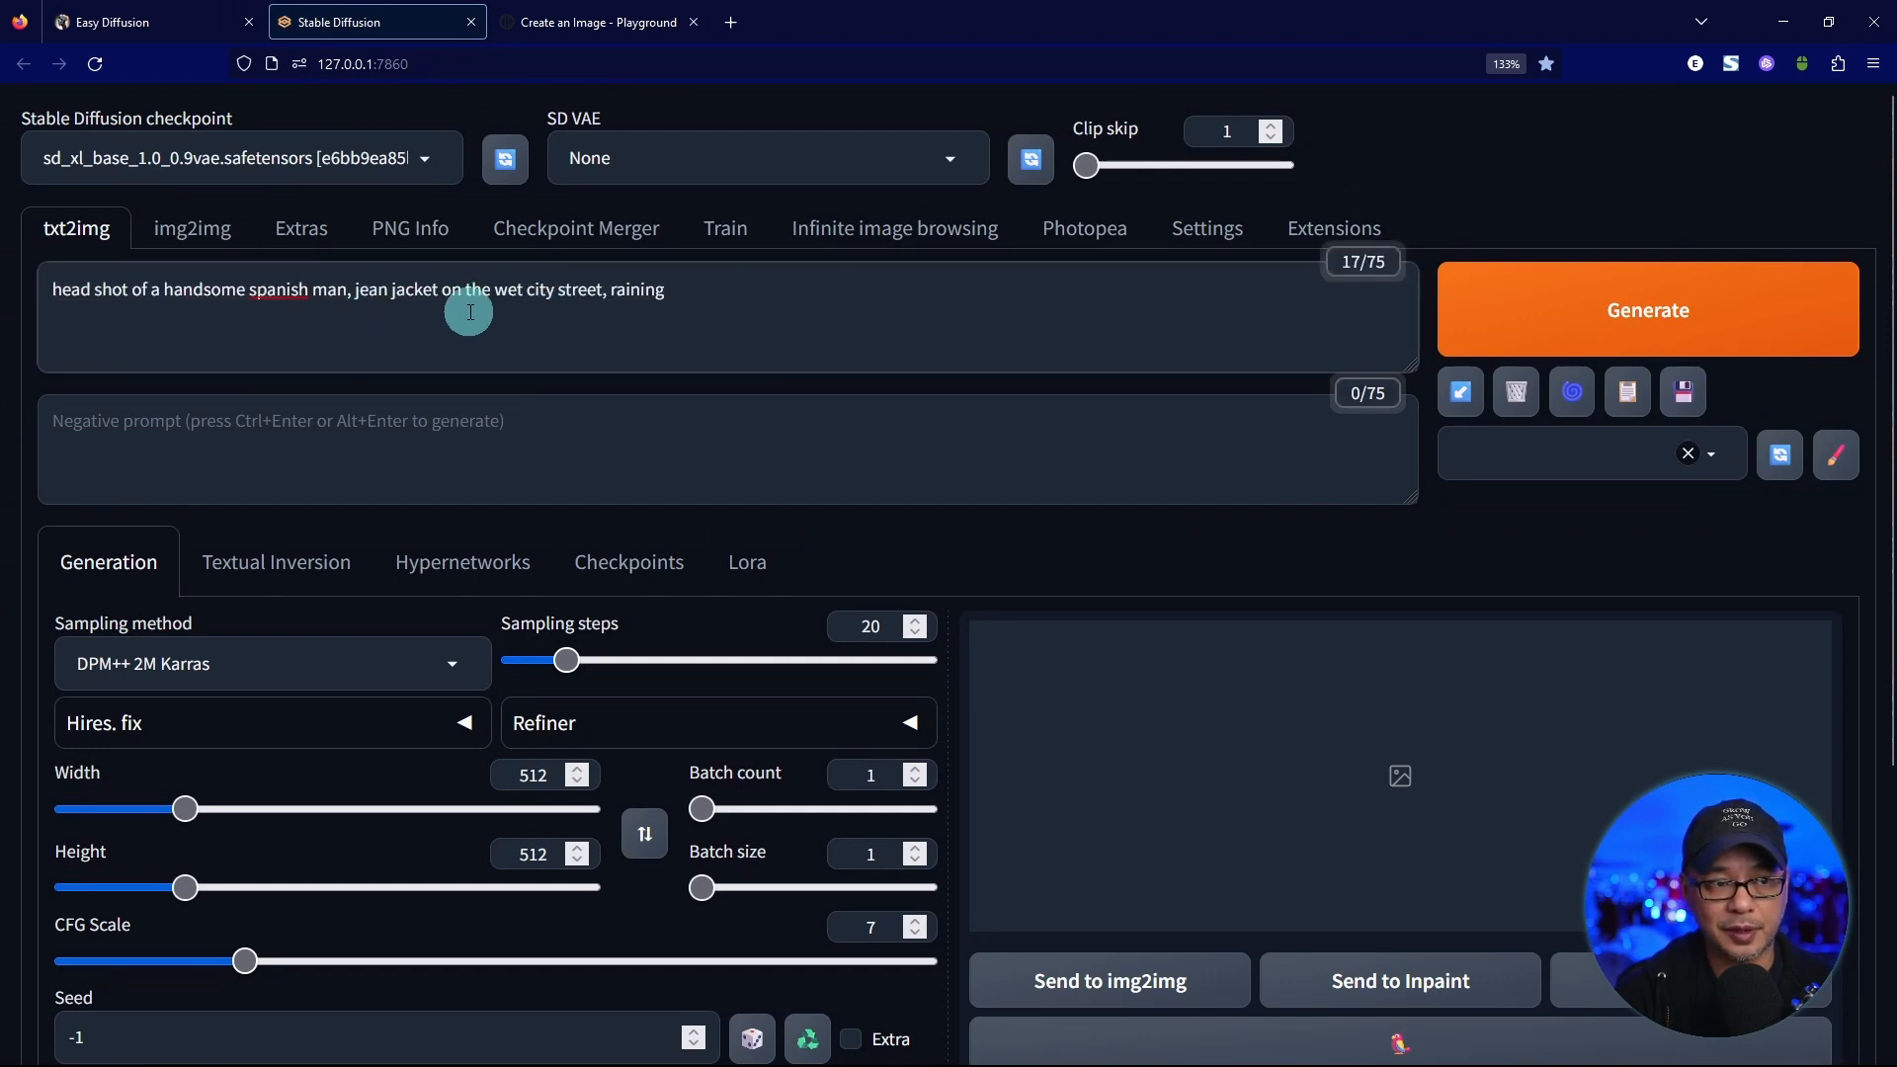
click(237, 158)
click(380, 365)
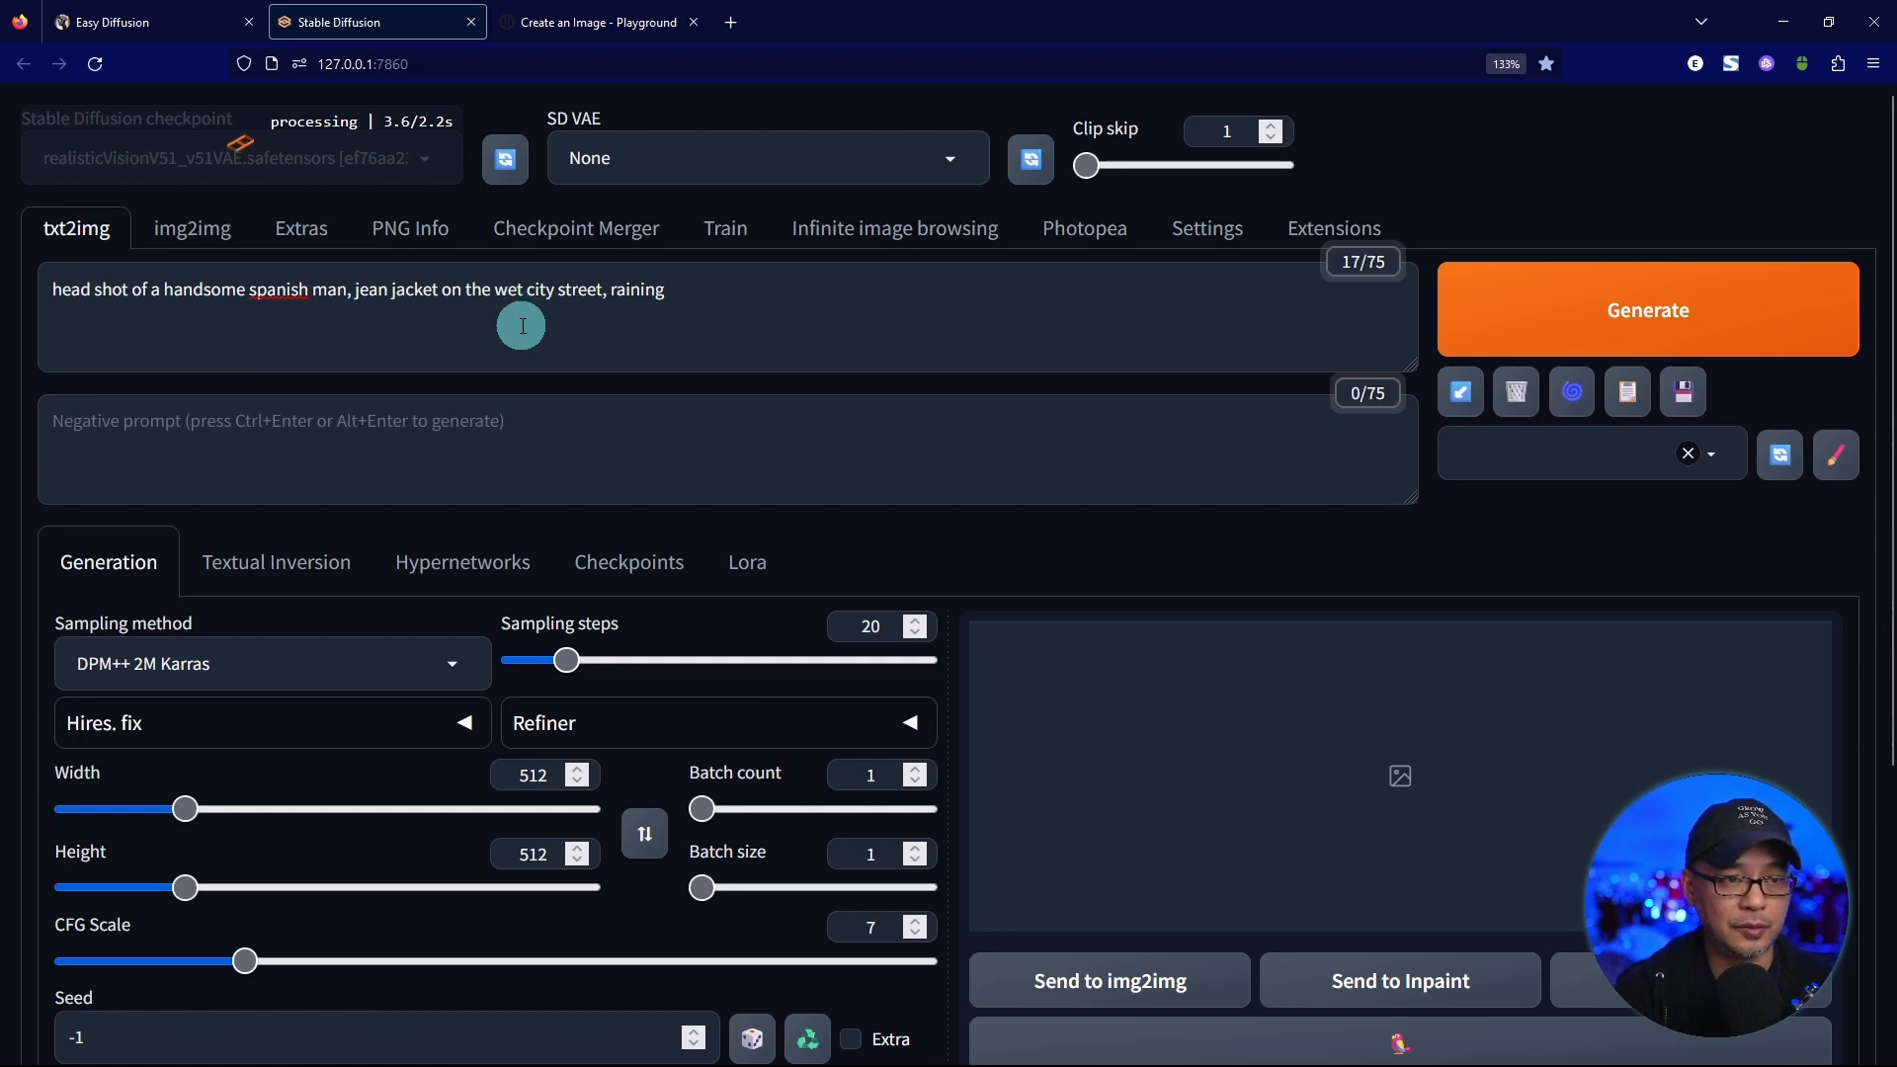
Copy the negative prompt "ugly, deformed, cropped, double heads" from Easy Diffusion into the Stable Diffusion web UI's negative prompt.
click(148, 22)
triple_click(204, 494)
key(ctrl+c)
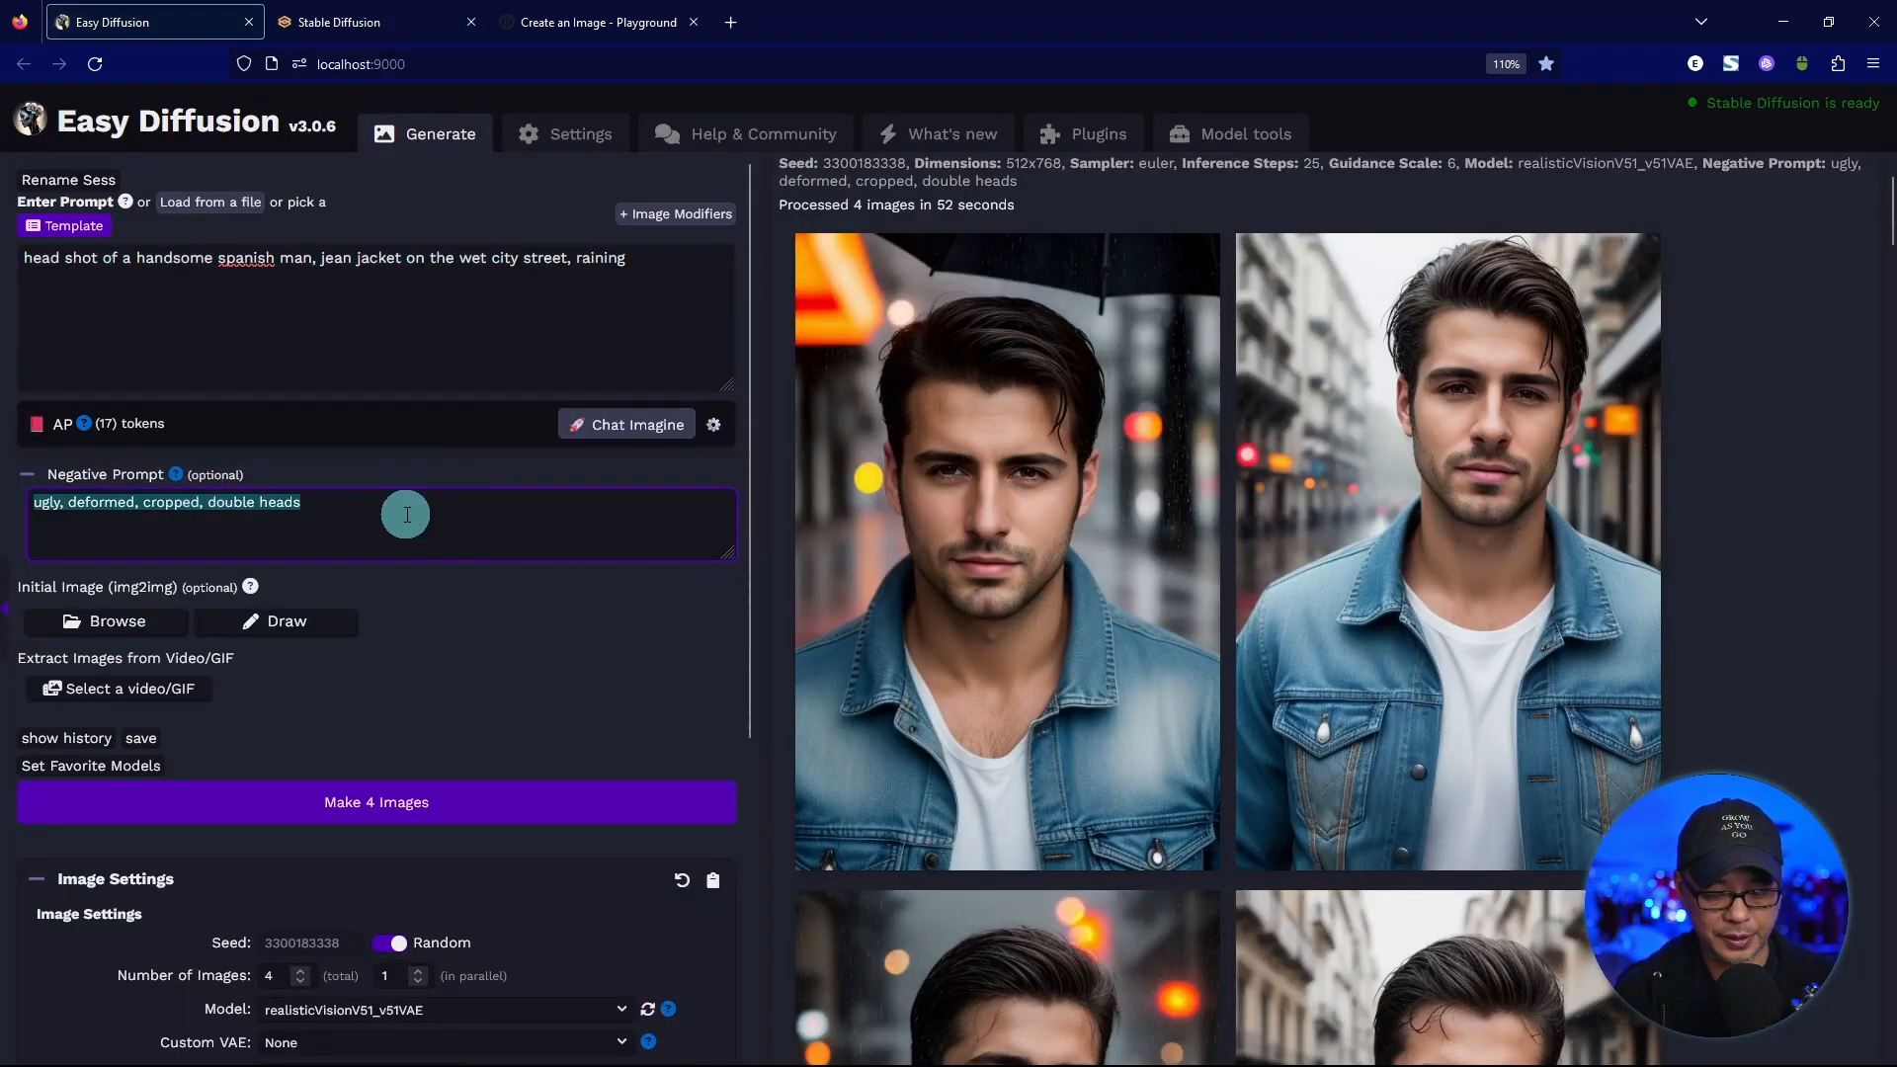
click(400, 30)
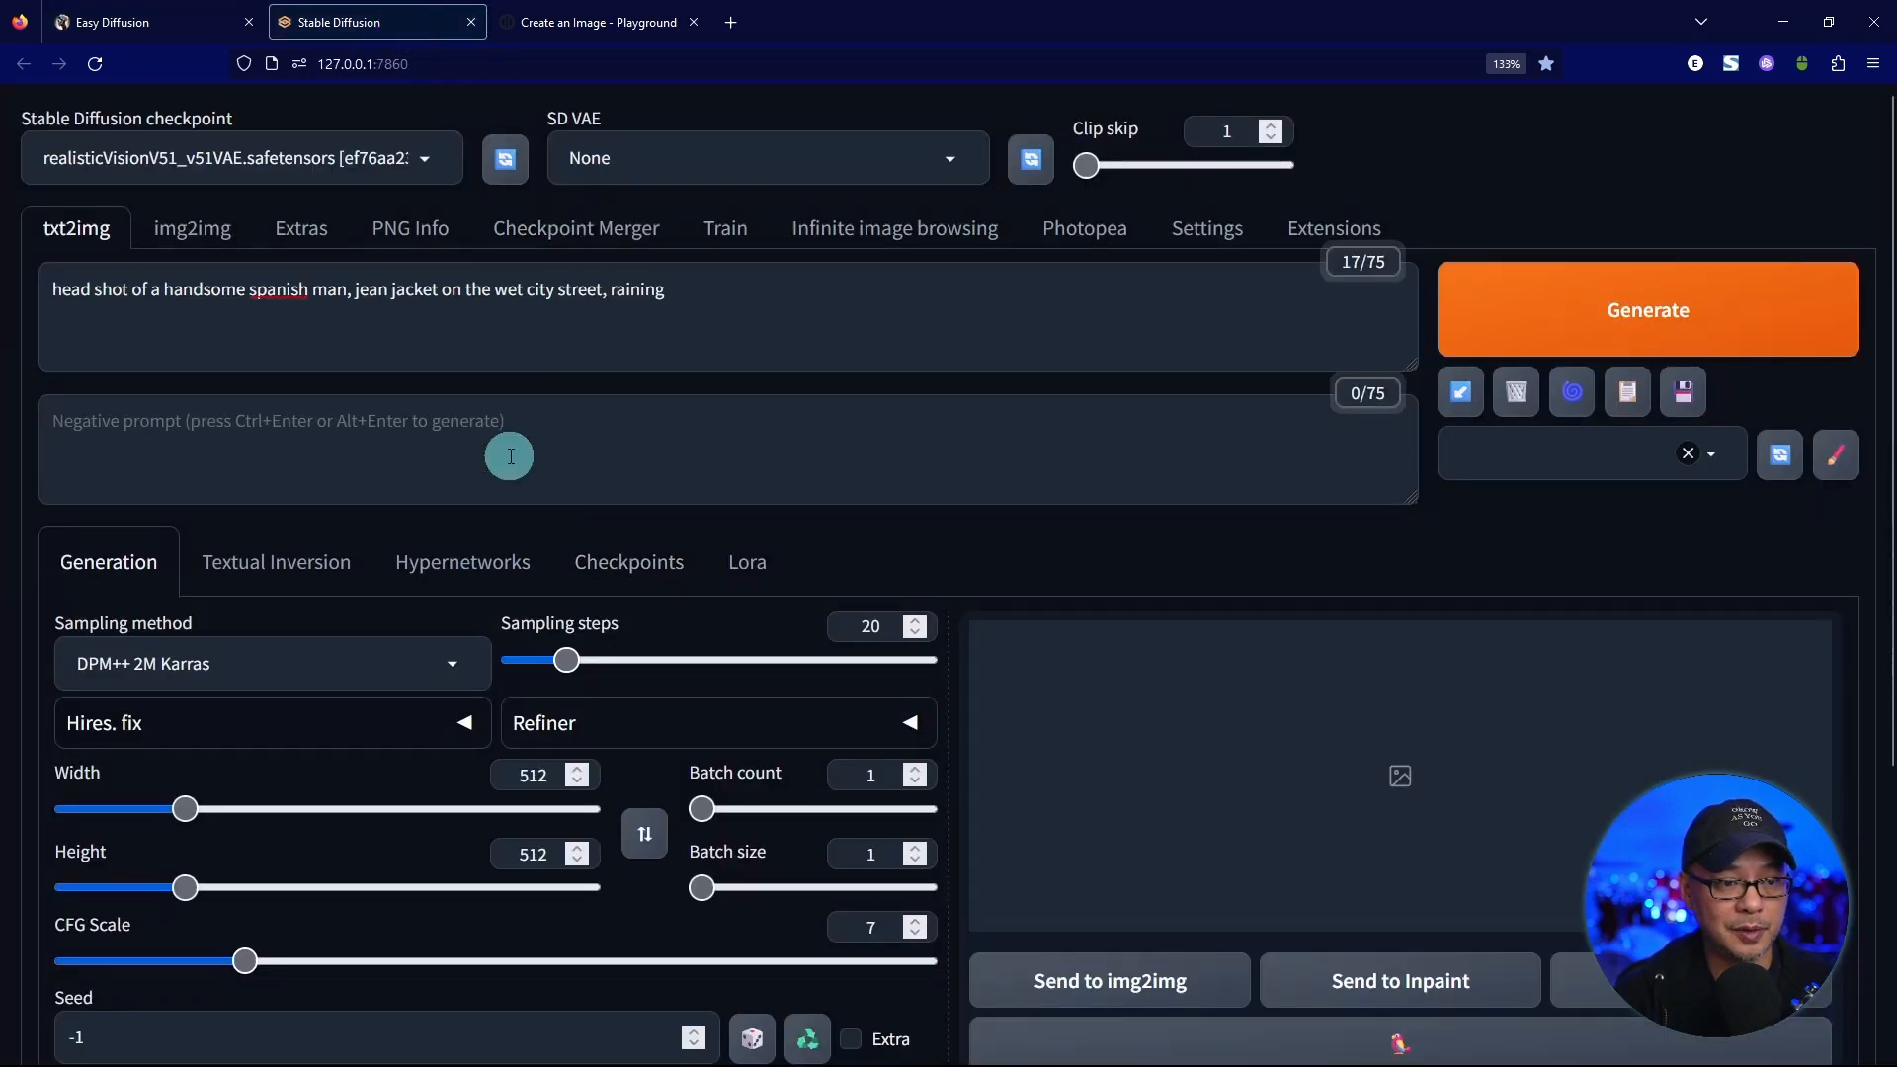
key(ctrl+v)
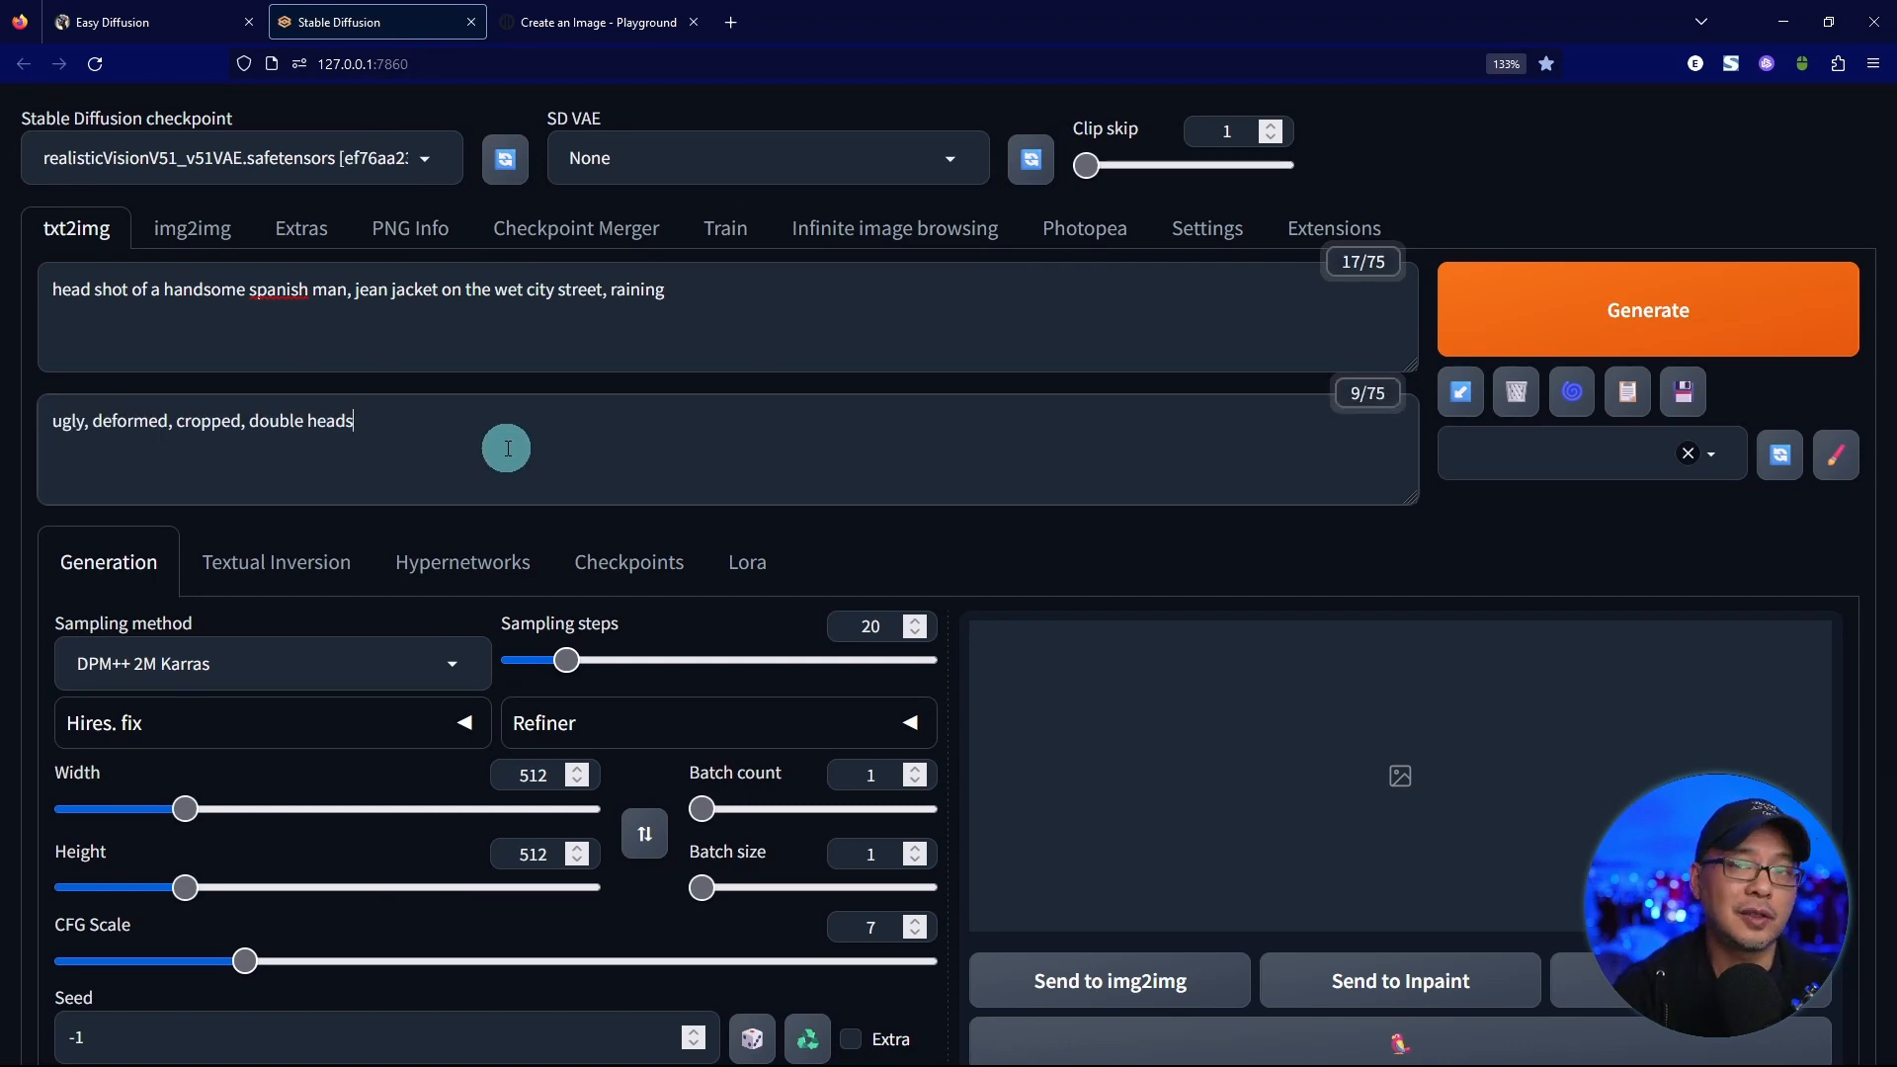
Check the image settings in Easy Diffusion and match them in the Stable Diffusion web UI with 25 sampling steps and the Euler sampling method.
click(148, 21)
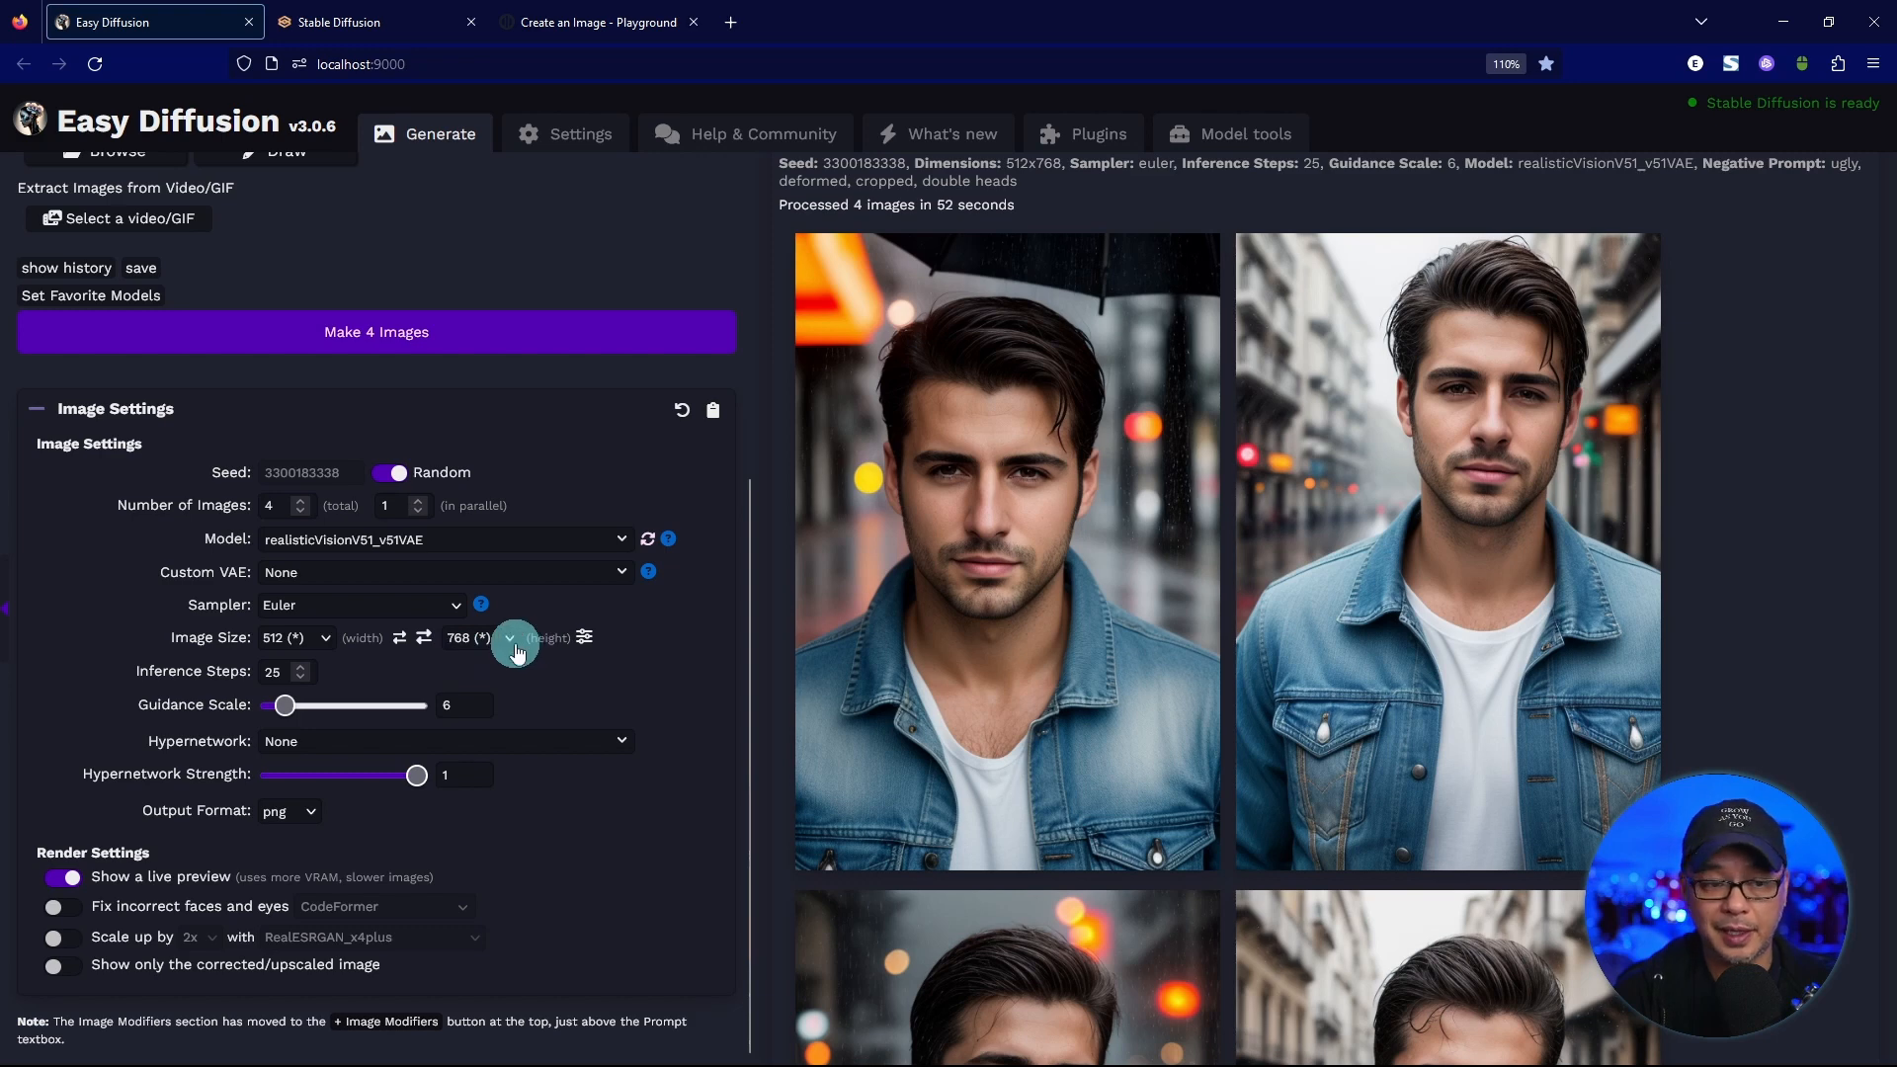
key(ctrl+plus)
key(ctrl+plus)
key(ctrl+plus)
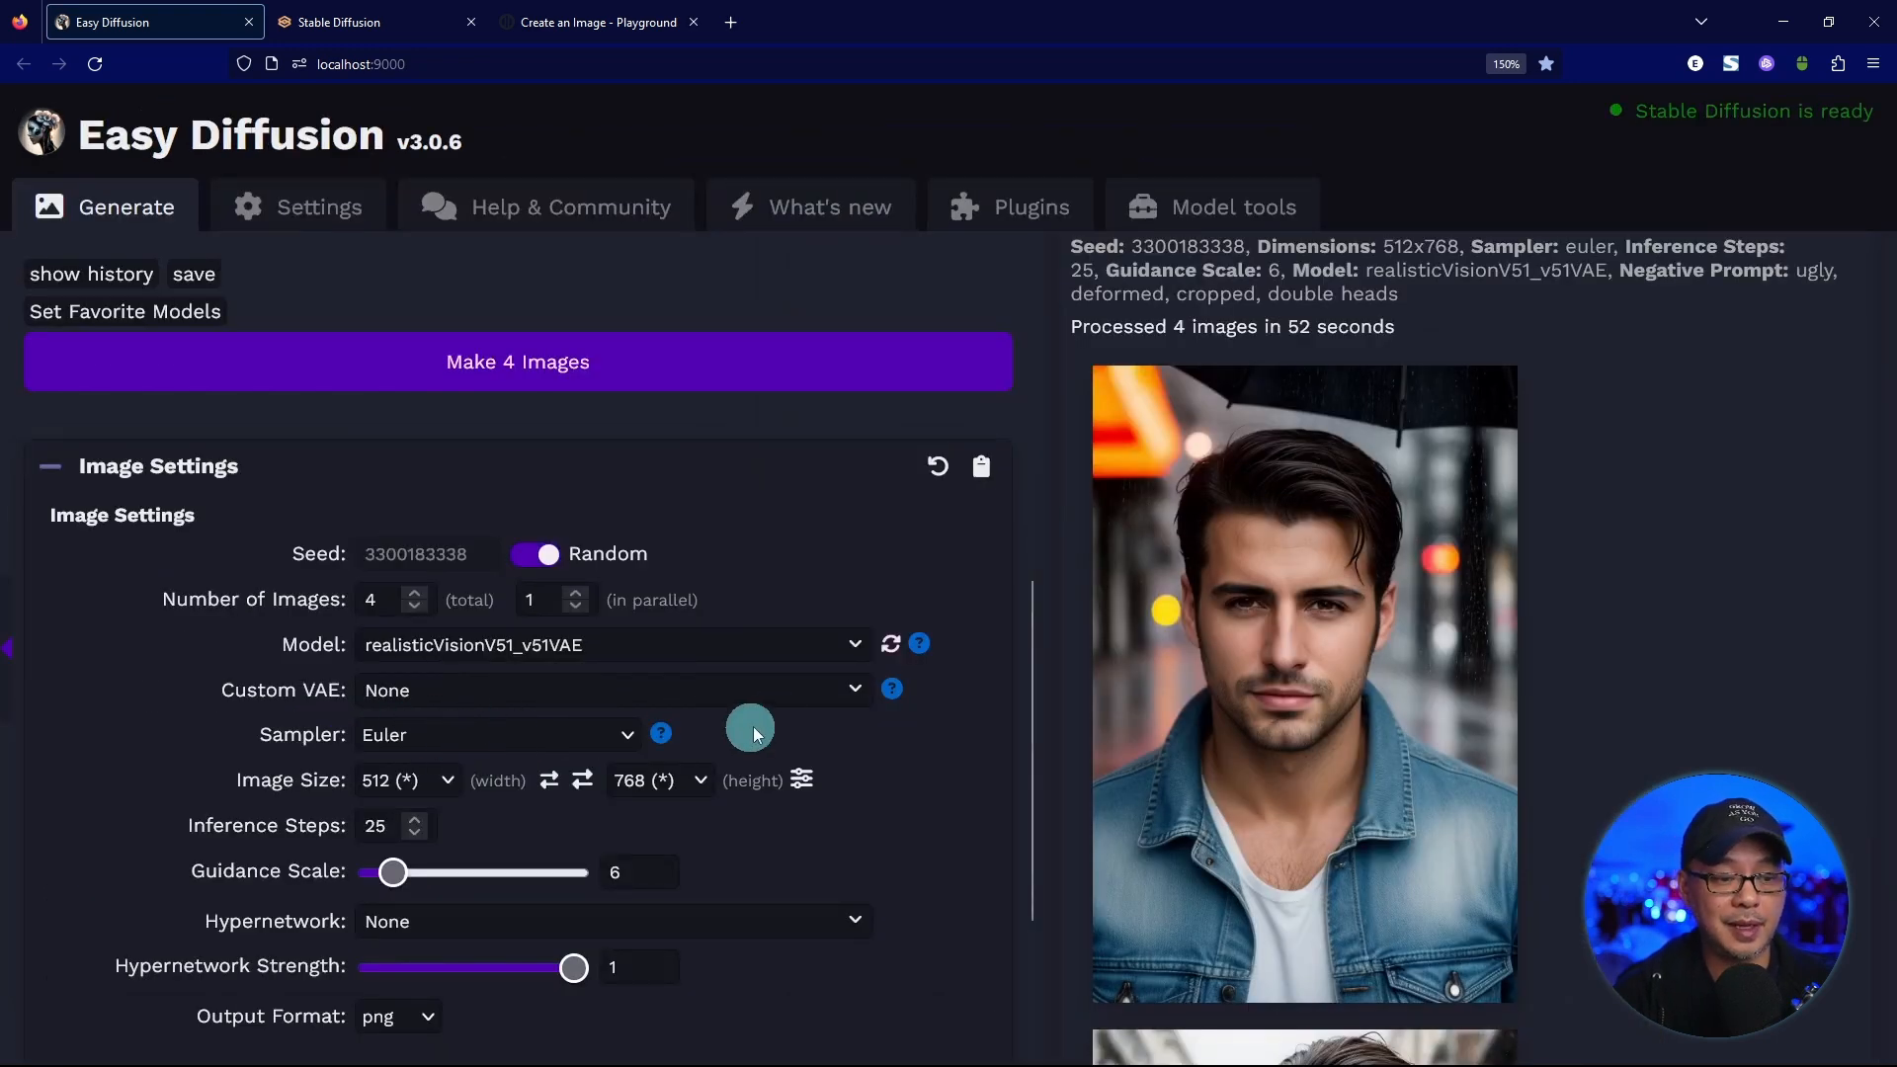
scroll(752, 733, down, 2)
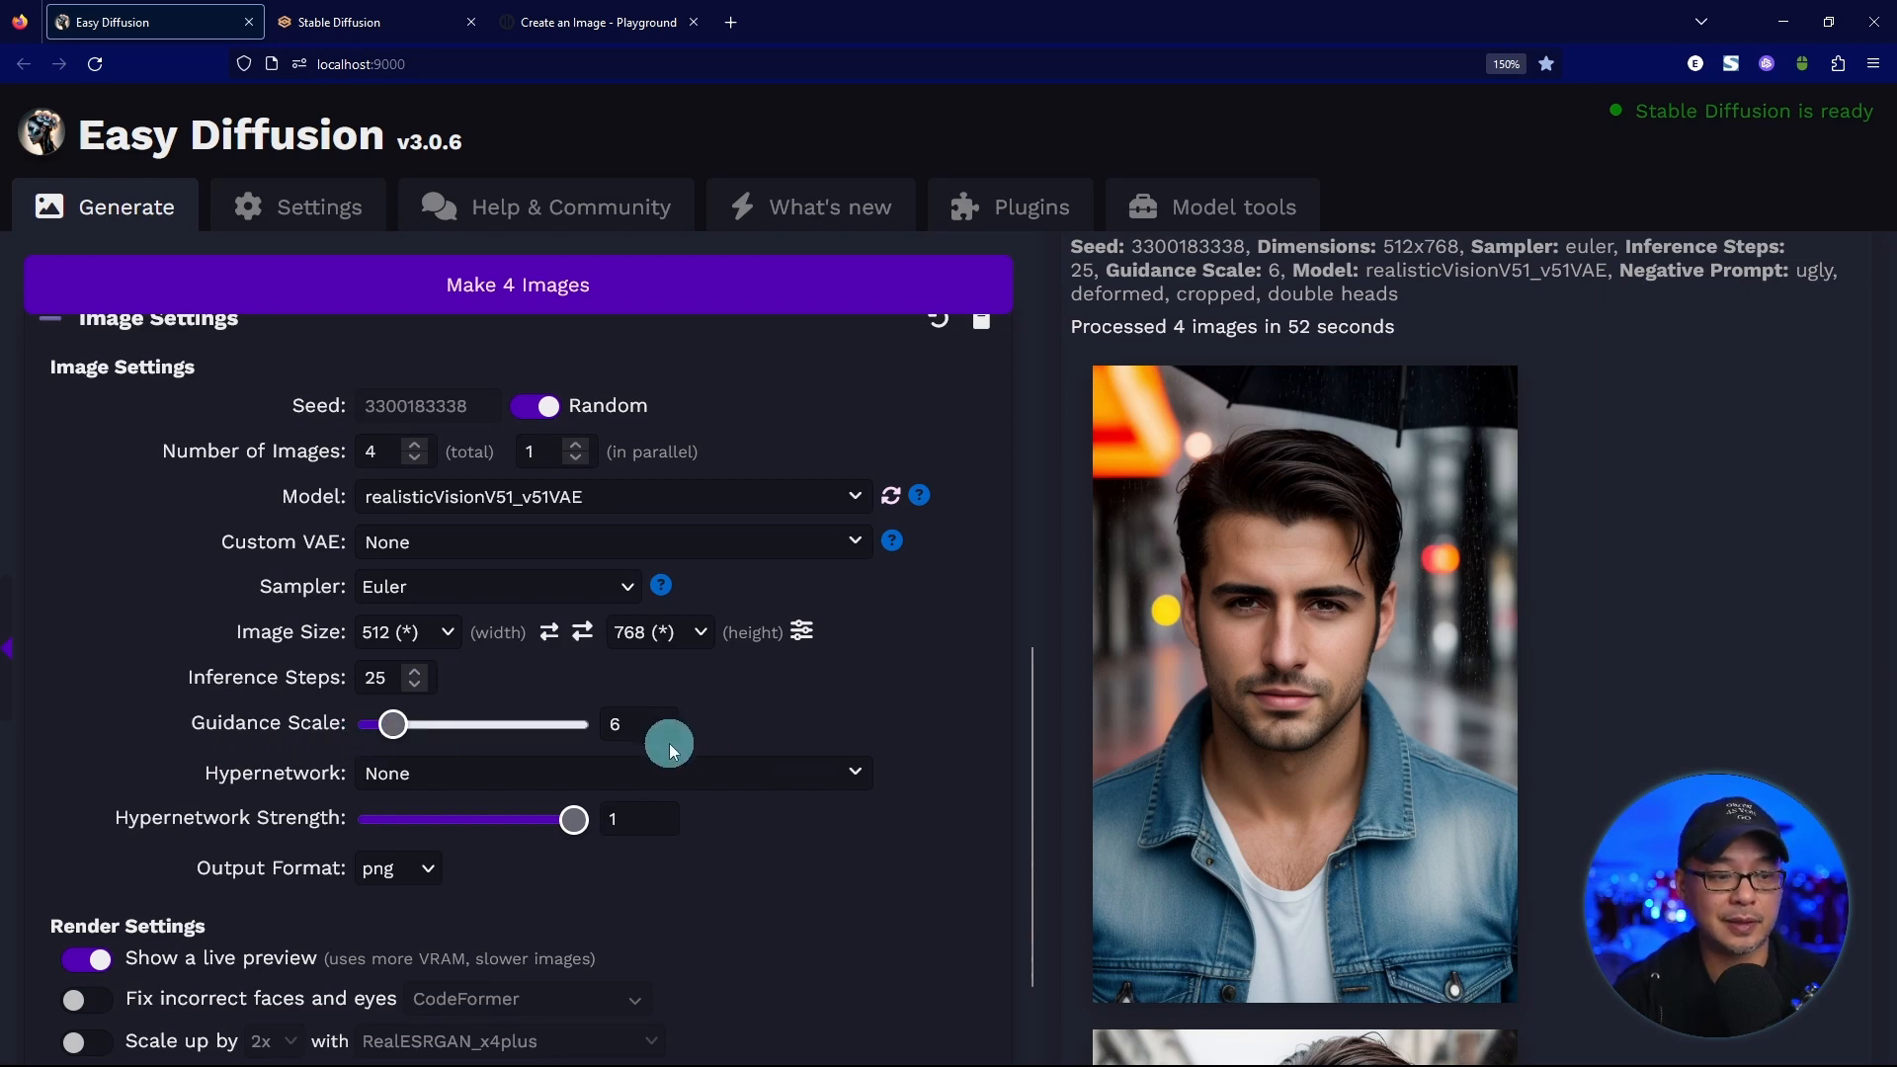
key(ctrl+Tab)
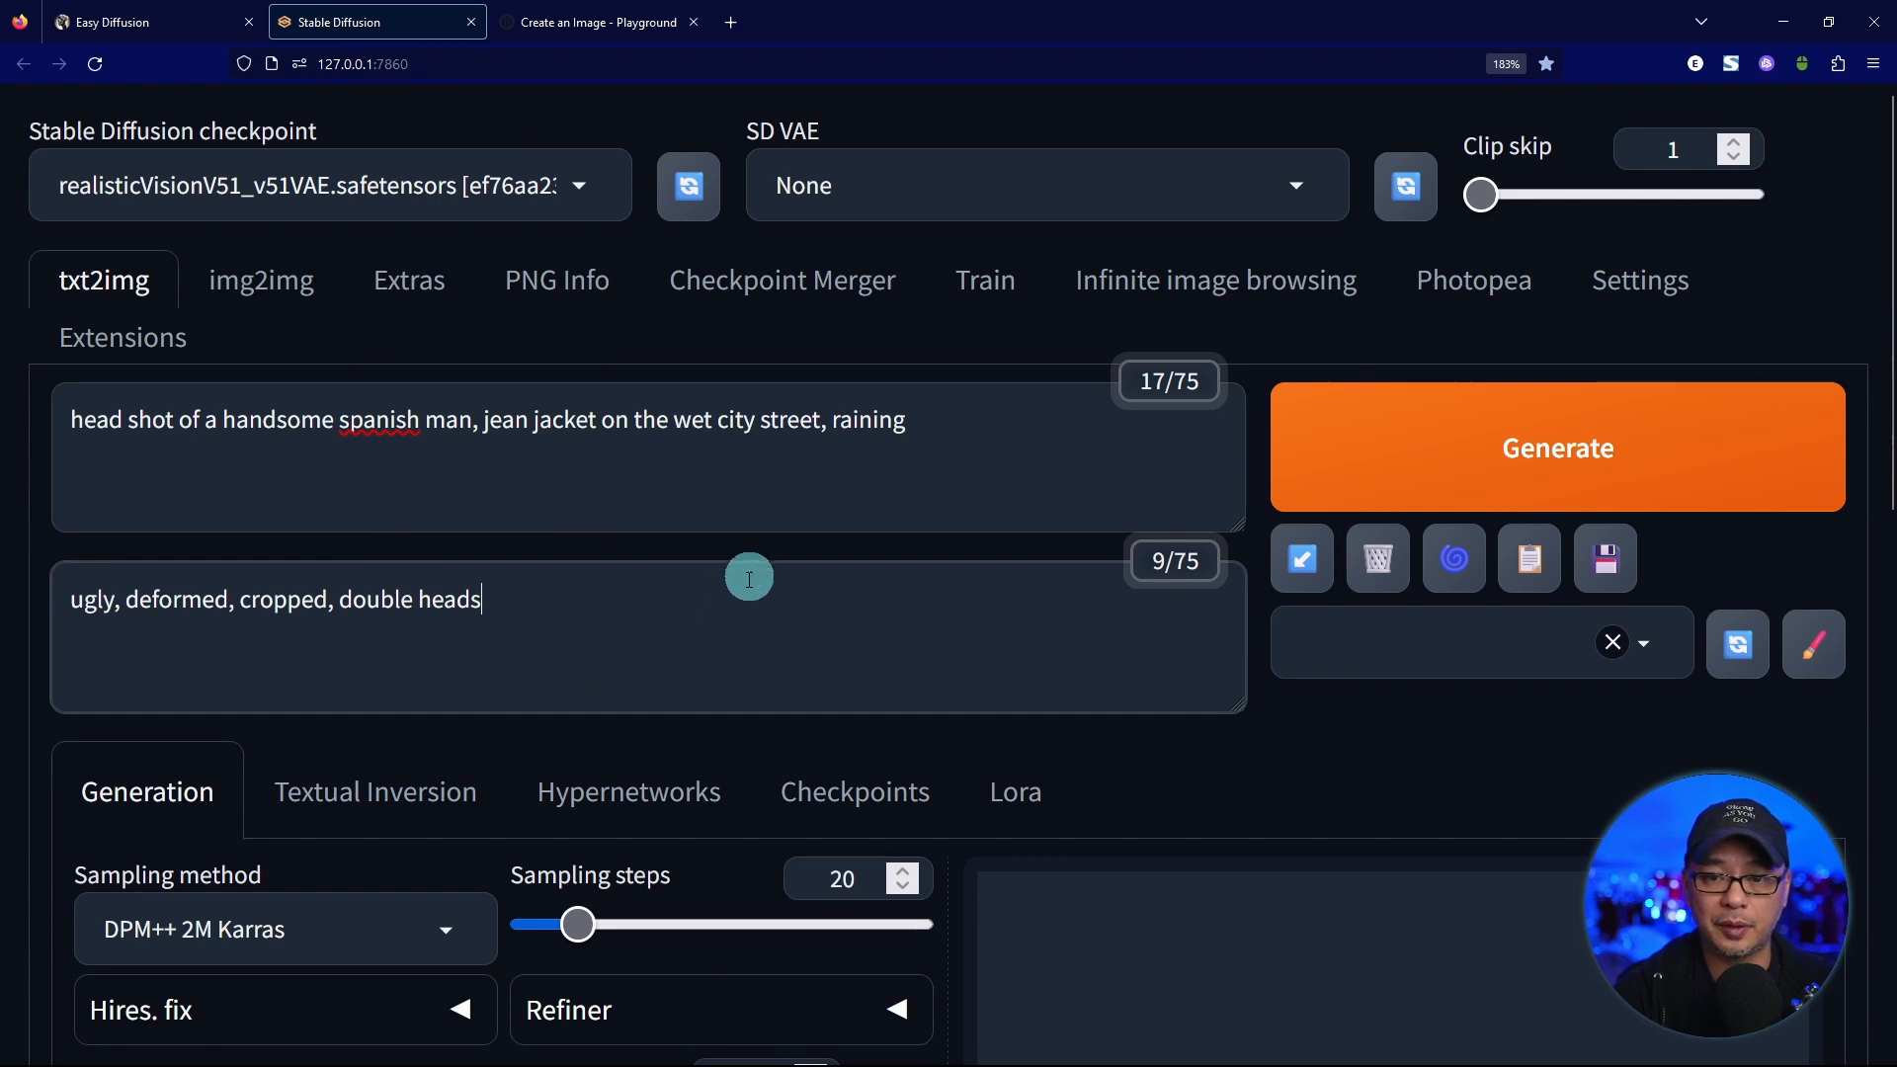
scroll(767, 553, down, 4)
double_click(828, 512)
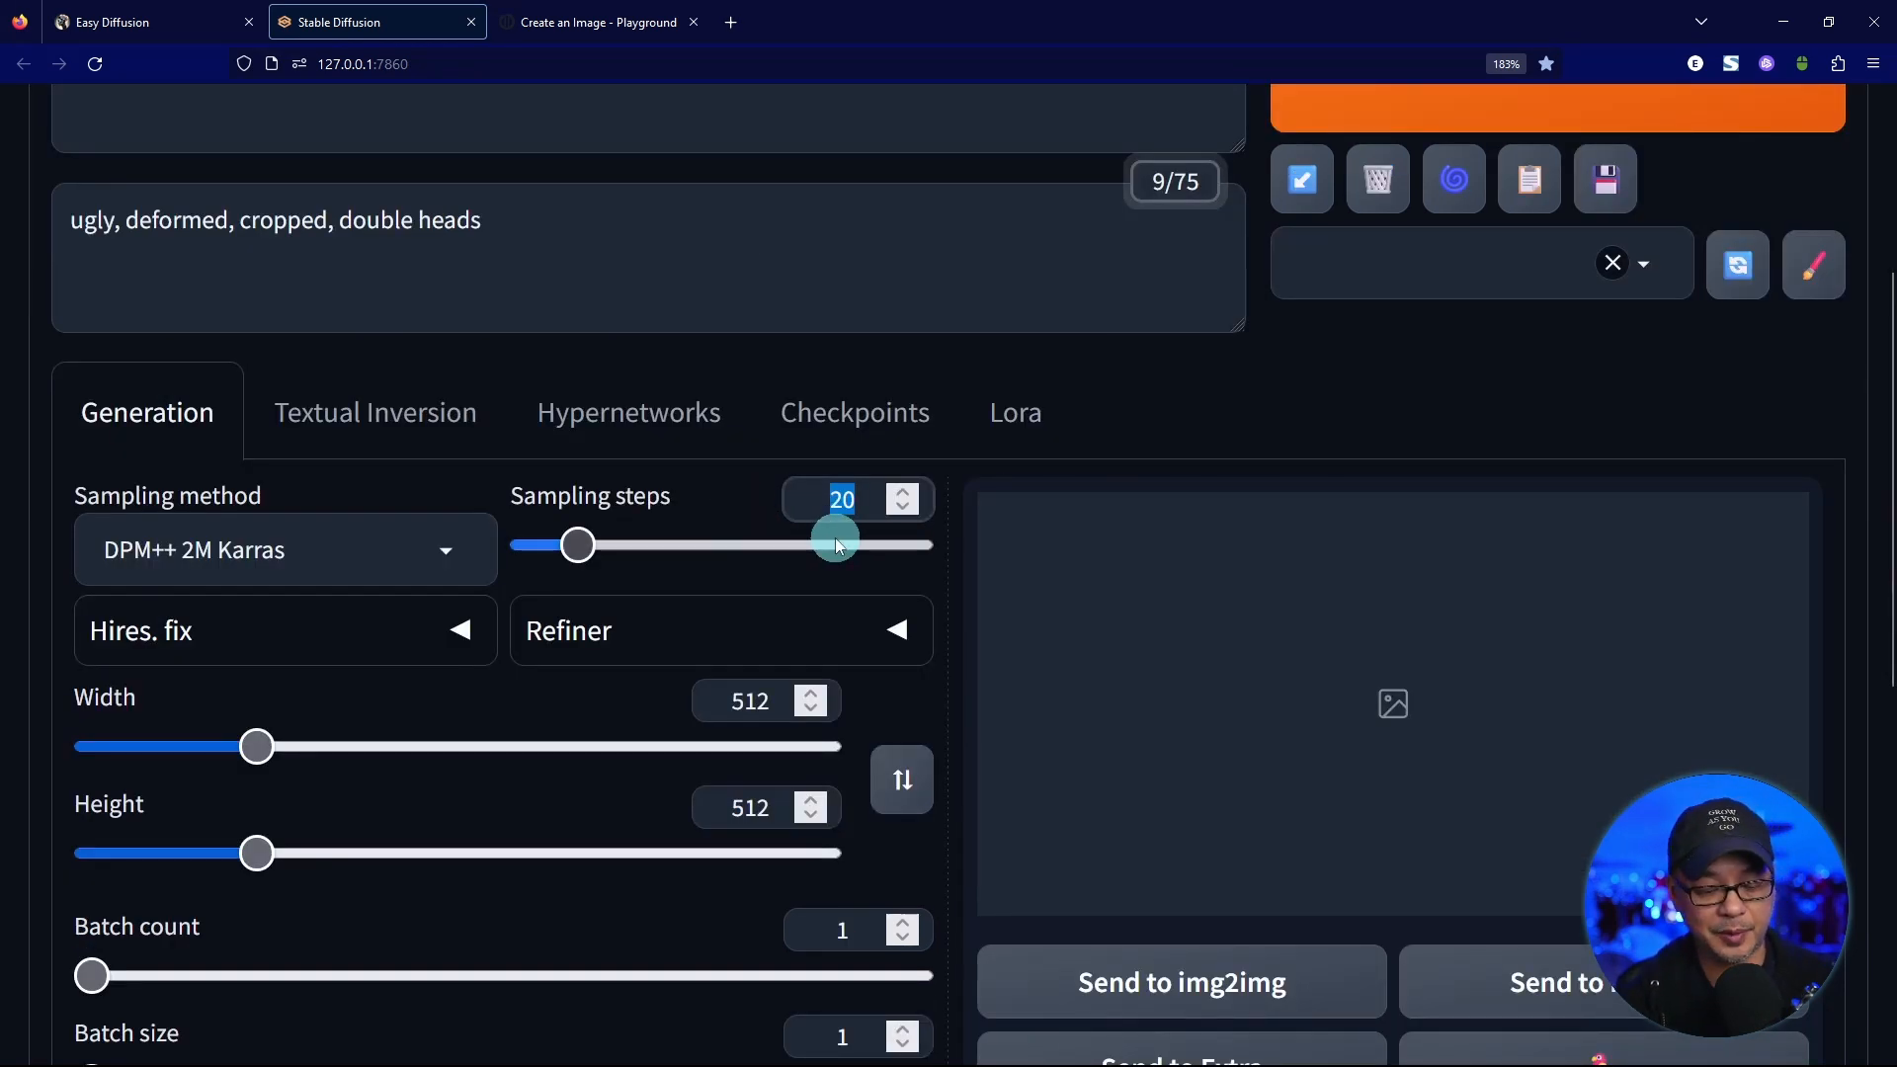
text(25)
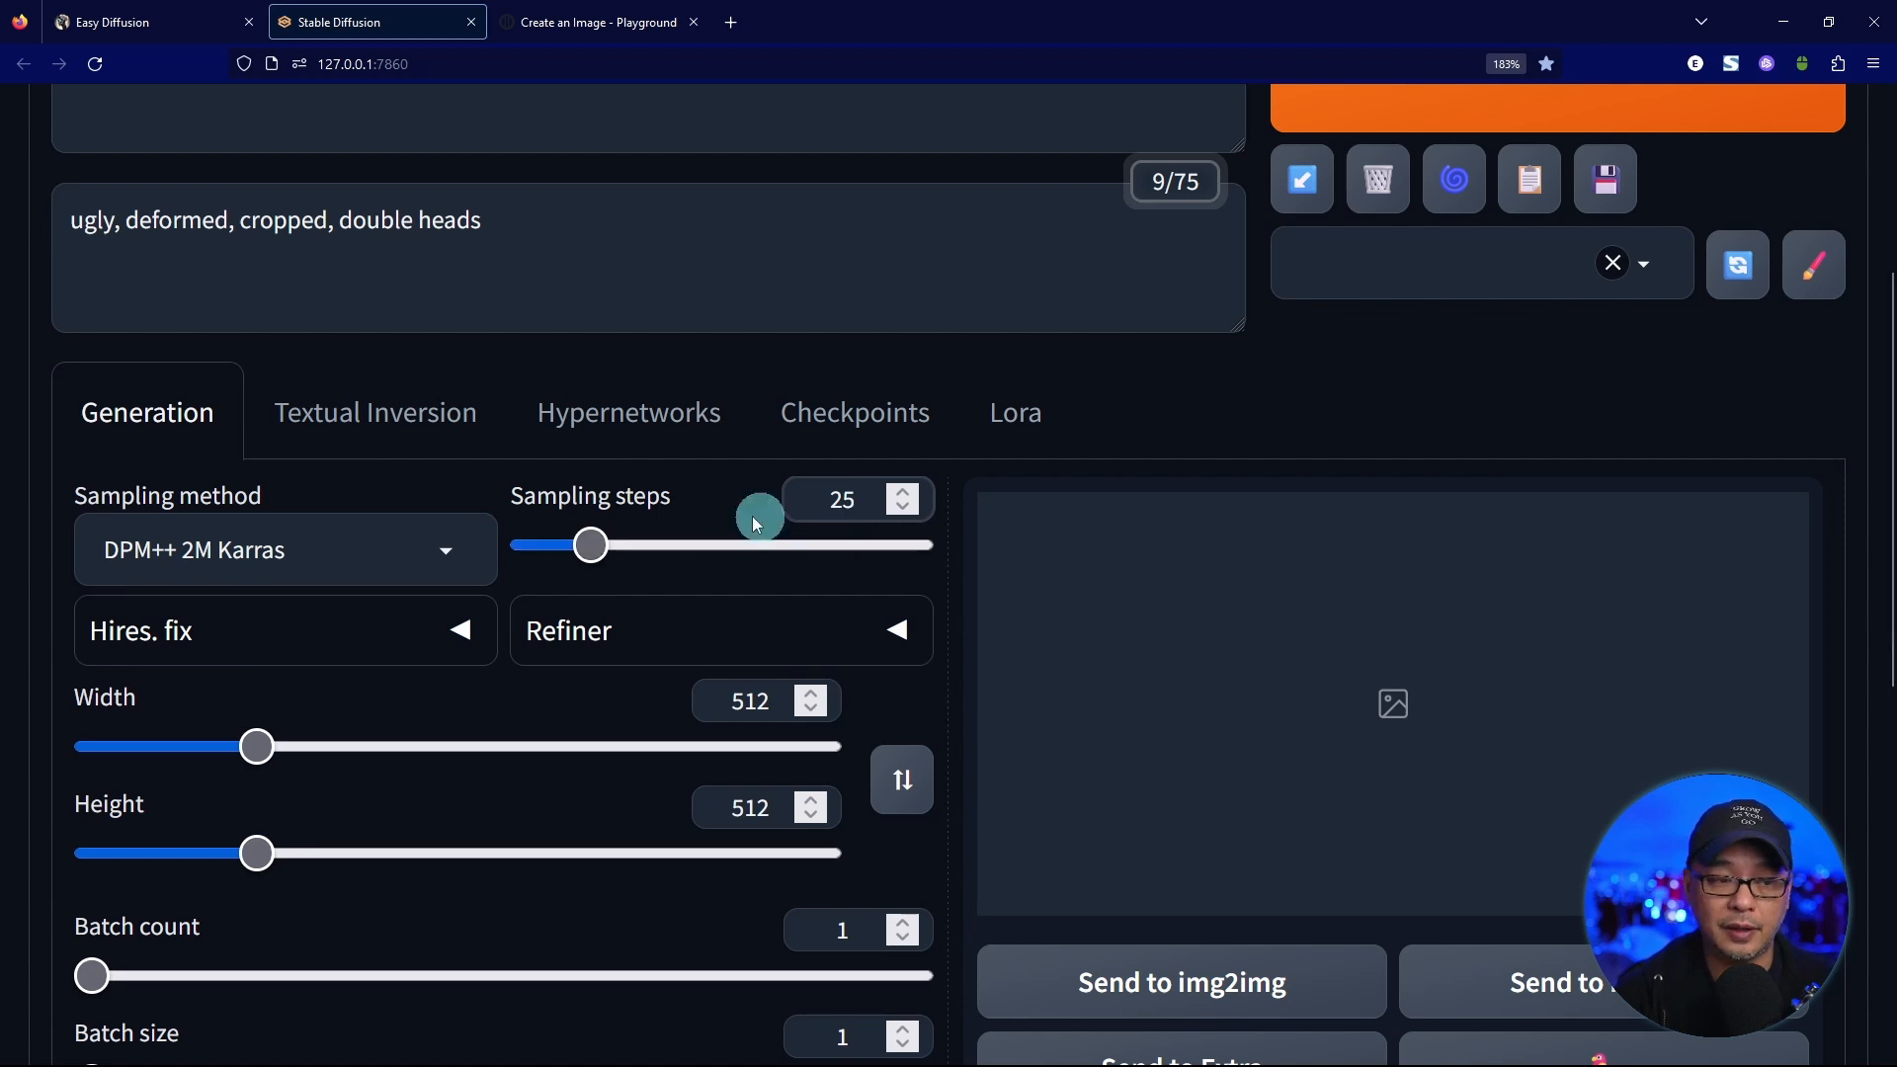
click(252, 550)
click(156, 361)
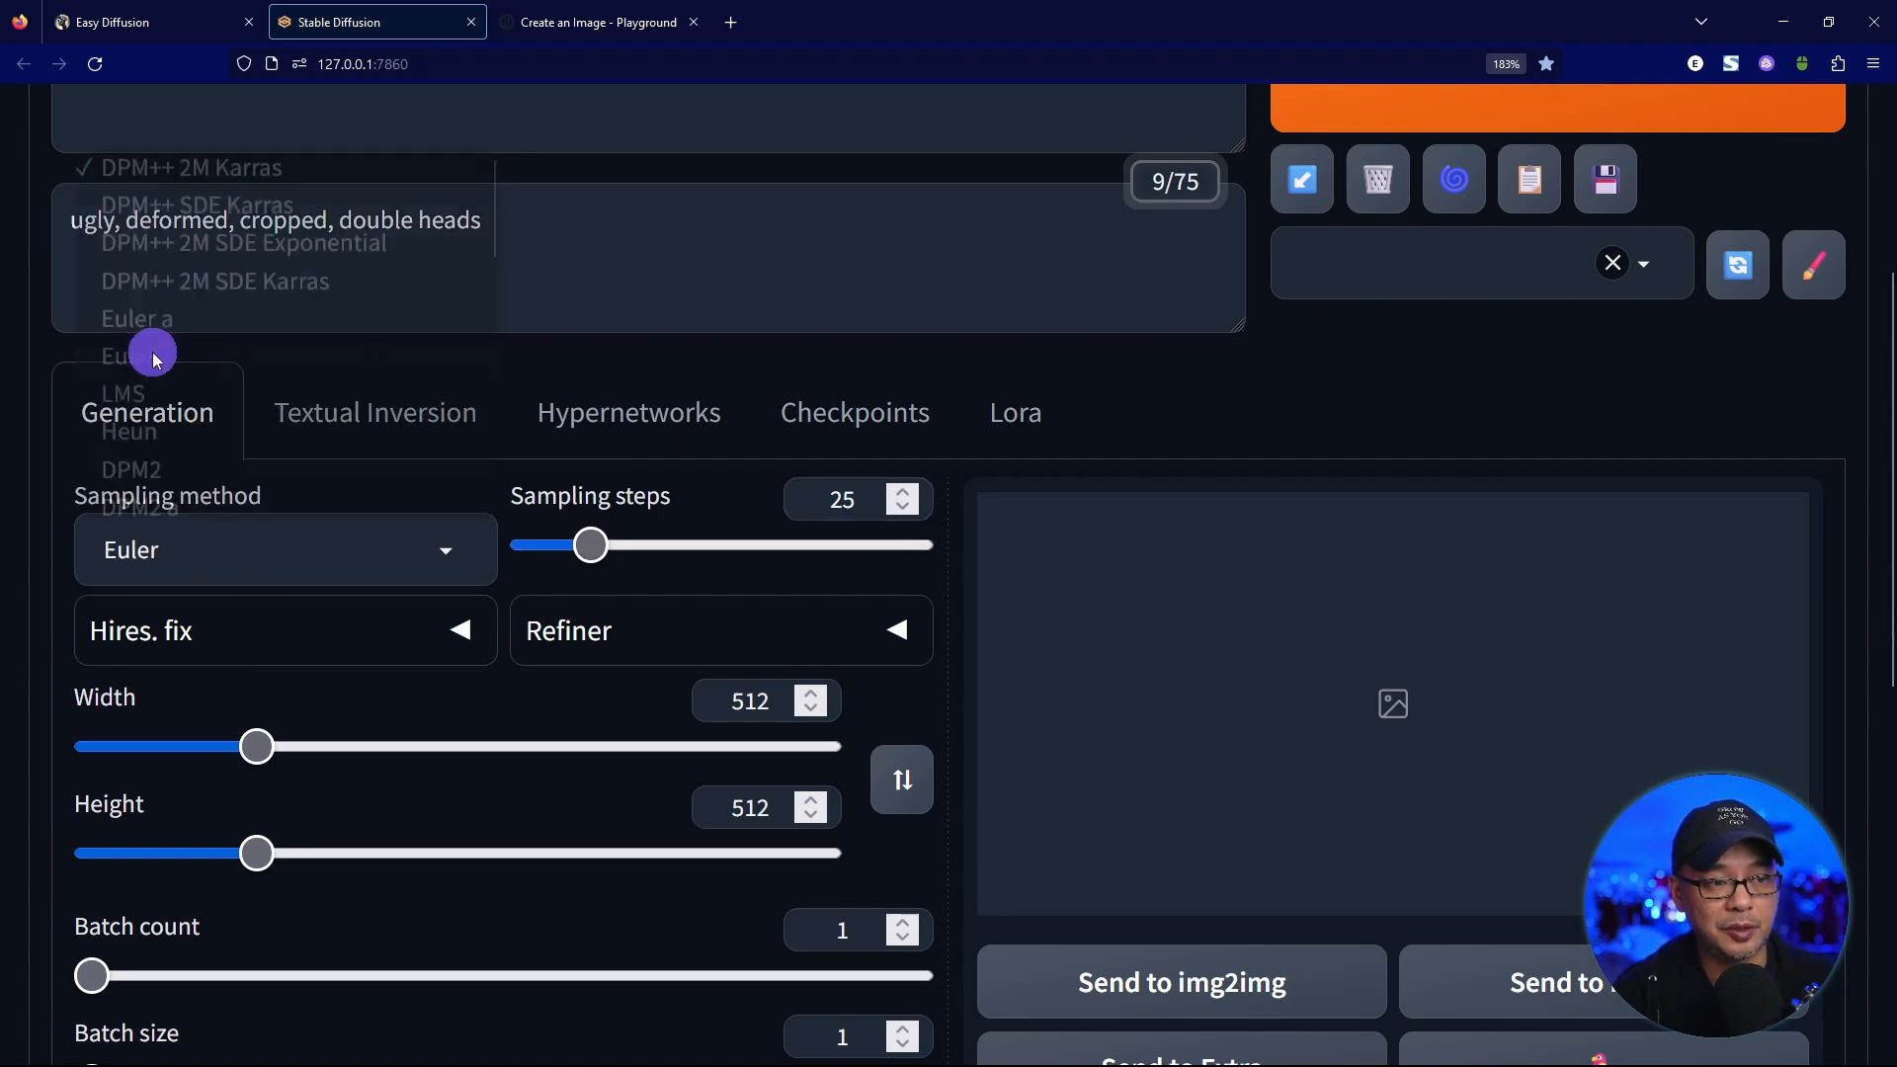
Set the image height to 768 and the CFG Scale to 6, and generate the image.
double_click(772, 817)
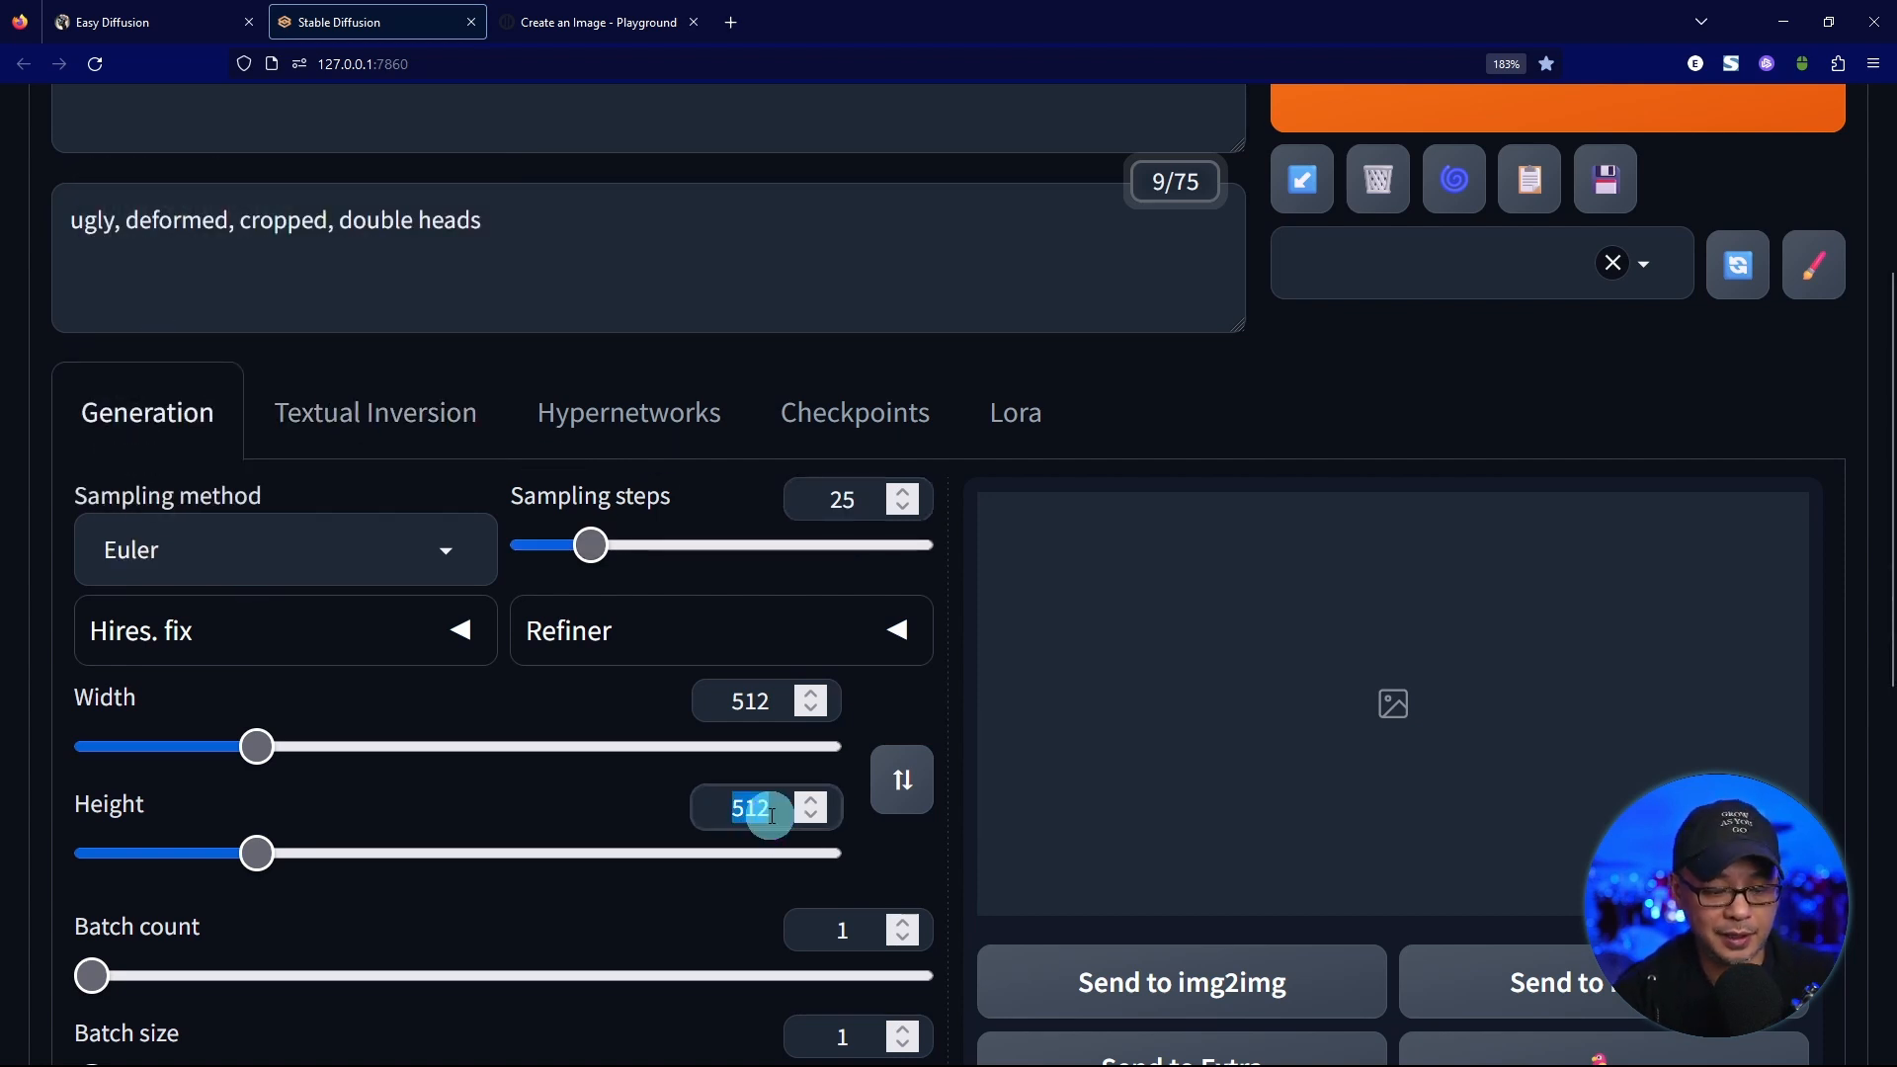
text(768)
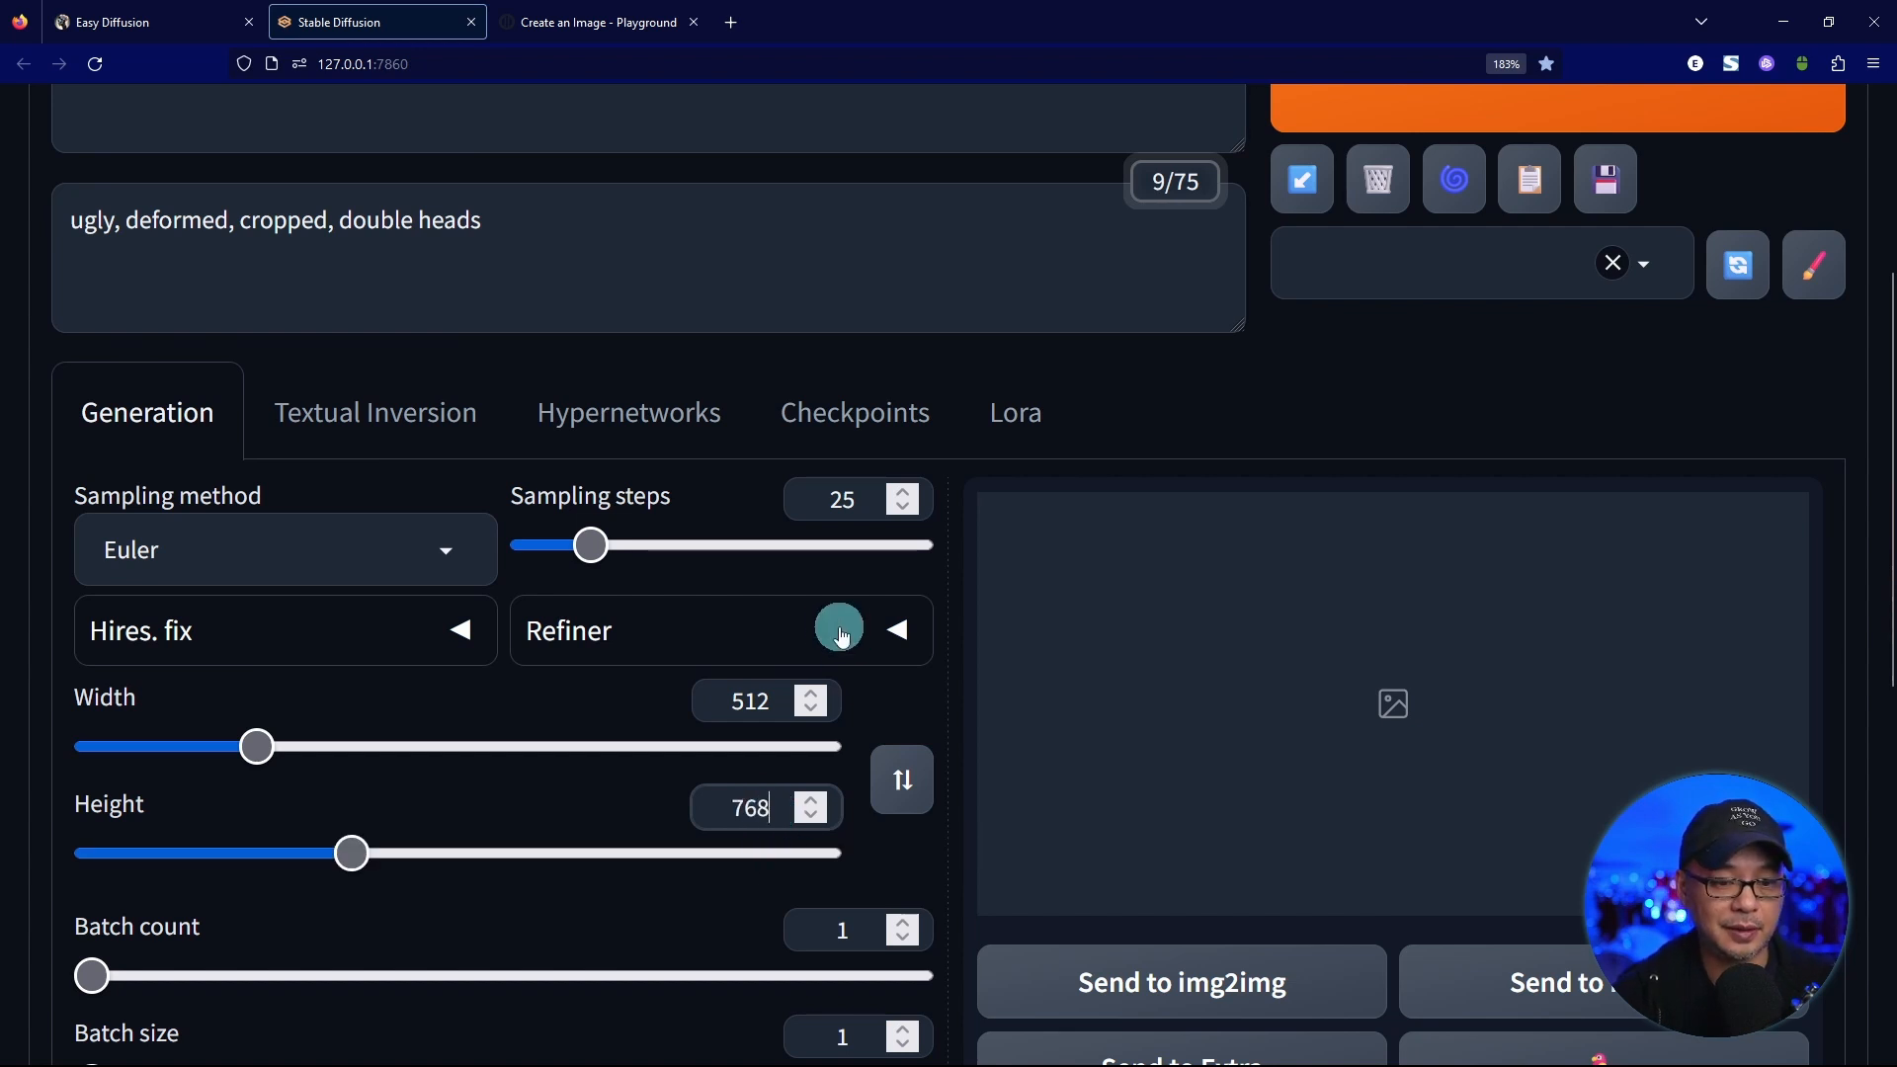
scroll(791, 602, down, 3)
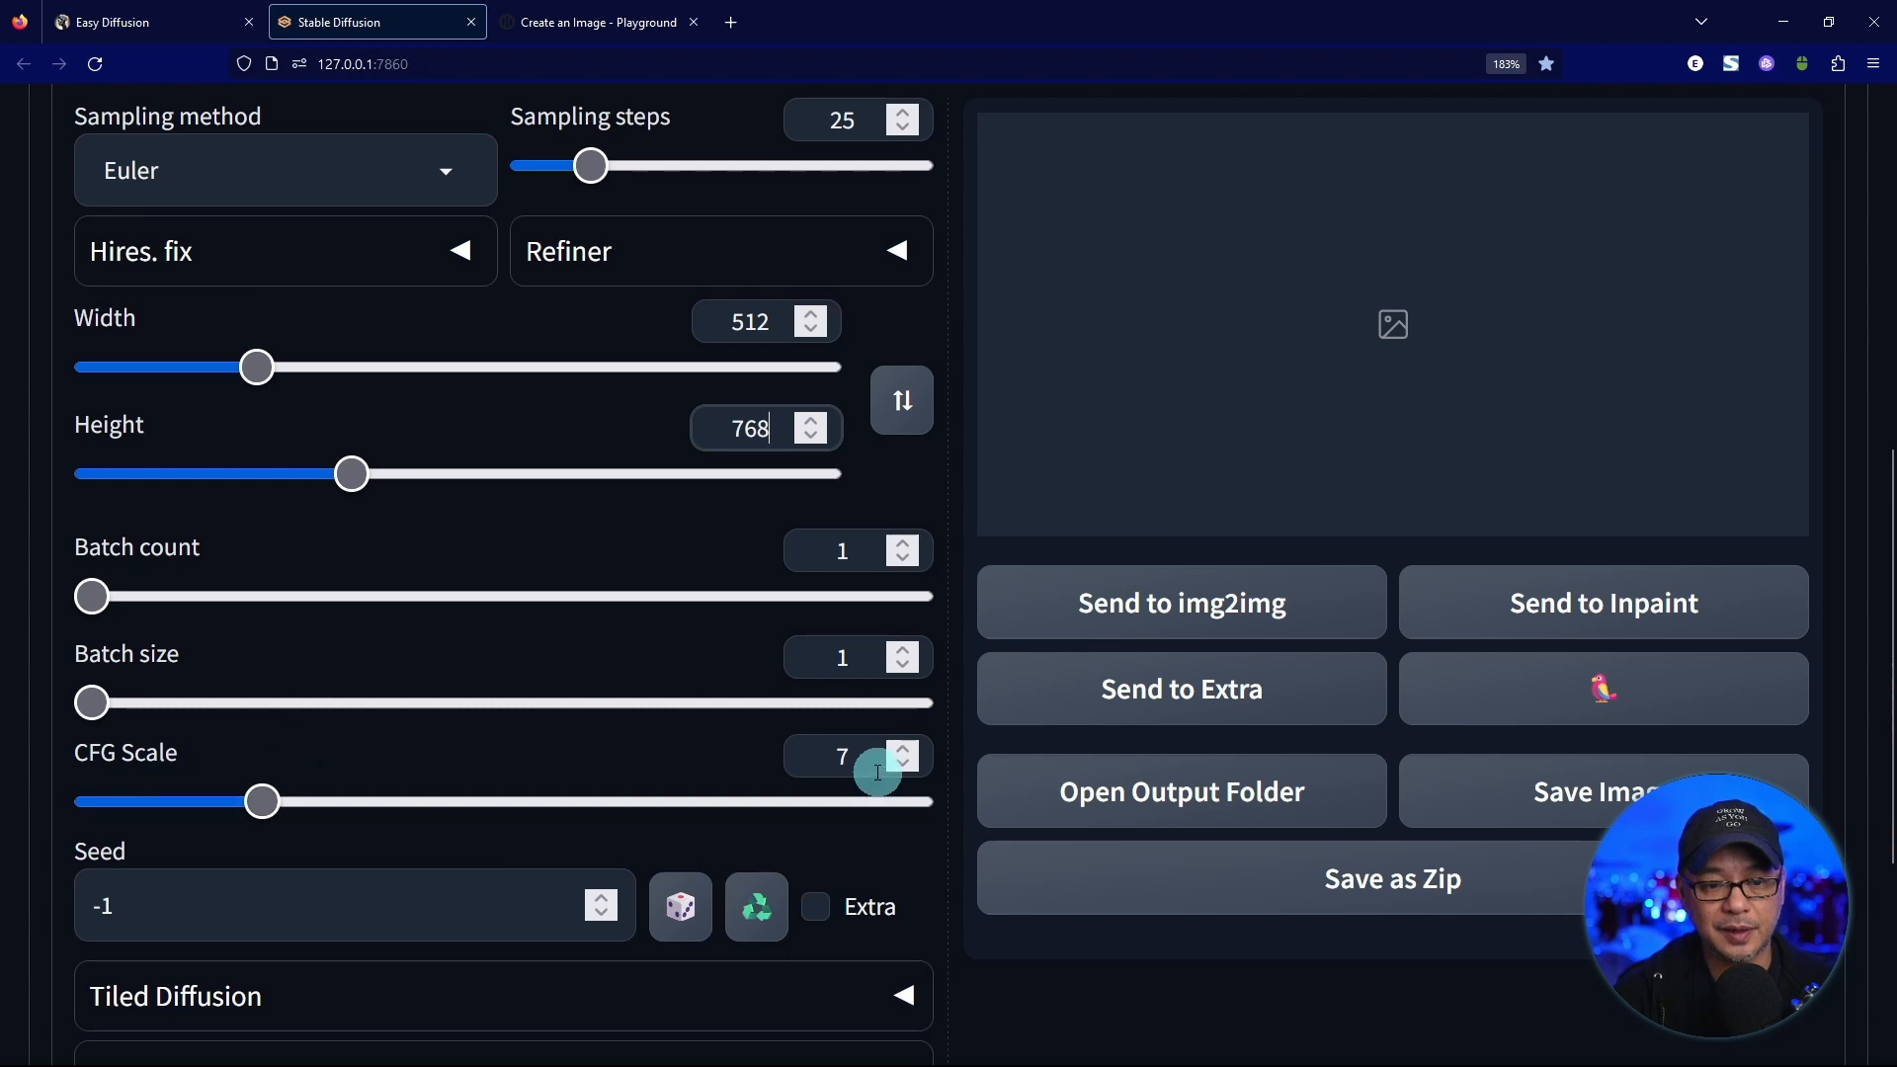
click(836, 757)
double_click(836, 756)
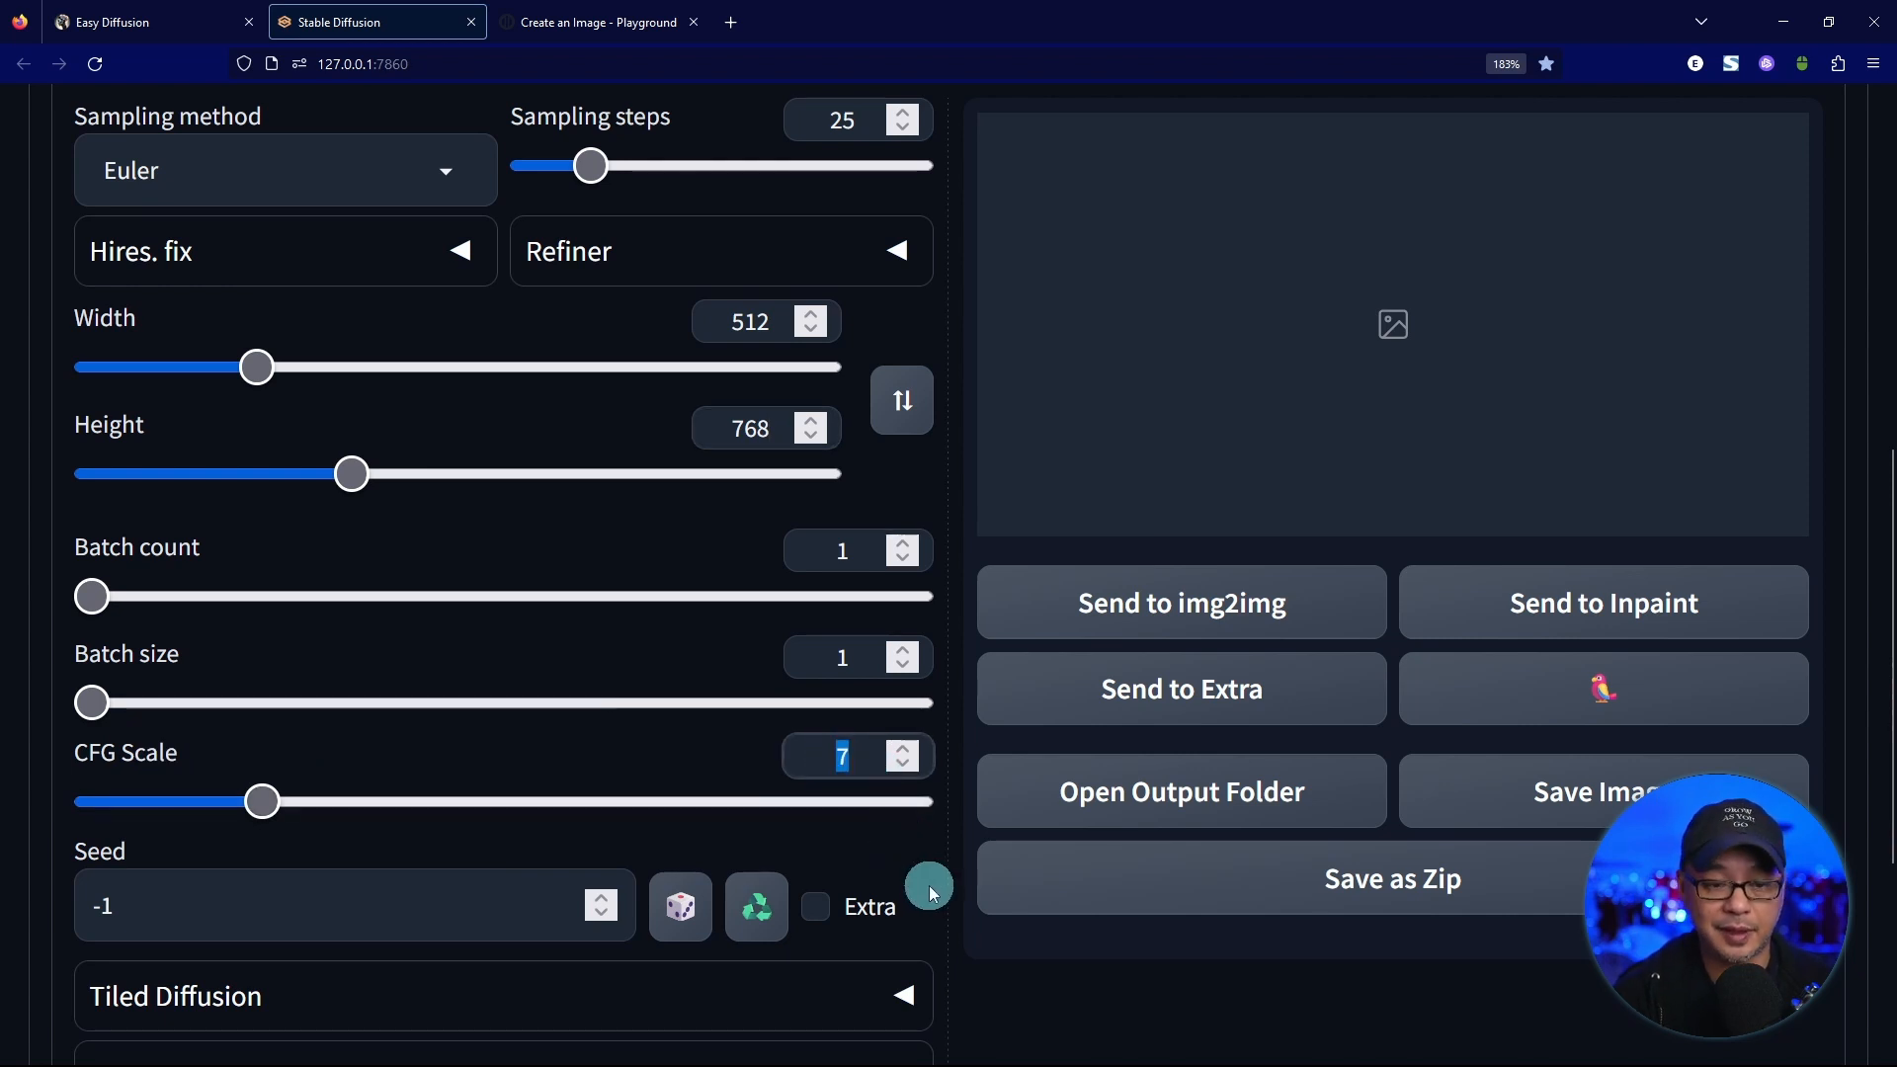
text(6)
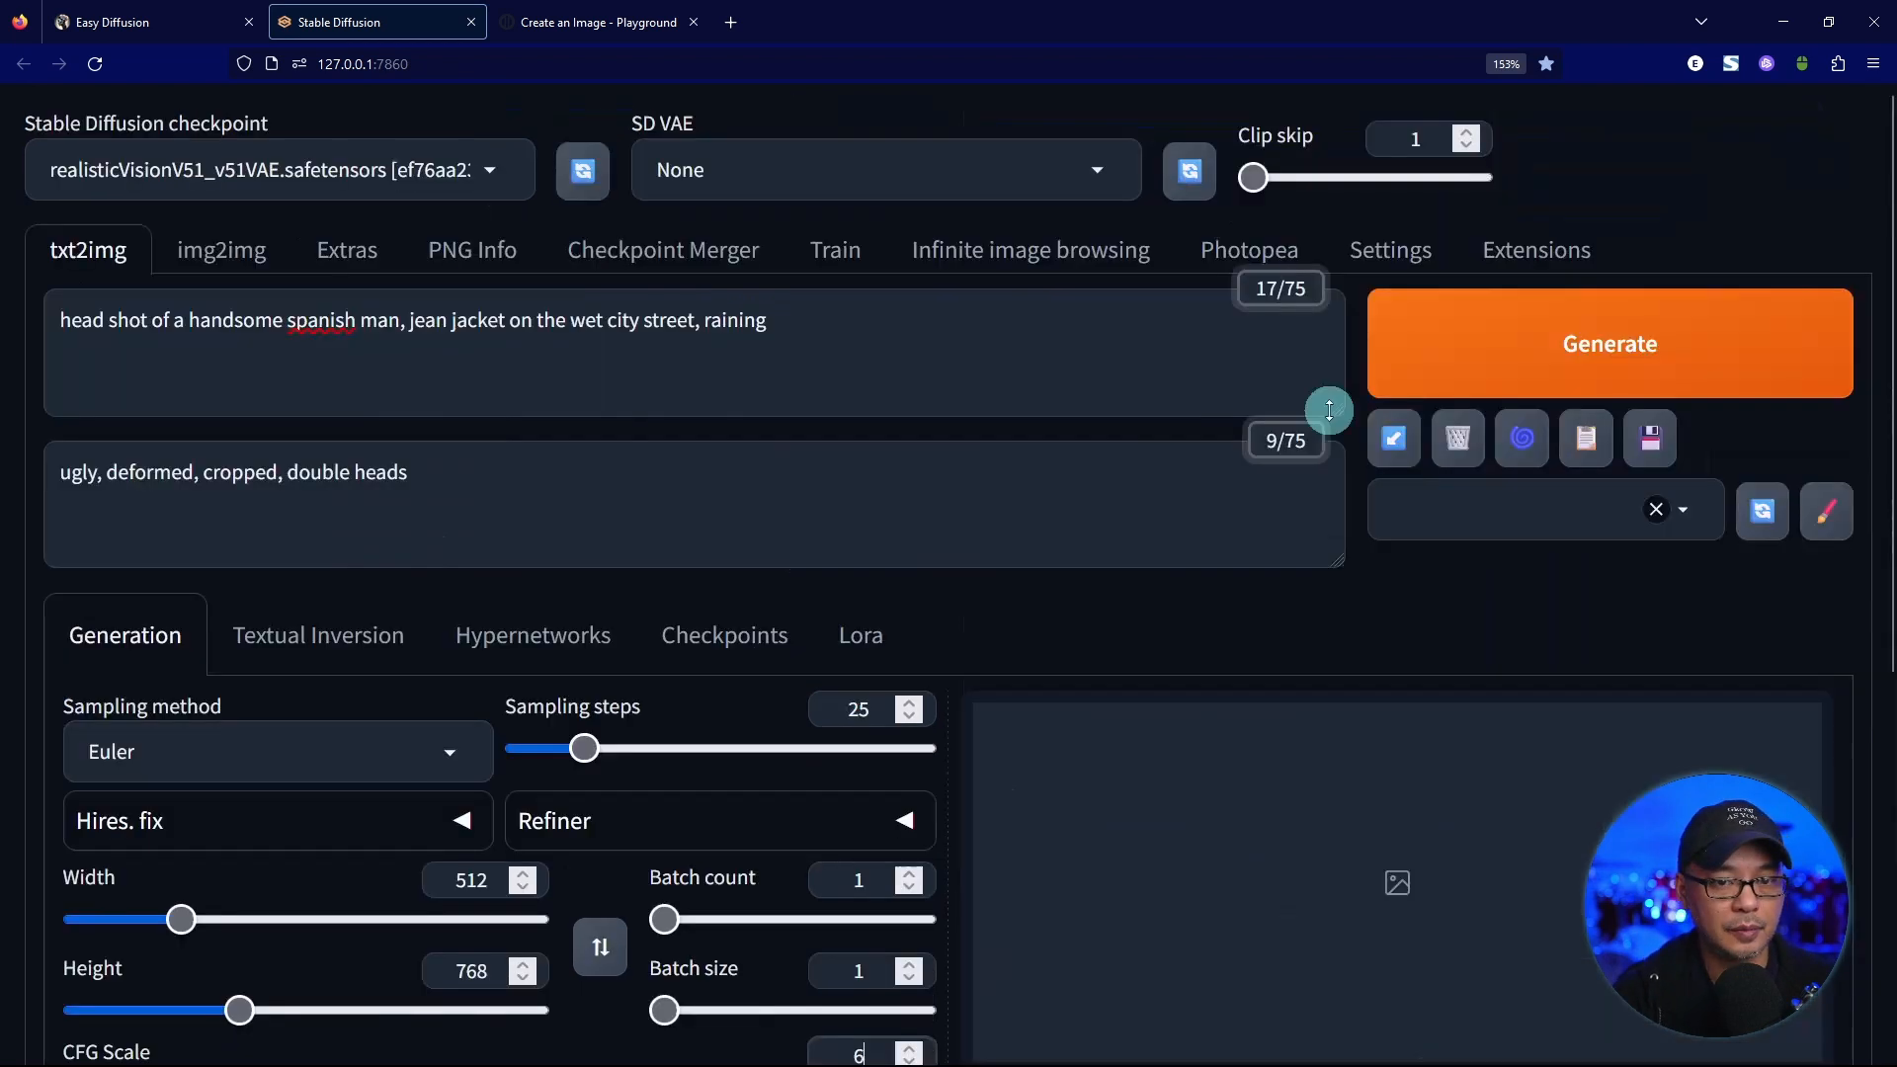
click(1422, 358)
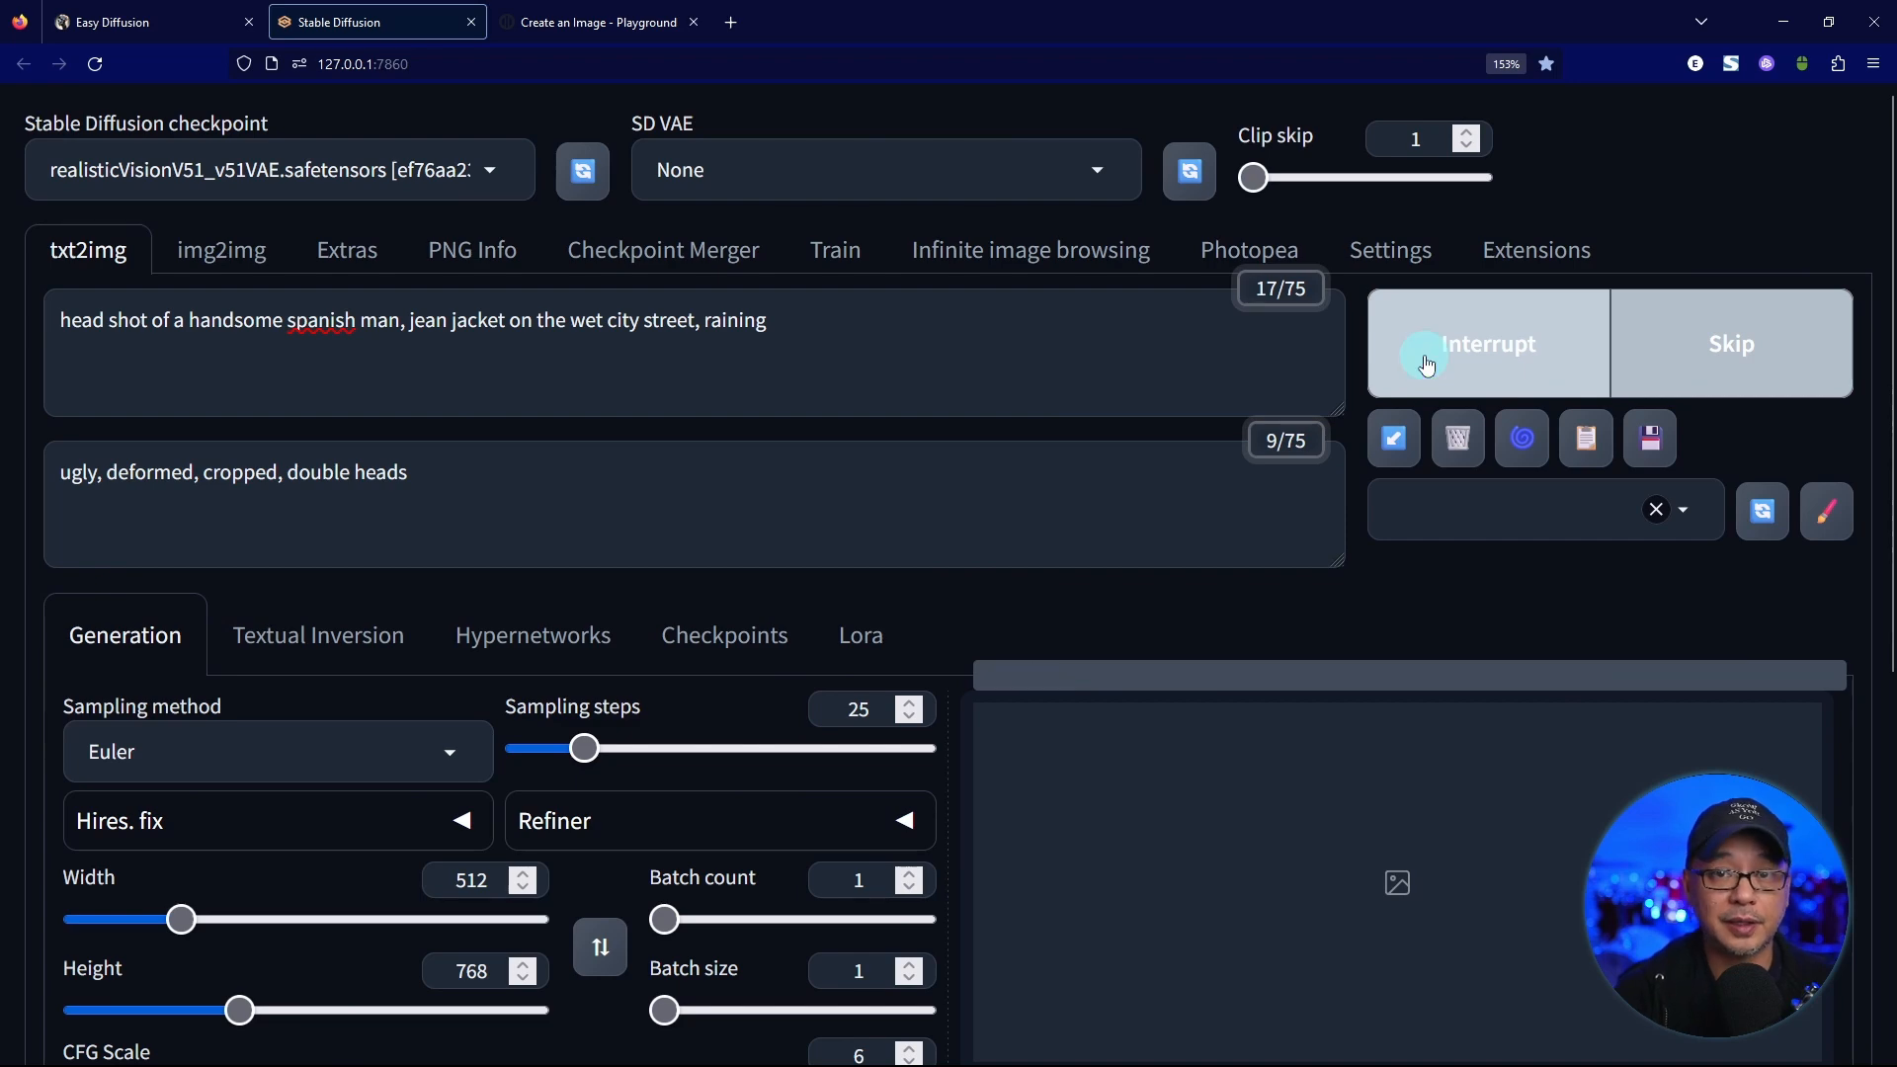
Switch to Playground and enter the copied main prompt about the handsome spanish man as its image prompt.
click(611, 24)
click(264, 591)
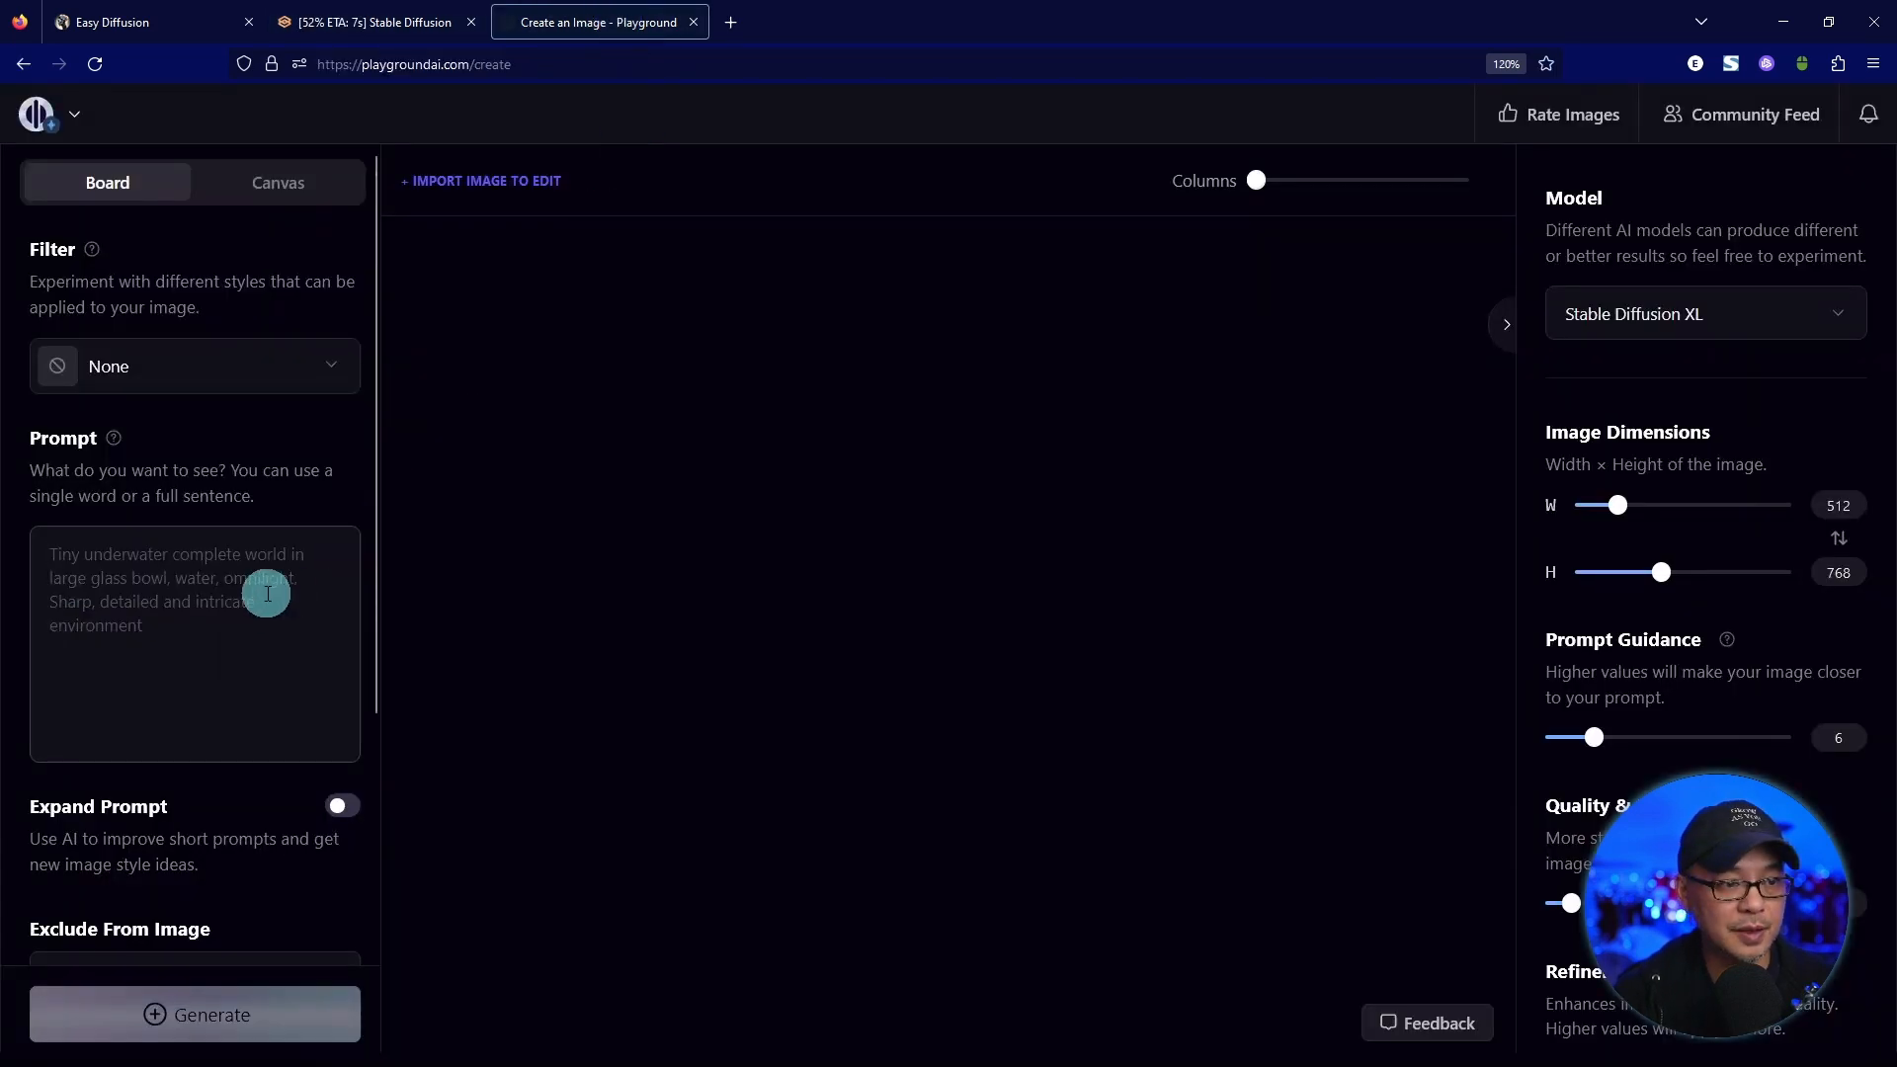
text(head shot of a handsome spanish man, jean jacket on the wet city street, raining)
Copy the negative prompt "ugly, deformed, cropped, double heads" from the Stable Diffusion web UI into Playground's Exclude From Image field.
click(425, 30)
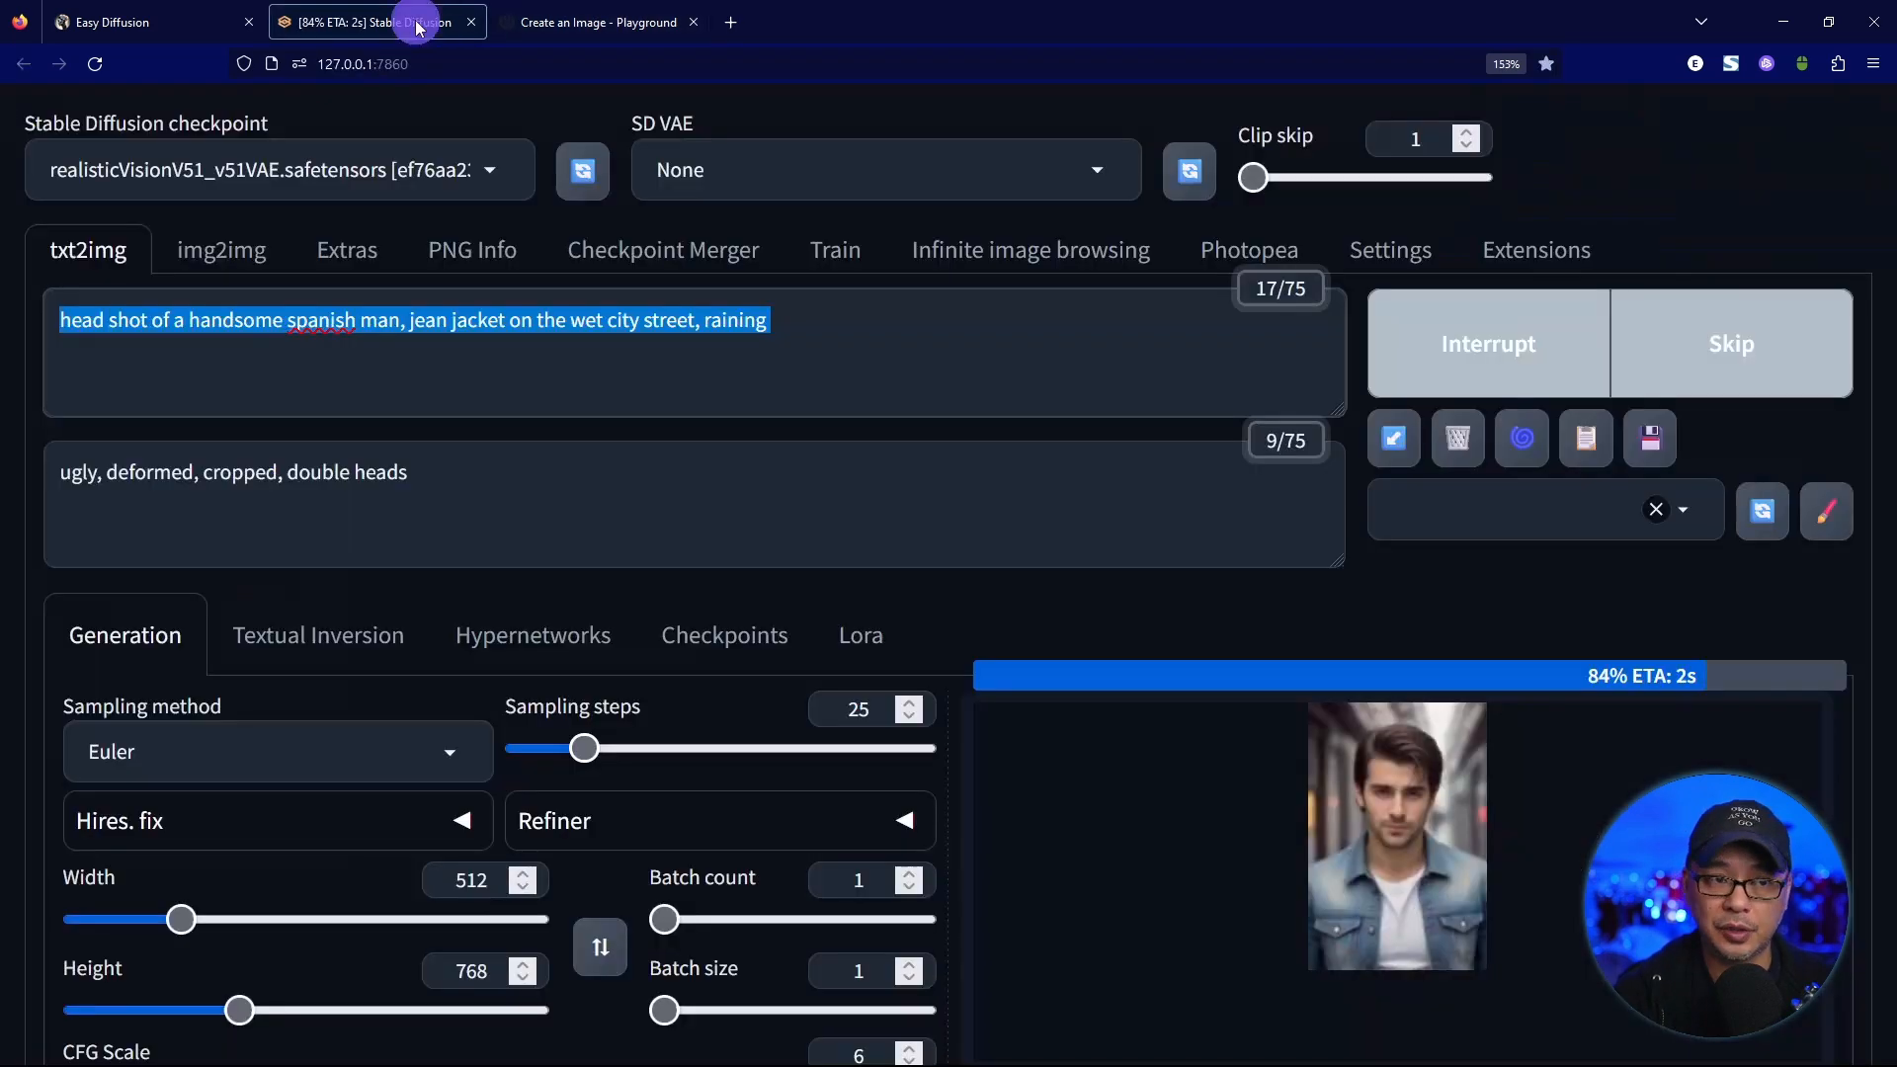
scroll(413, 623, down, 3)
scroll(365, 714, up, 3)
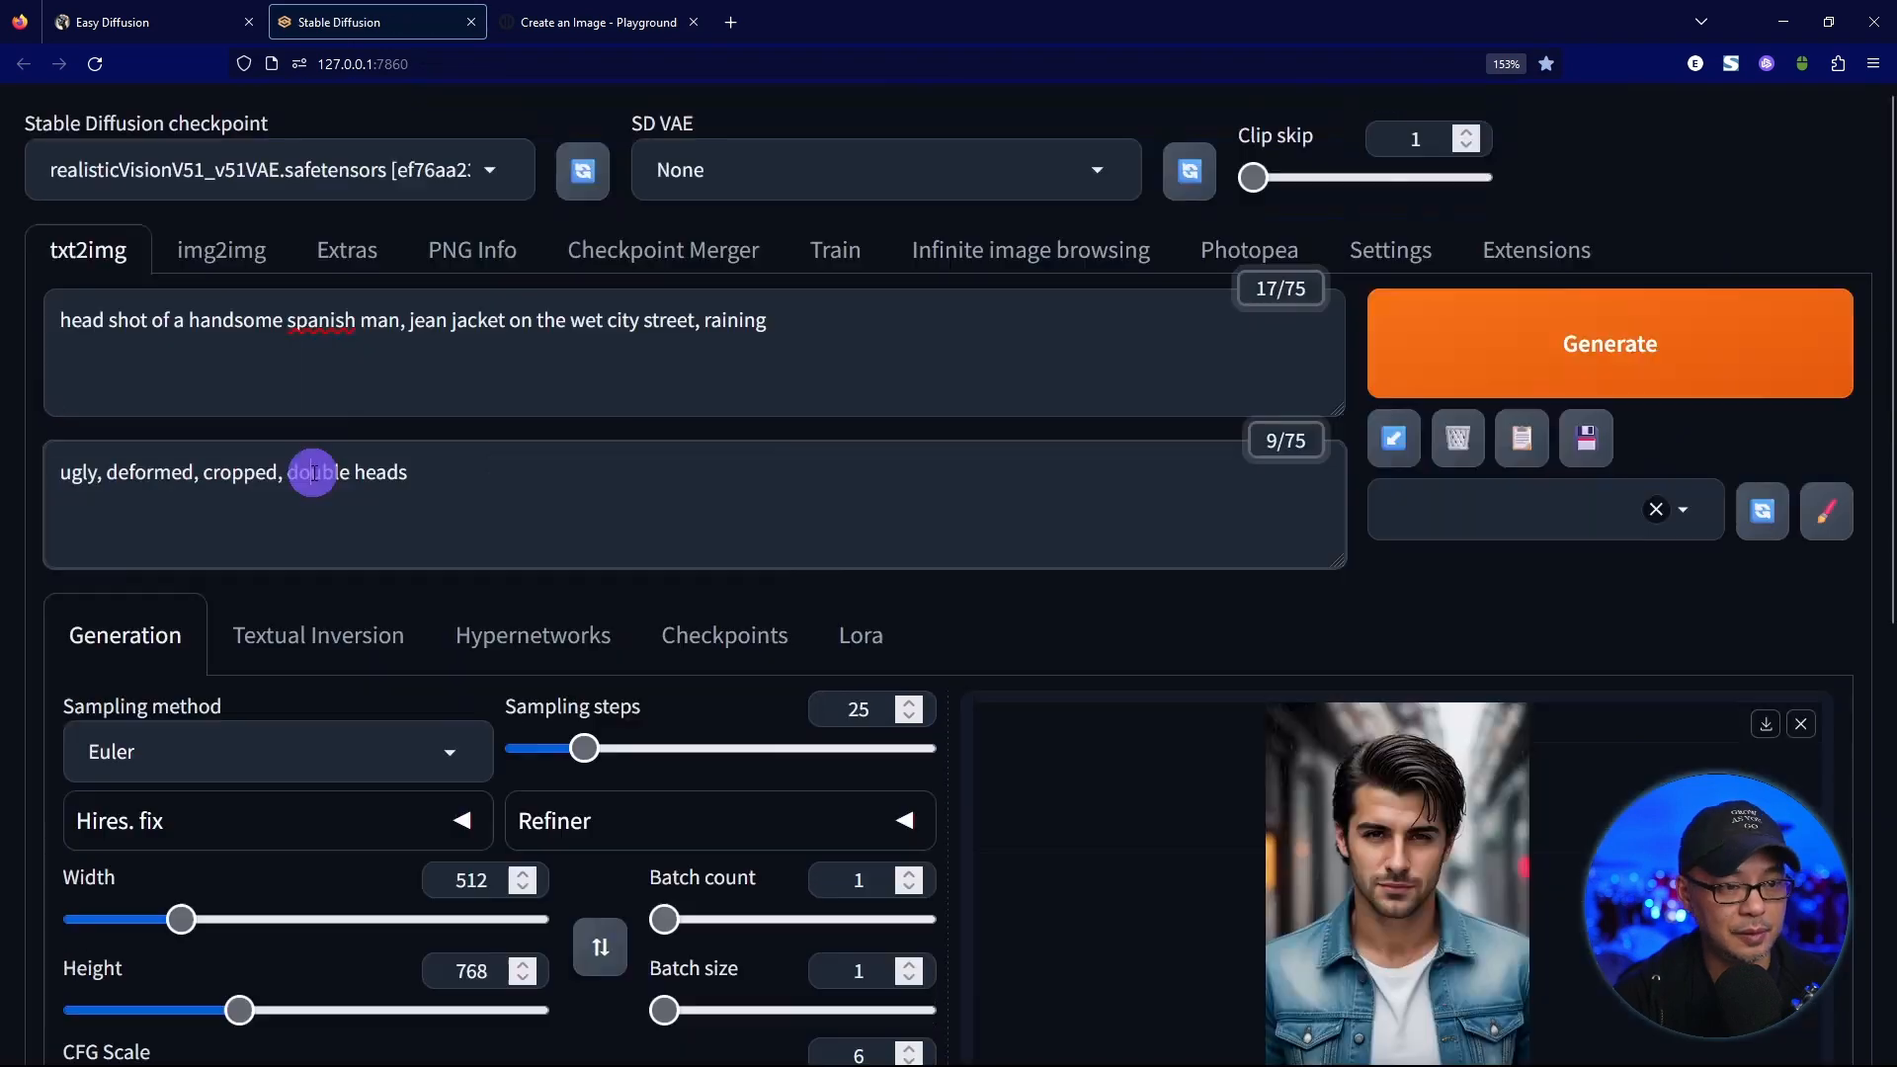
triple_click(312, 472)
key(ctrl+c)
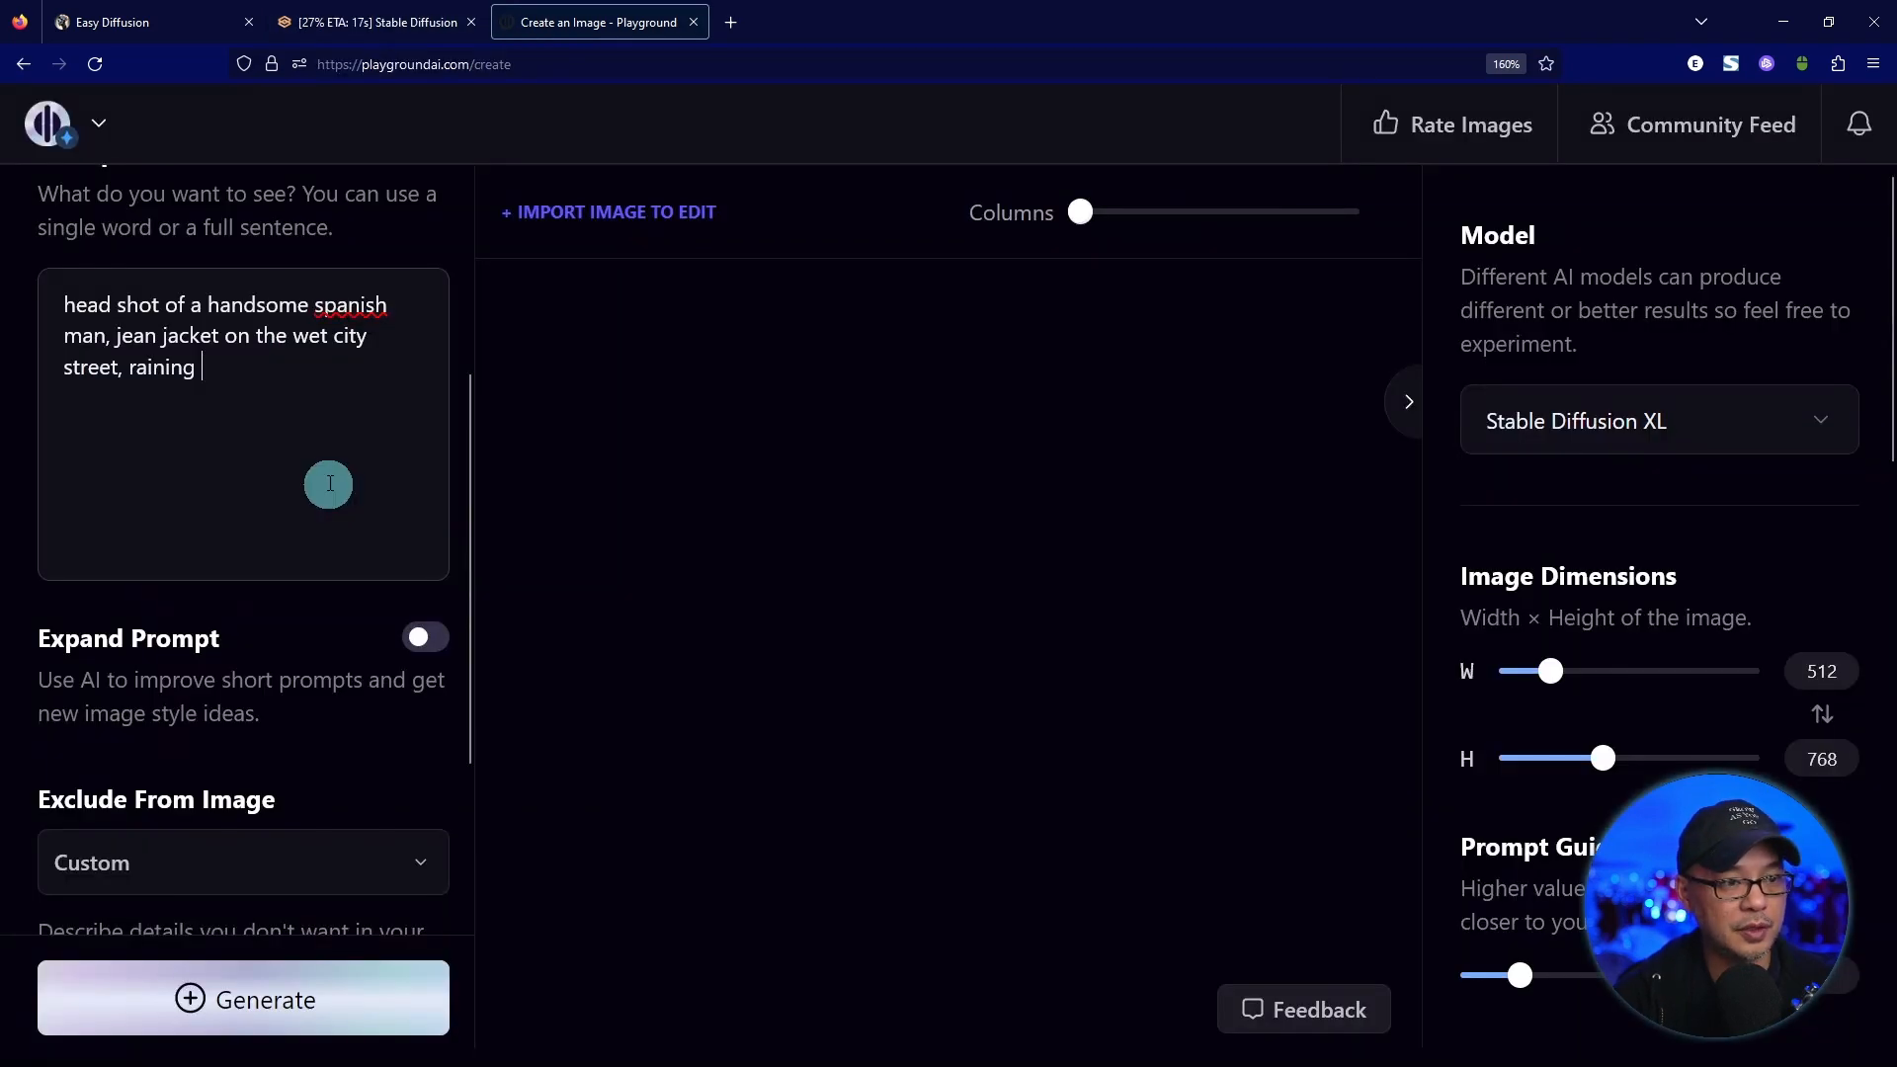
scroll(330, 483, up, 2)
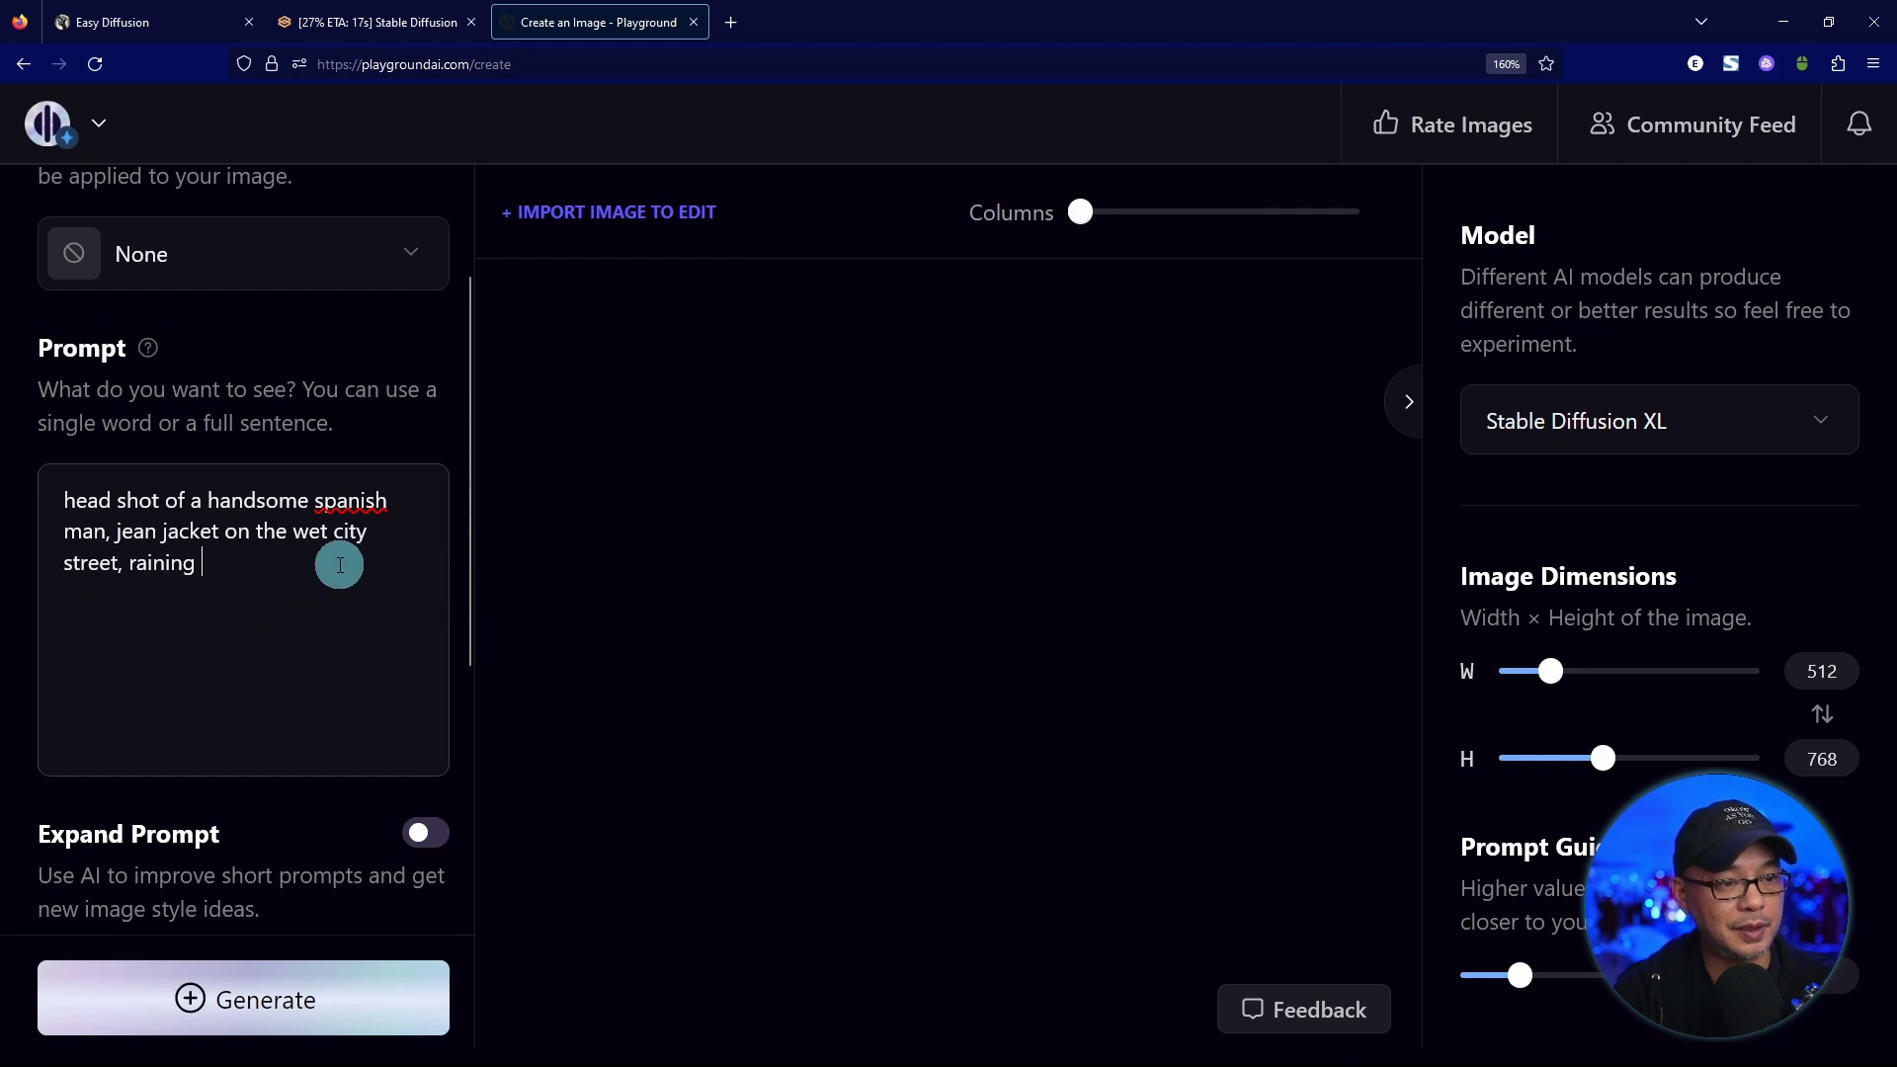
scroll(208, 553, down, 6)
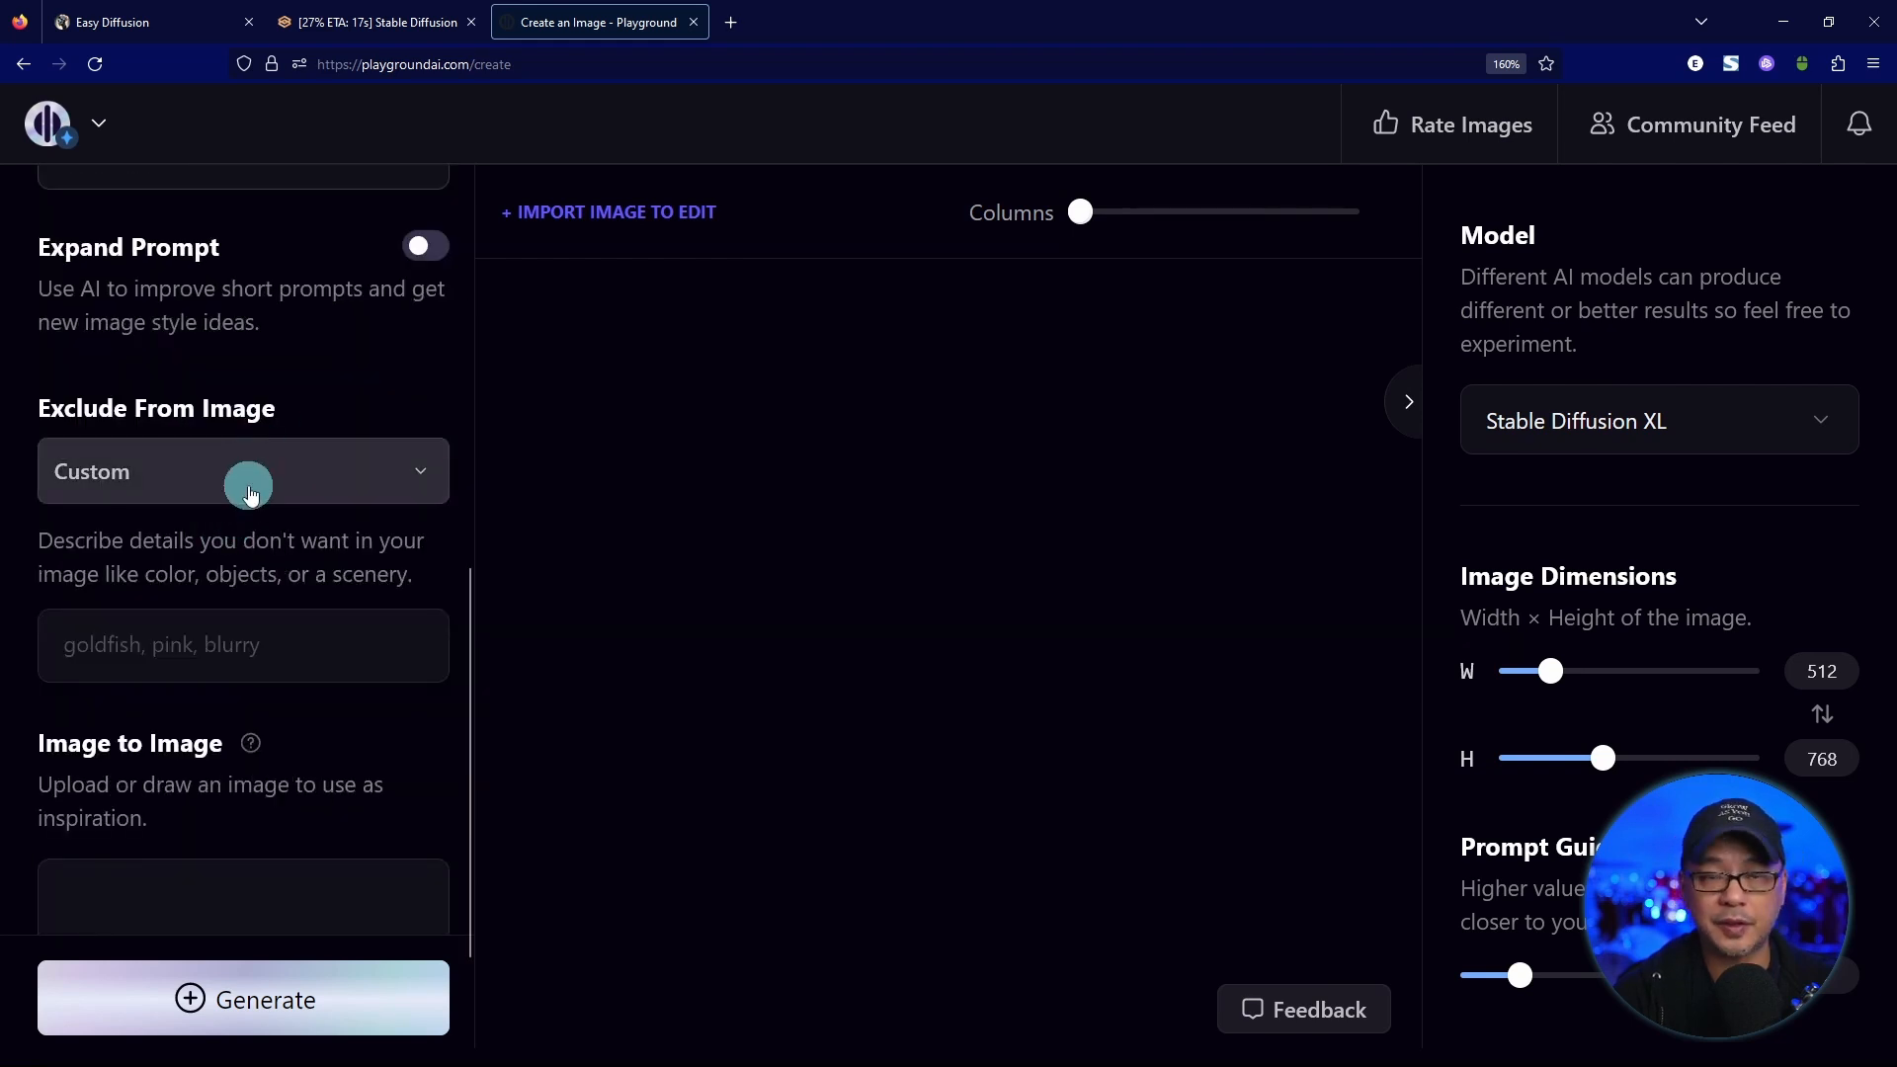
click(359, 638)
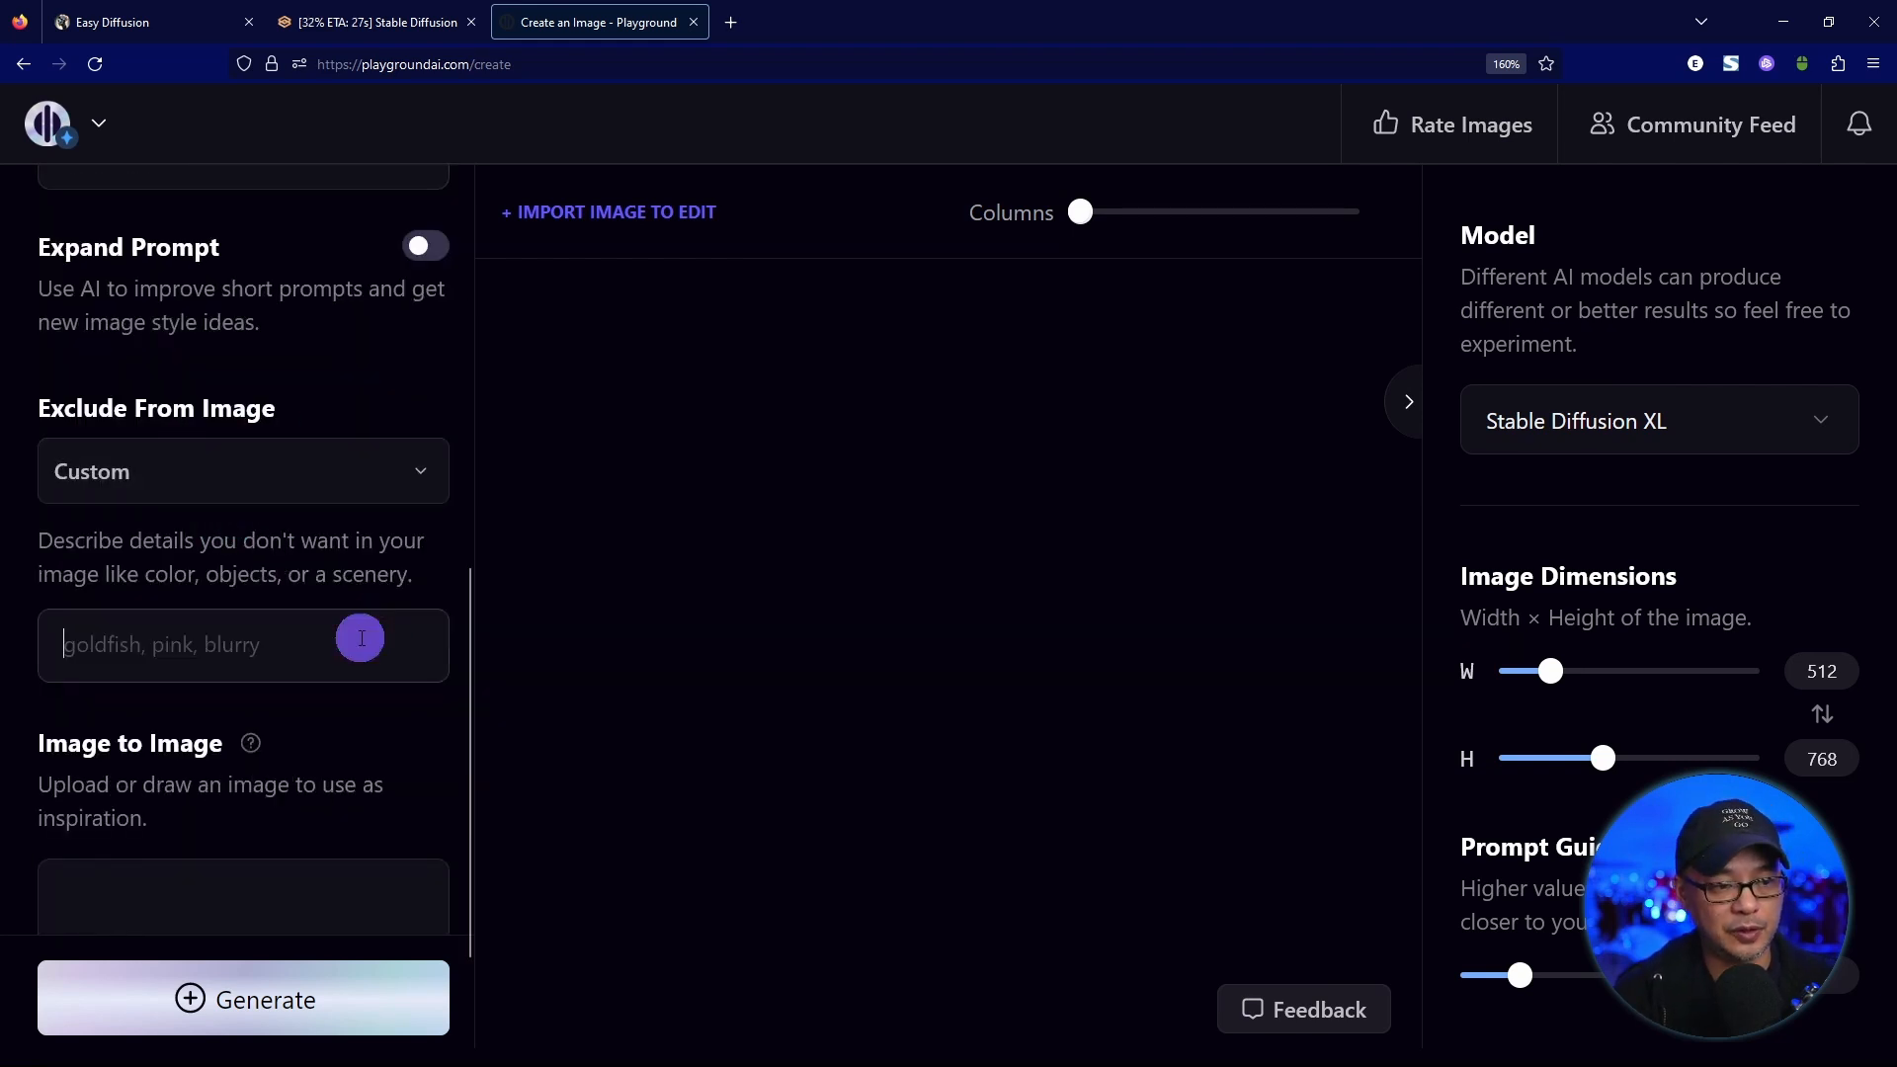
key(ctrl+v)
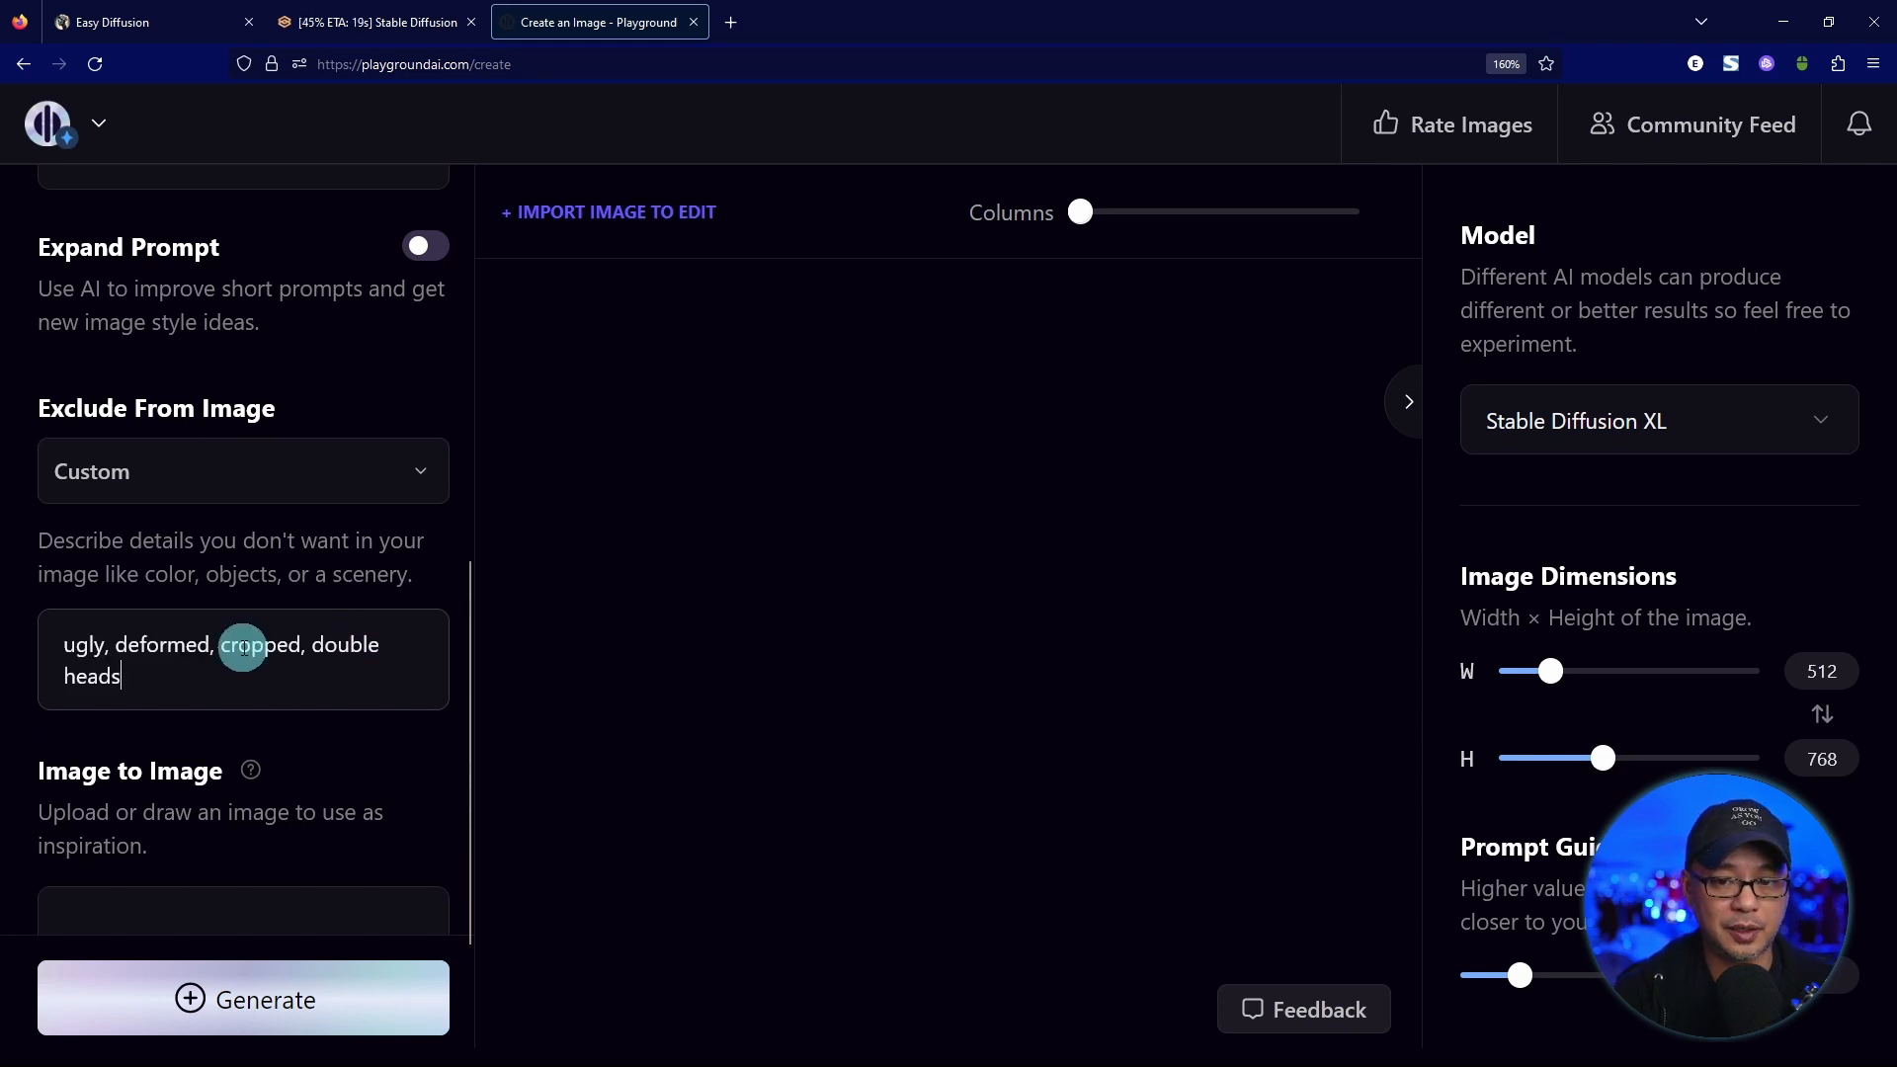
Choose the Realistic Vision 2 filter in Playground with Stable Diffusion 1.5 as the model.
scroll(326, 551, up, 3)
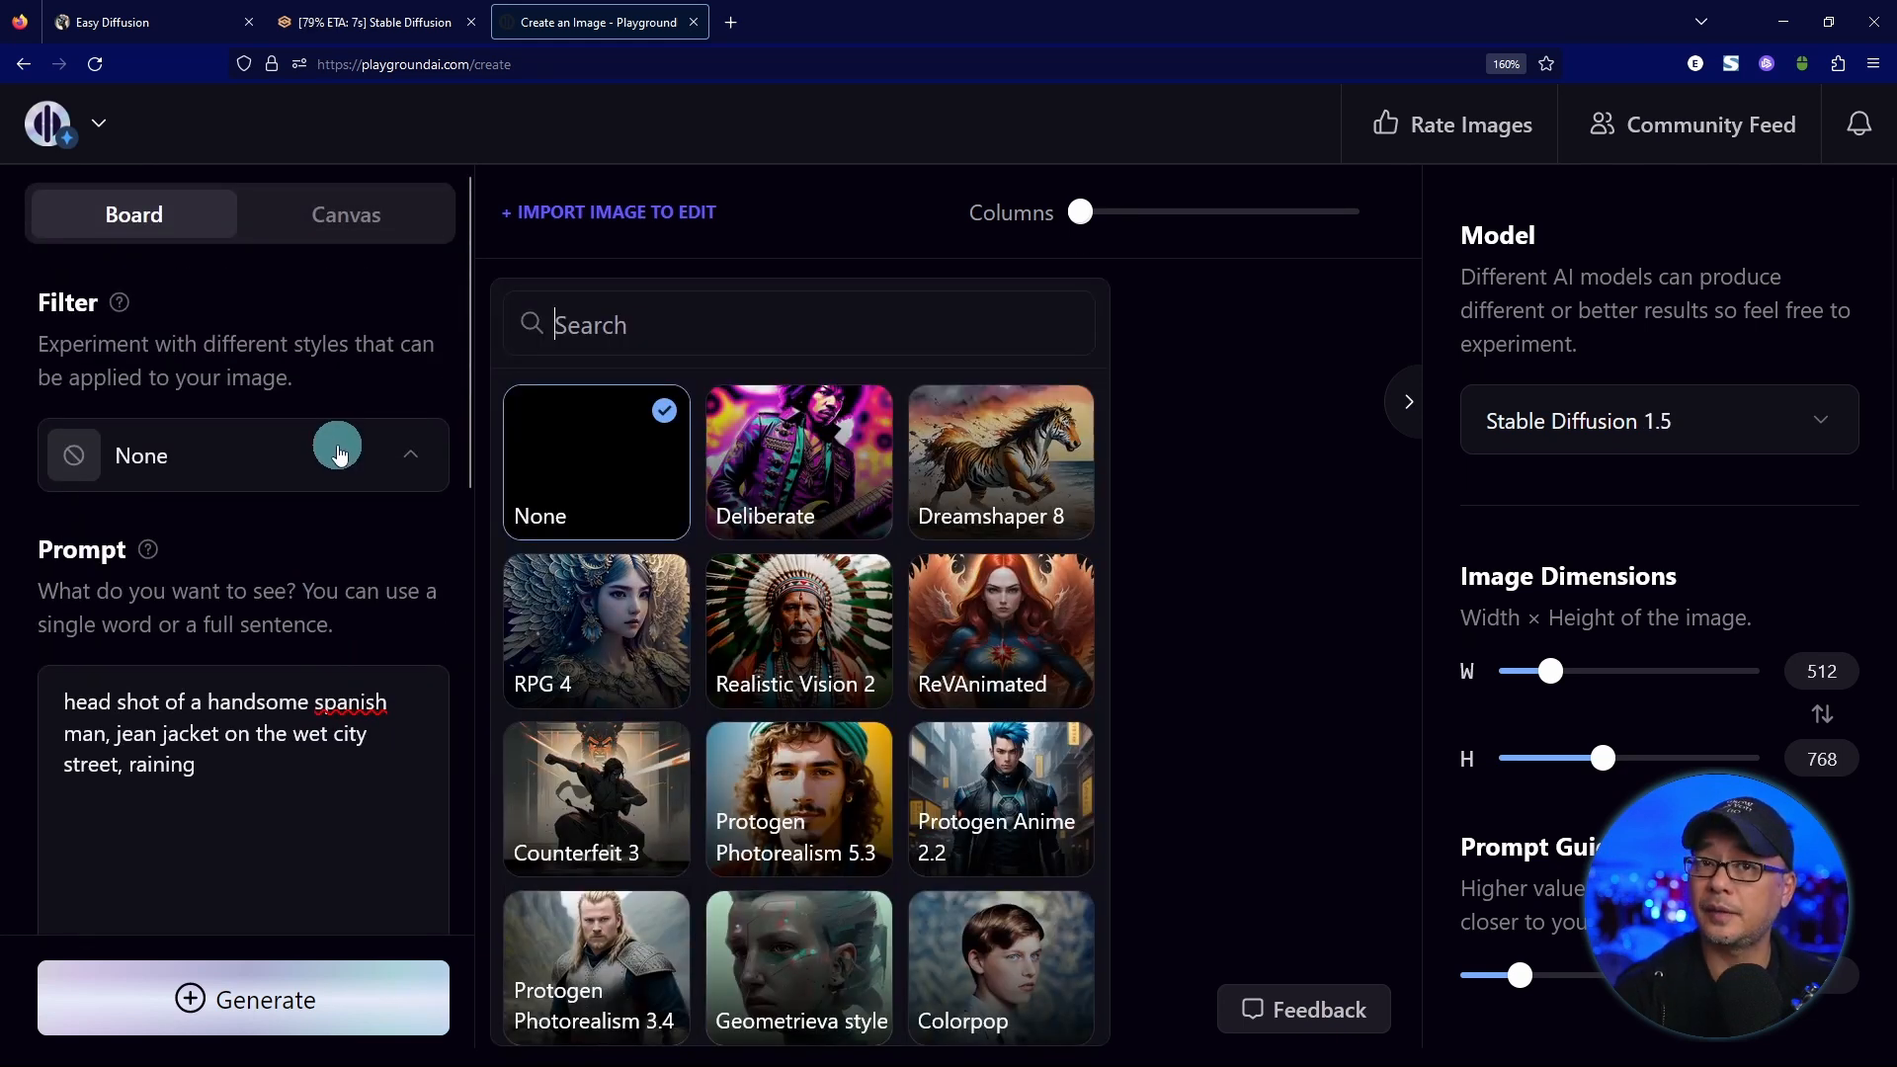
click(814, 652)
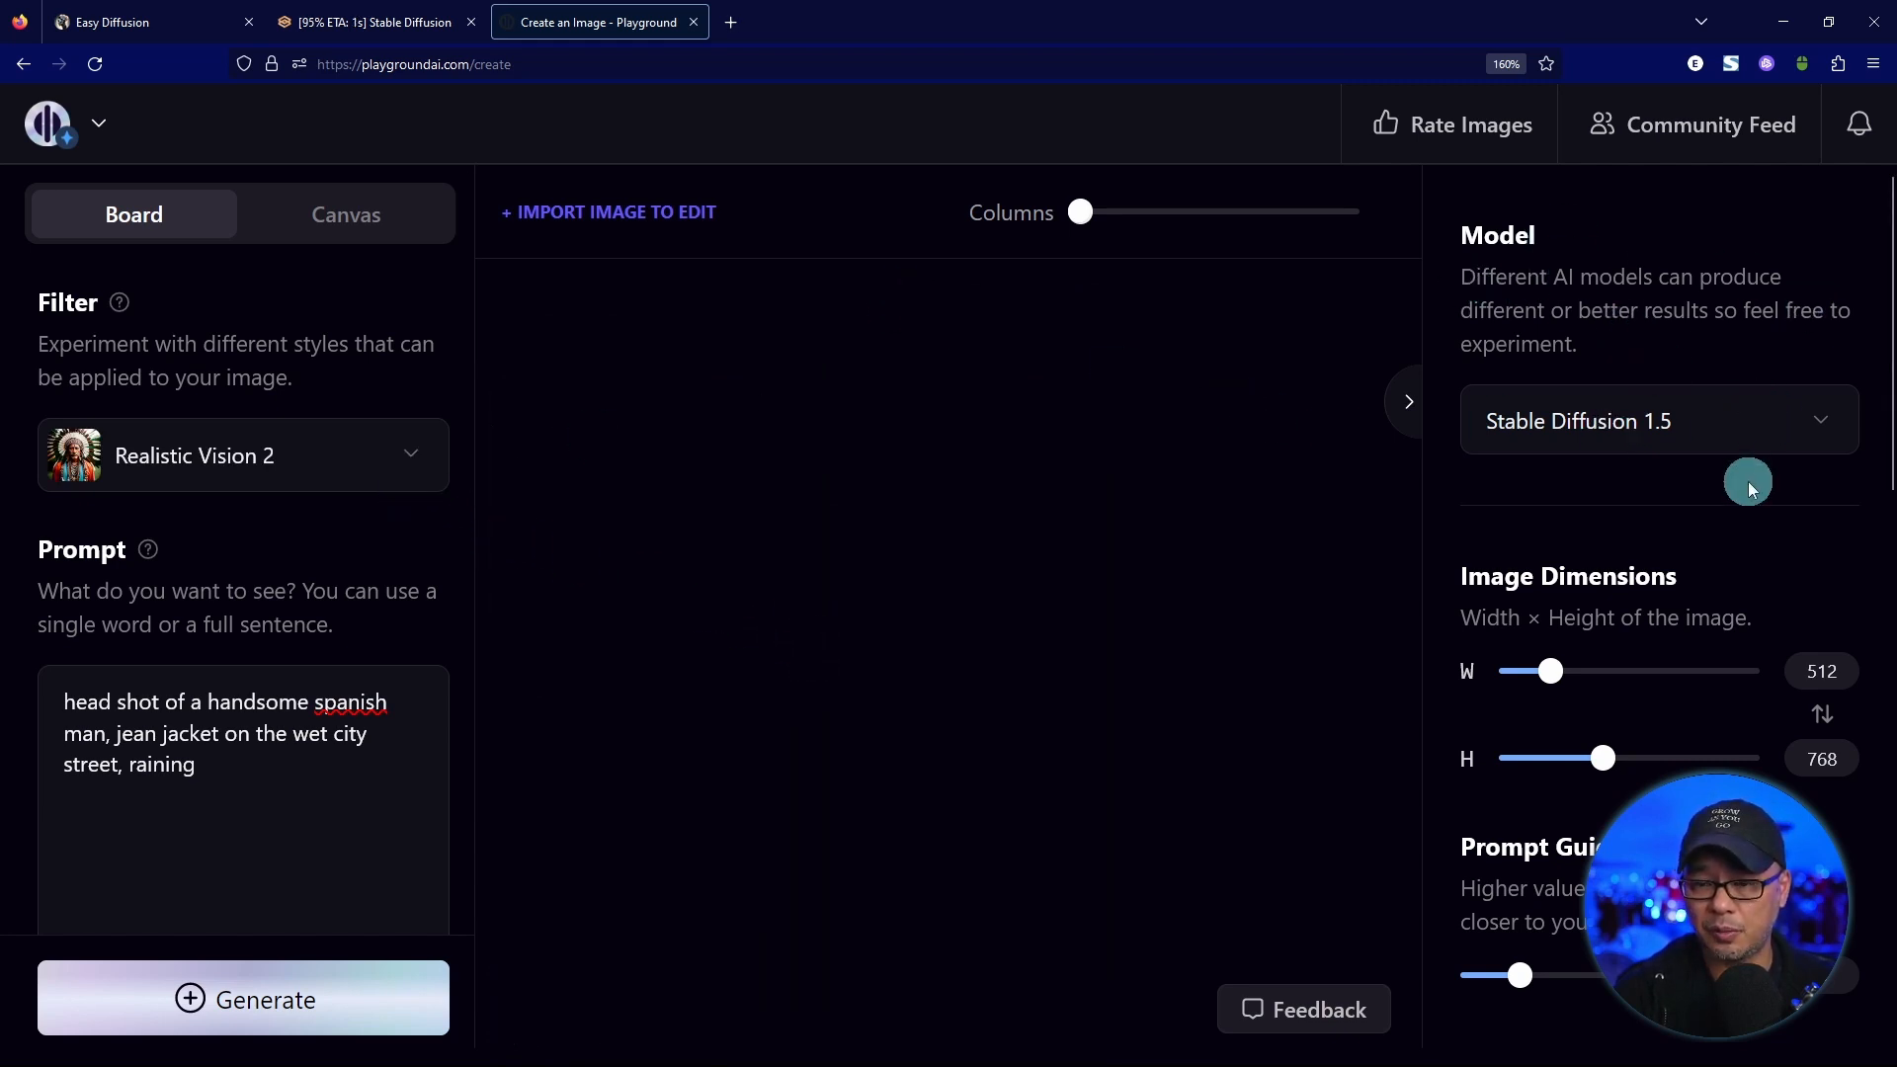
click(1693, 425)
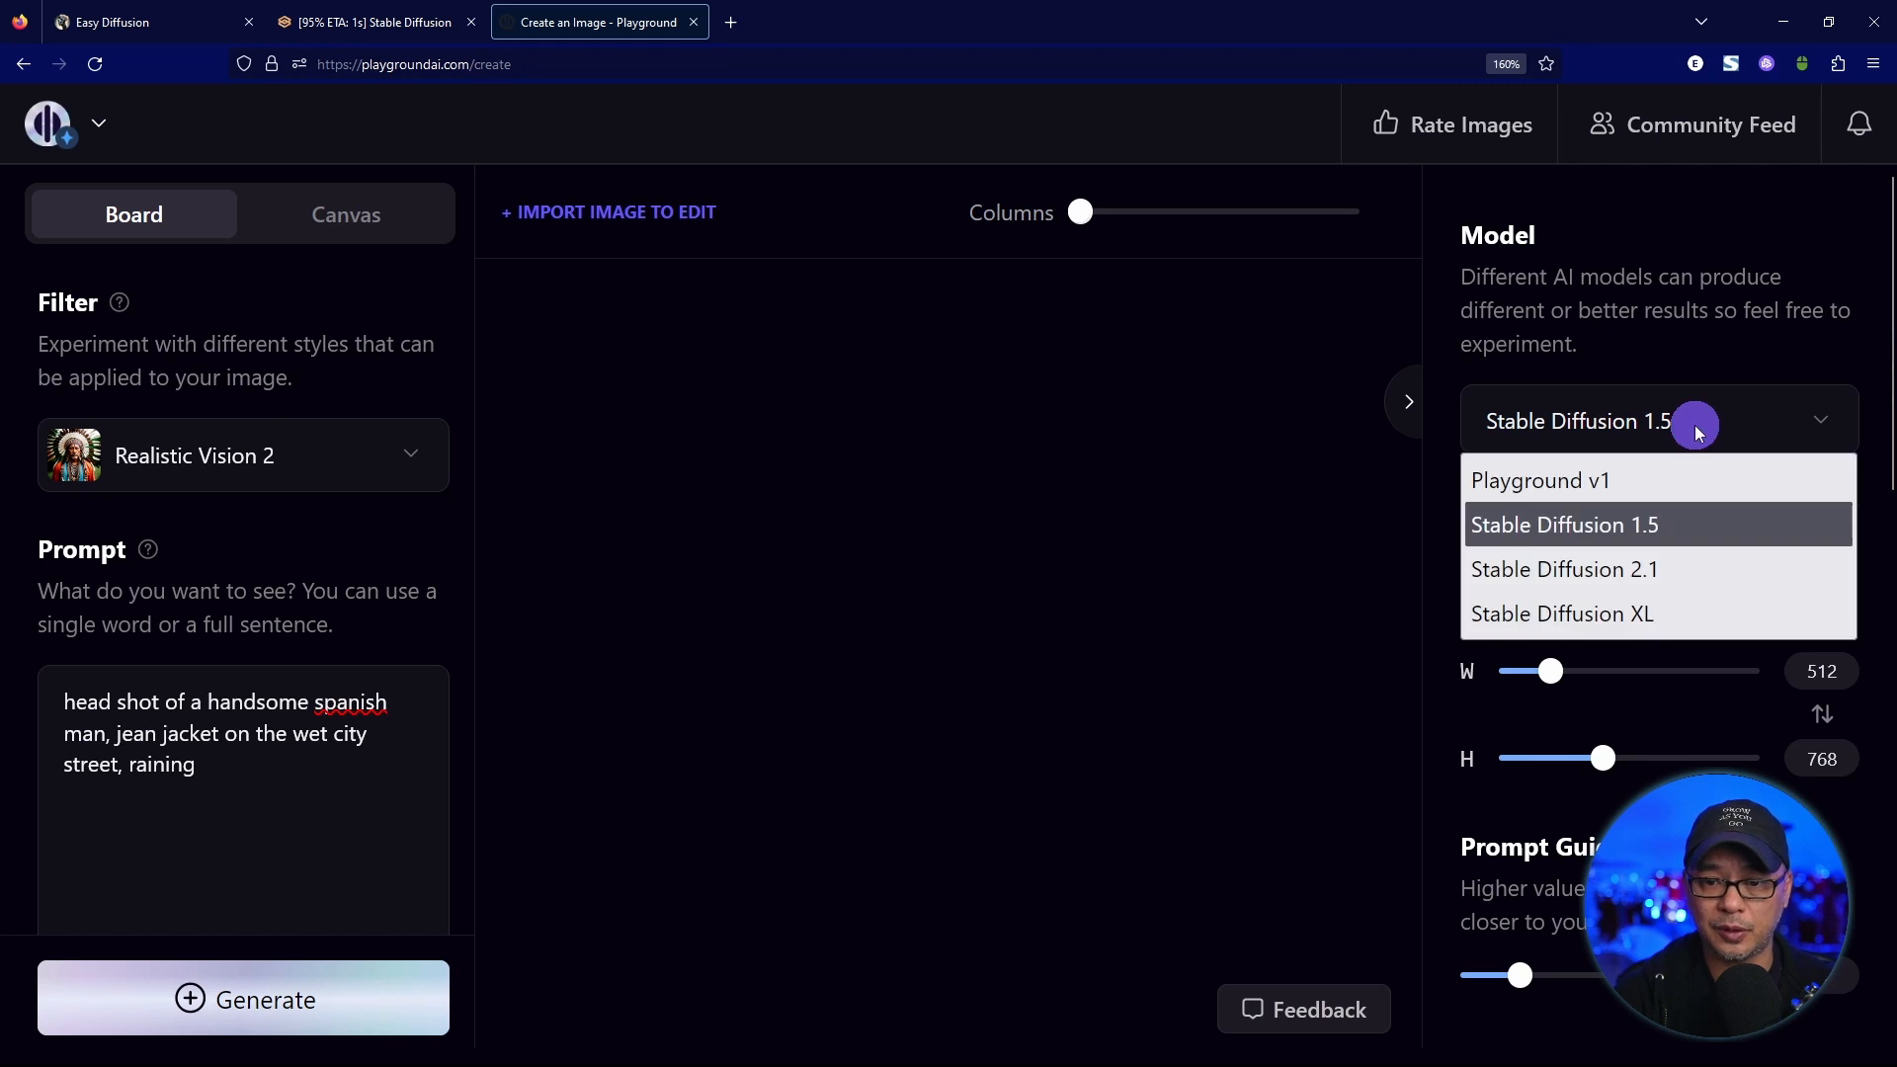
click(1669, 525)
Check the dimensions, prompt guidance and quality settings, set the sampler to Euler, and generate the images.
scroll(1660, 519, down, 2)
scroll(1659, 514, down, 2)
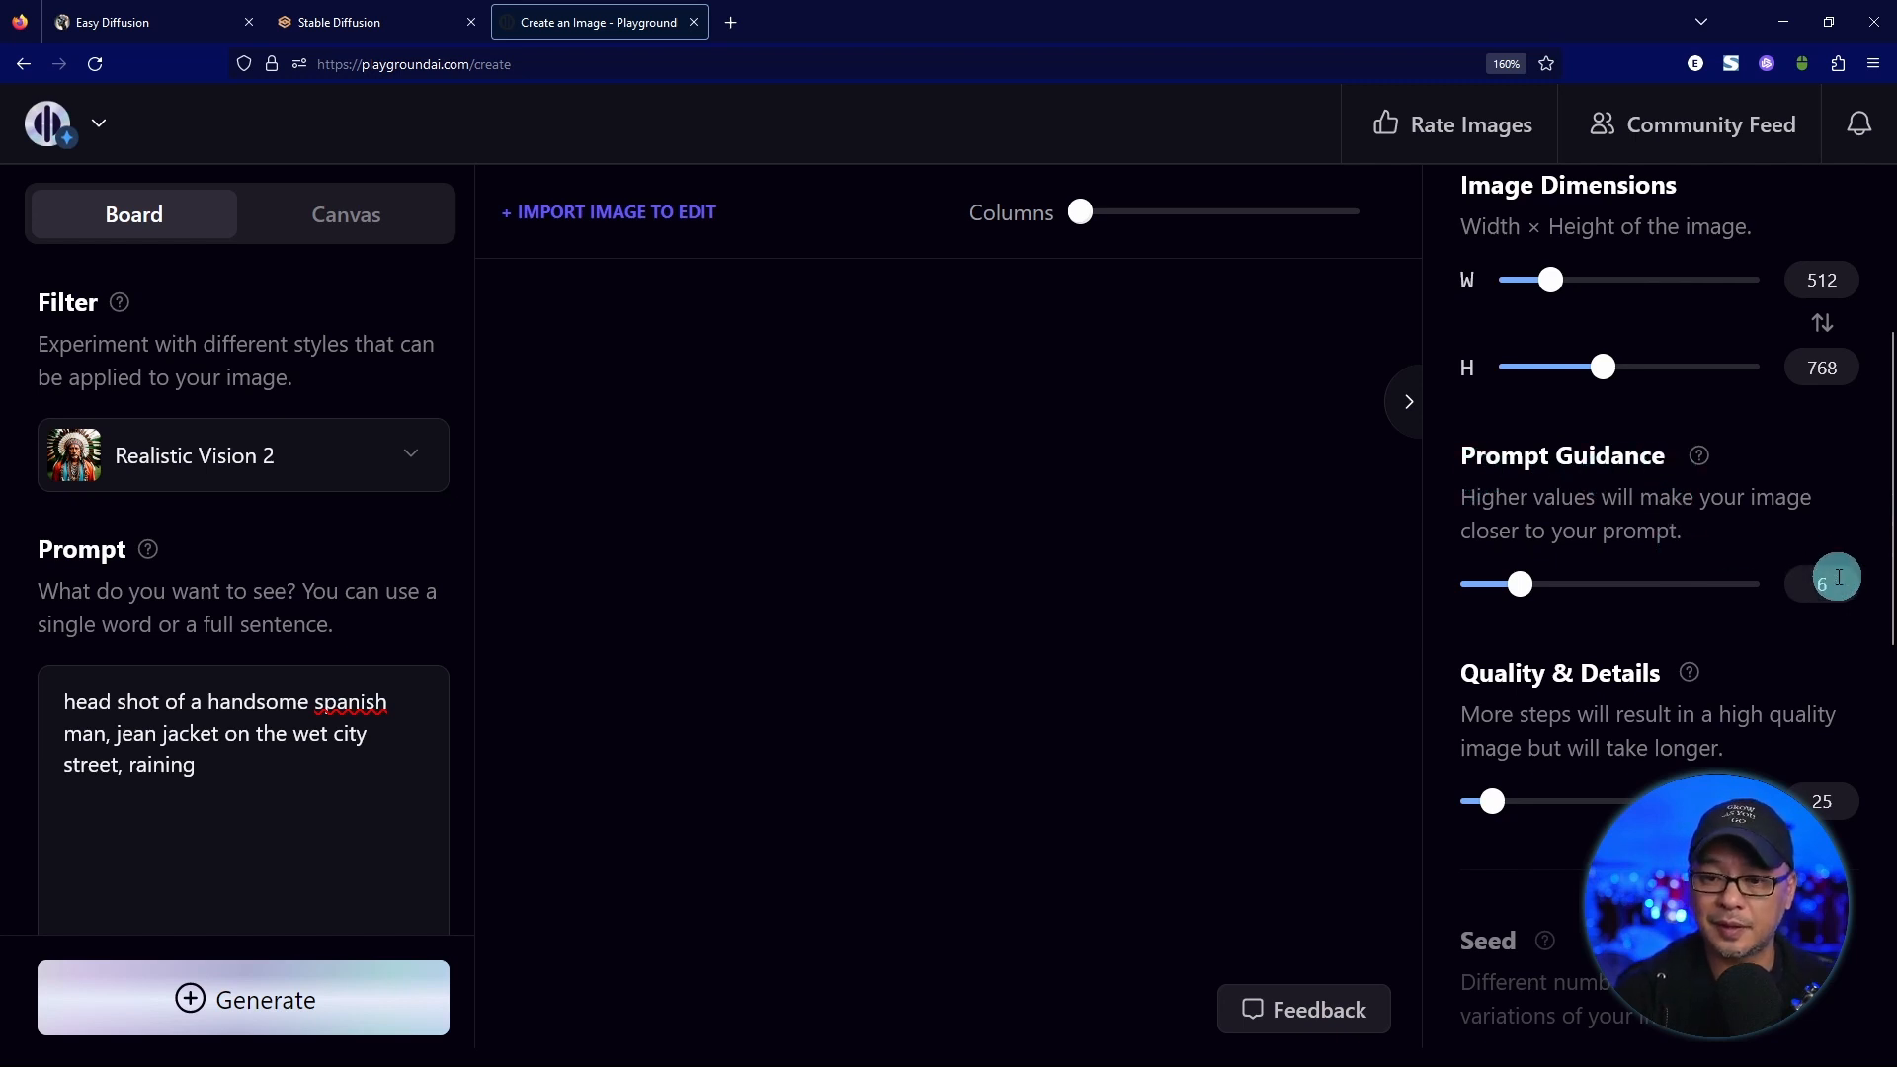
scroll(1721, 500, down, 4)
scroll(1721, 499, up, 2)
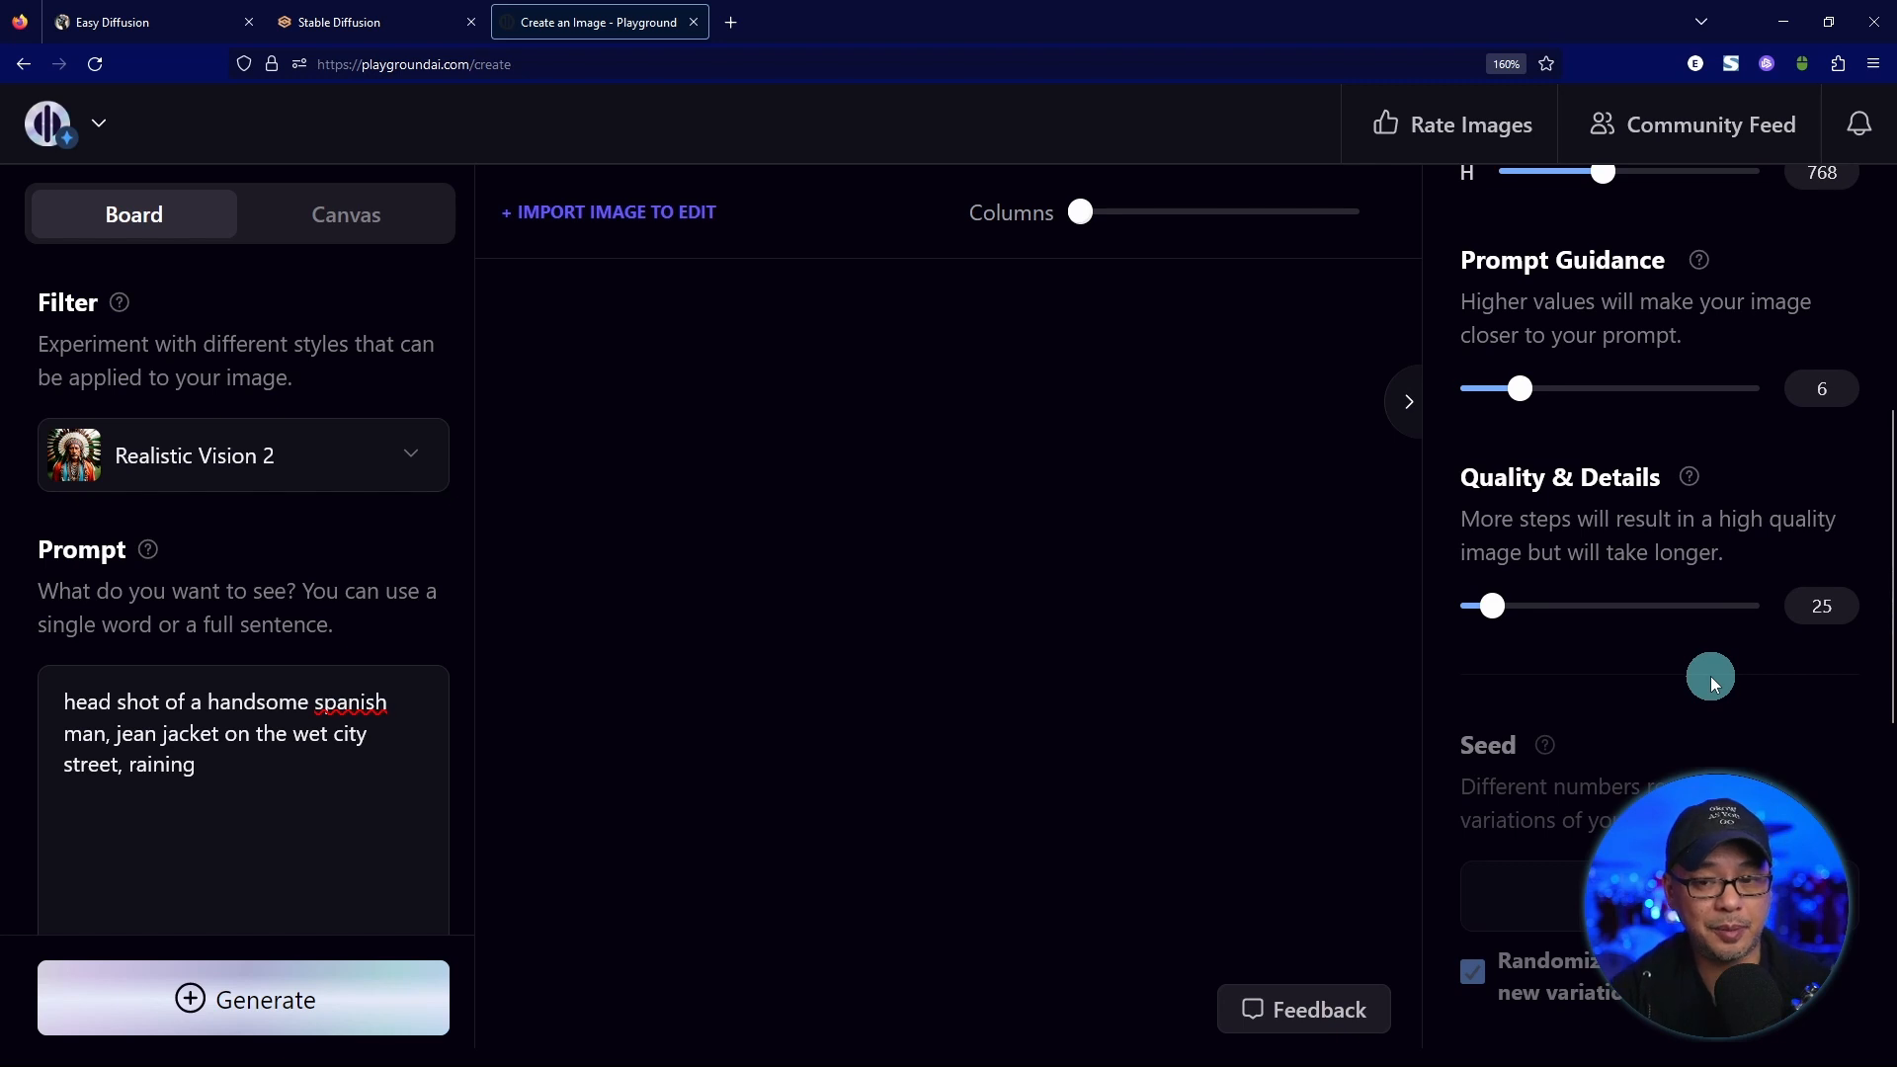
scroll(1703, 584, down, 4)
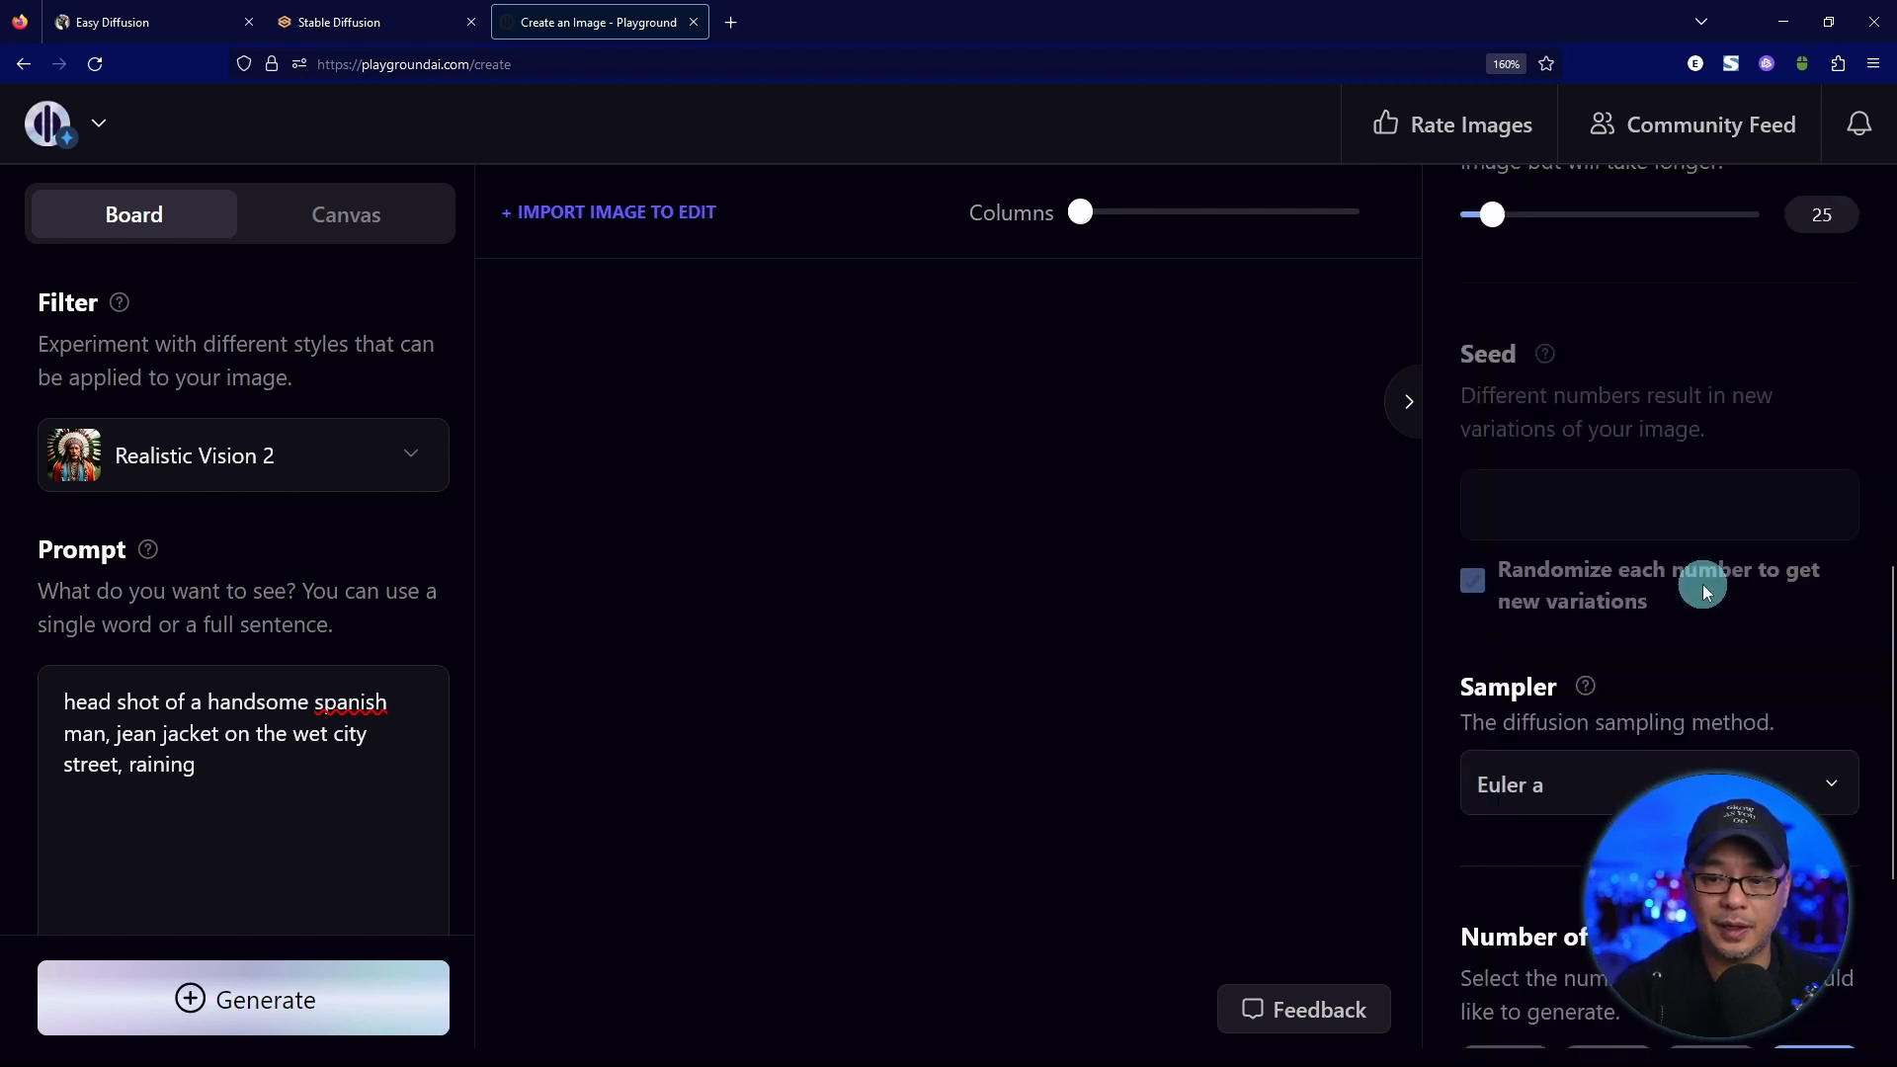
scroll(1702, 584, down, 2)
click(1689, 586)
click(1562, 541)
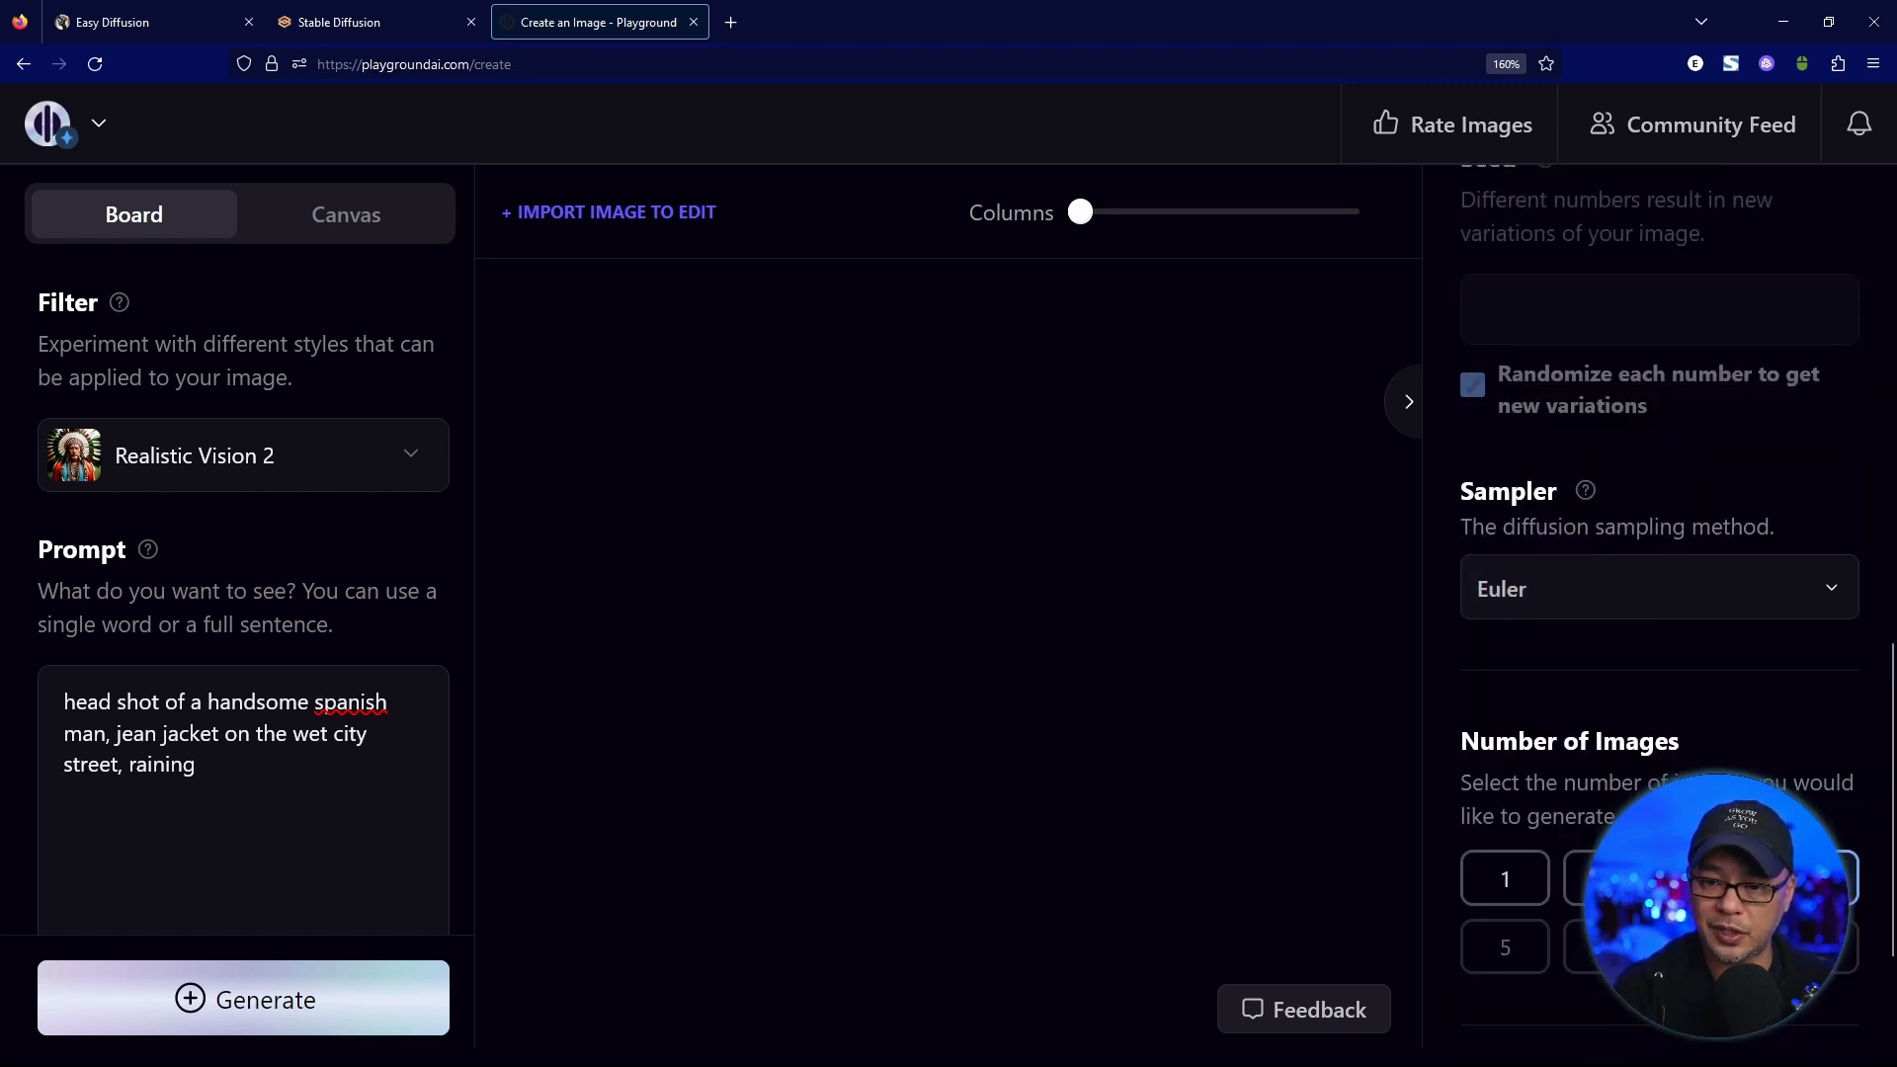
scroll(1776, 443, down, 2)
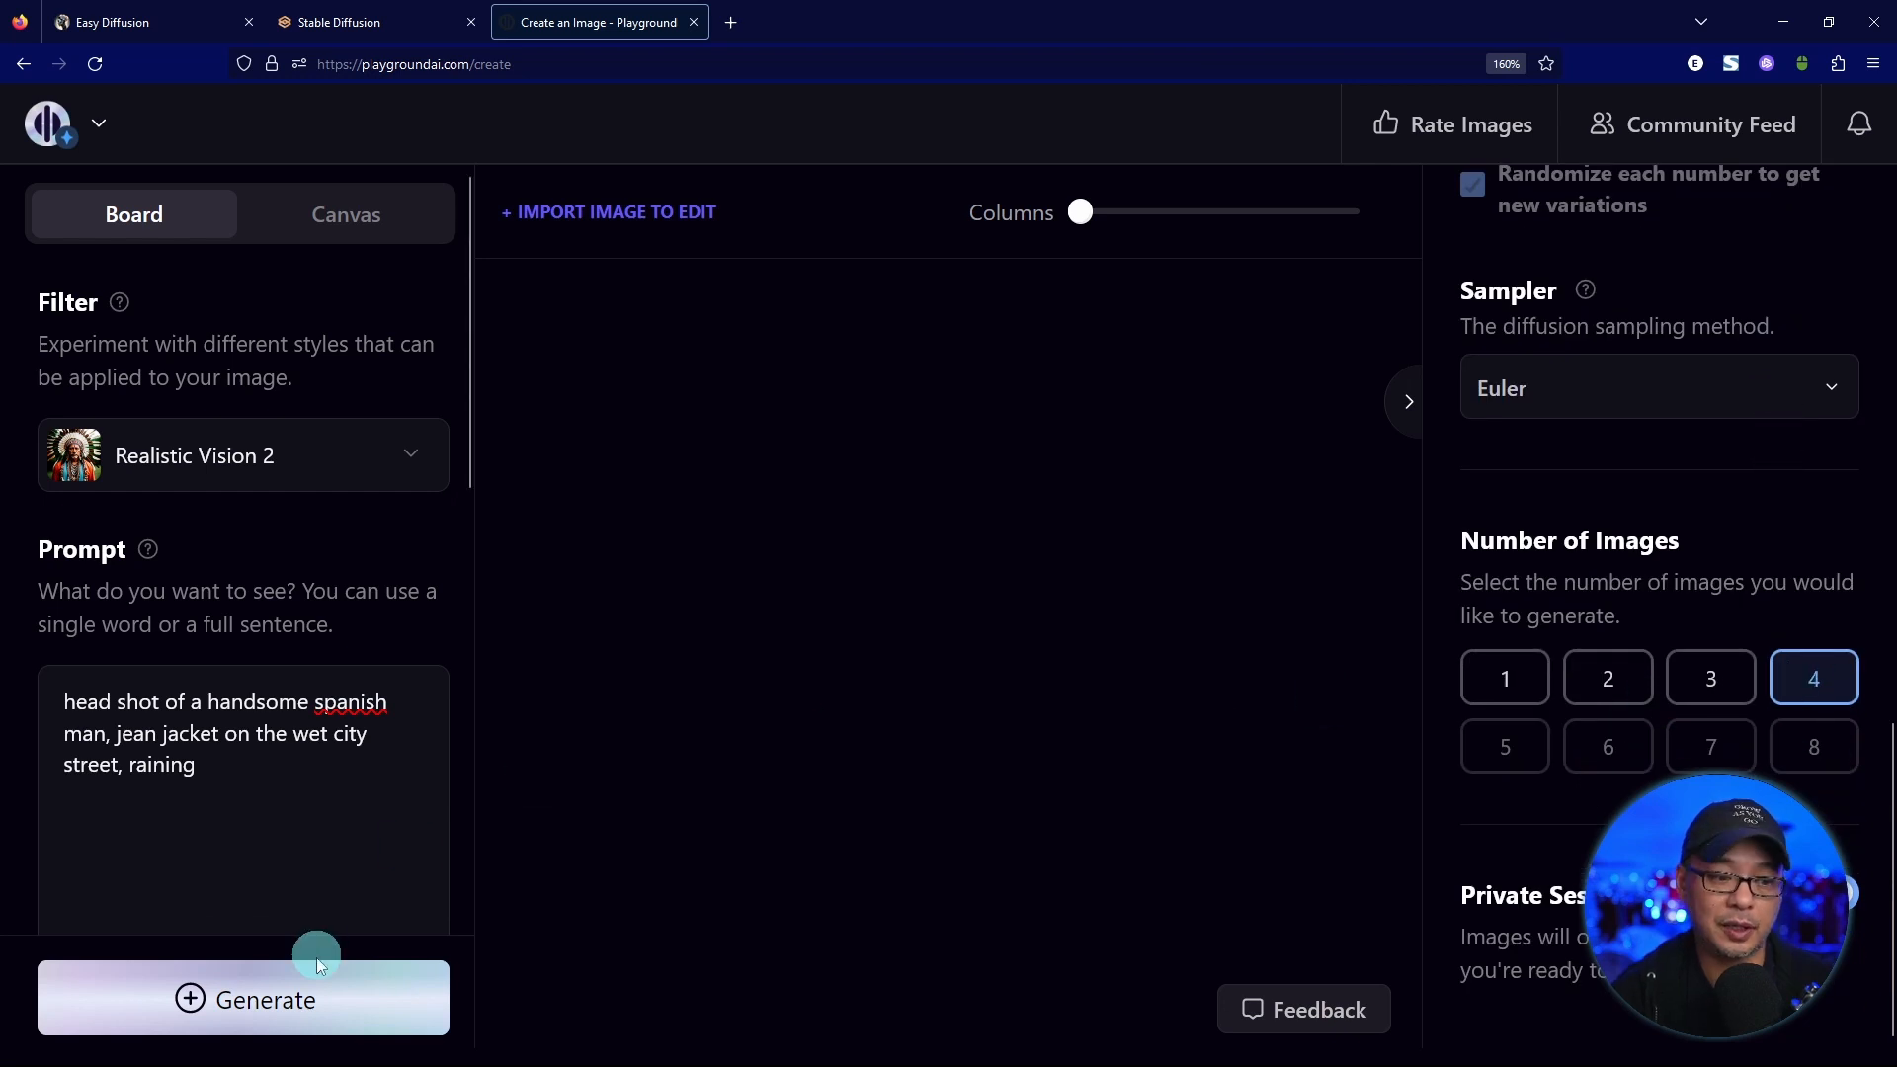
click(324, 1000)
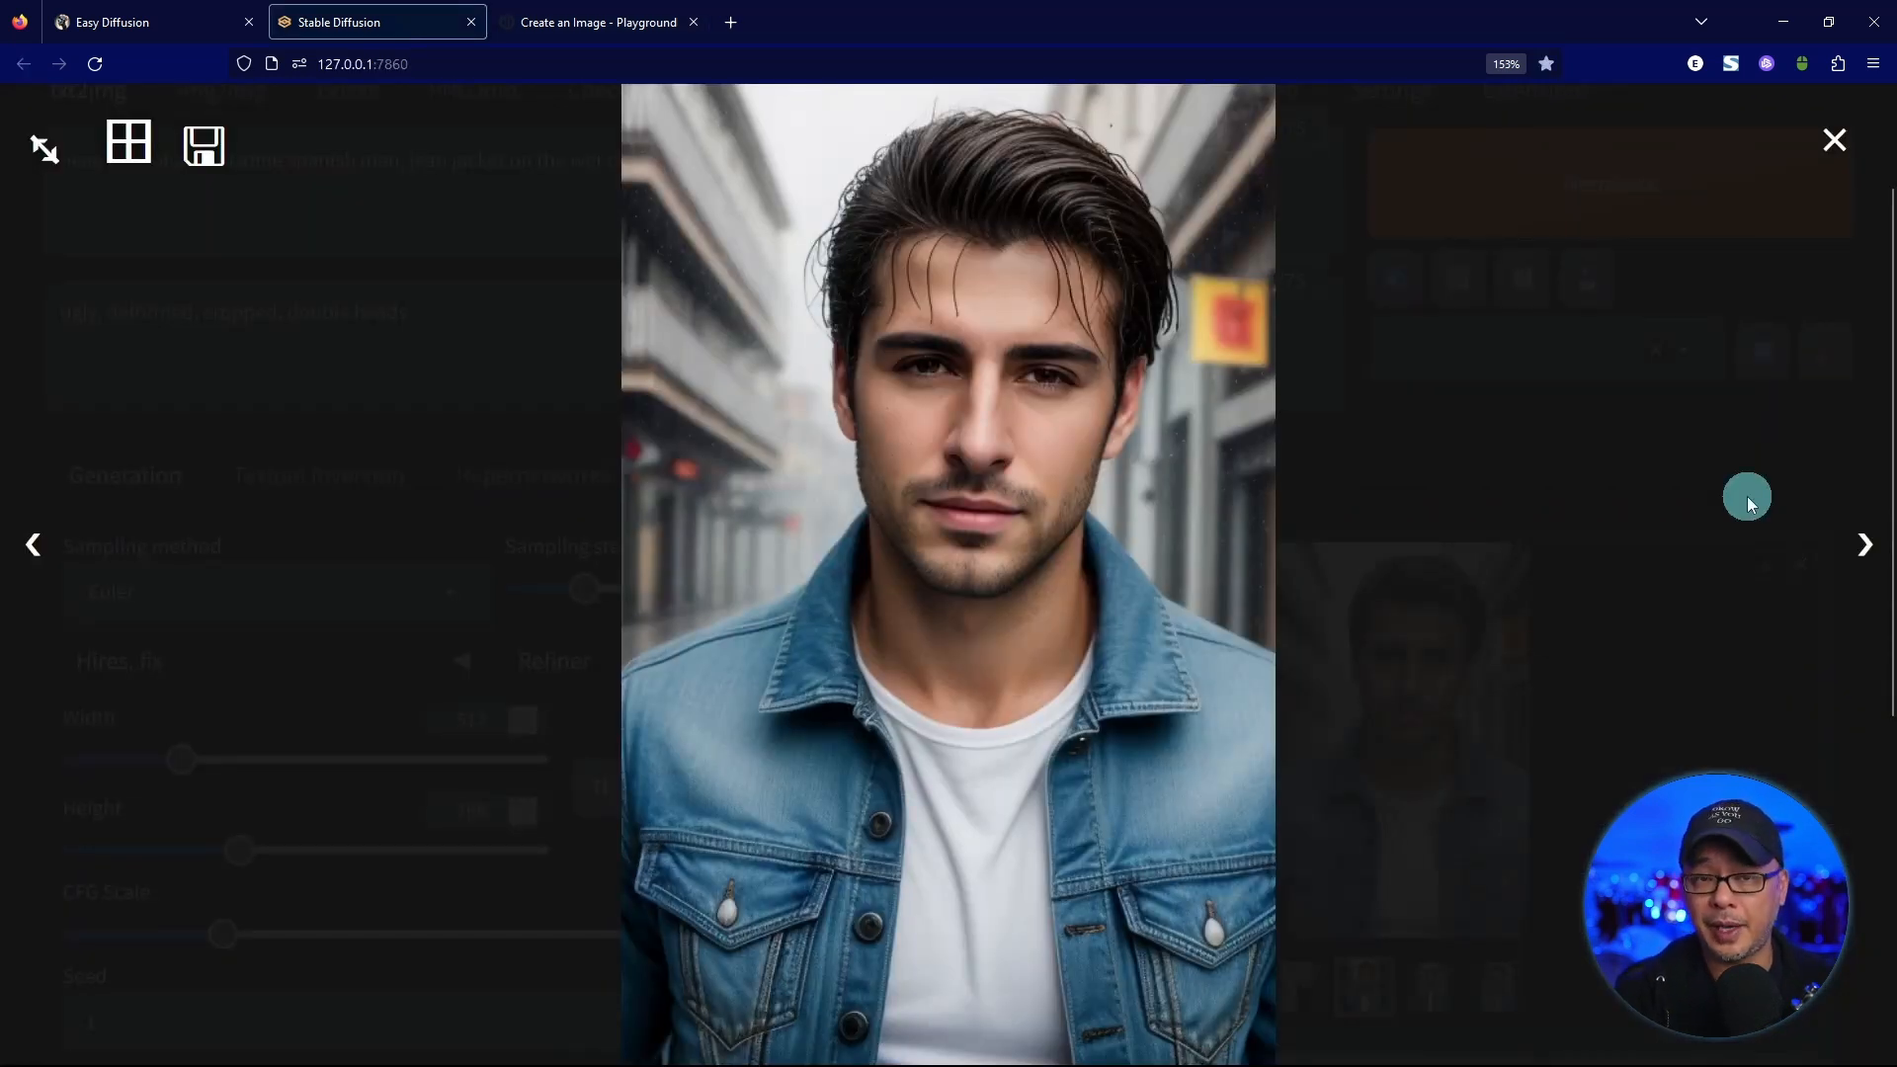
Compare the portraits generated in the Stable Diffusion web UI, Playground and Easy Diffusion.
key(Right)
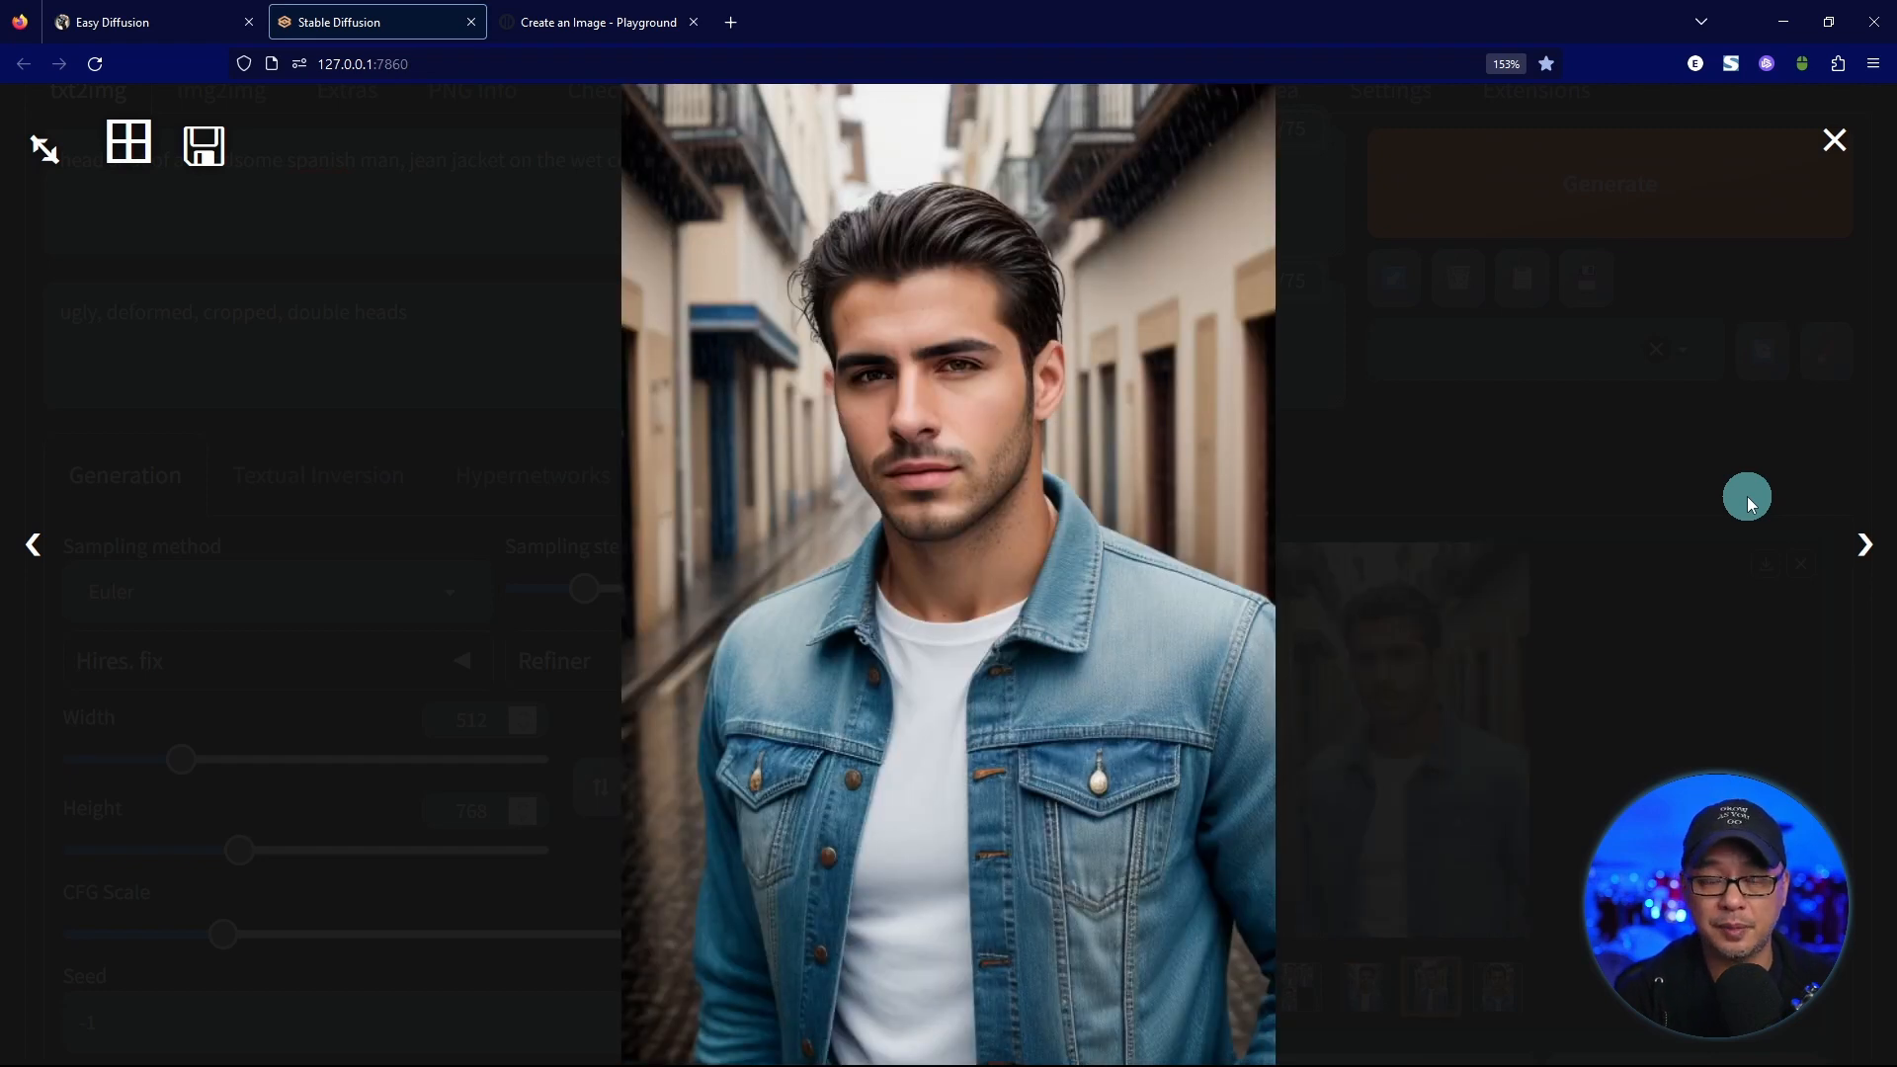
key(Right)
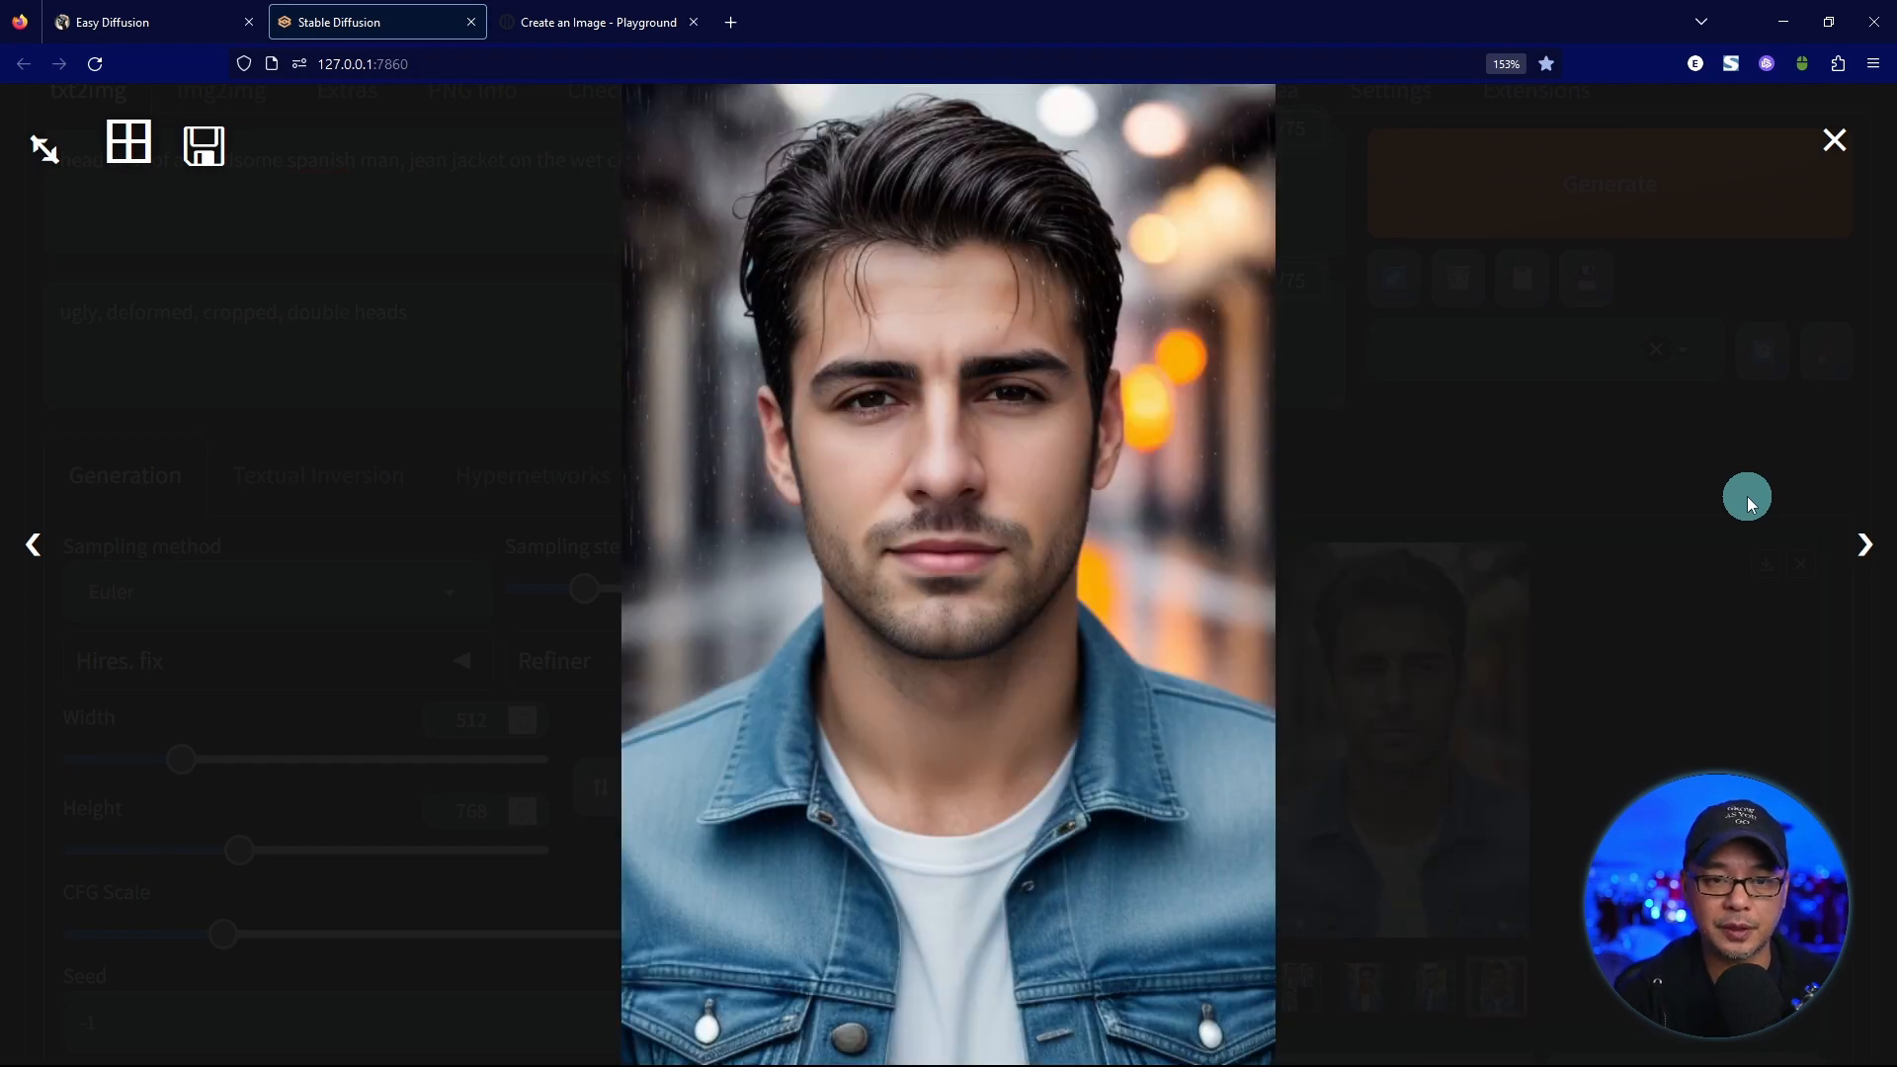
key(Left)
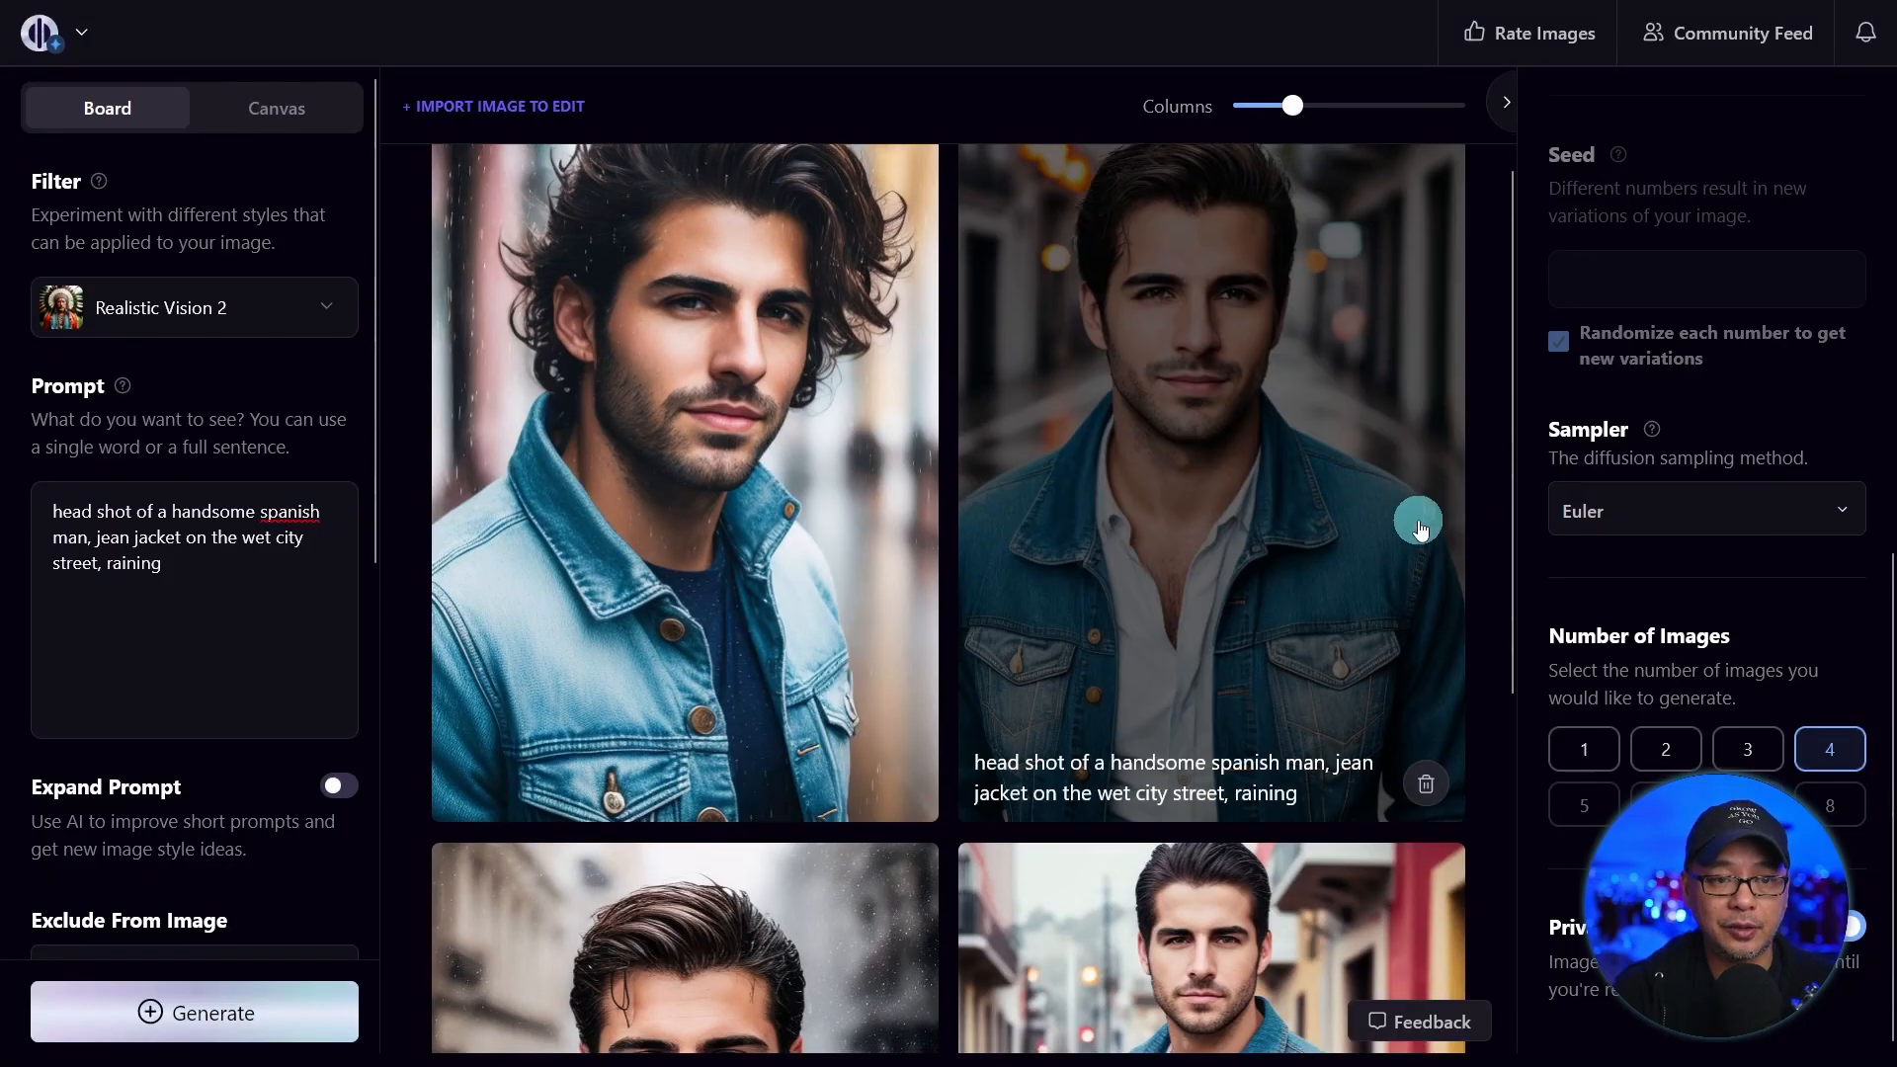
scroll(1413, 516, down, 5)
mouse_move(1407, 763)
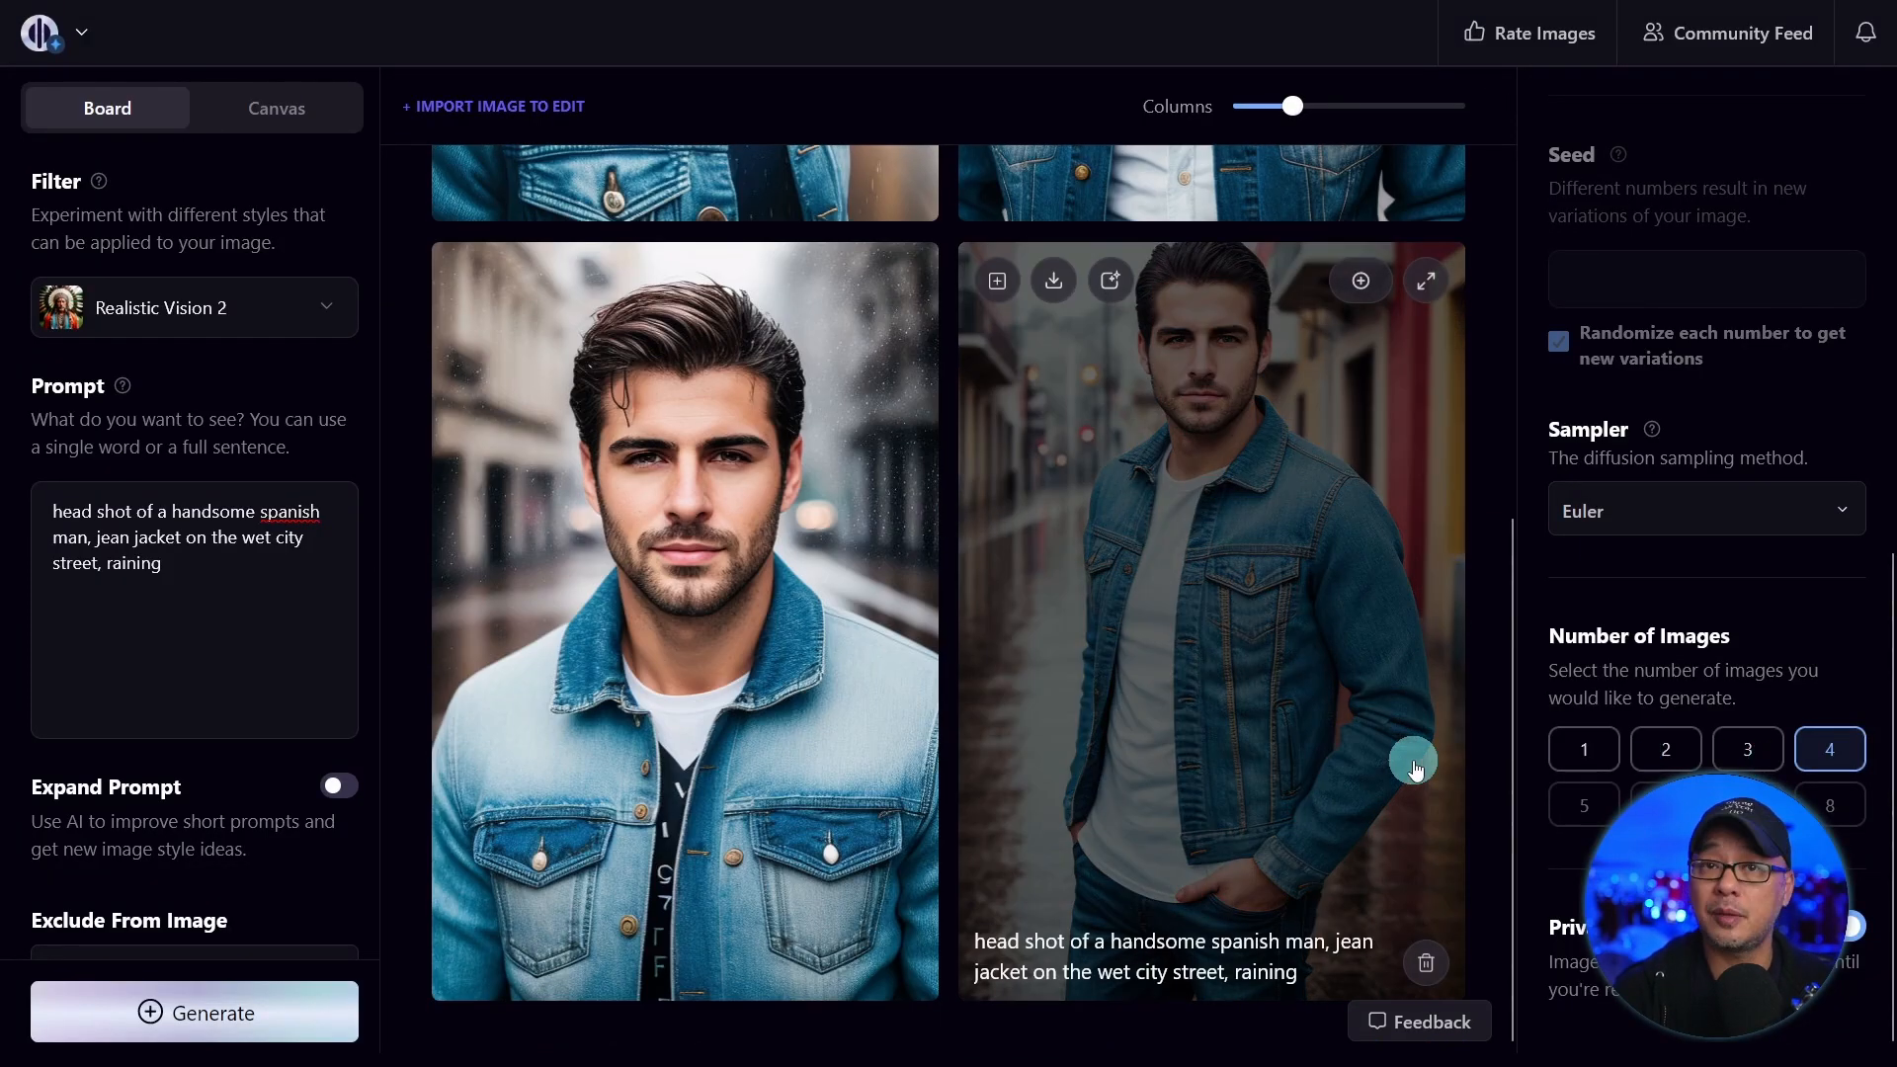
scroll(1383, 771, up, 5)
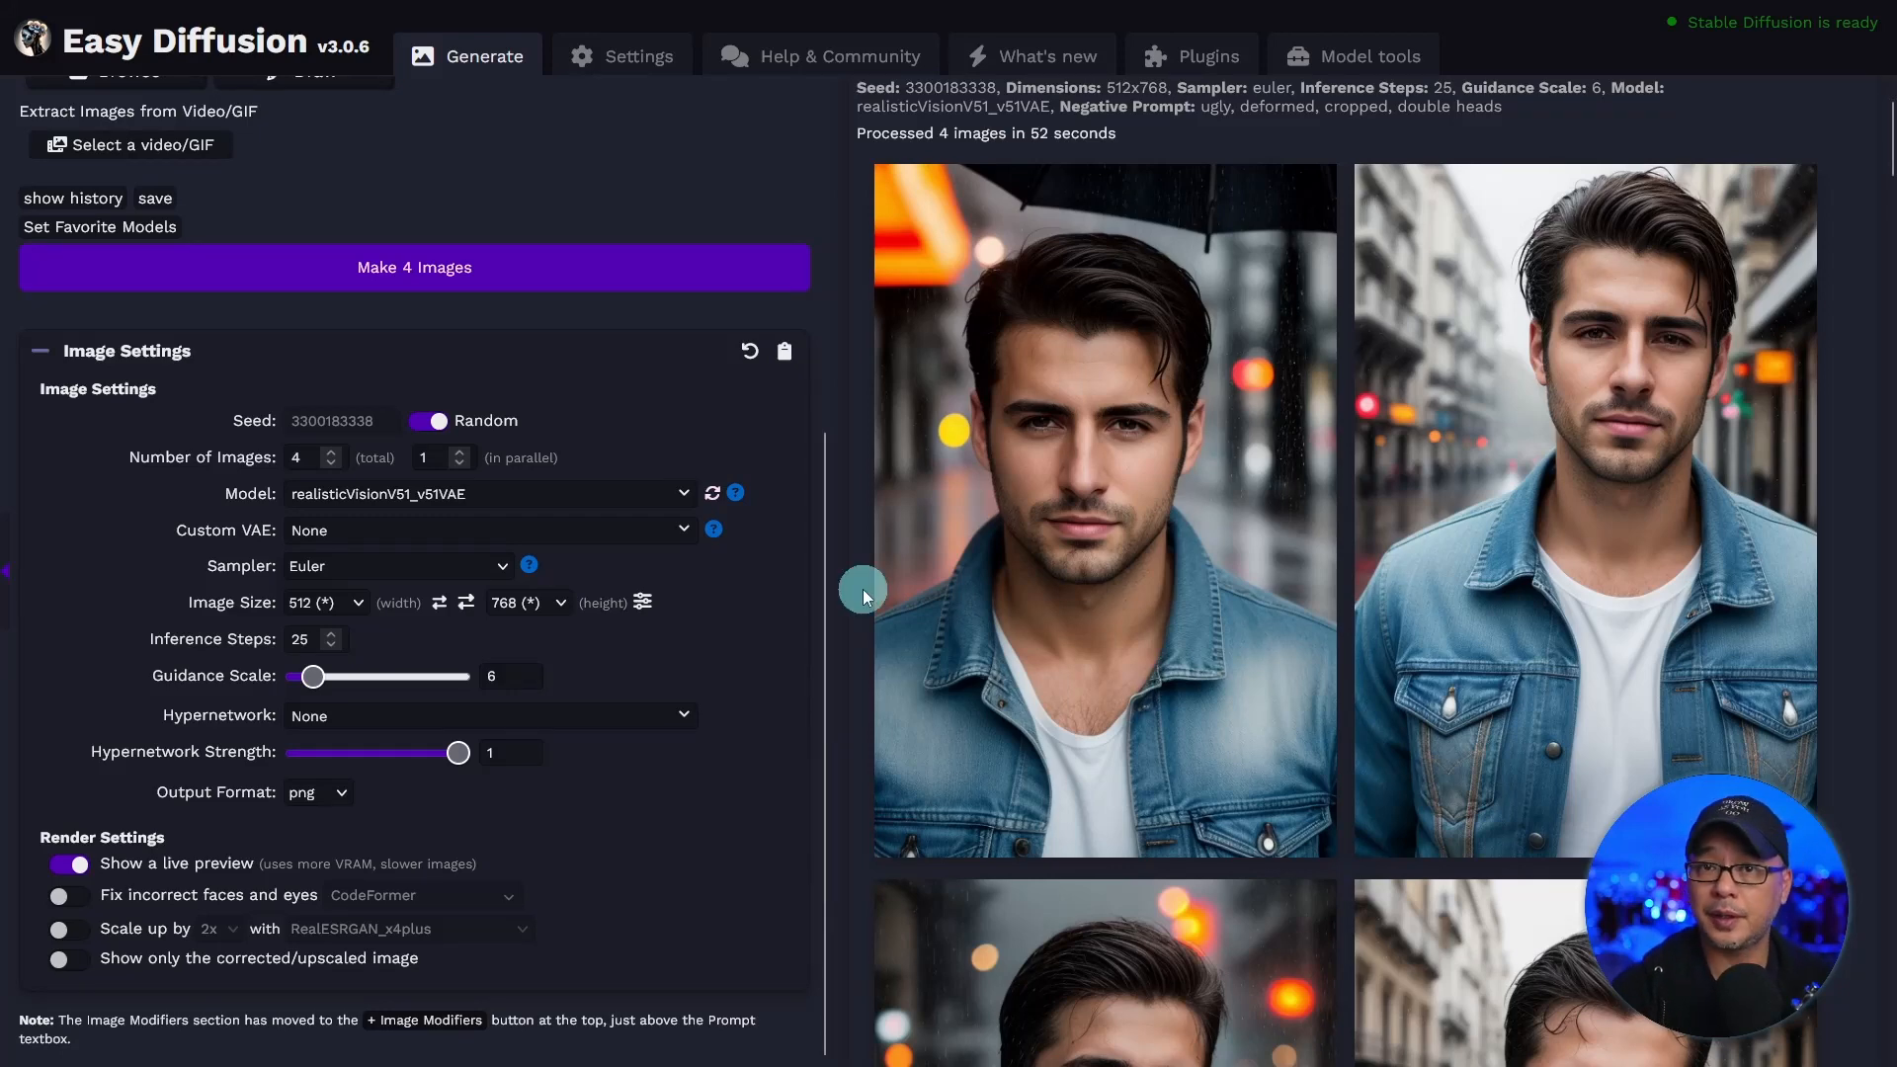
mouse_move(1640, 534)
scroll(1636, 538, down, 12)
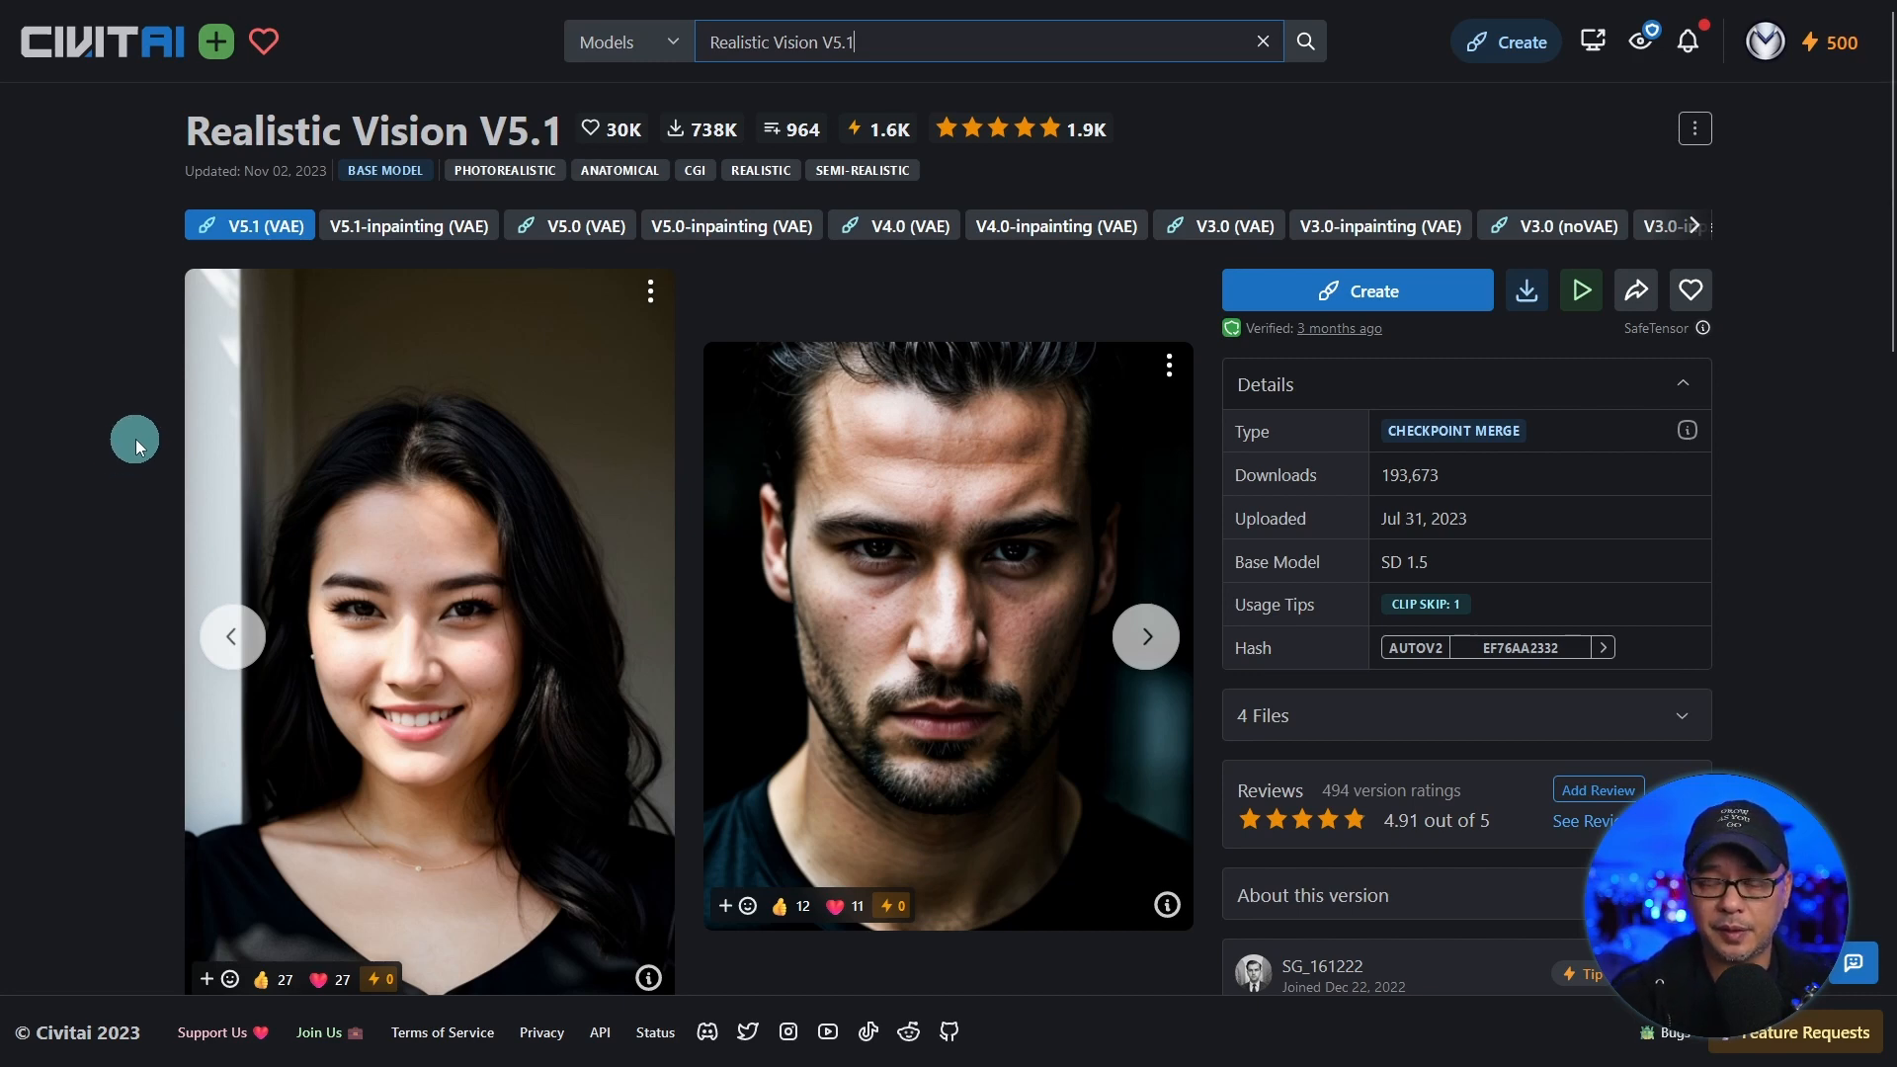
Expand the Realistic Vision V5.1 description on Civitai and select the recommended prompt "RAW photo, subject, 8k uhd, dslr, soft lighting, high quality, film grain, Fujifilm XT3".
scroll(135, 439, down, 7)
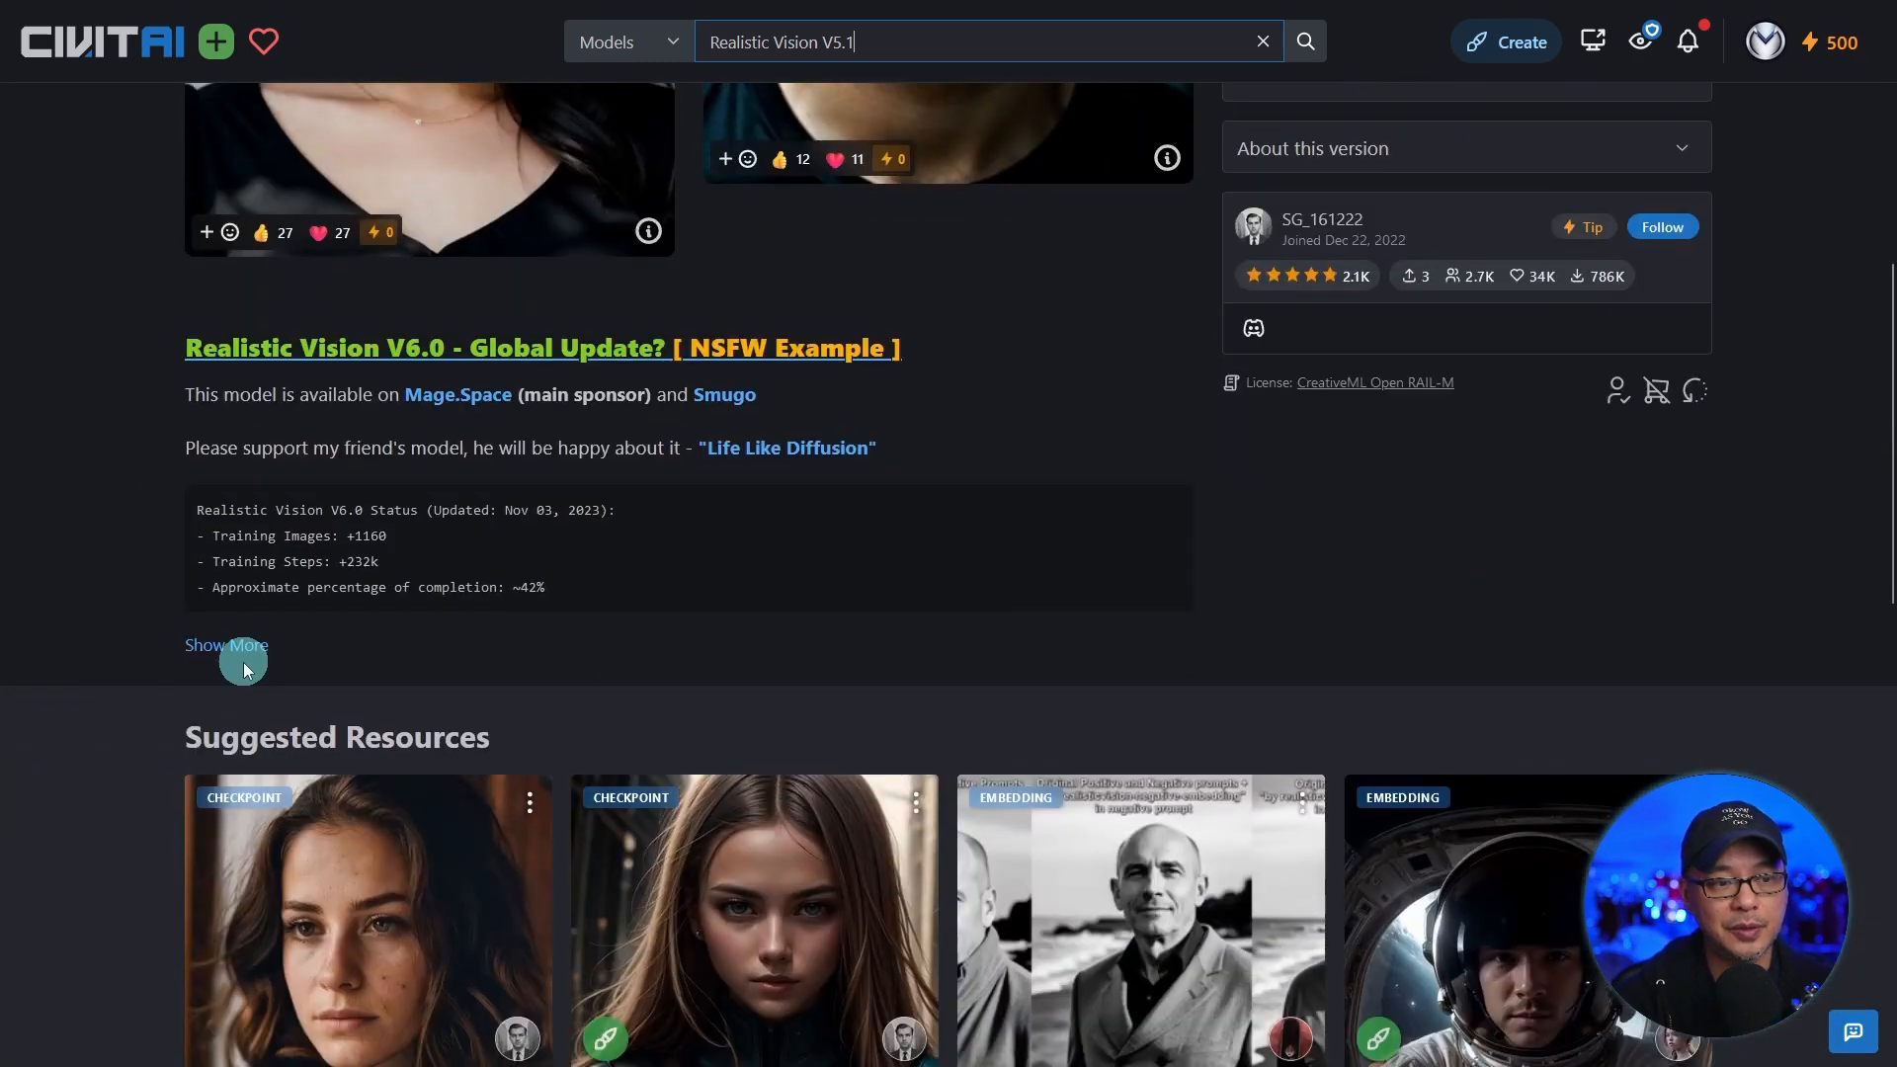
click(243, 662)
scroll(134, 543, down, 3)
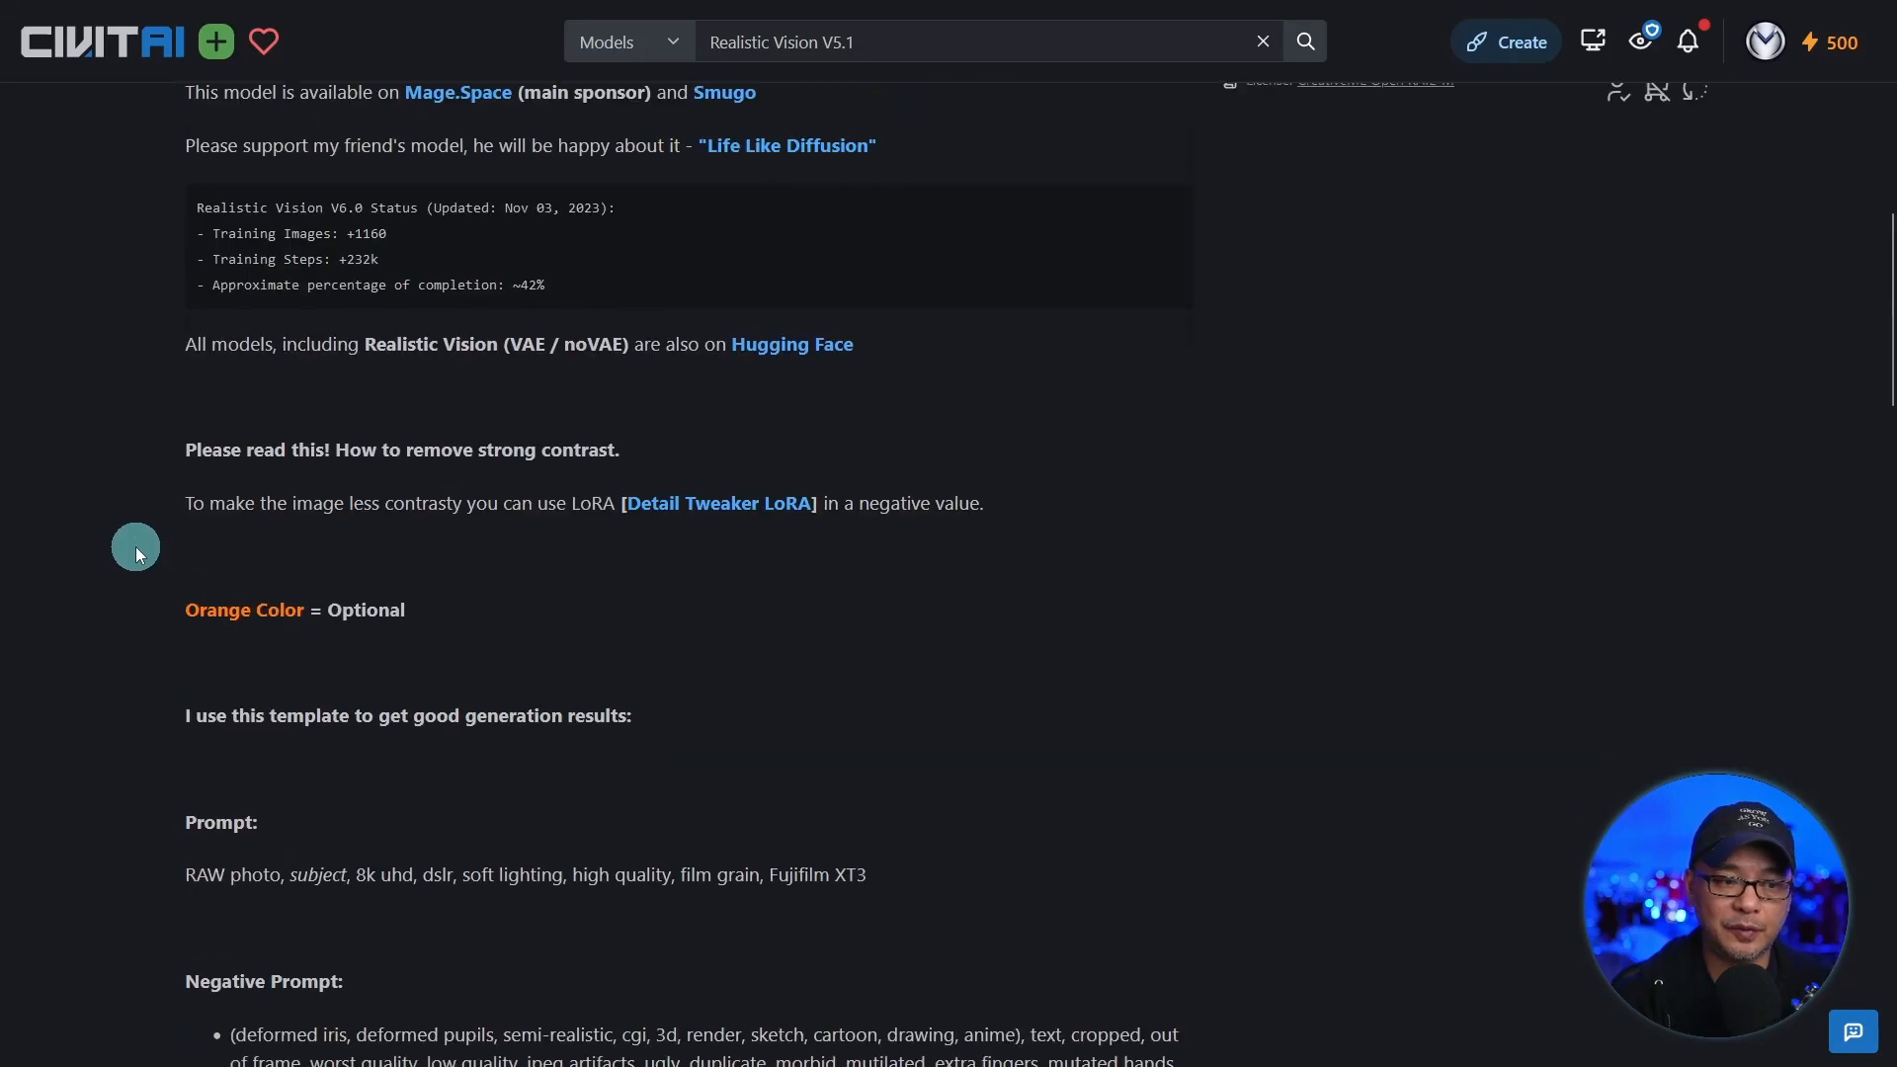
scroll(134, 547, down, 5)
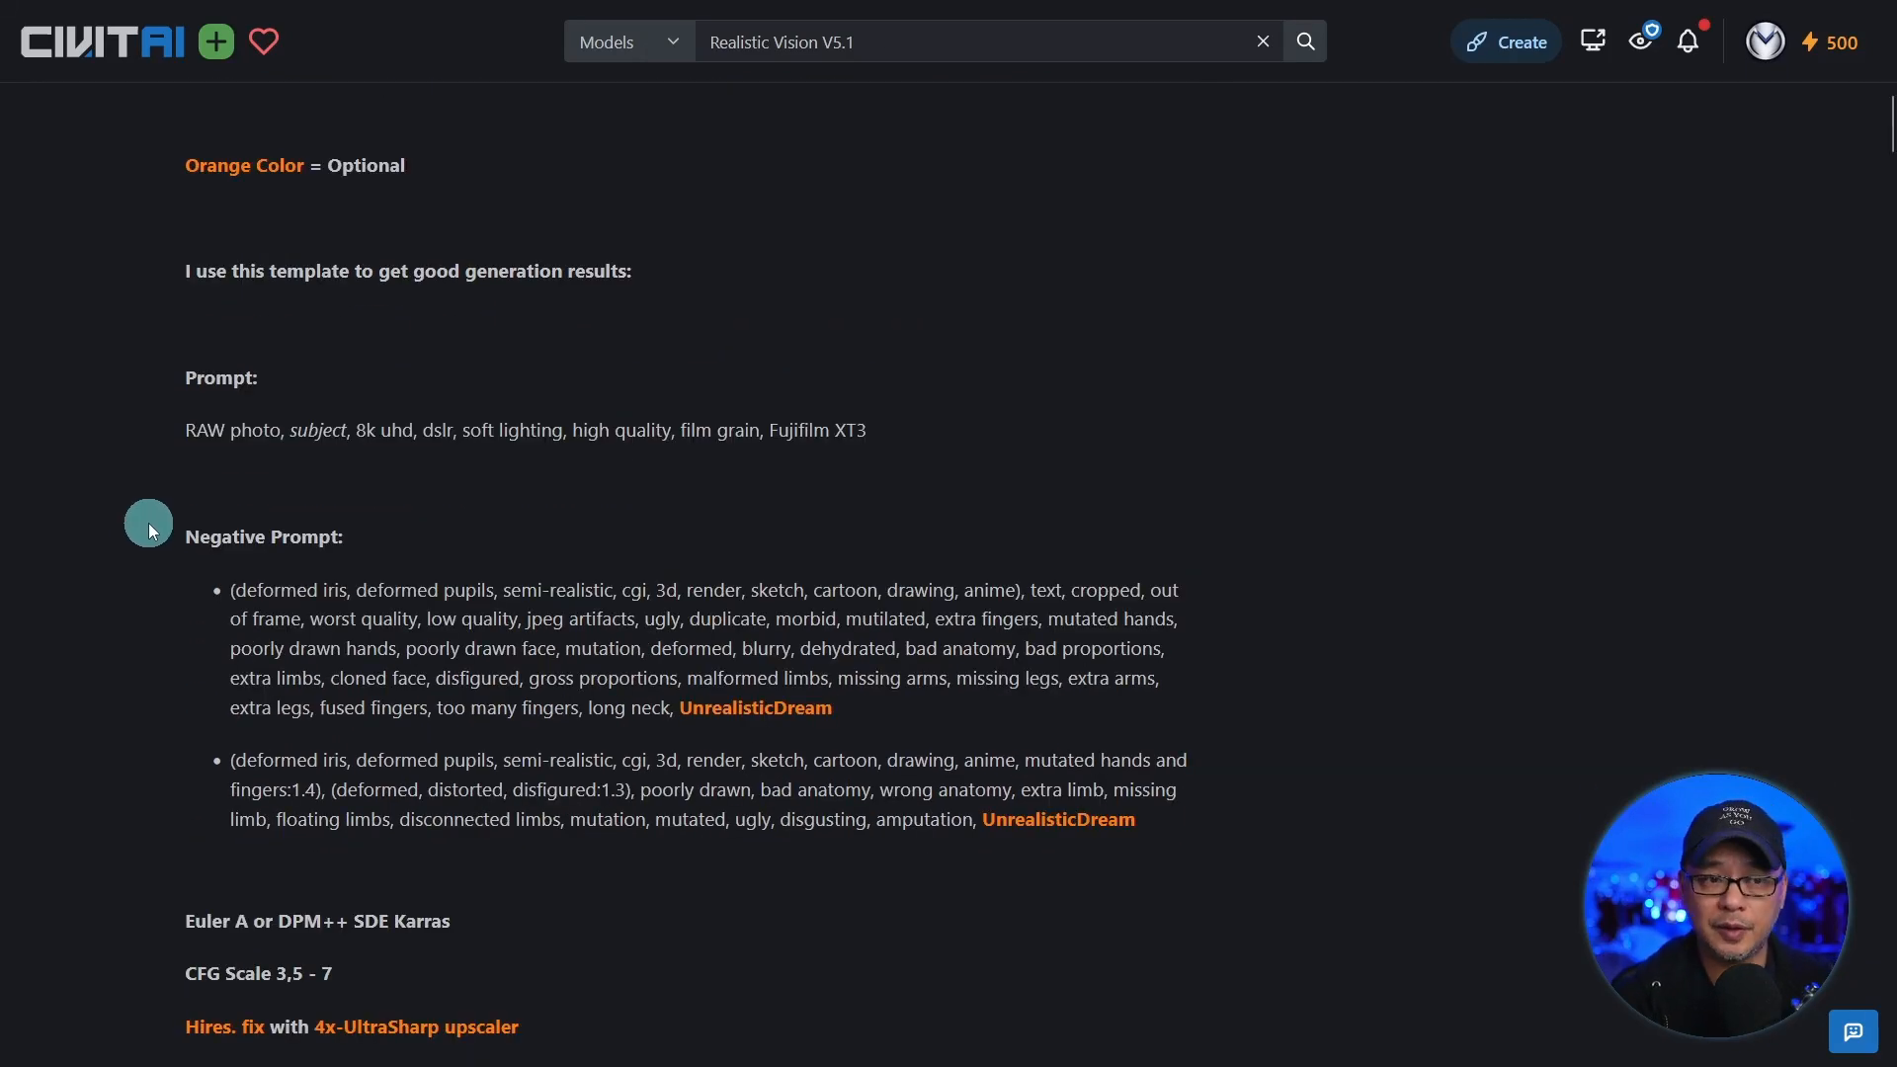
key(ctrl+plus)
key(ctrl+plus)
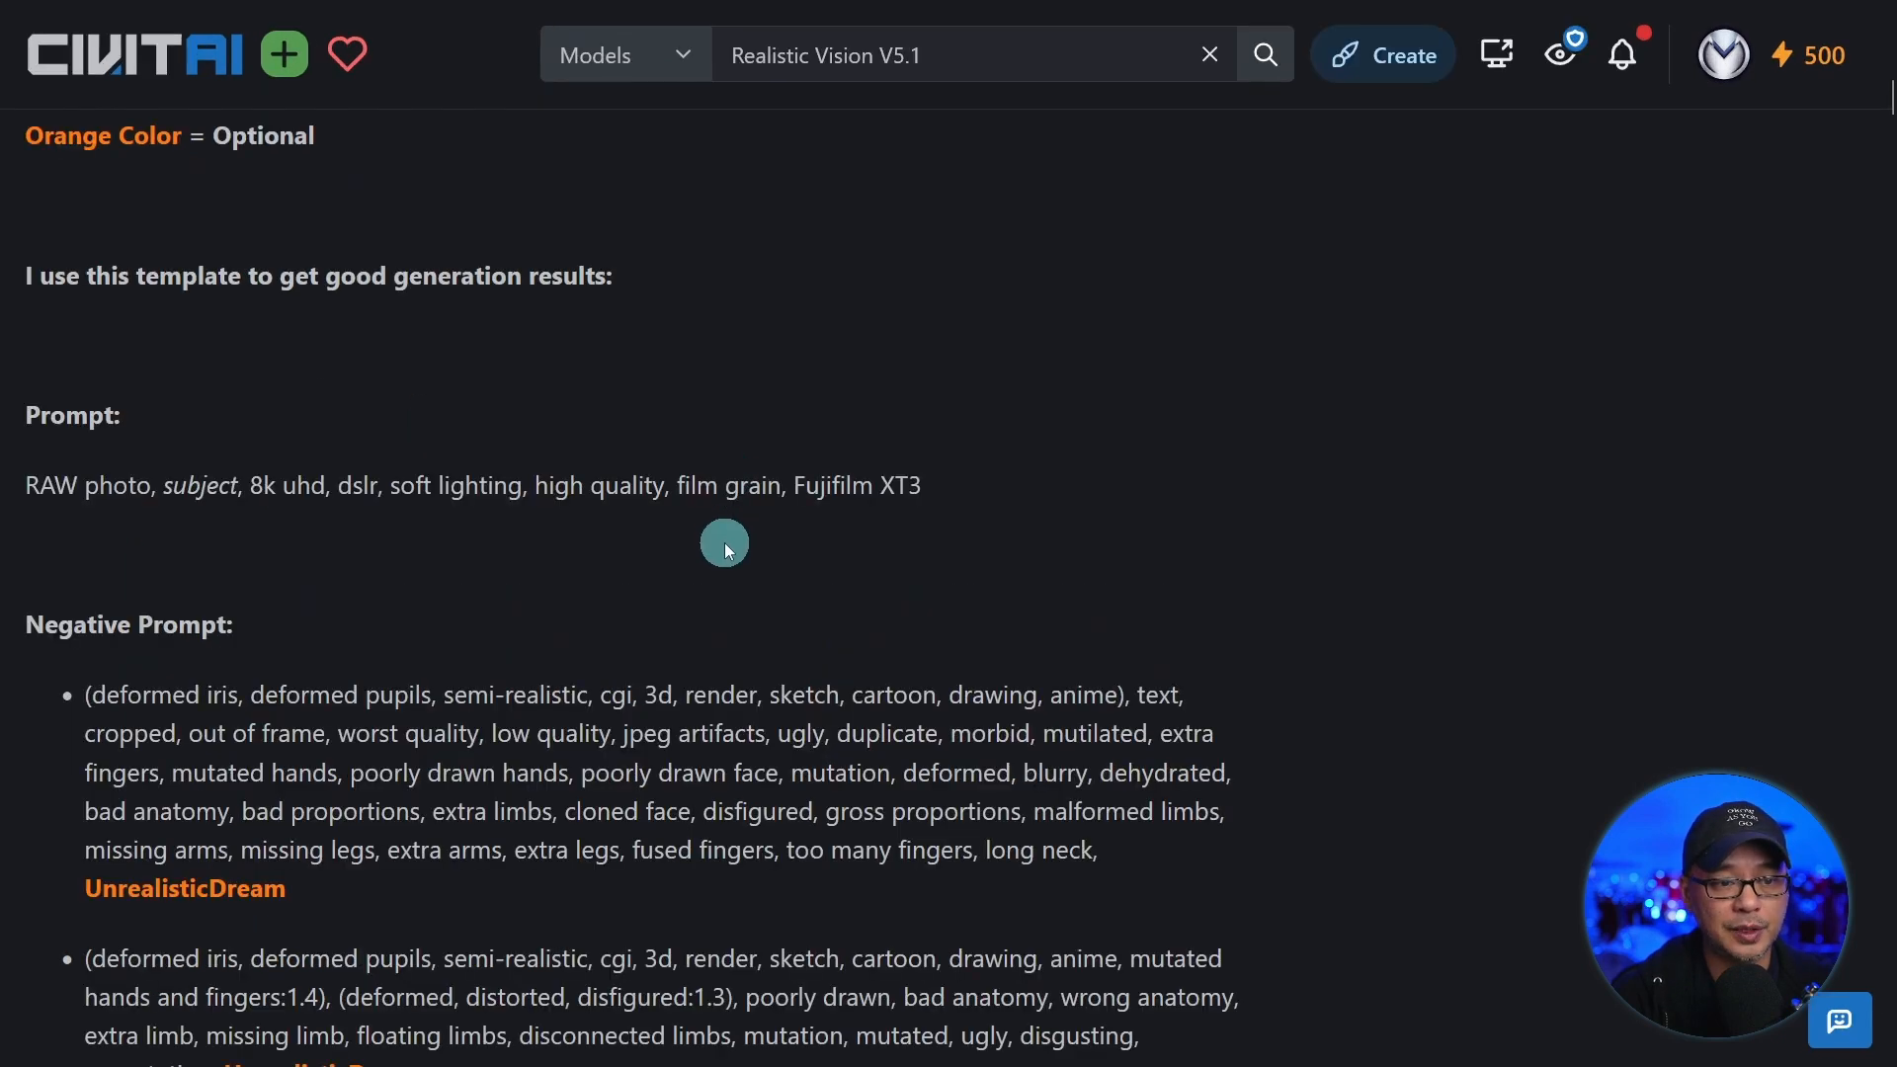
scroll(726, 541, down, 2)
drag(40, 319, 1249, 336)
key(ctrl+c)
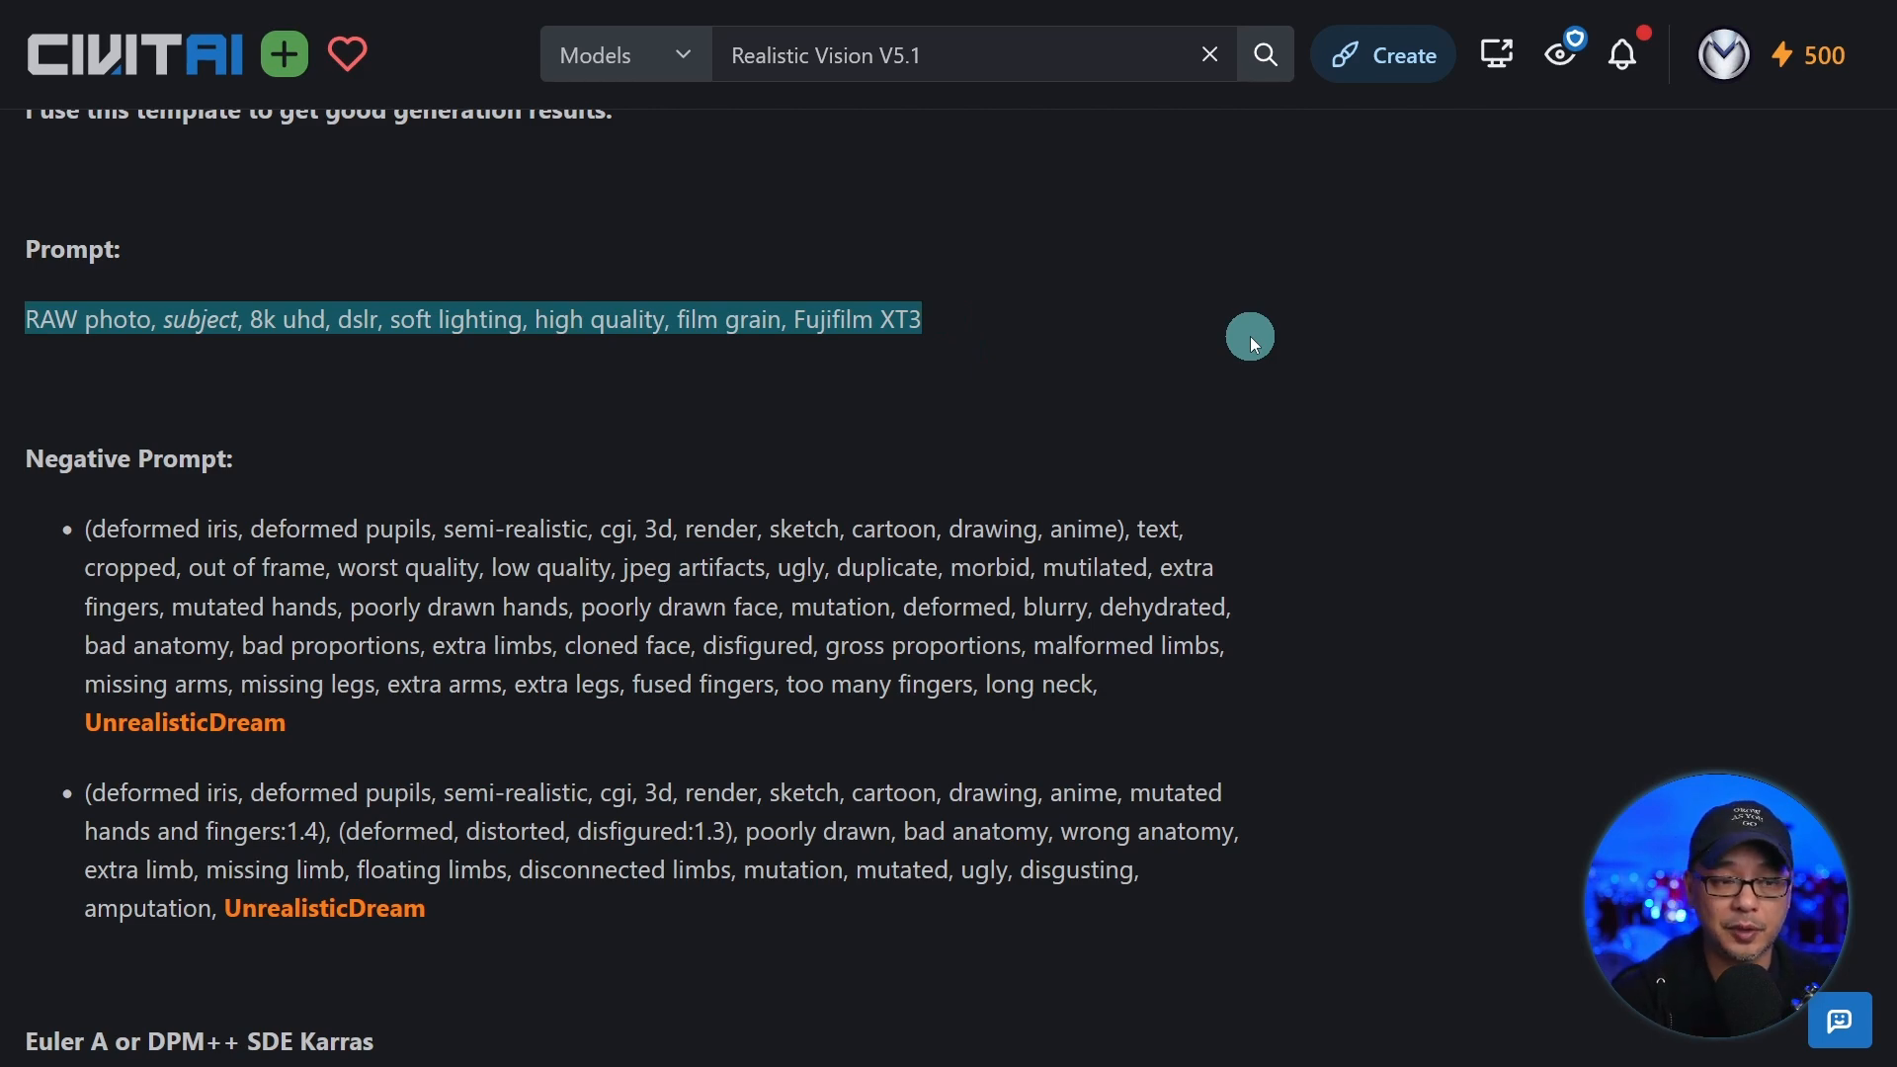
Read the model author's recommended negative prompts, samplers, CFG scale and upscaler settings.
scroll(1184, 383, down, 2)
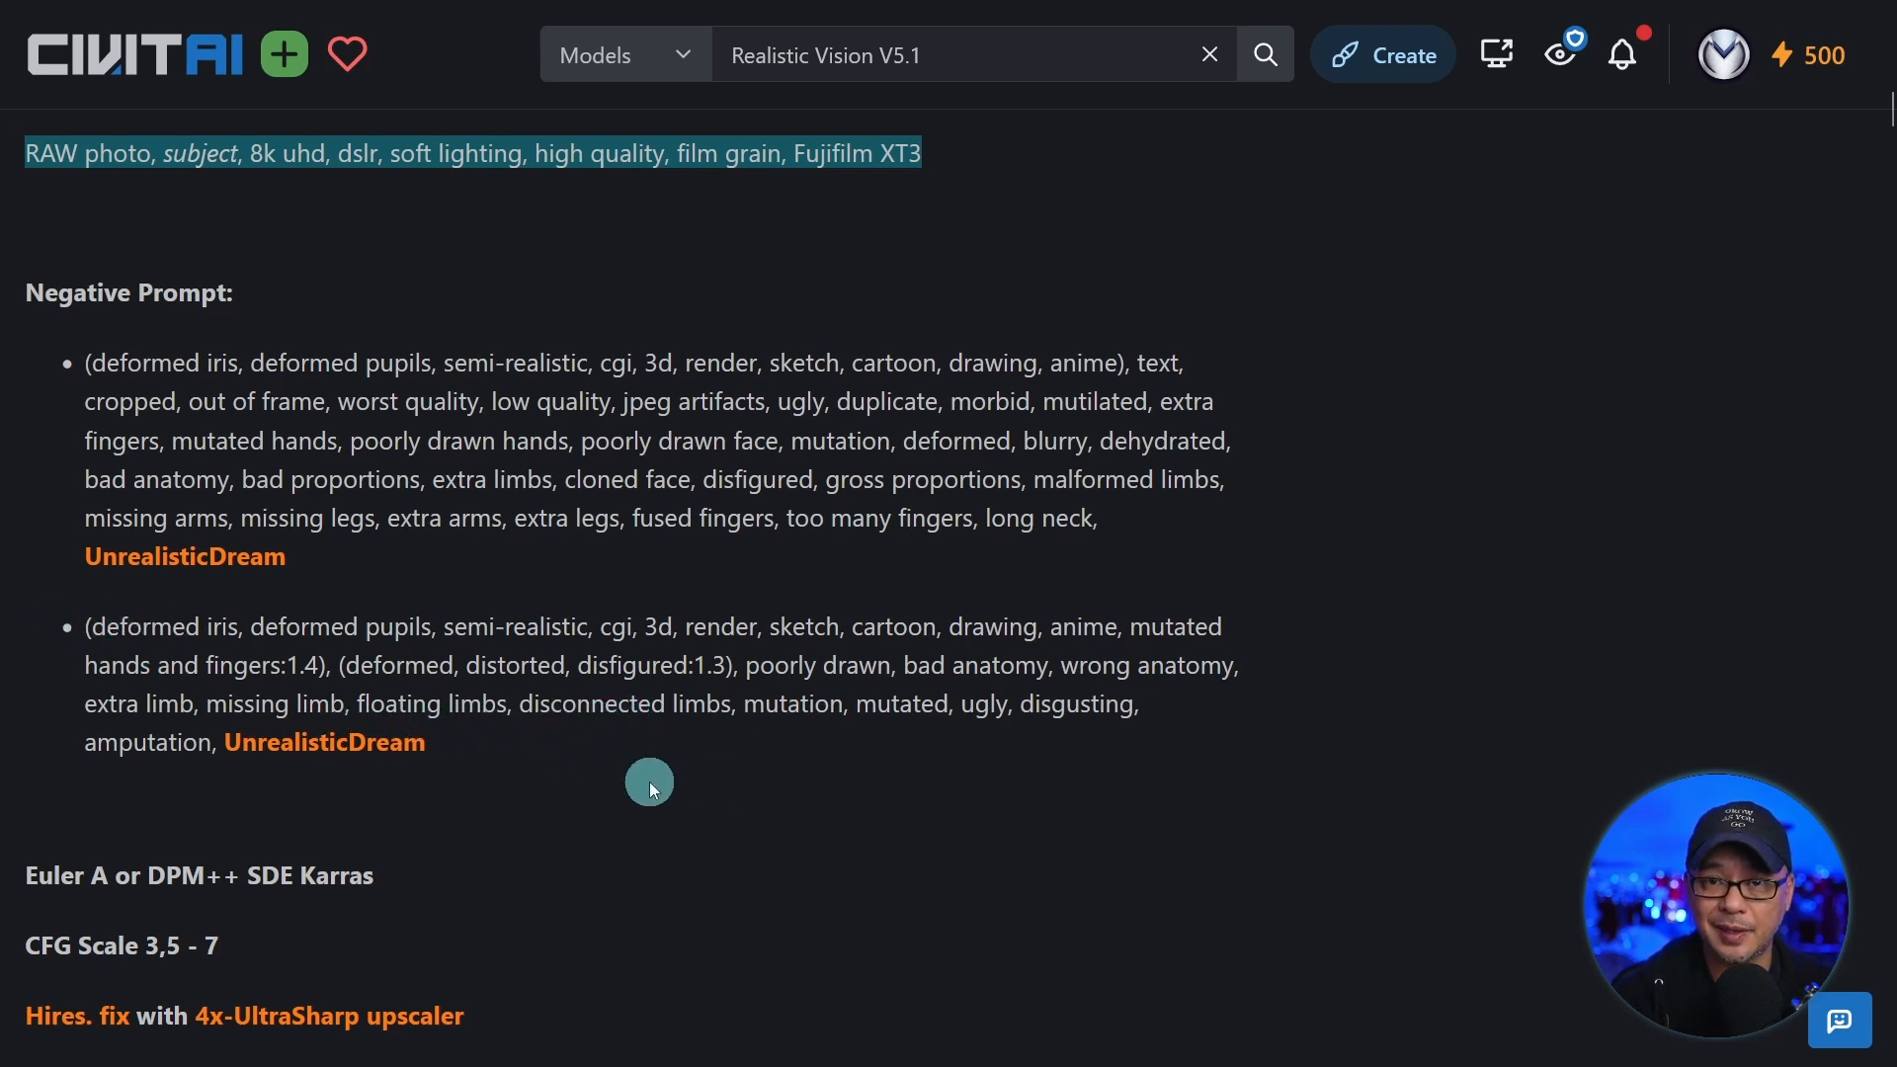
click(775, 643)
scroll(939, 589, down, 5)
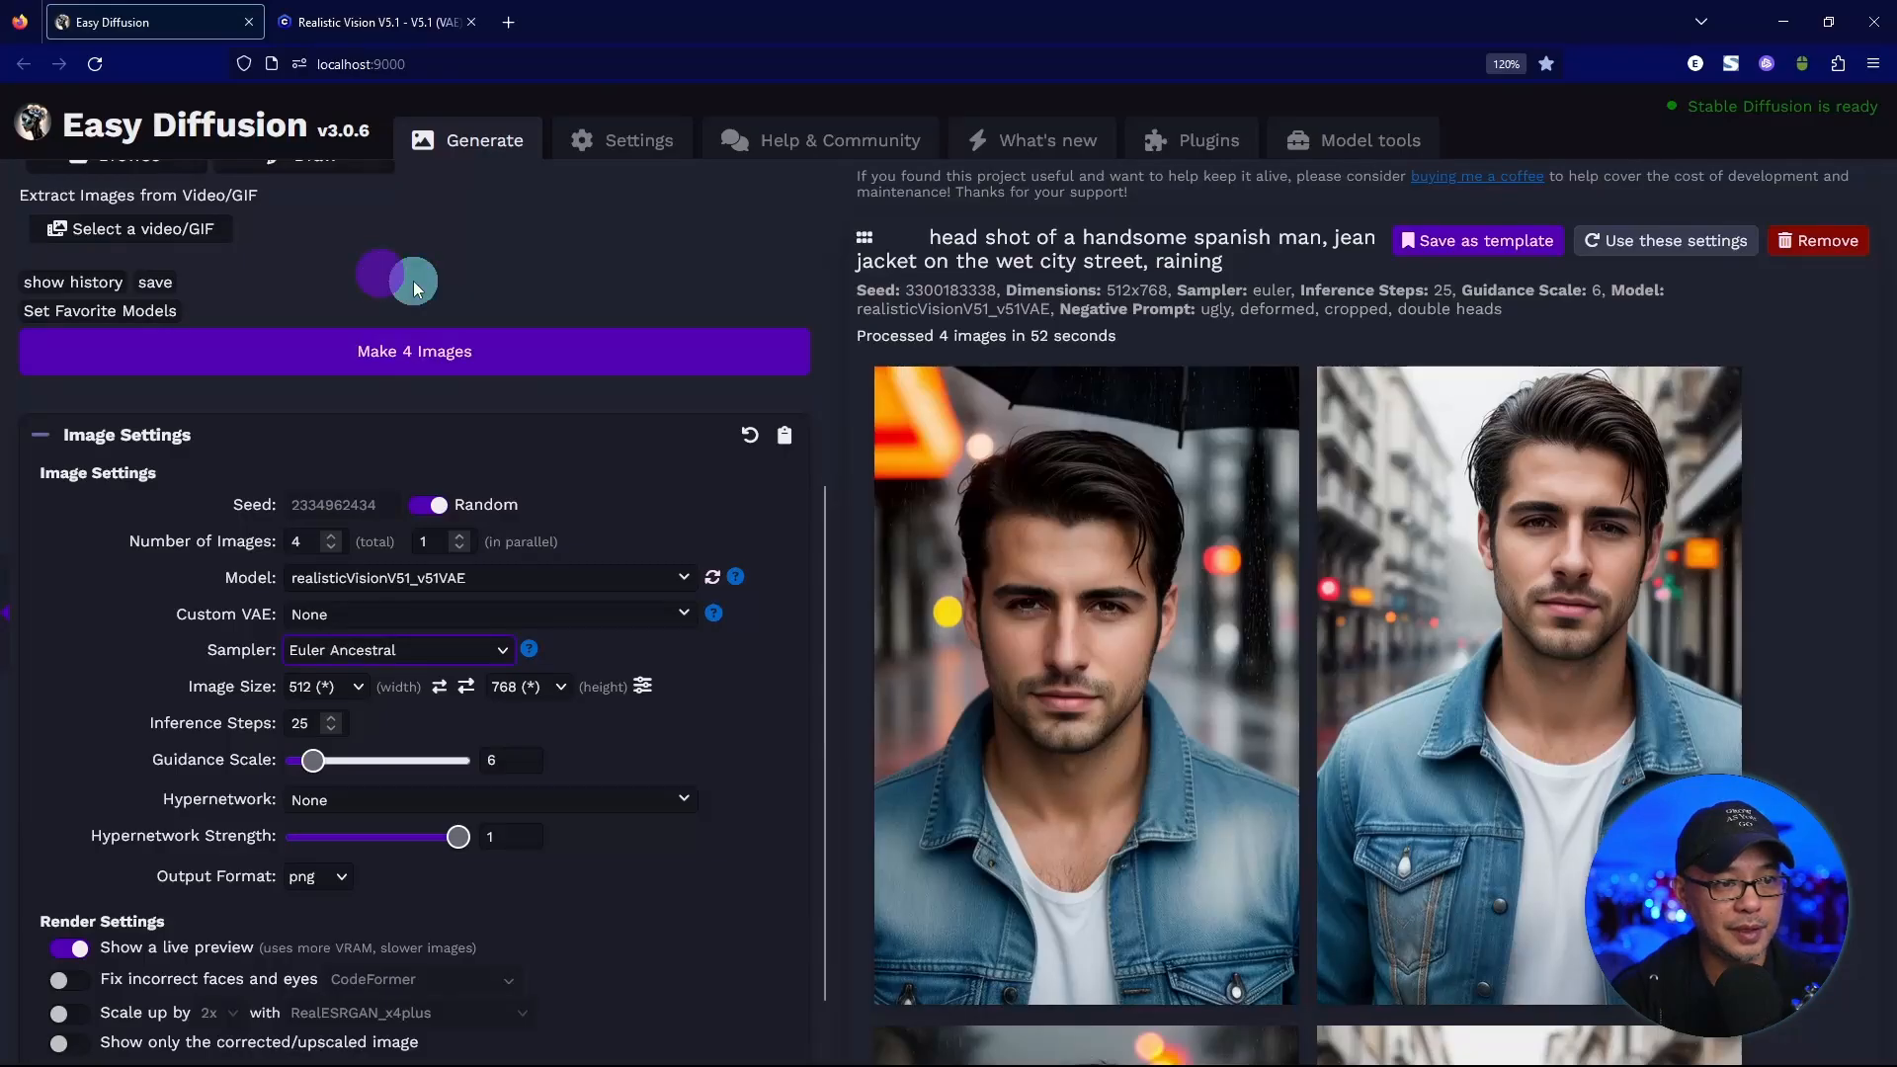
Append the copied template to the Easy Diffusion prompt and move "RAW photo," to the beginning of the prompt.
scroll(648, 373, up, 5)
click(745, 278)
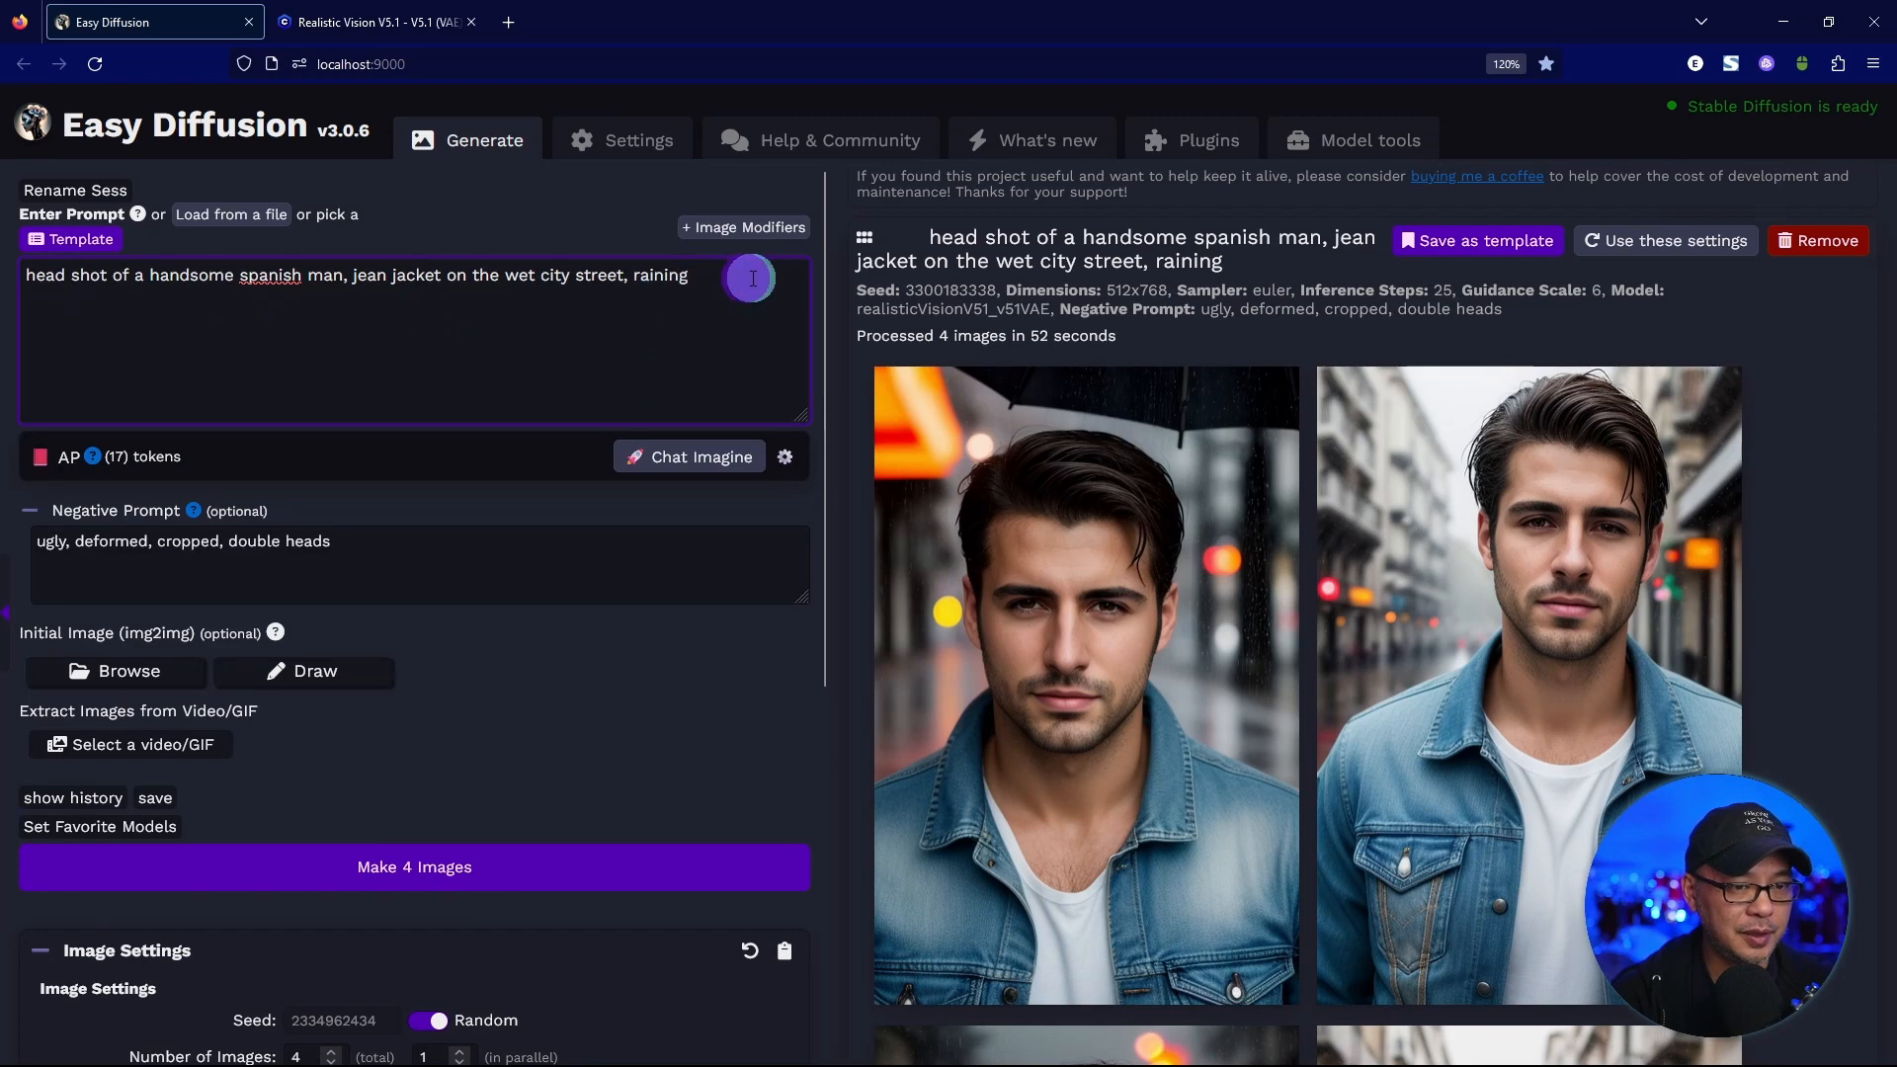
key(ctrl+v)
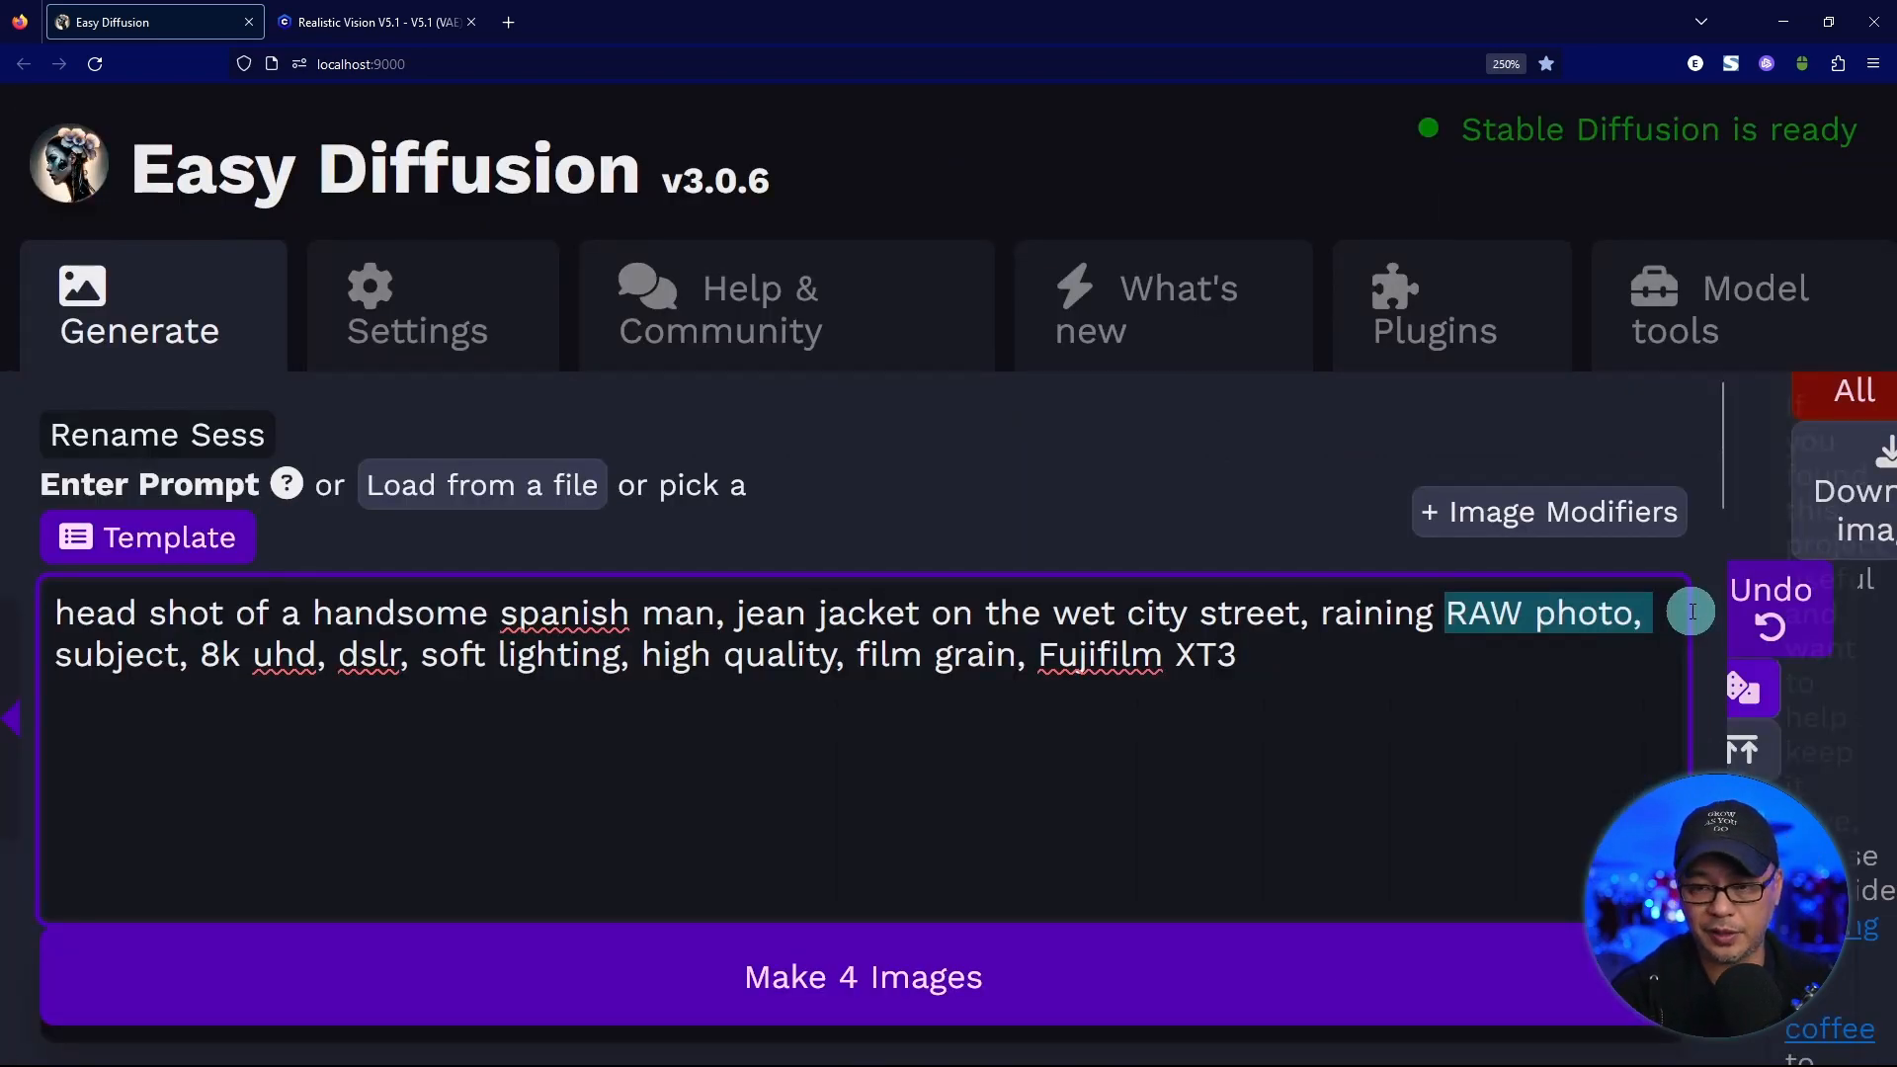
key(BackSpace)
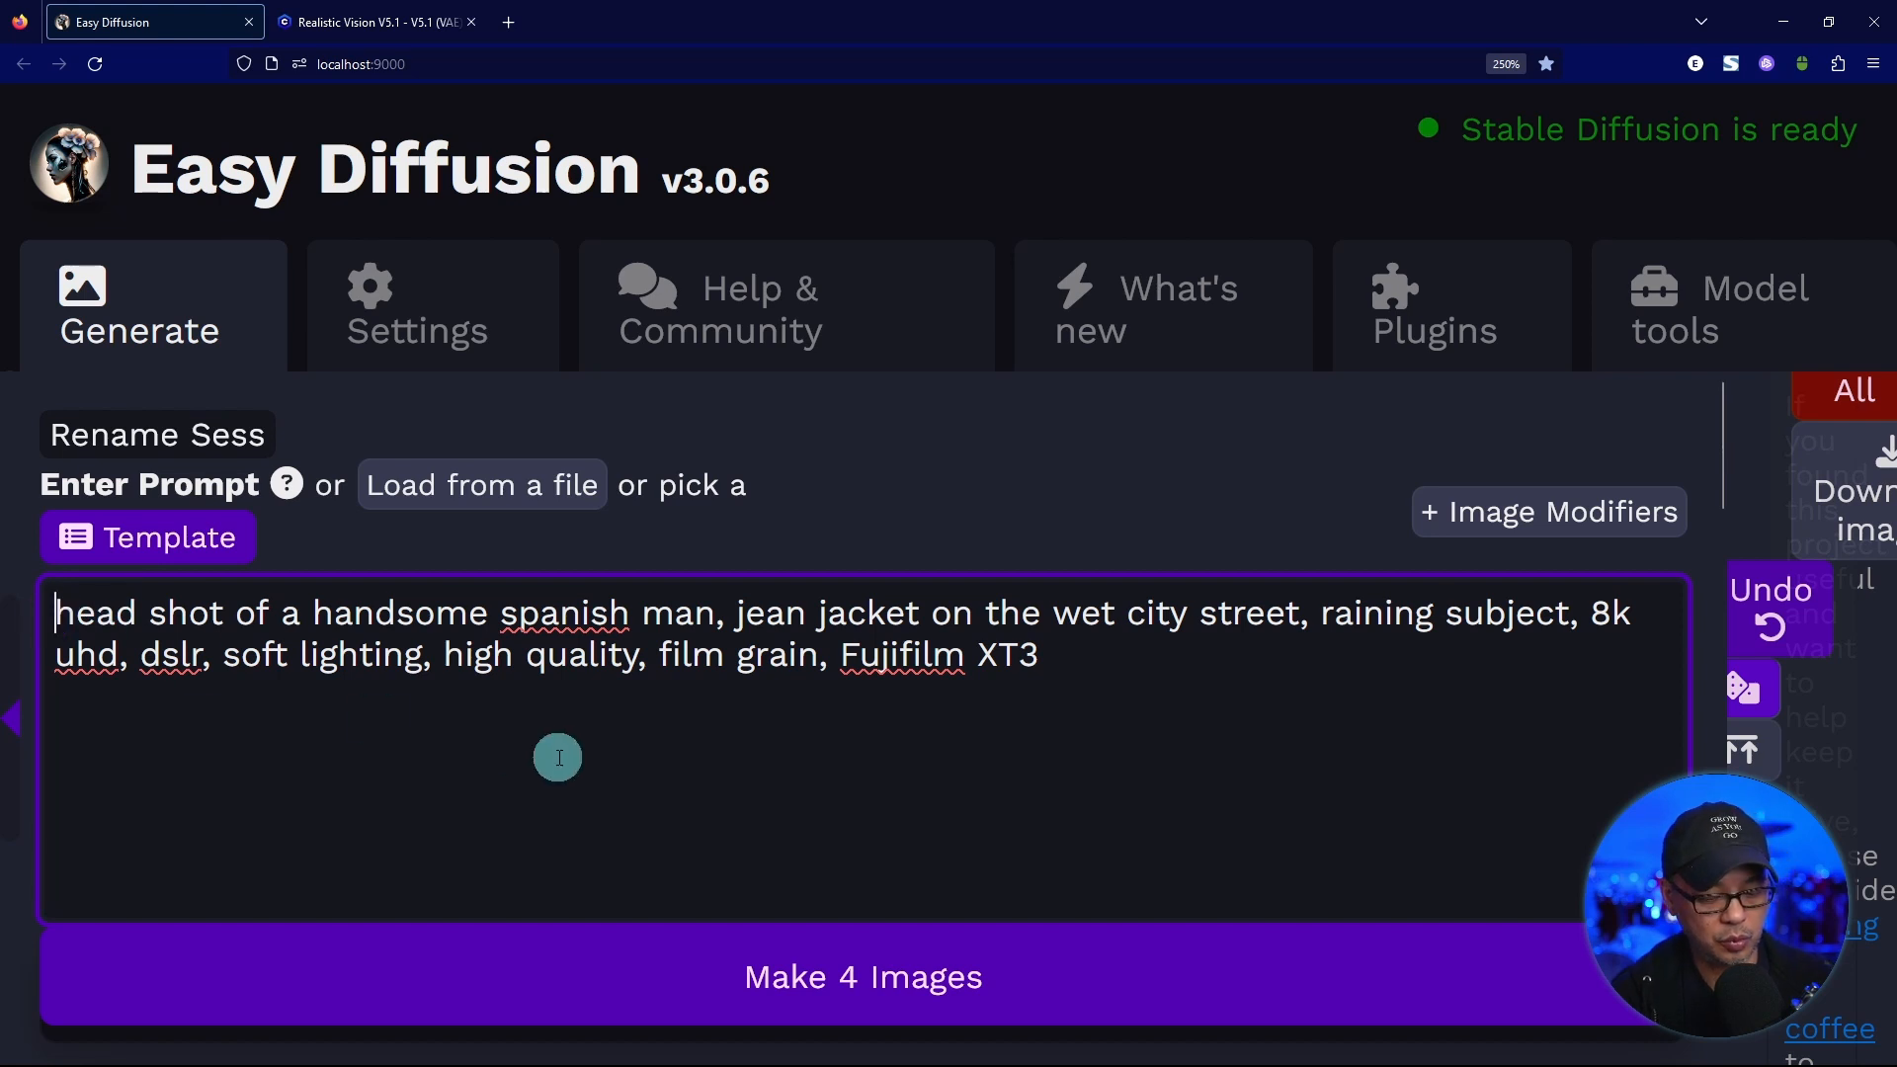
text(RAW photo,)
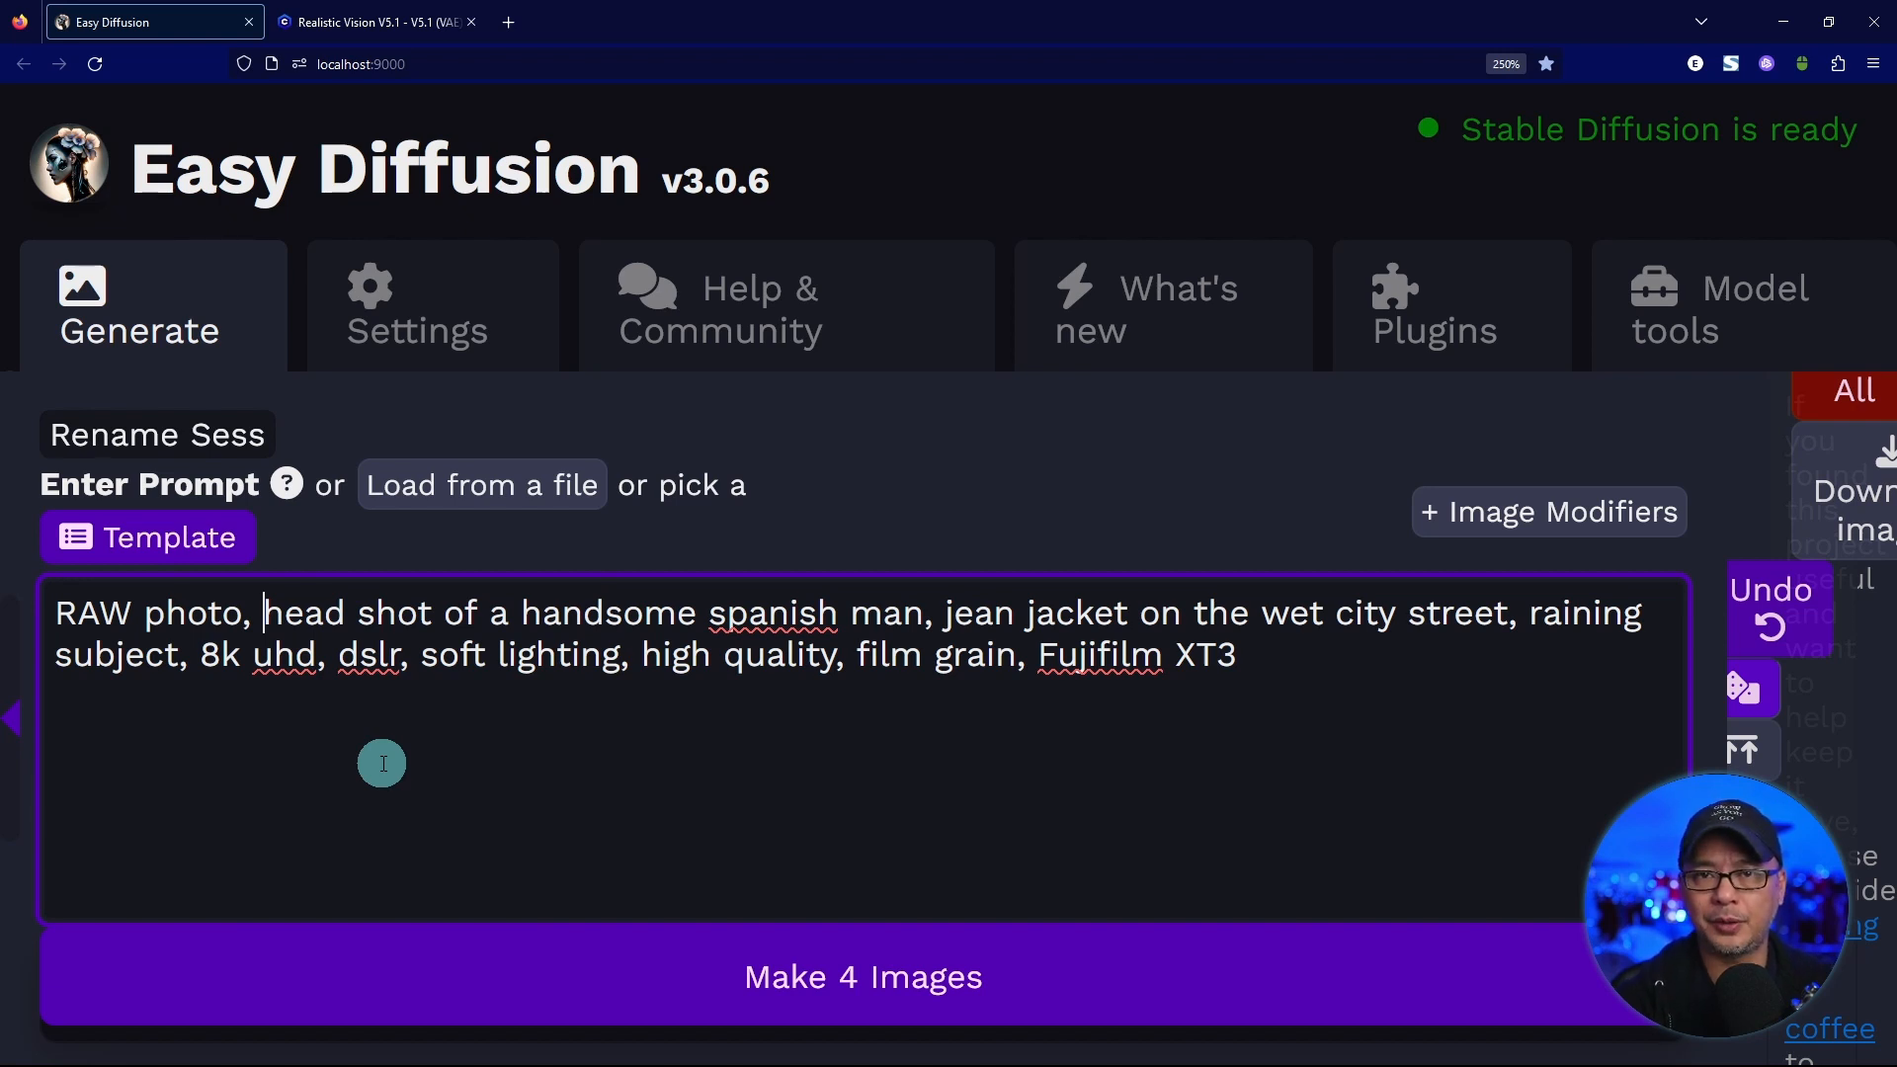
Remove the placeholder "subject," before "8k uhd" in the prompt.
click(201, 656)
key(BackSpace)
key(BackSpace)
key(BackSpace)
key(BackSpace)
key(BackSpace)
key(BackSpace)
key(BackSpace)
key(BackSpace)
key(BackSpace)
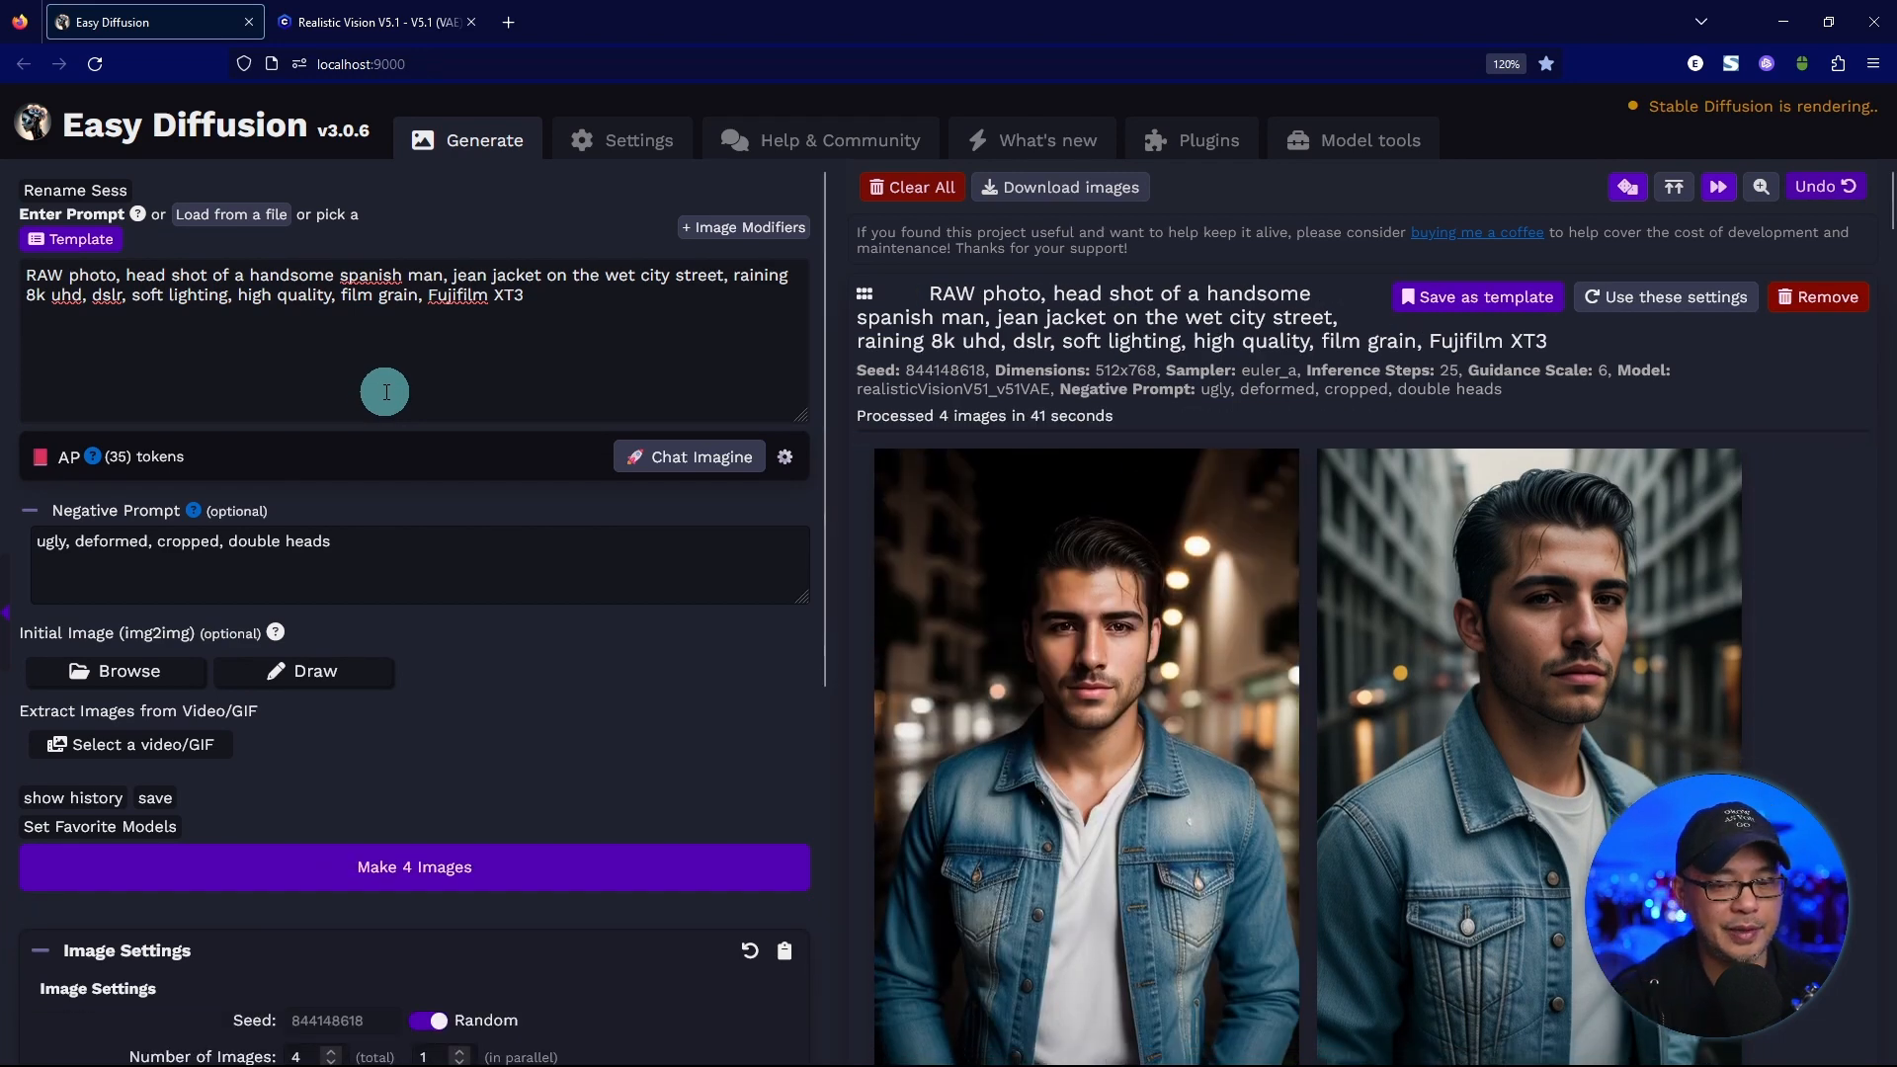
Compare the portraits made with the recommended prompt against the previous batch, and check the second portrait's image options in full-screen view.
scroll(1830, 443, down, 8)
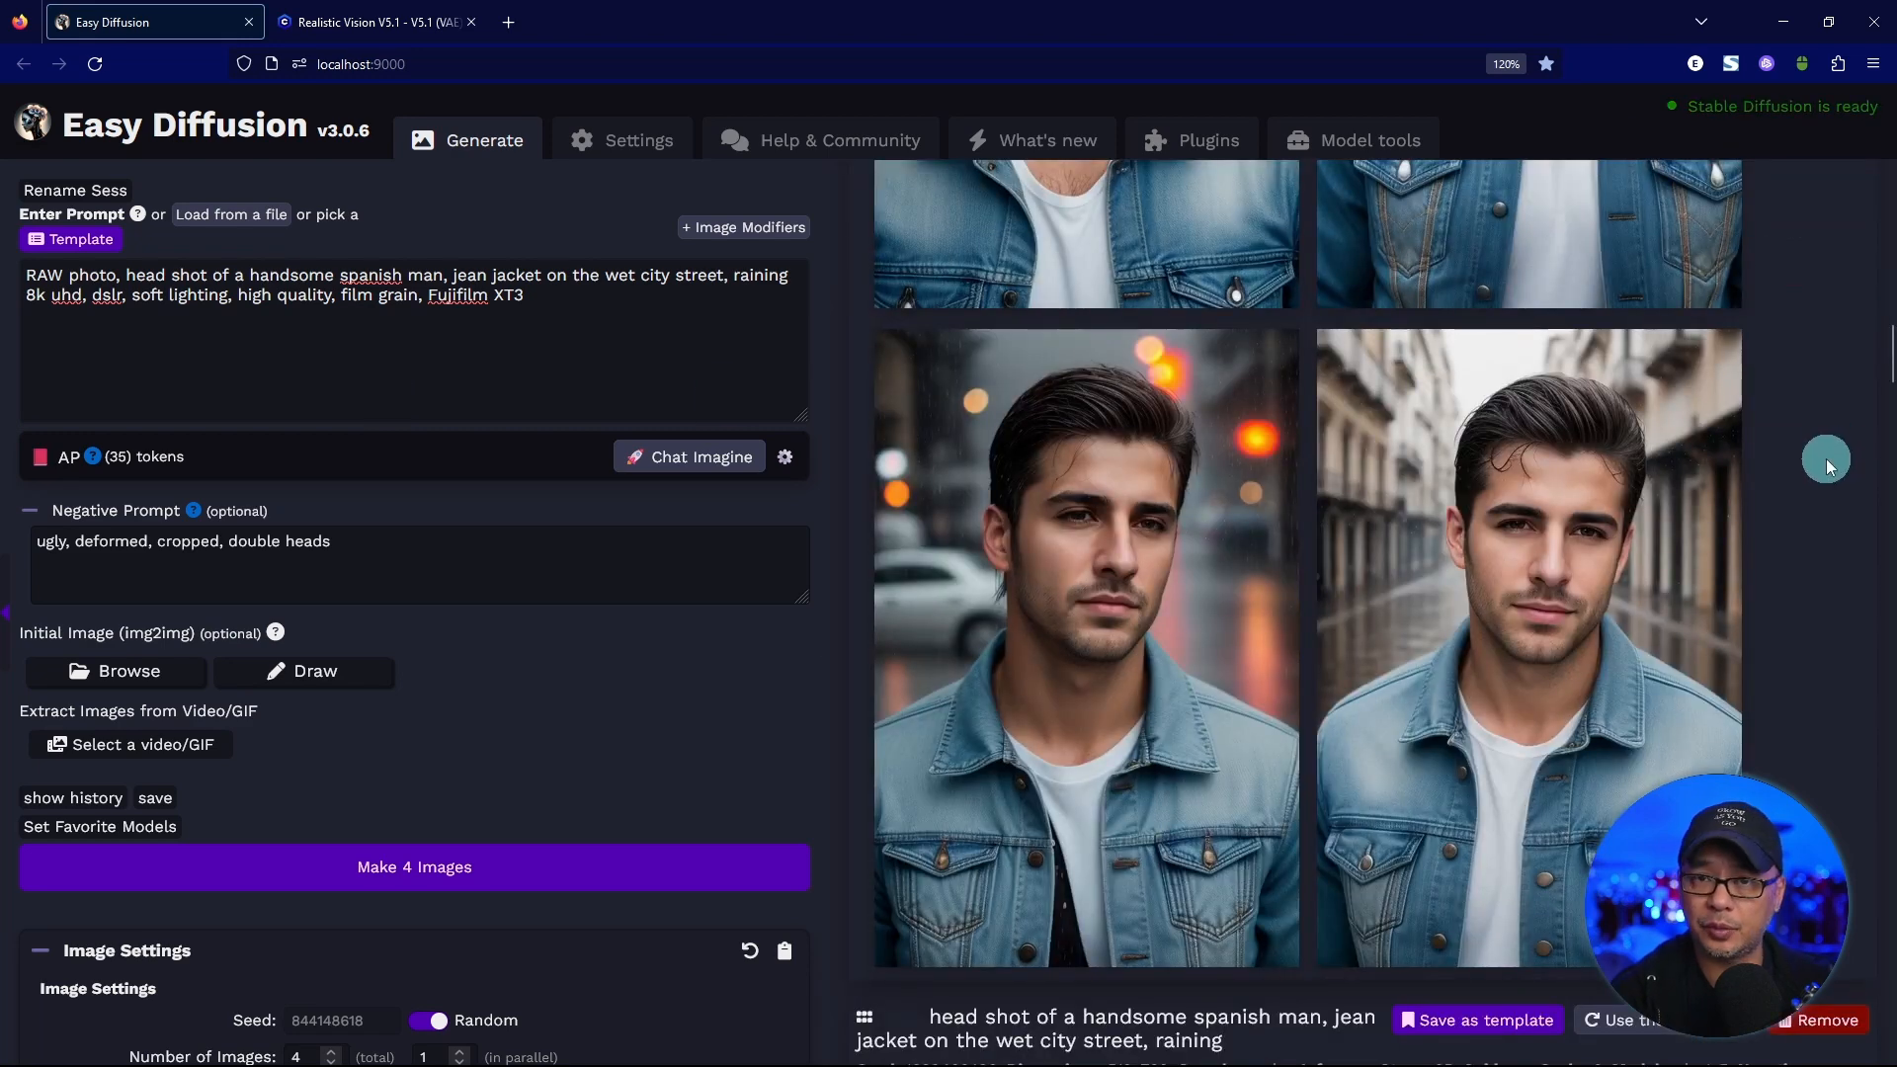
scroll(1824, 458, up, 15)
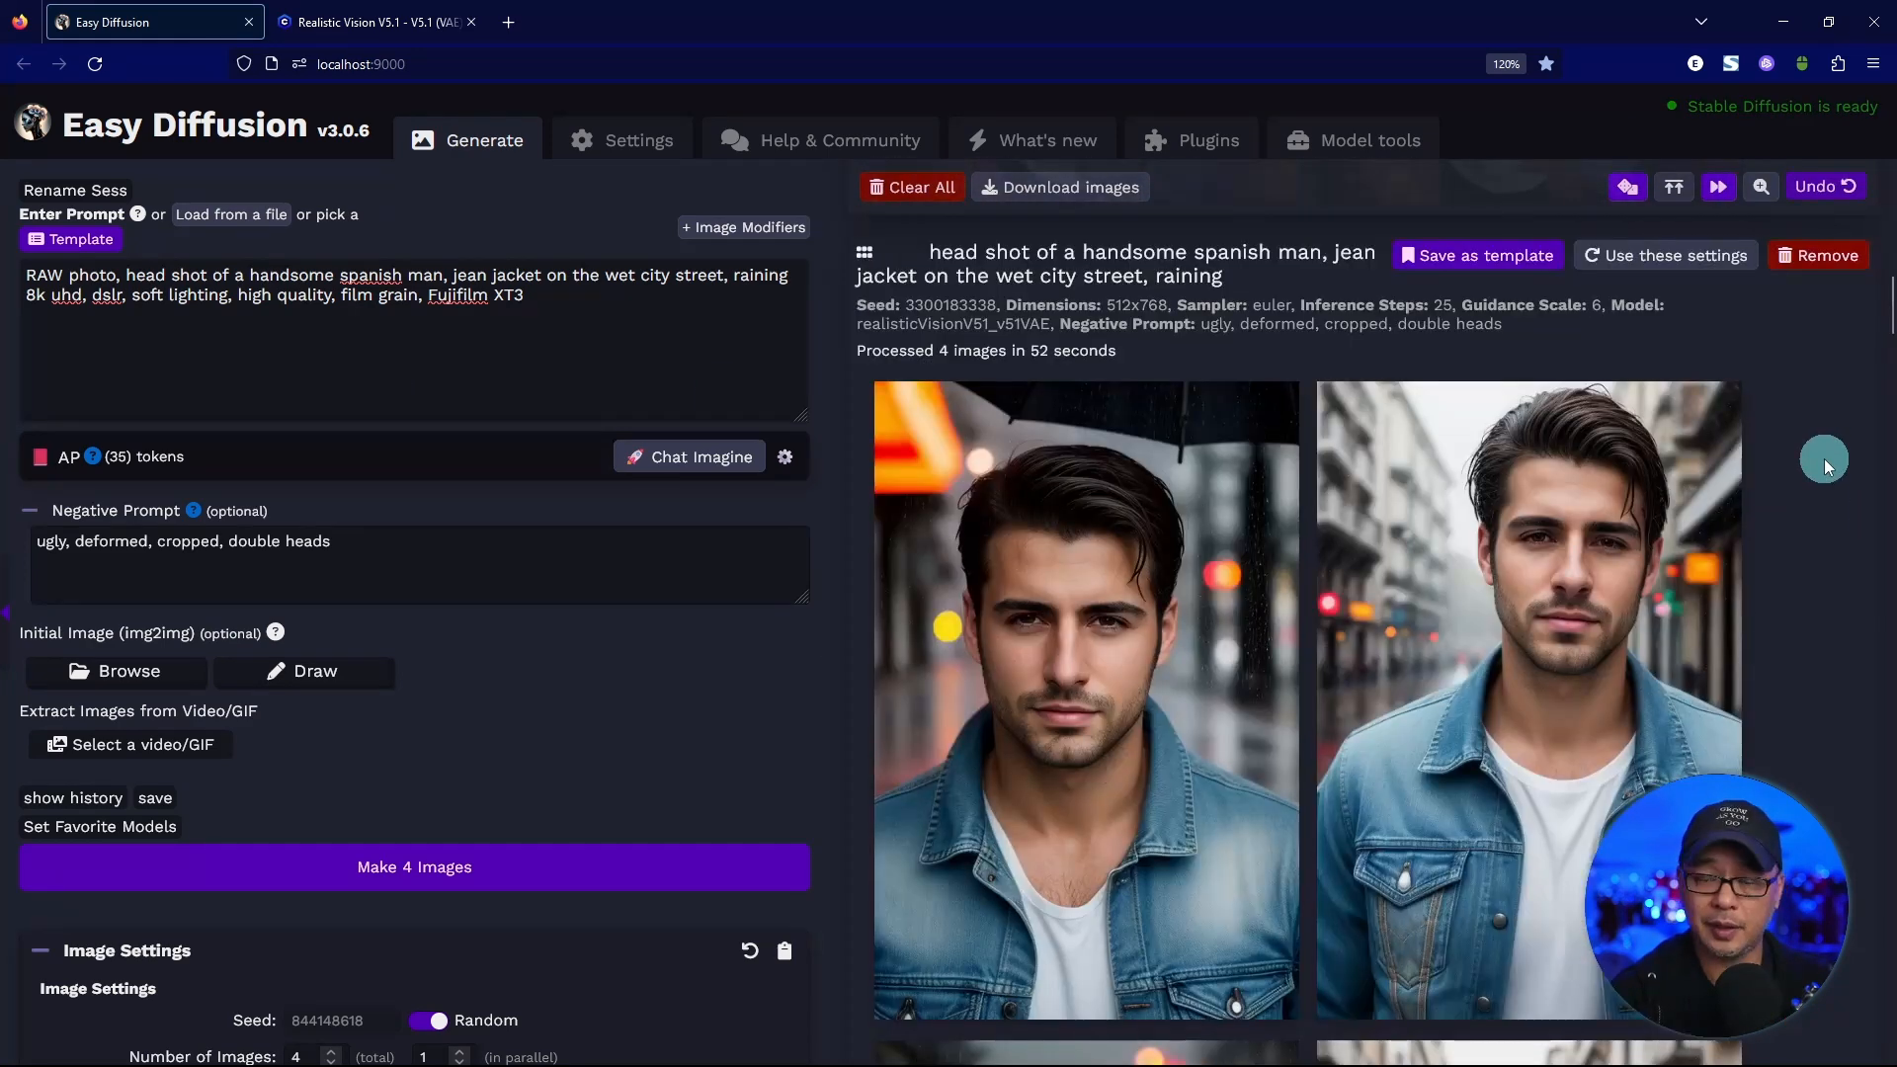
scroll(1823, 456, down, 15)
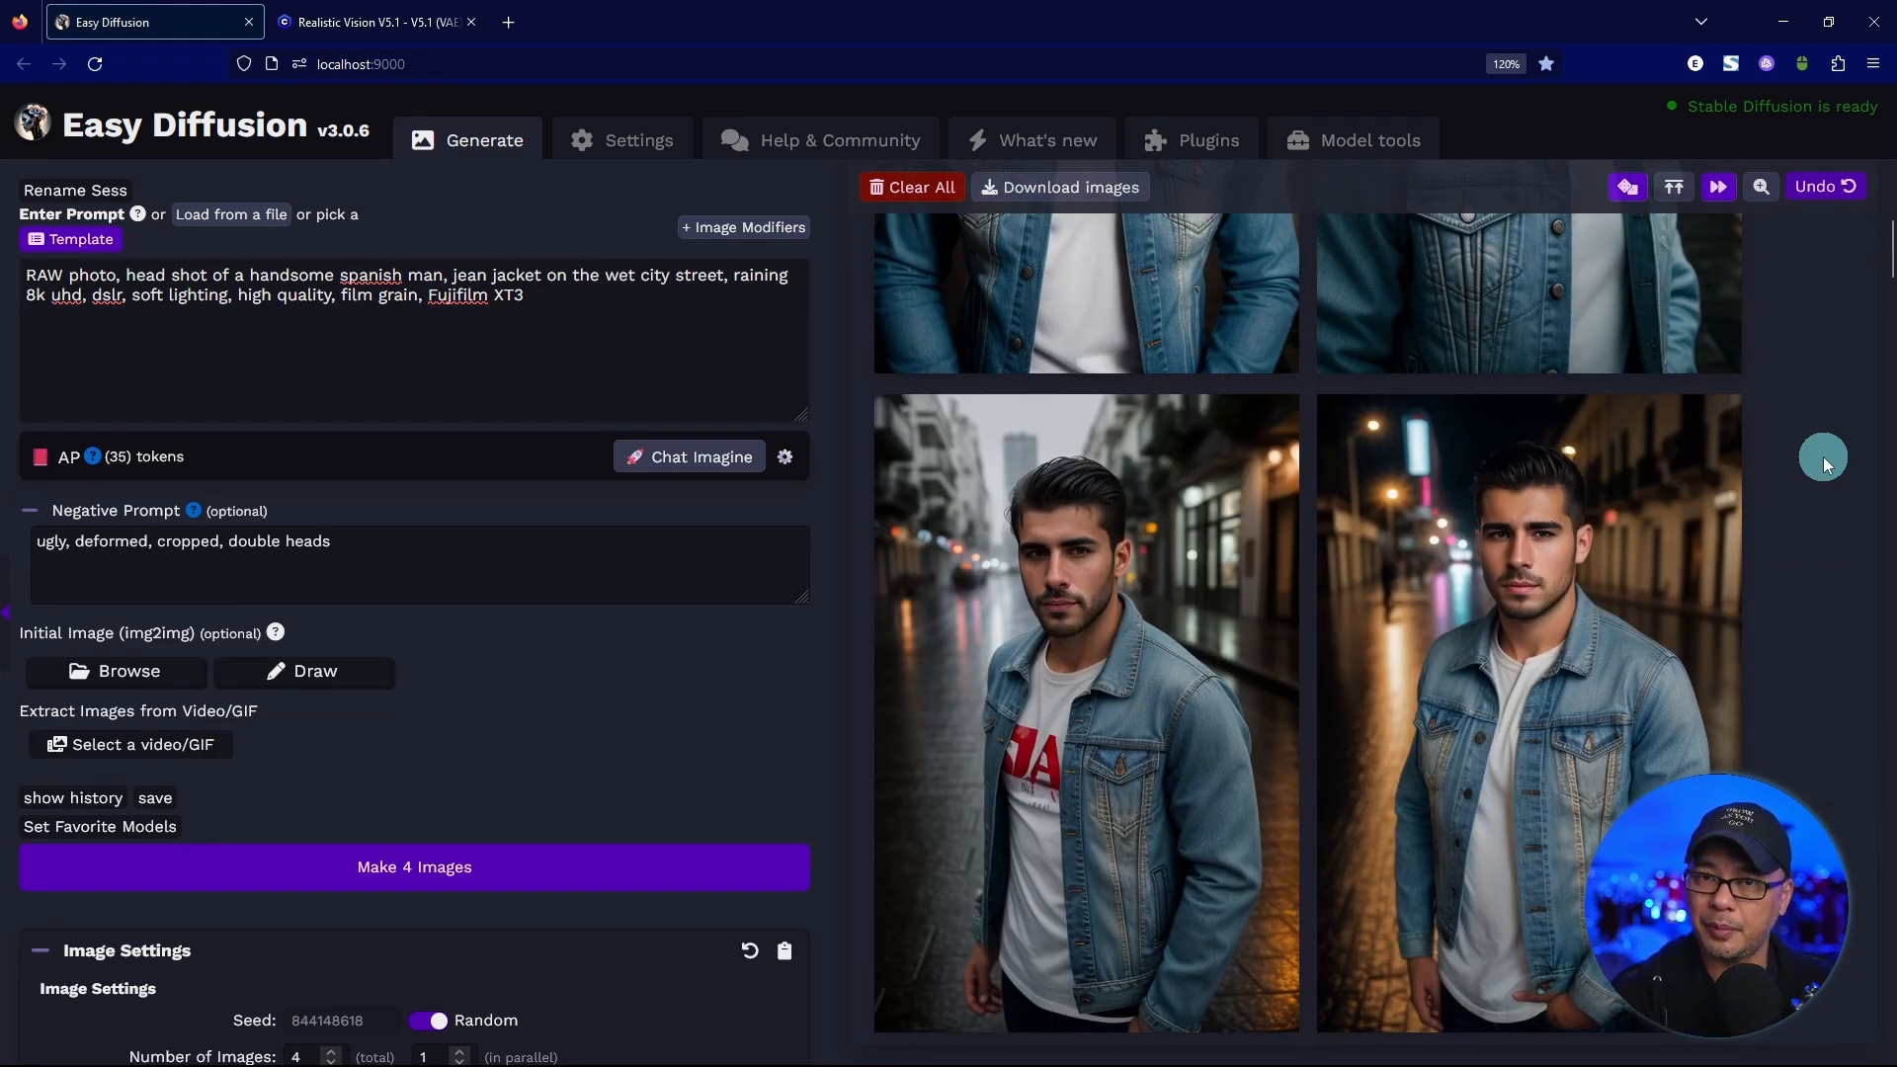
scroll(1823, 456, up, 5)
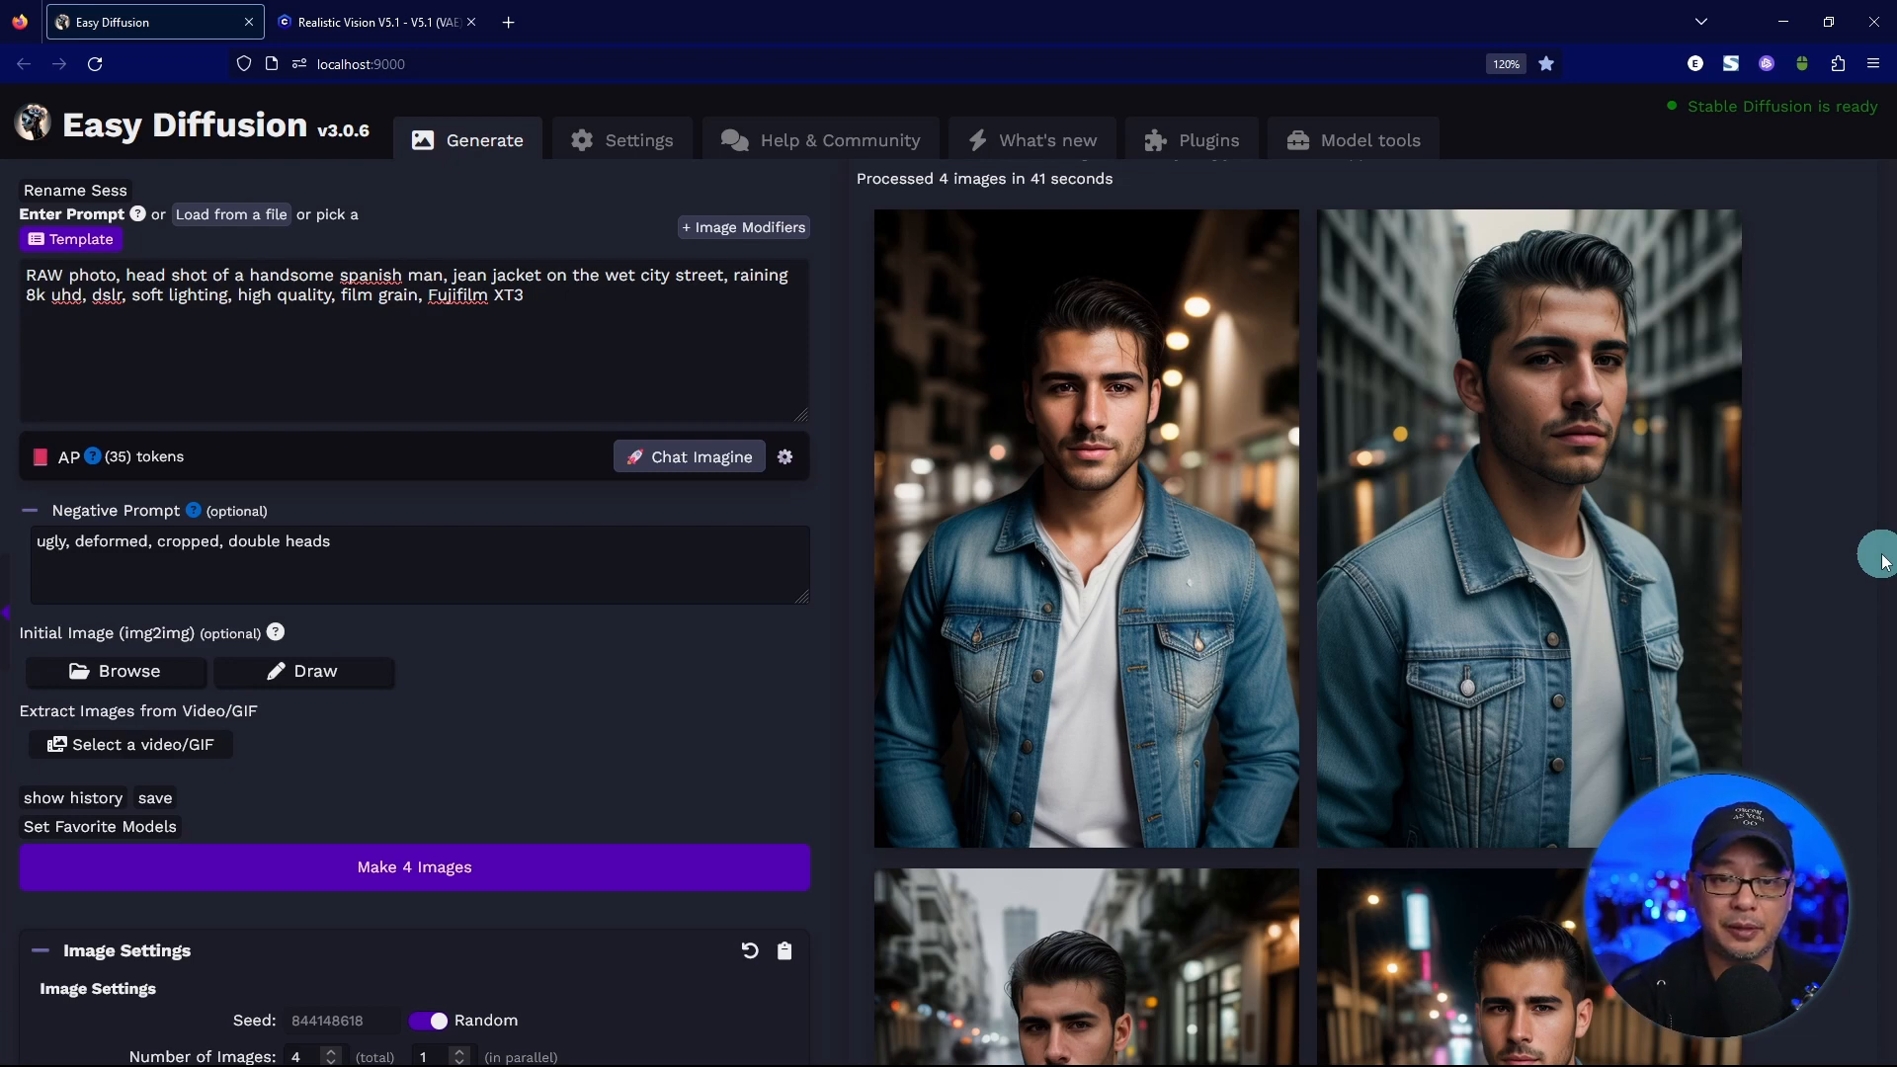
key(F11)
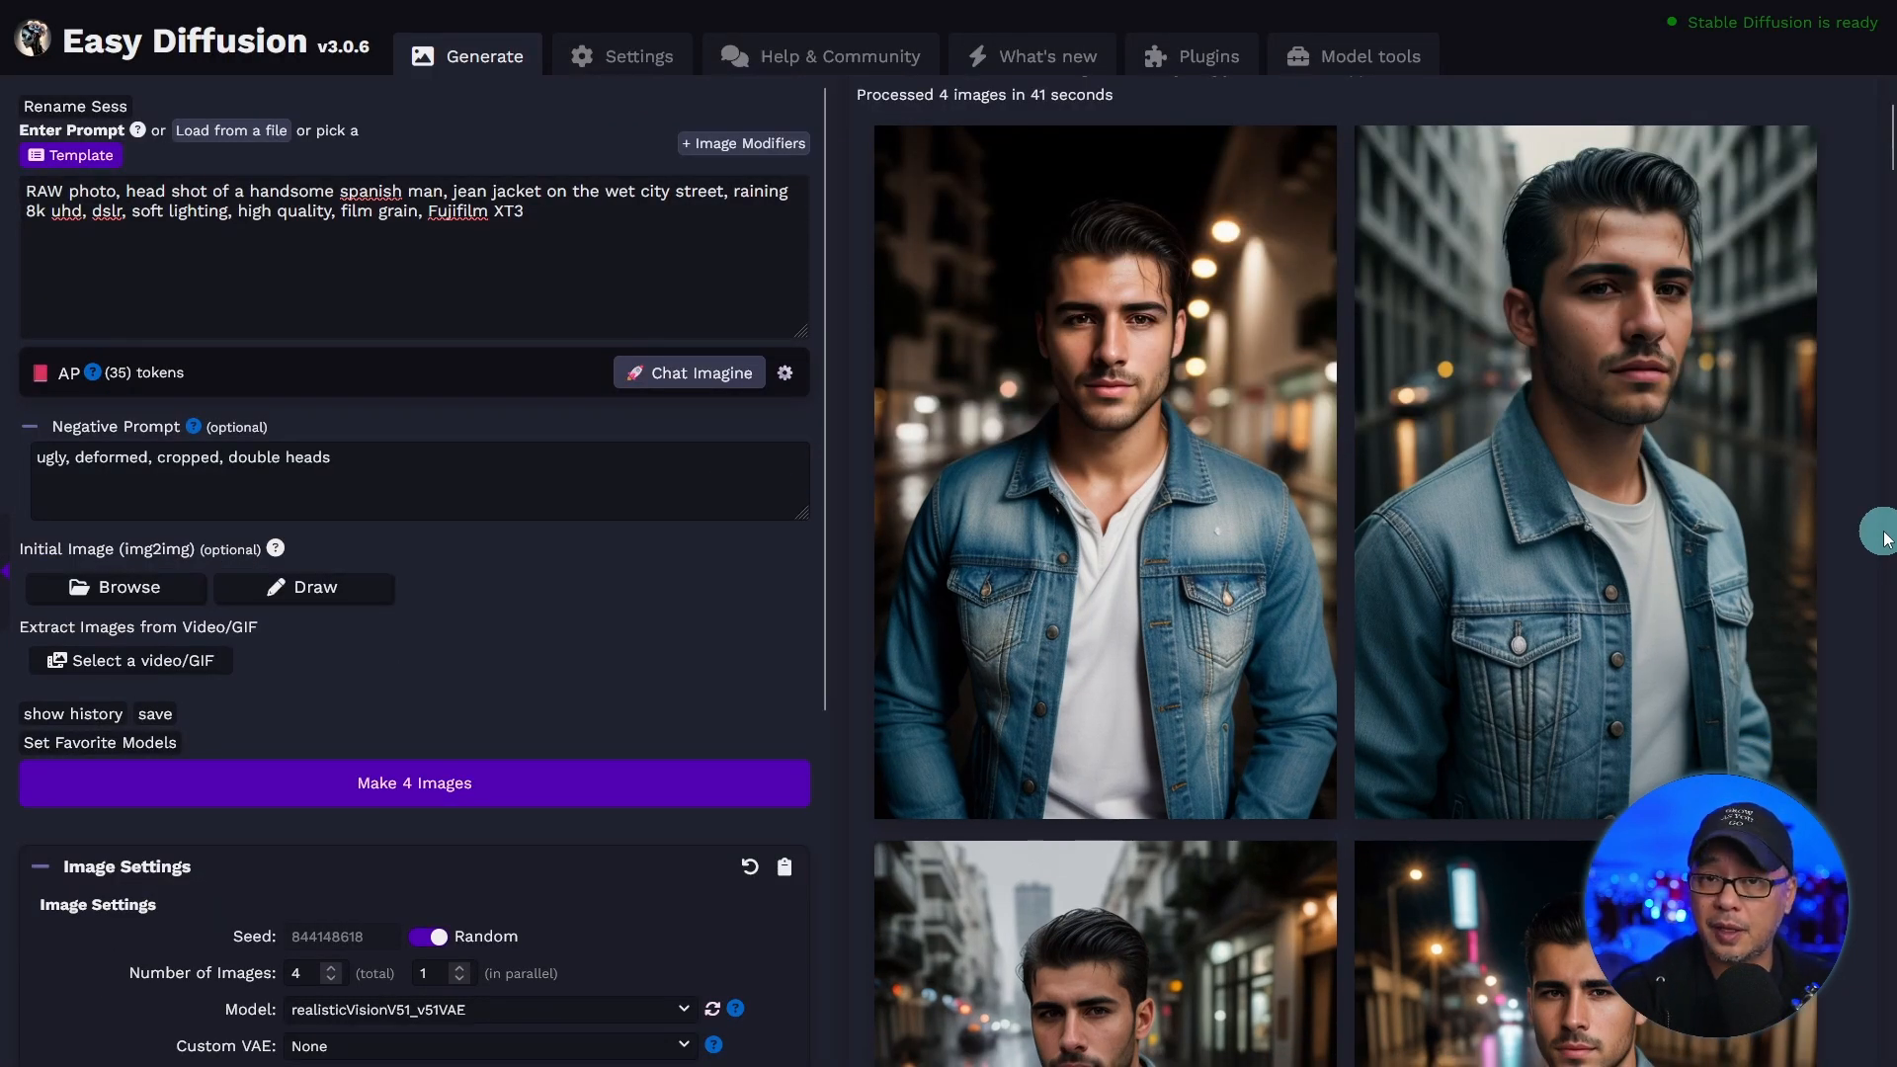
mouse_move(1663, 488)
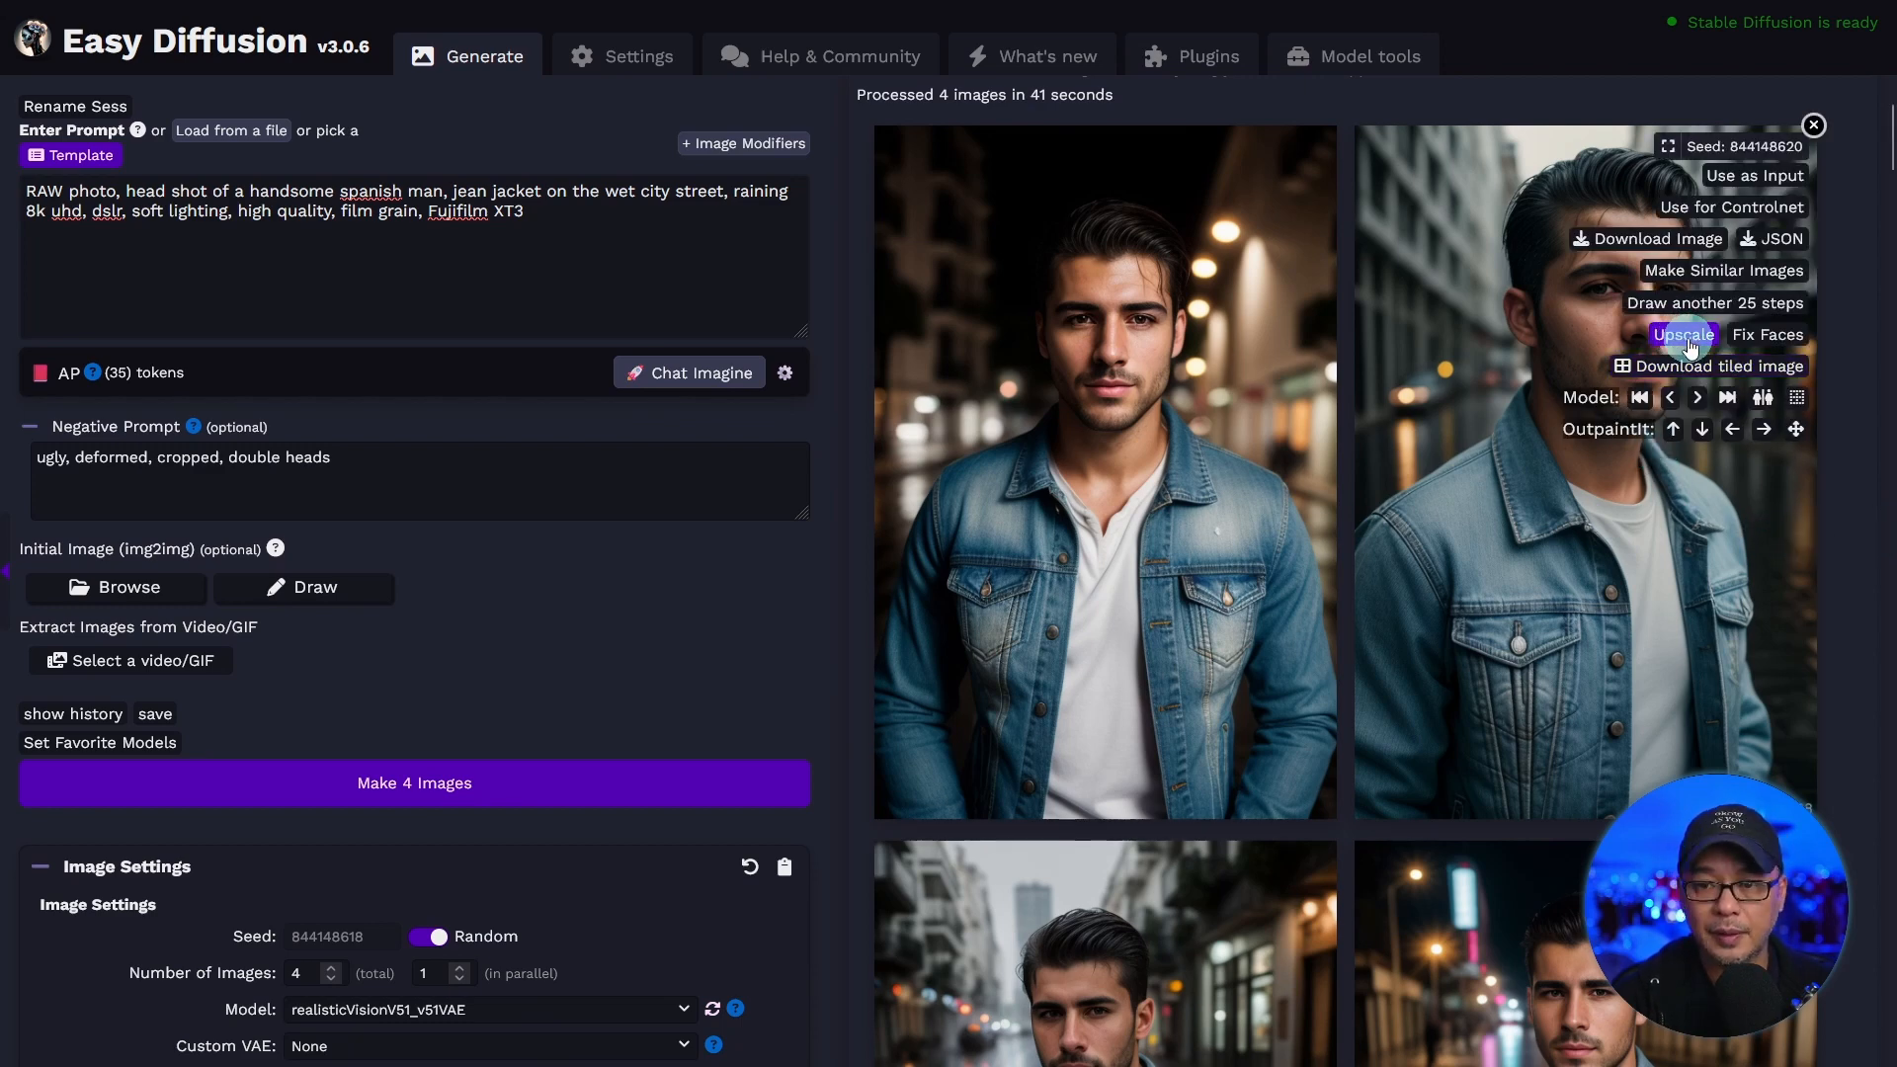
click(1690, 346)
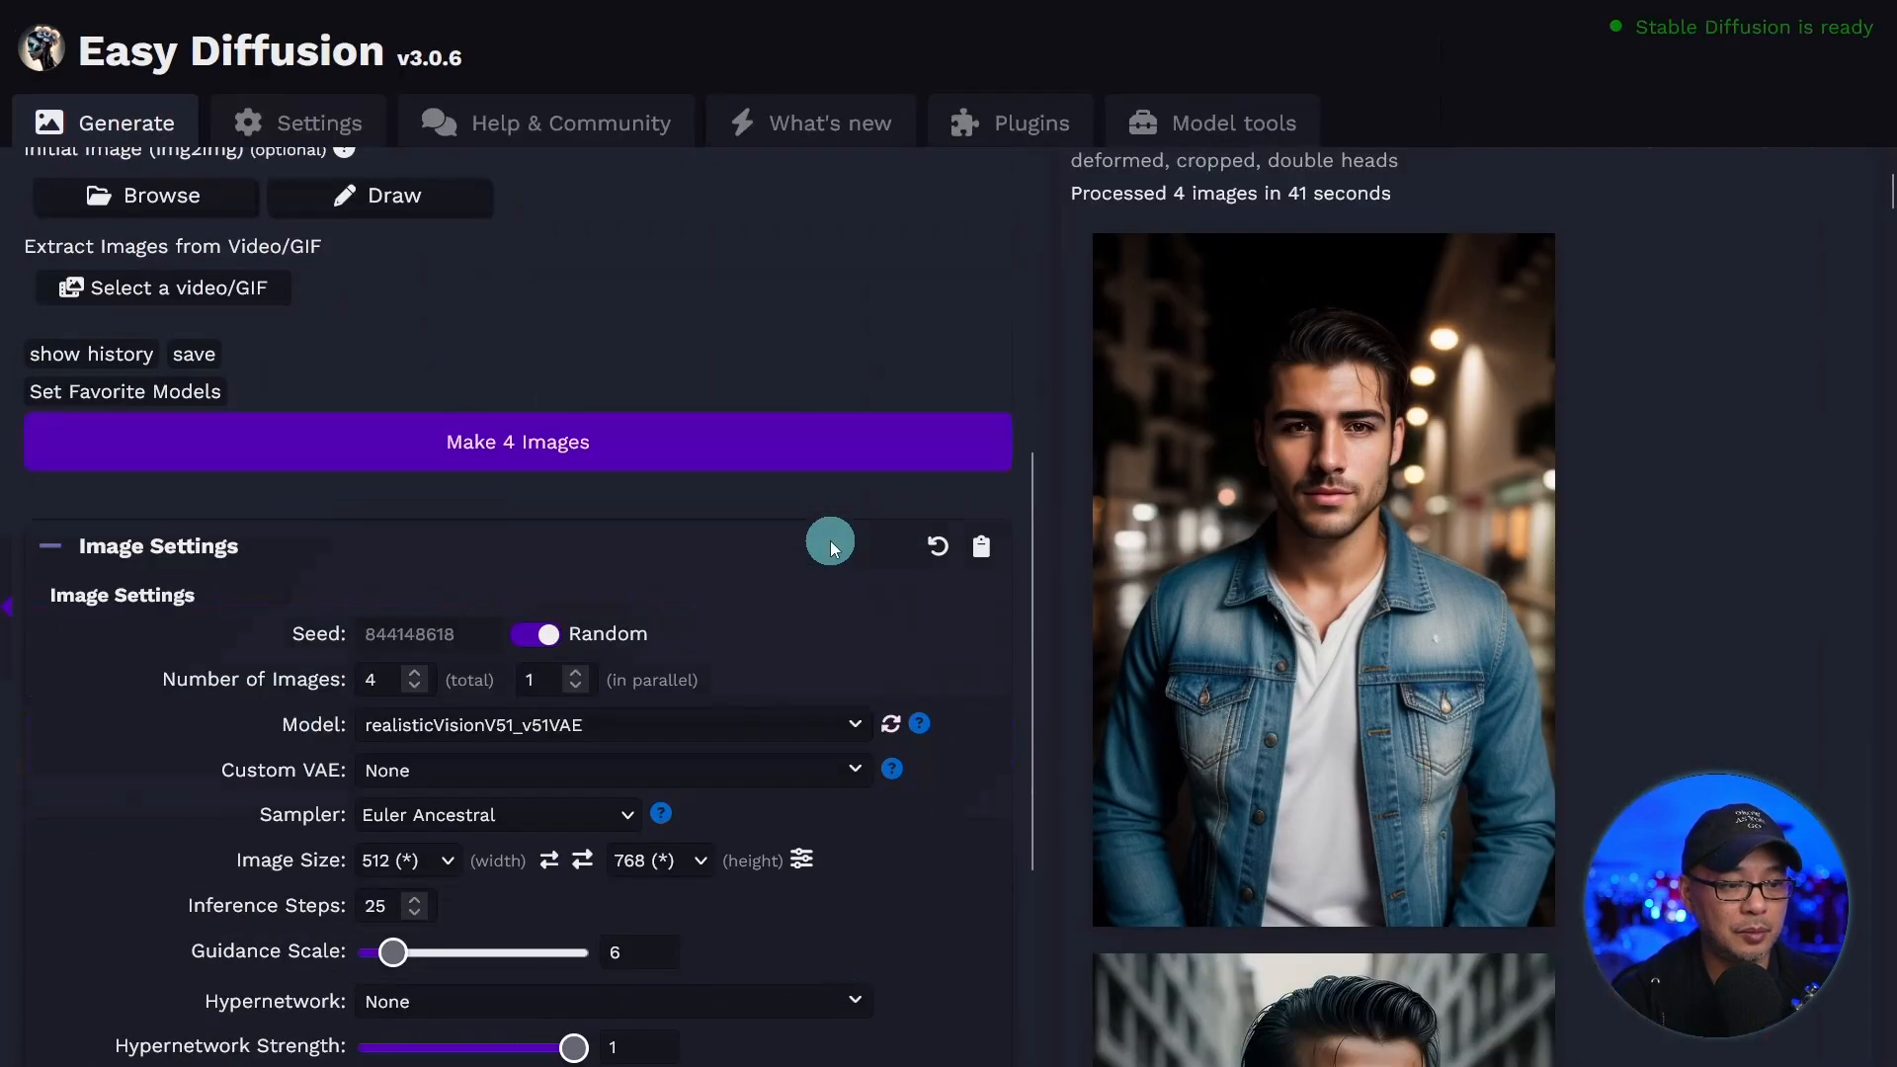
Enable upscaling in the render settings at 4x with the RealESRGAN_x4plus upscaler.
scroll(829, 541, down, 3)
scroll(832, 547, down, 2)
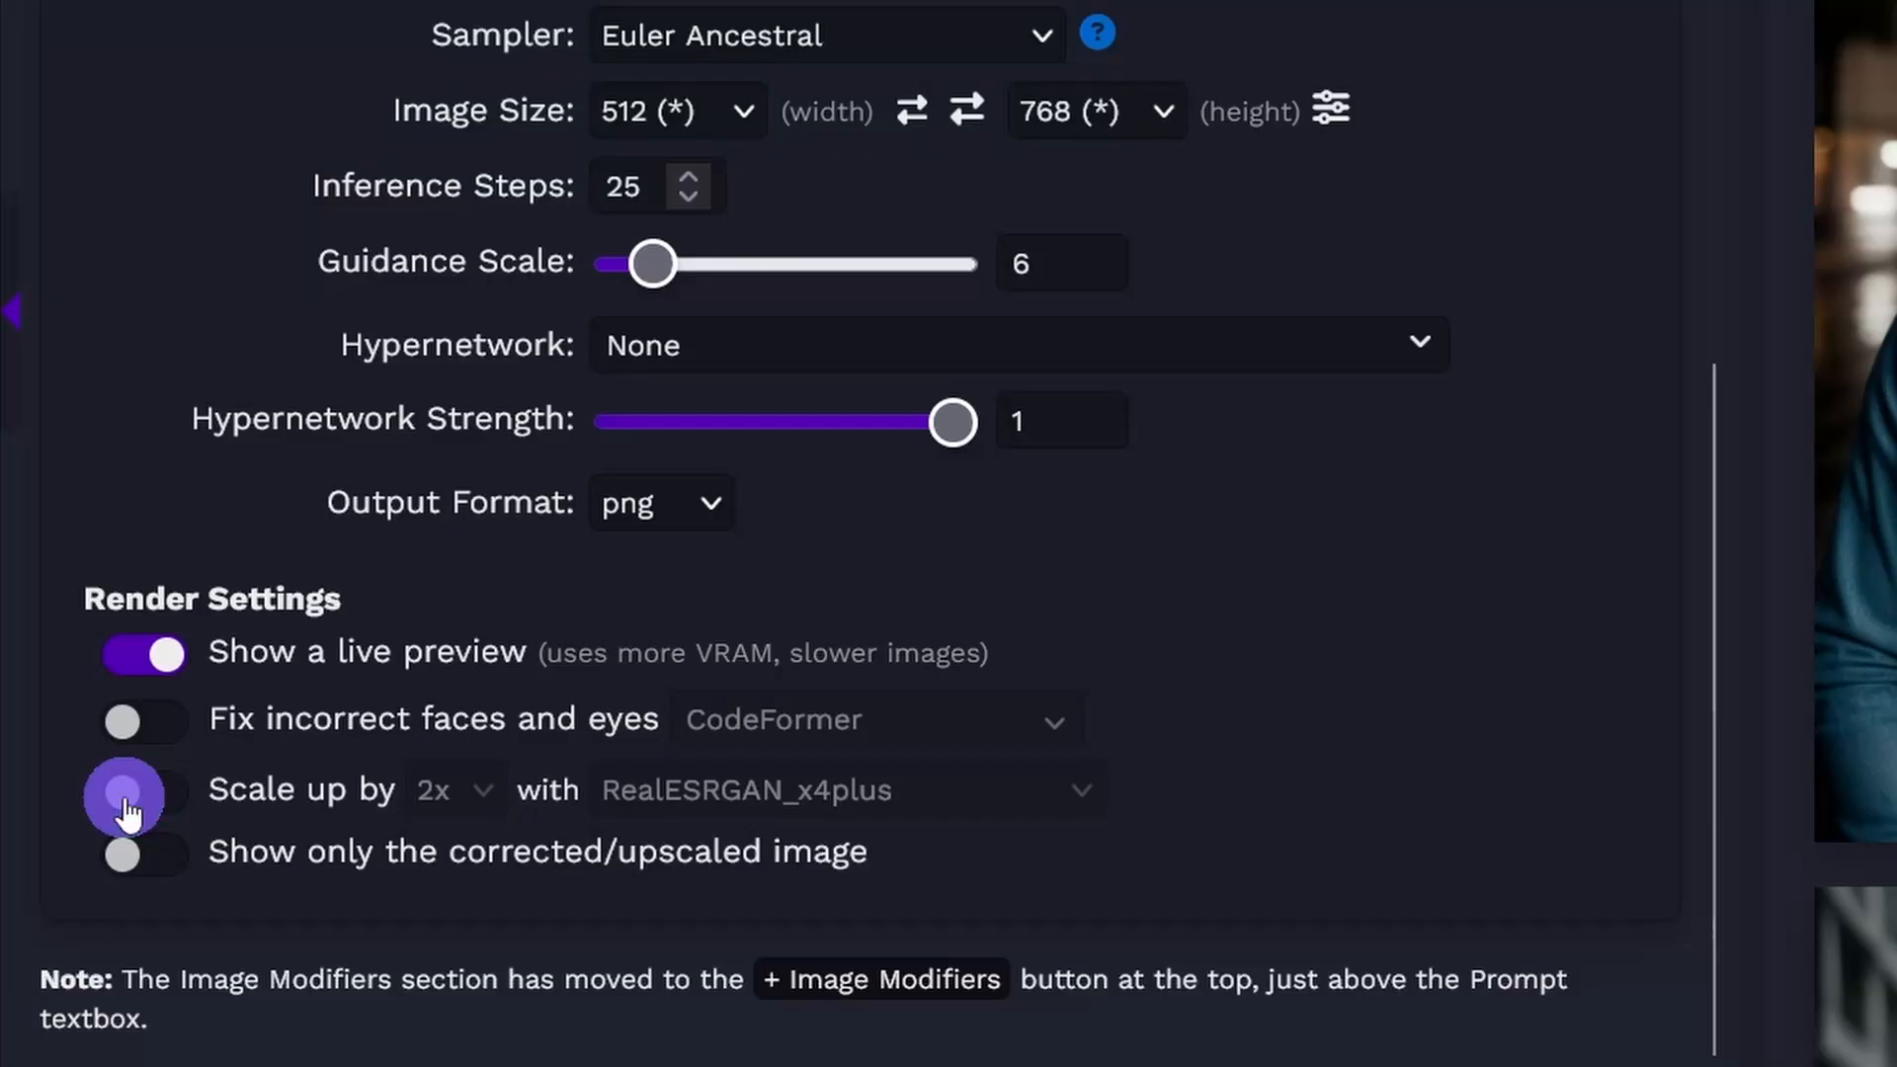
click(86, 895)
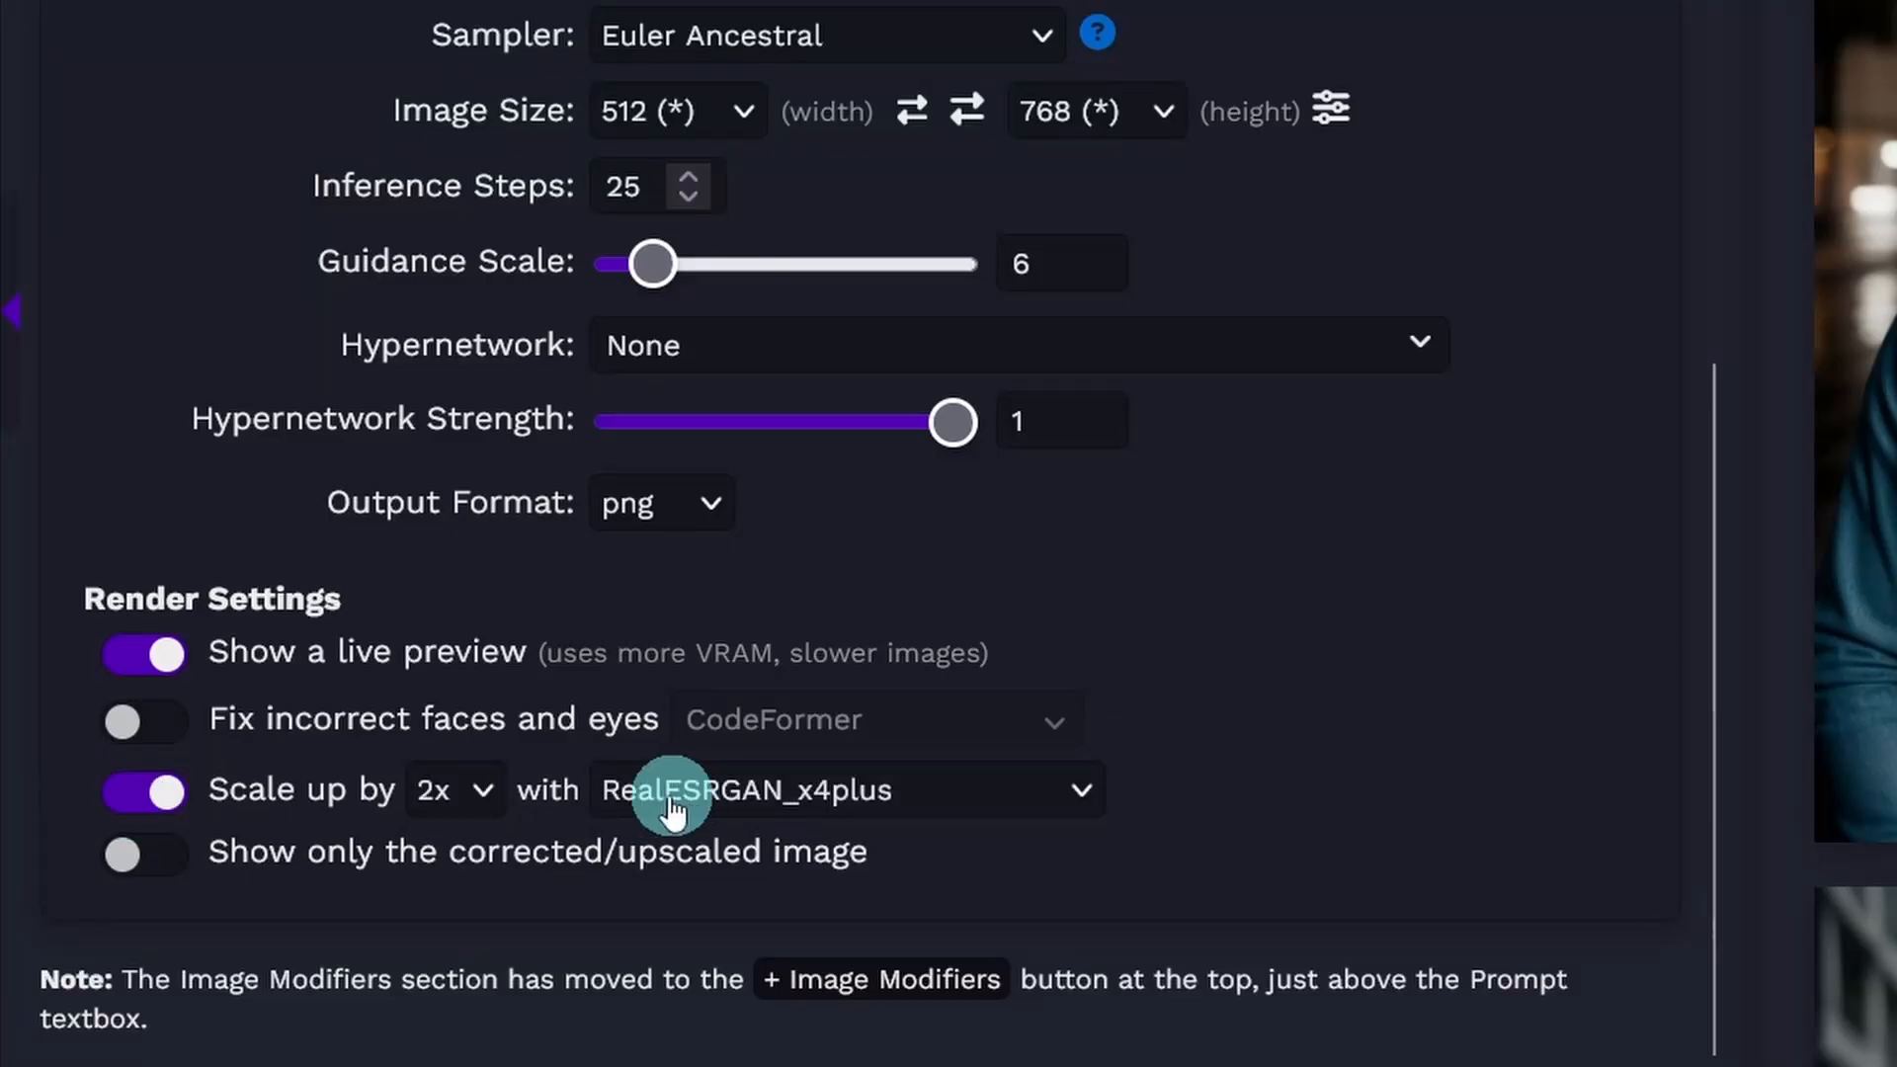
click(484, 791)
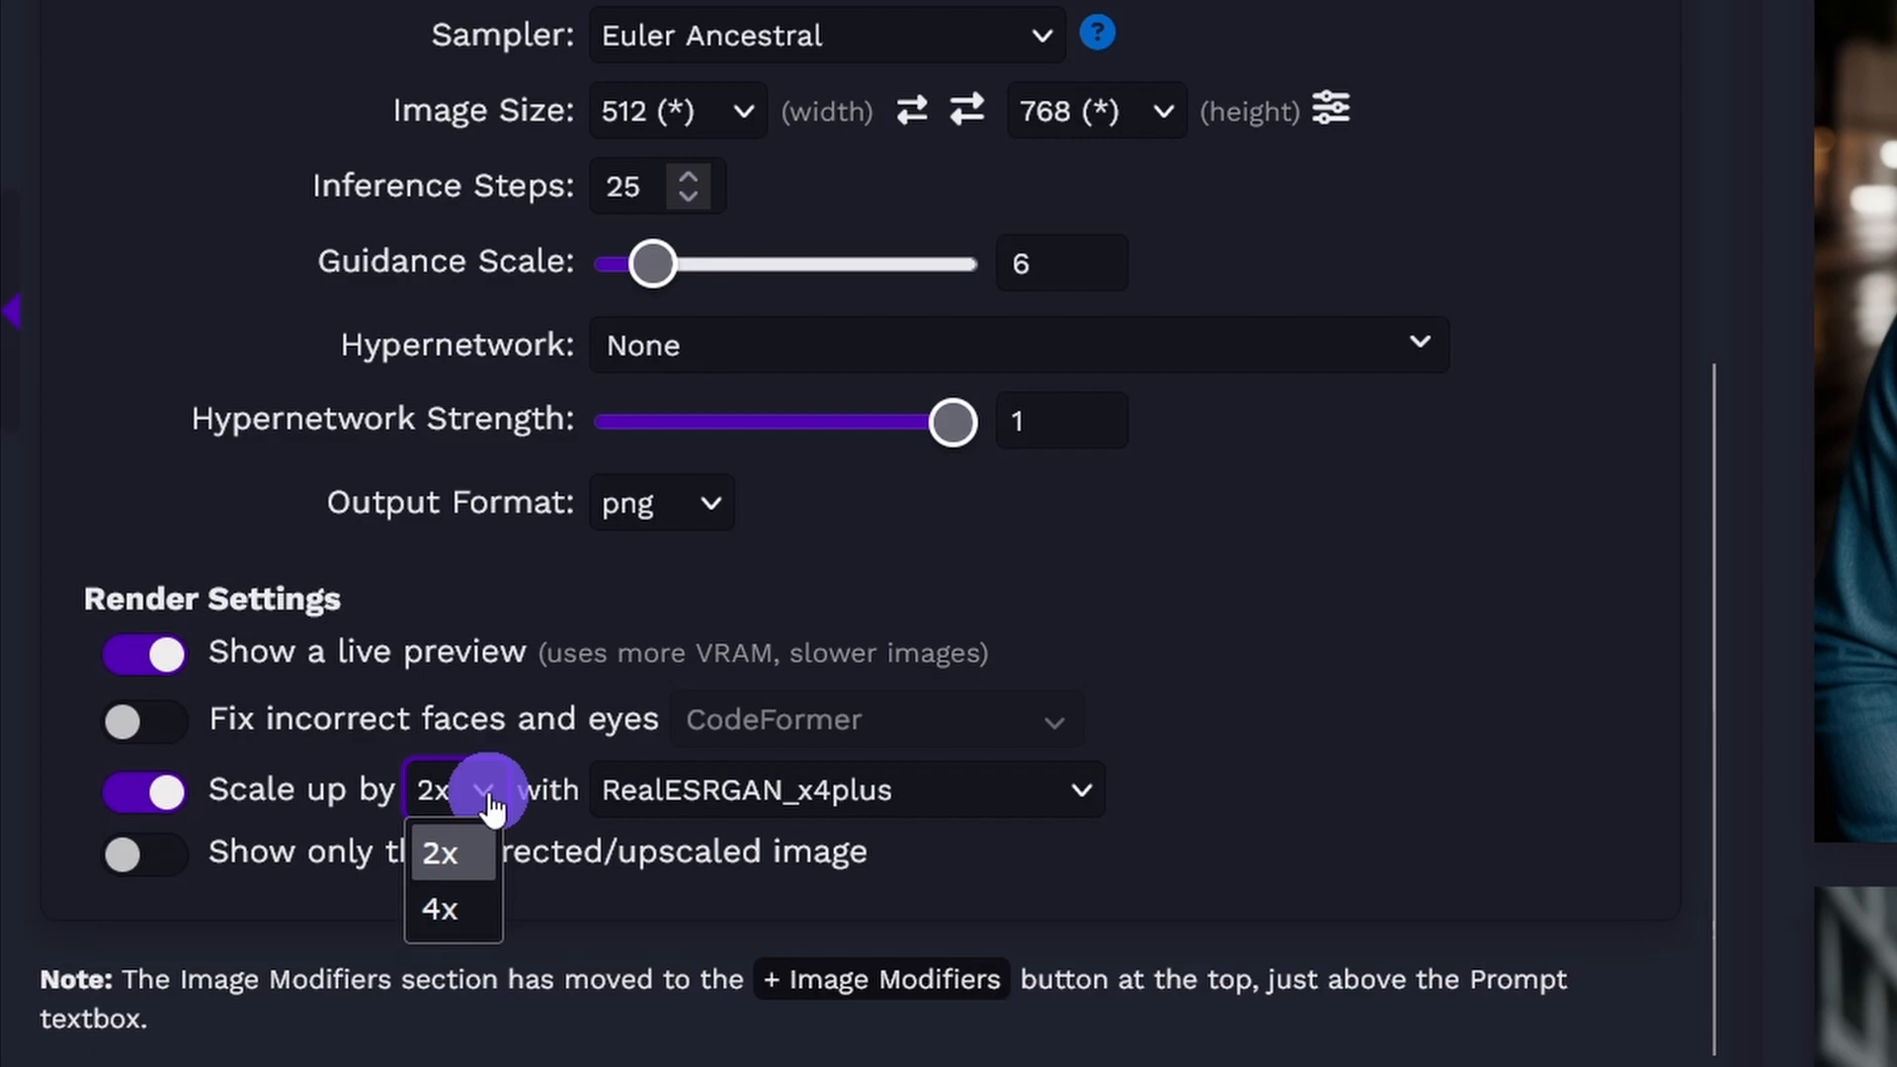
click(447, 904)
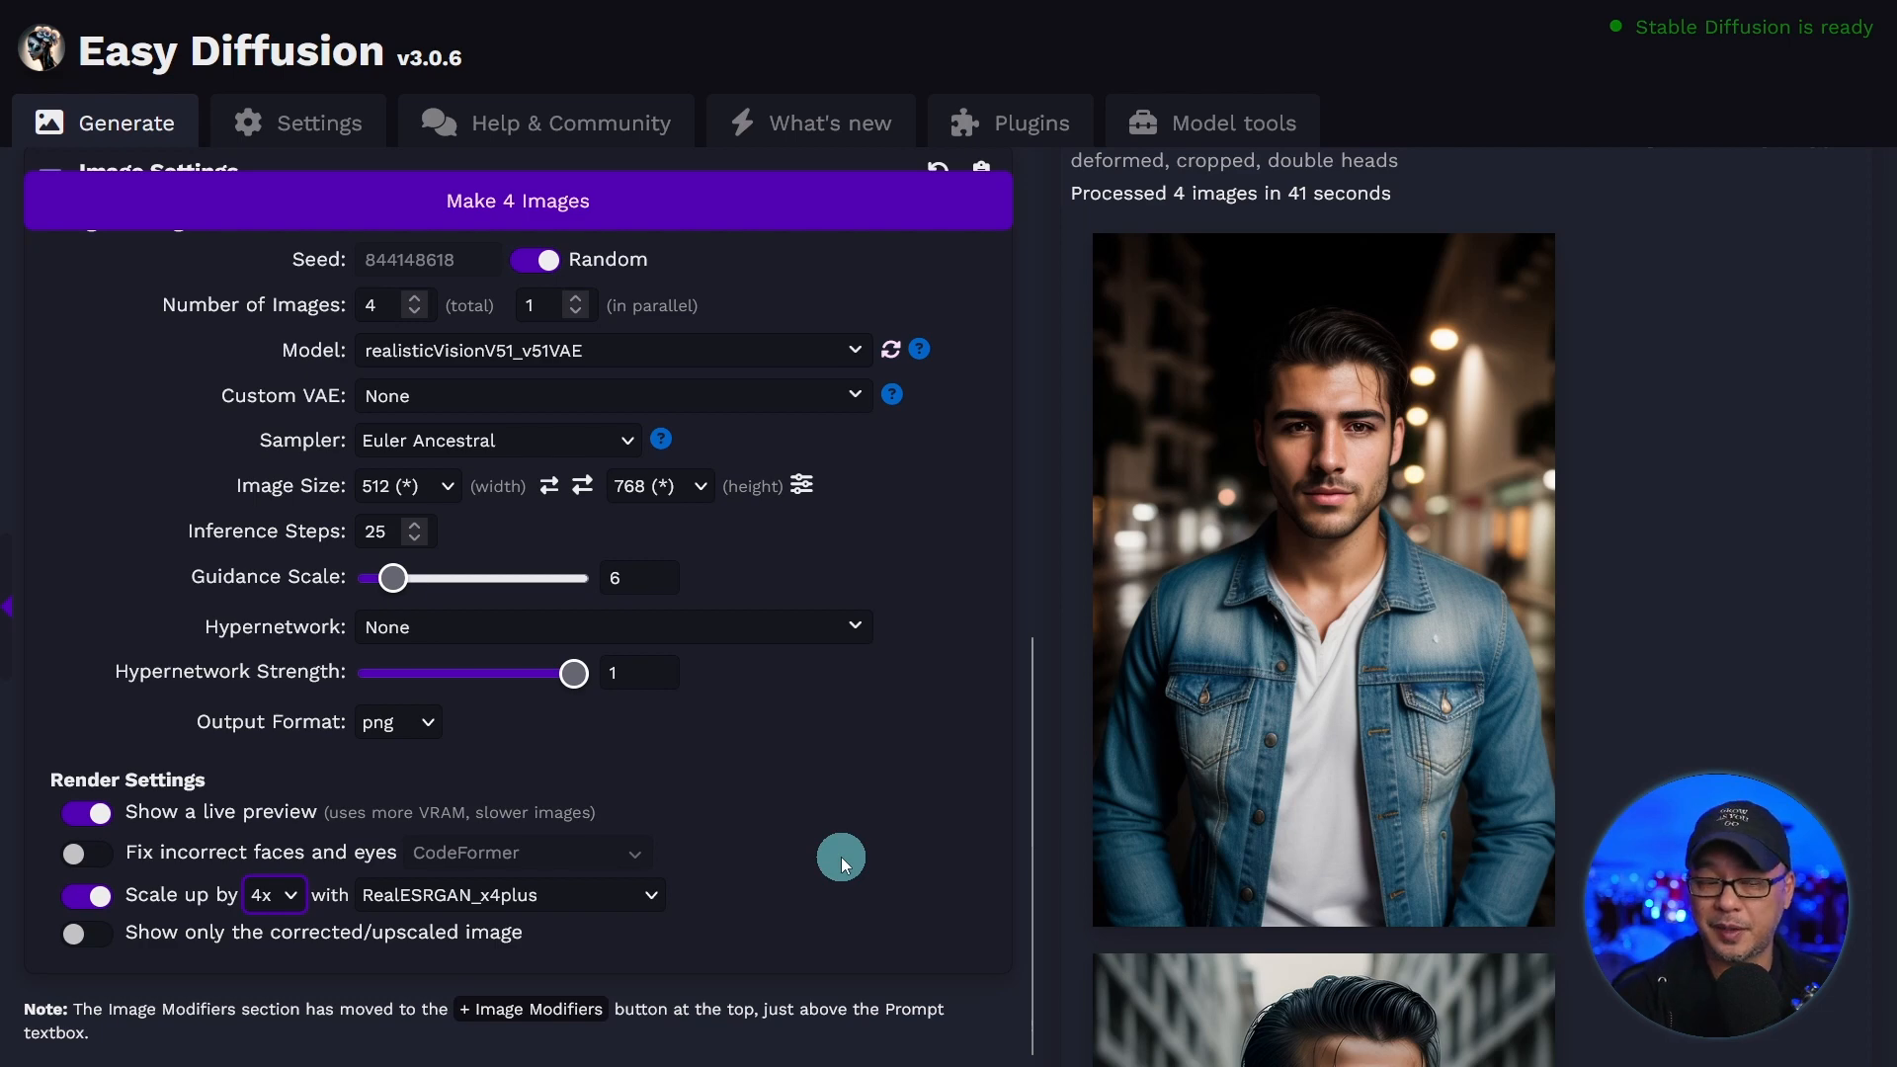
click(569, 898)
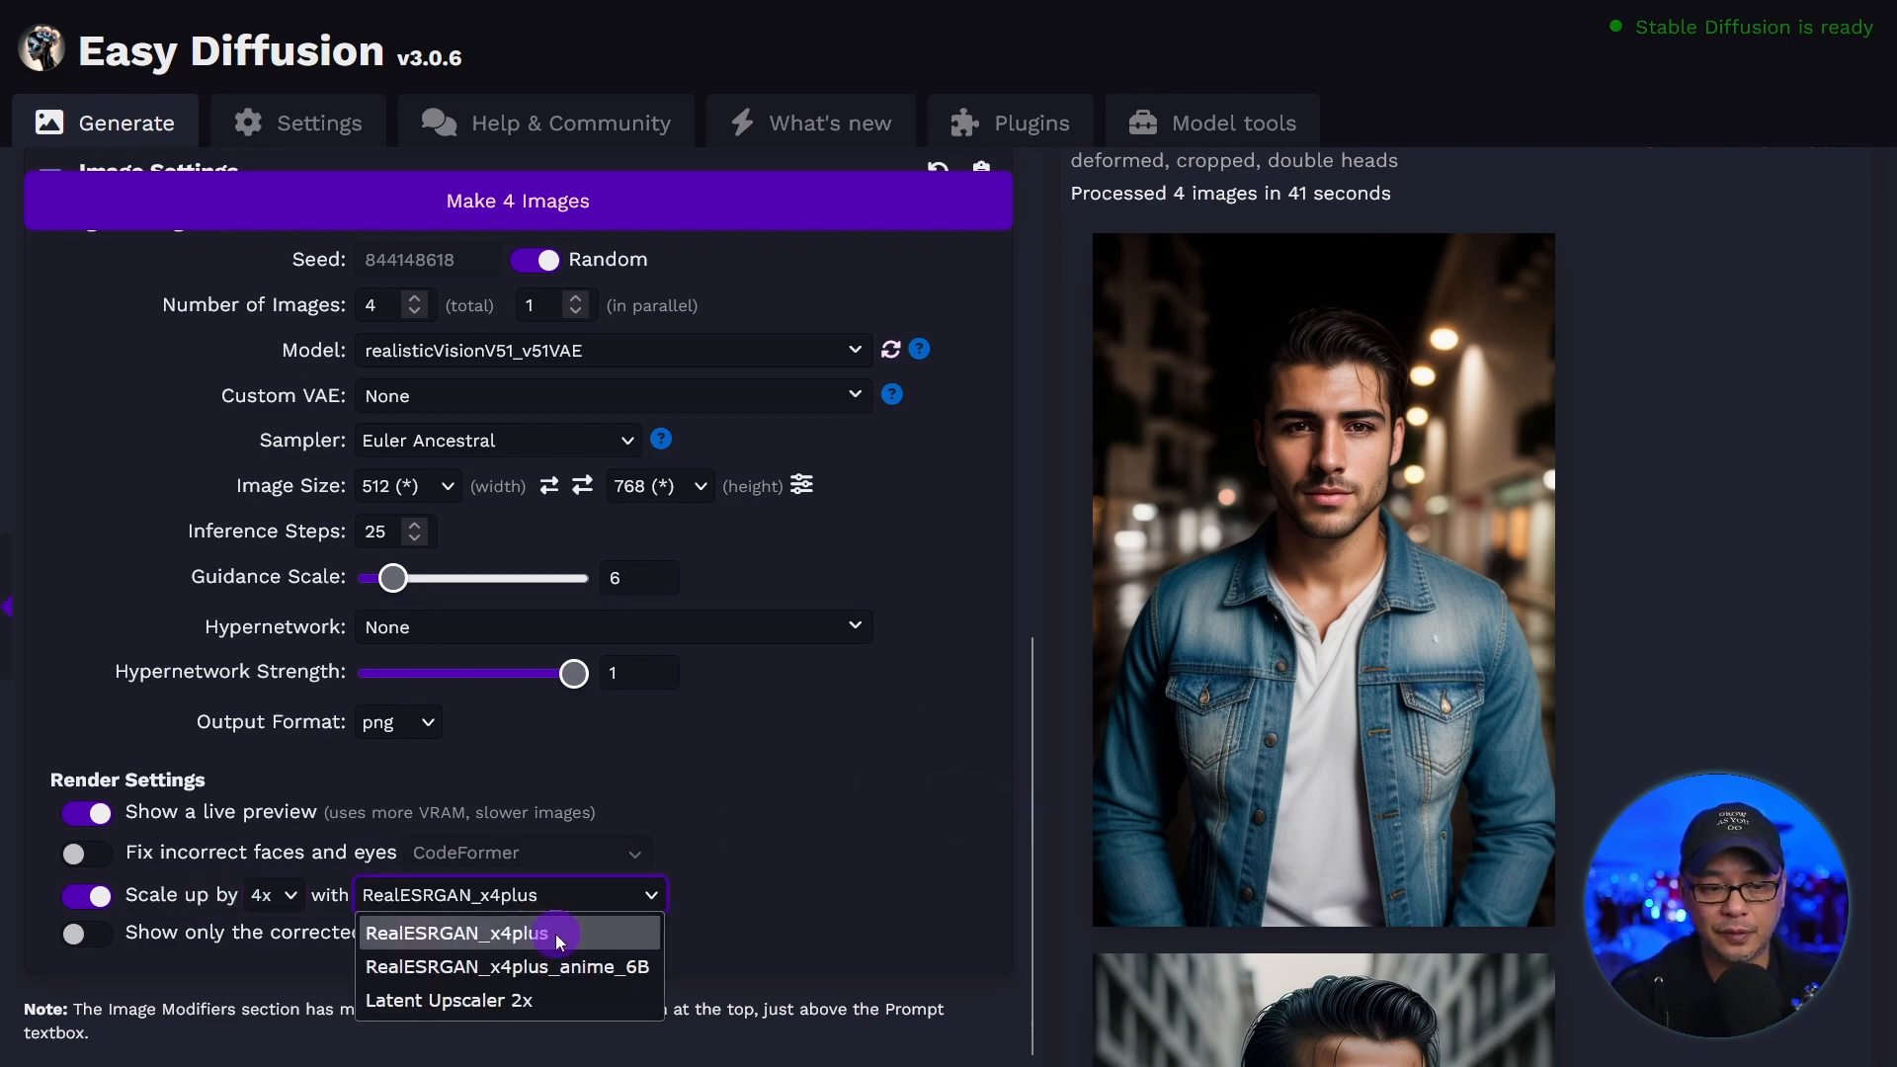
click(555, 934)
Set the total number of images to 1 and generate the portrait with the current prompt.
scroll(374, 462, up, 2)
click(374, 461)
text(1)
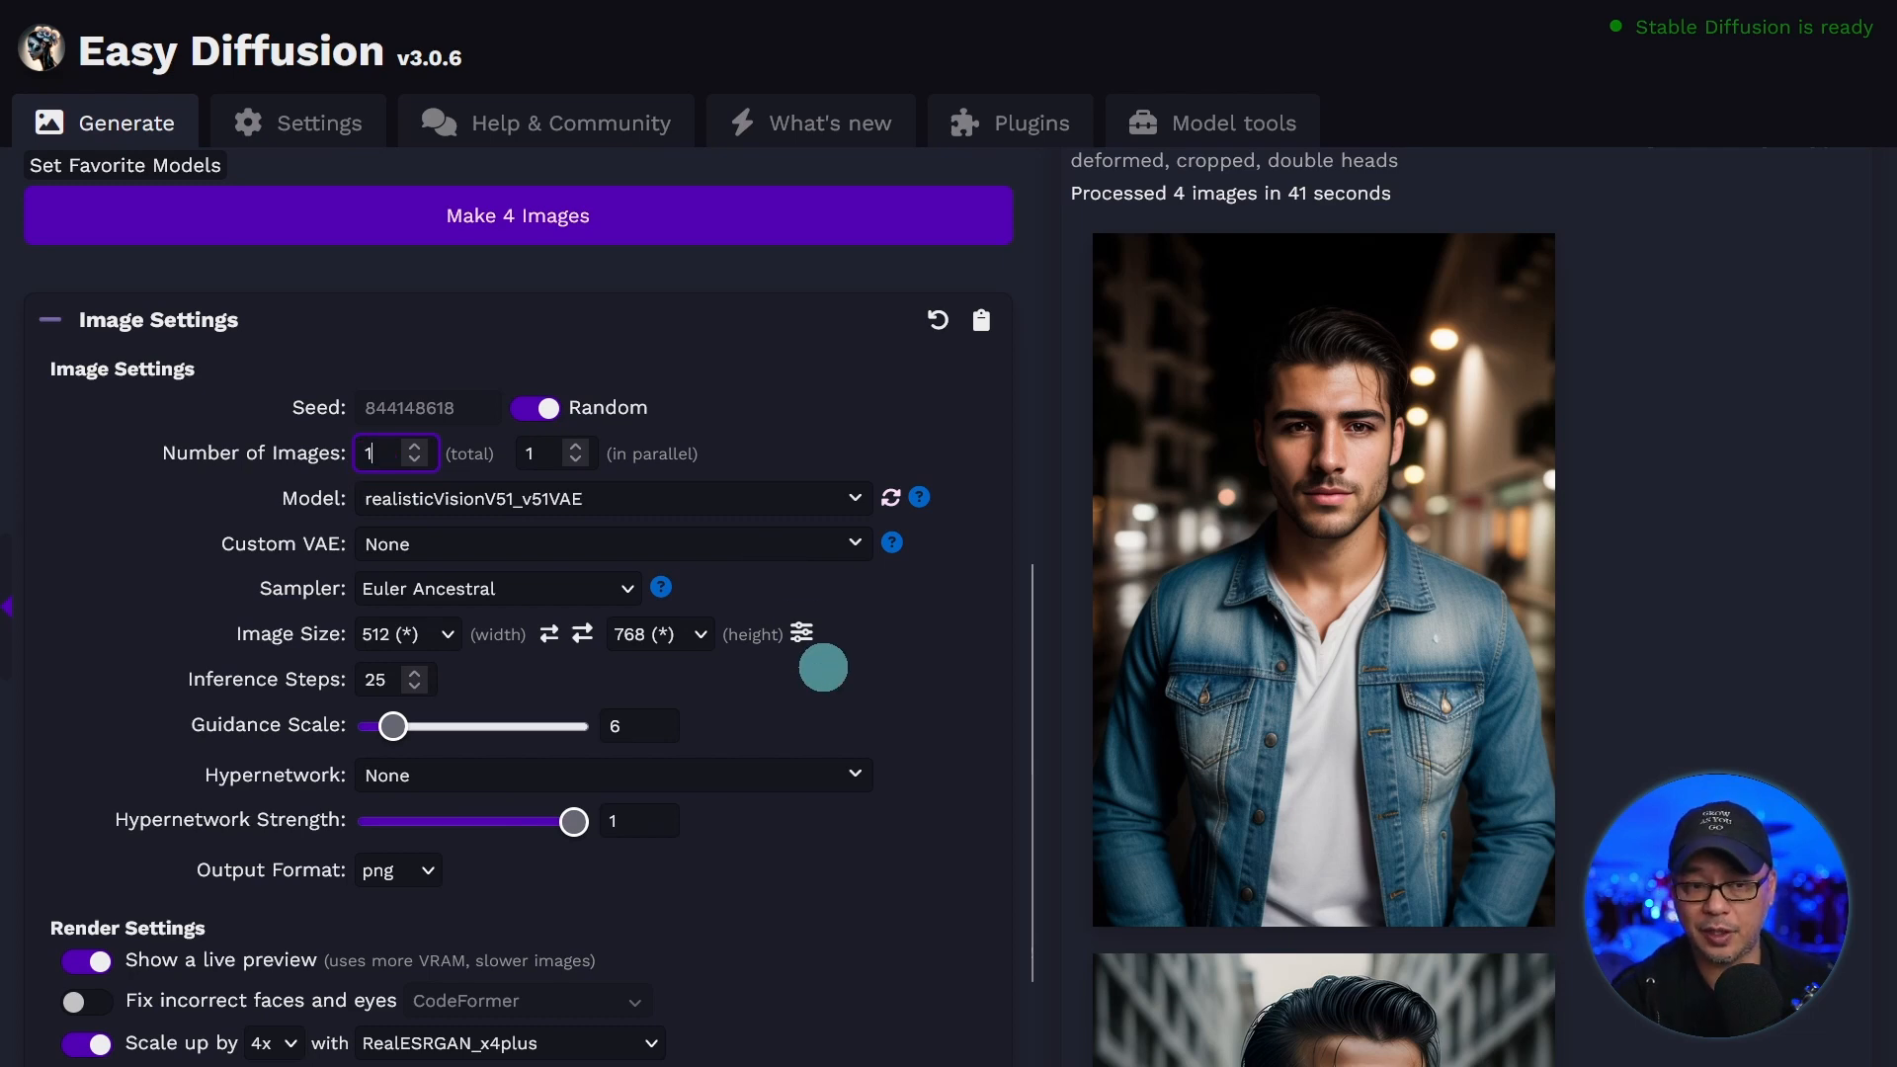
scroll(534, 504, up, 6)
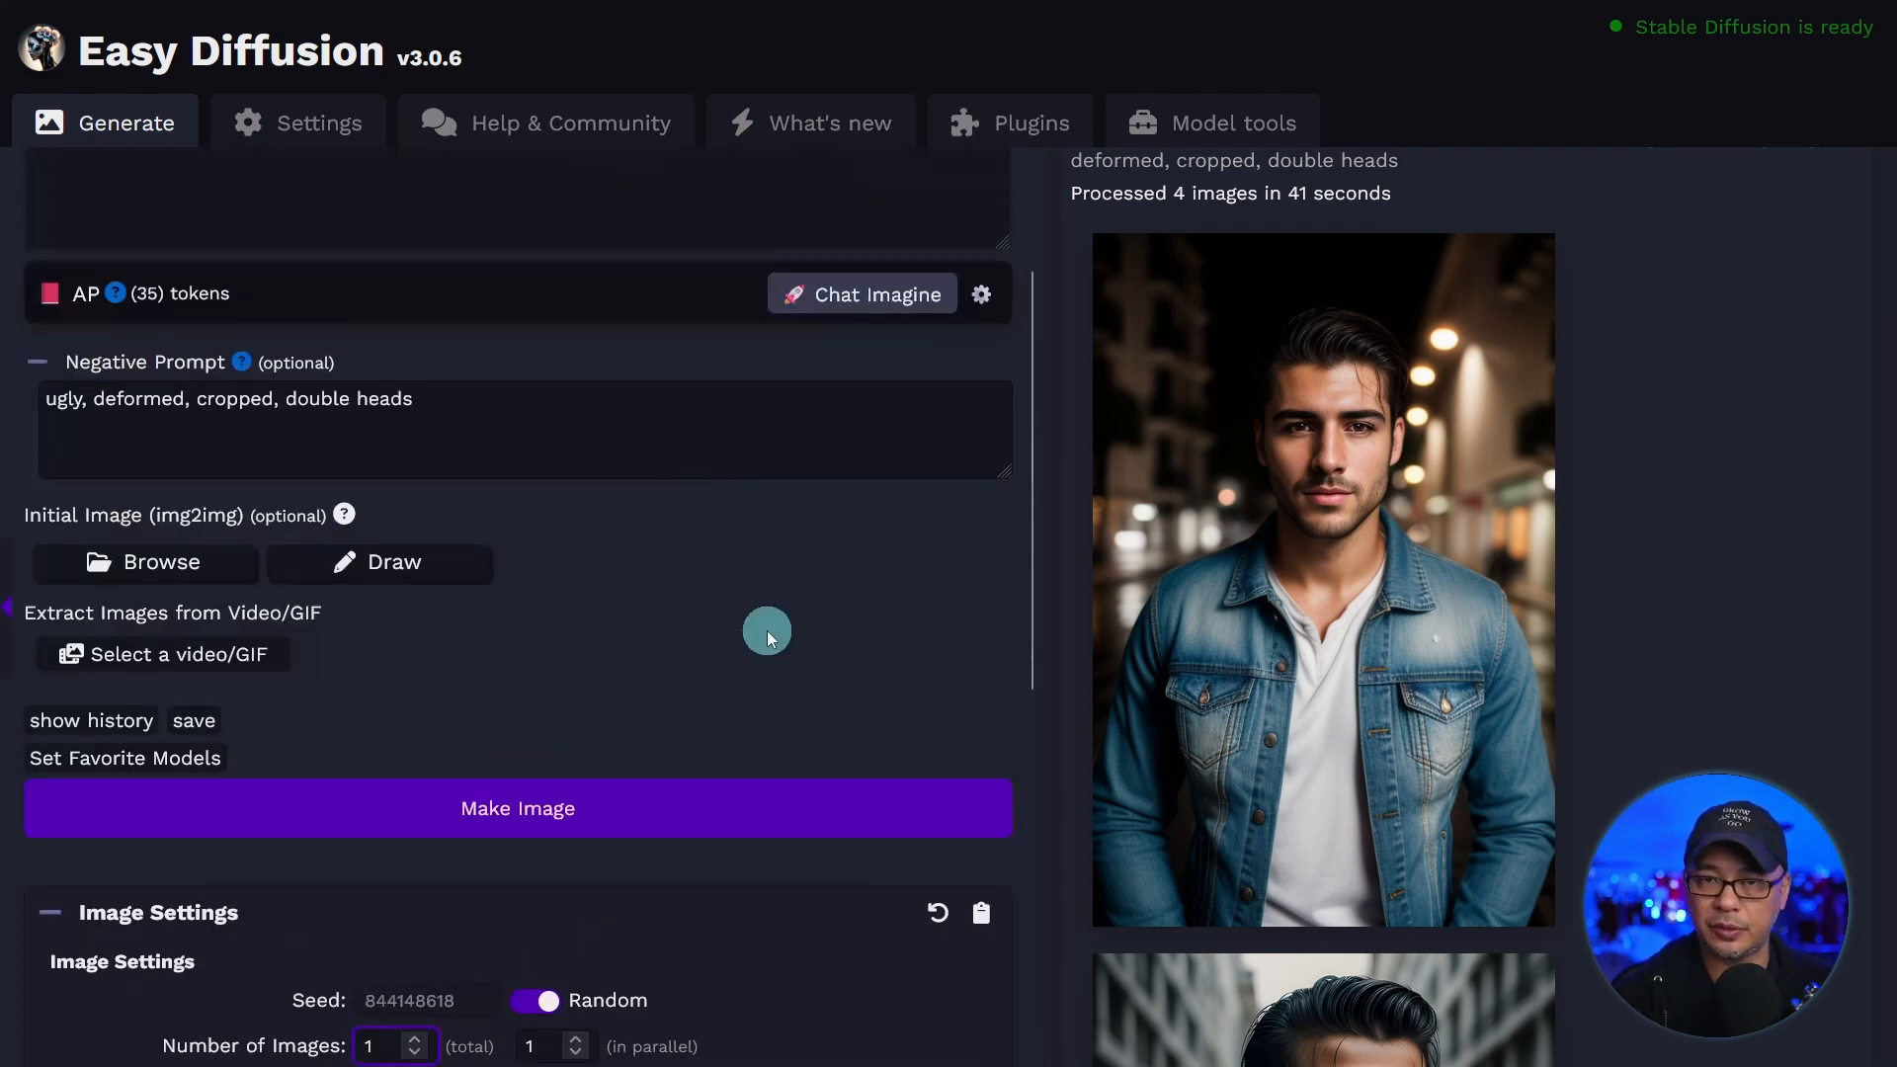
click(641, 796)
key(ctrl+minus)
key(ctrl+minus)
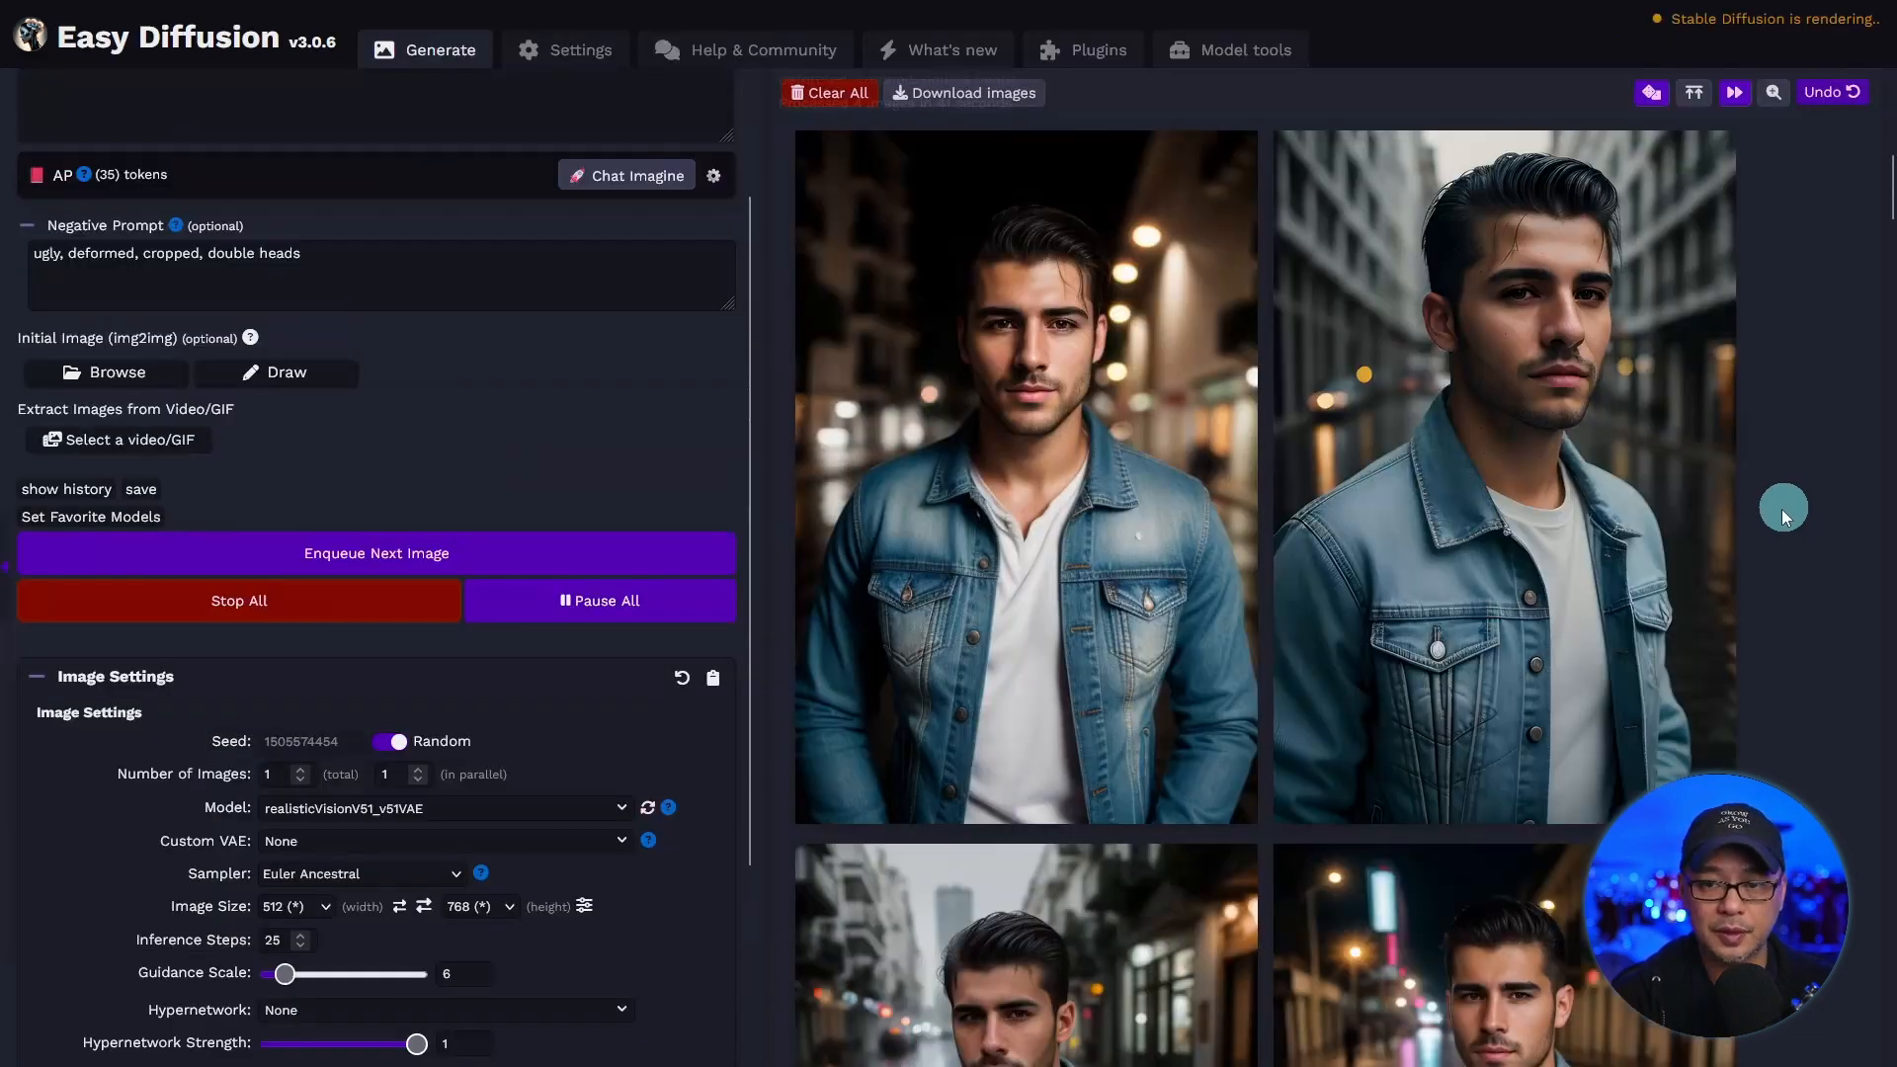
Open the original and upscaled versions of the new portrait in separate browser tabs and view the original 512 × 768 image.
mouse_move(1452, 458)
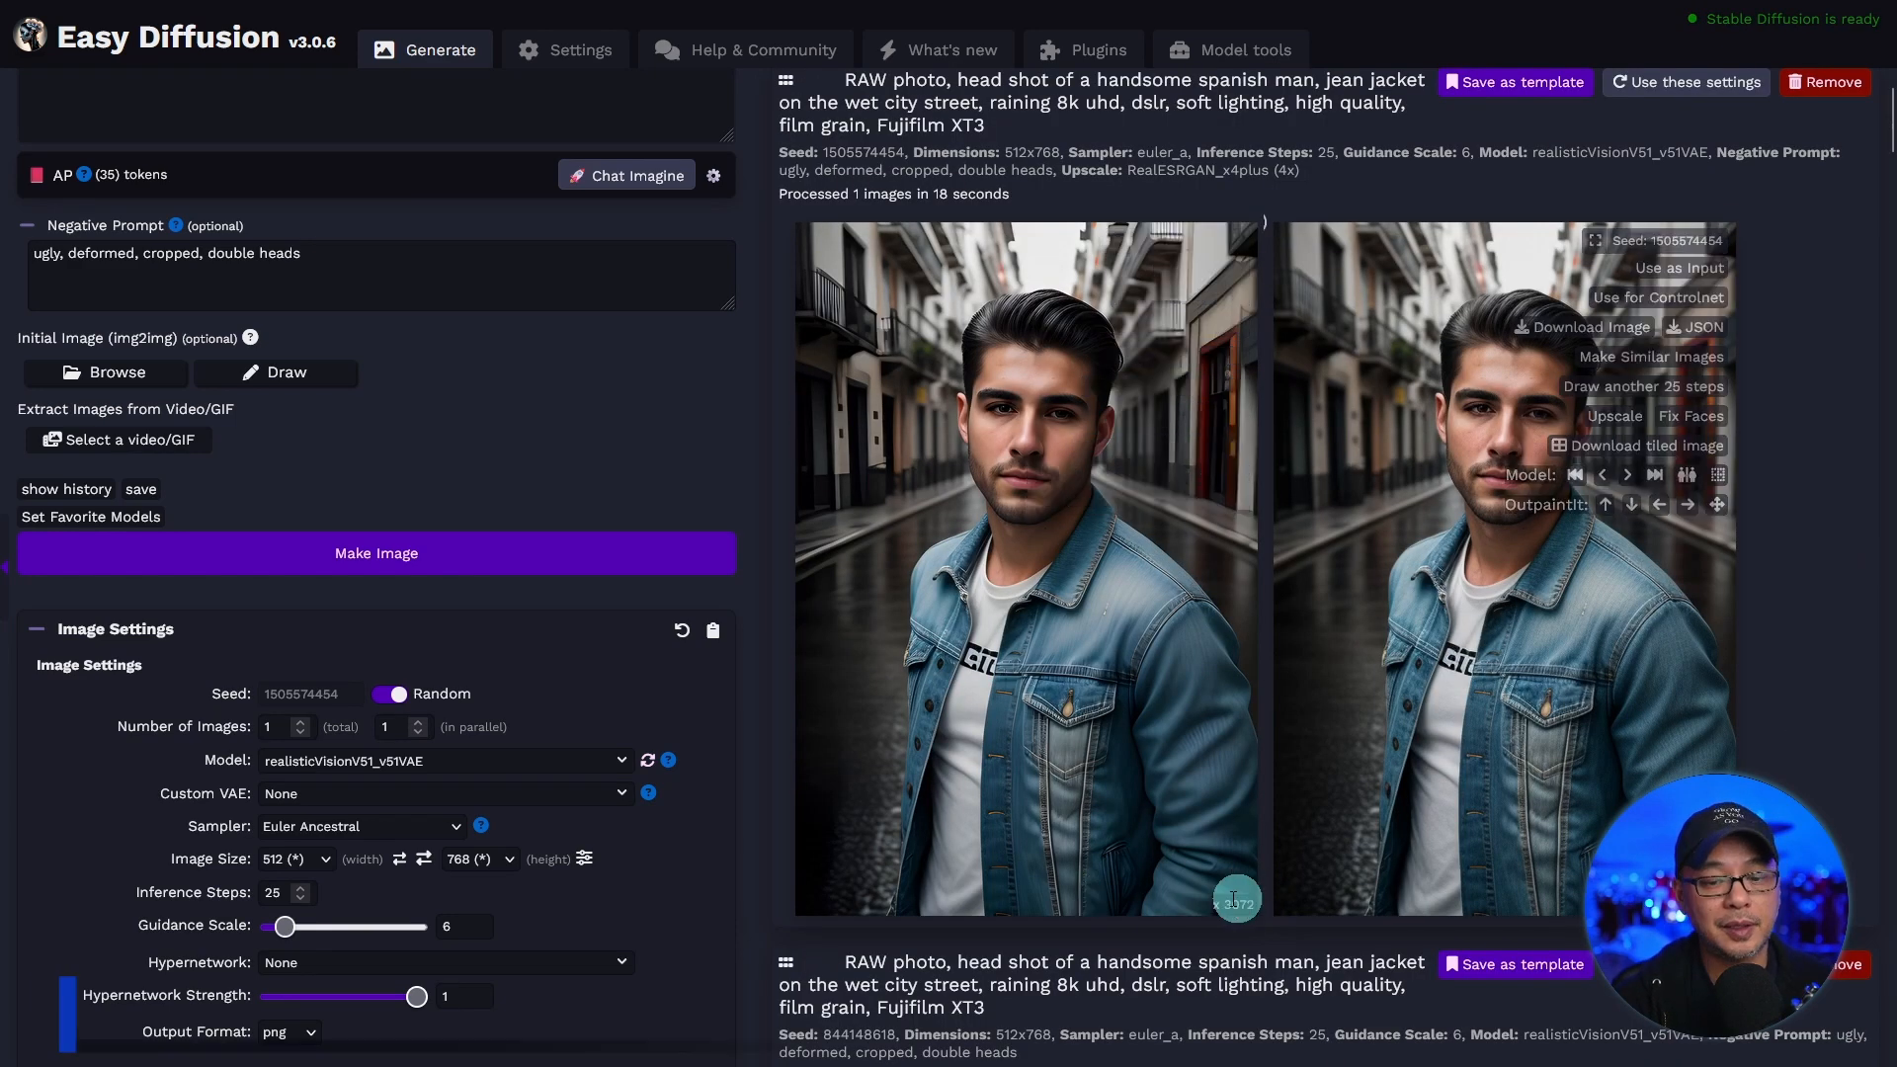
mouse_move(1166, 911)
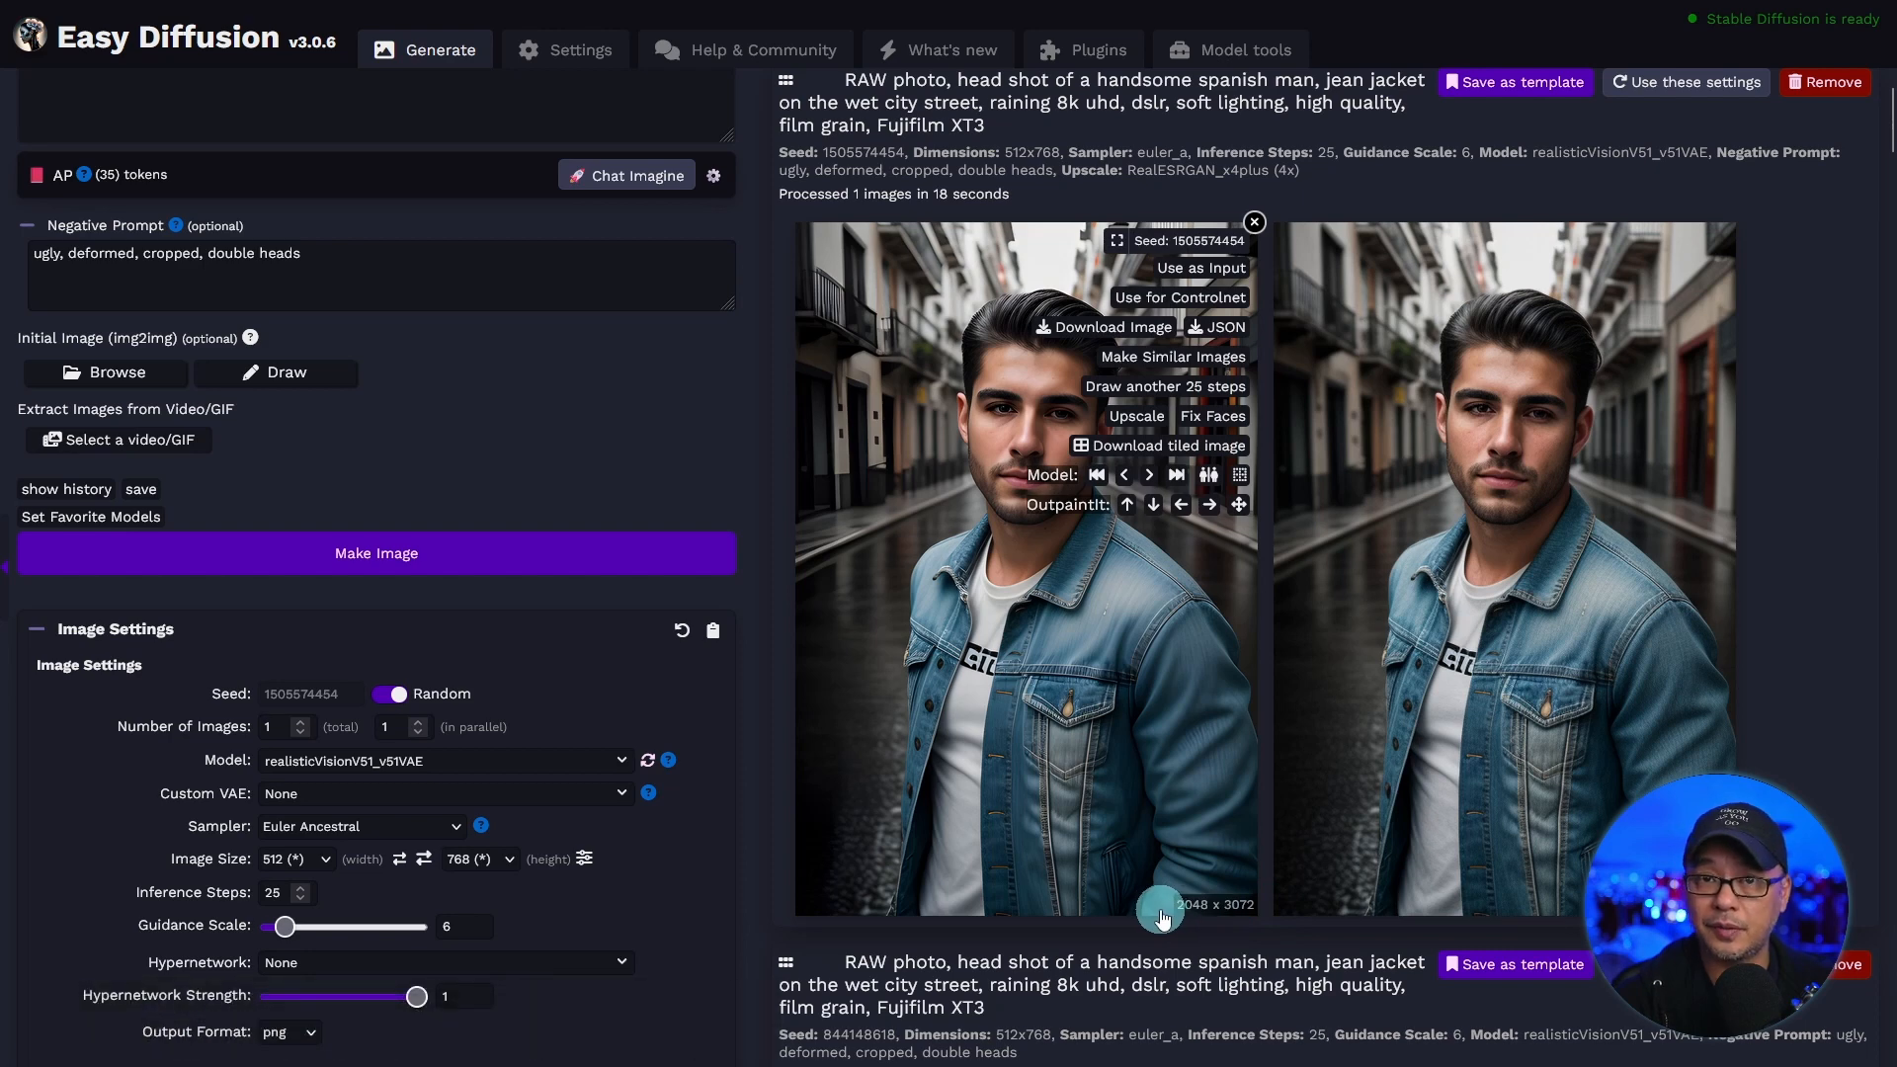
right_click(1128, 910)
click(1186, 653)
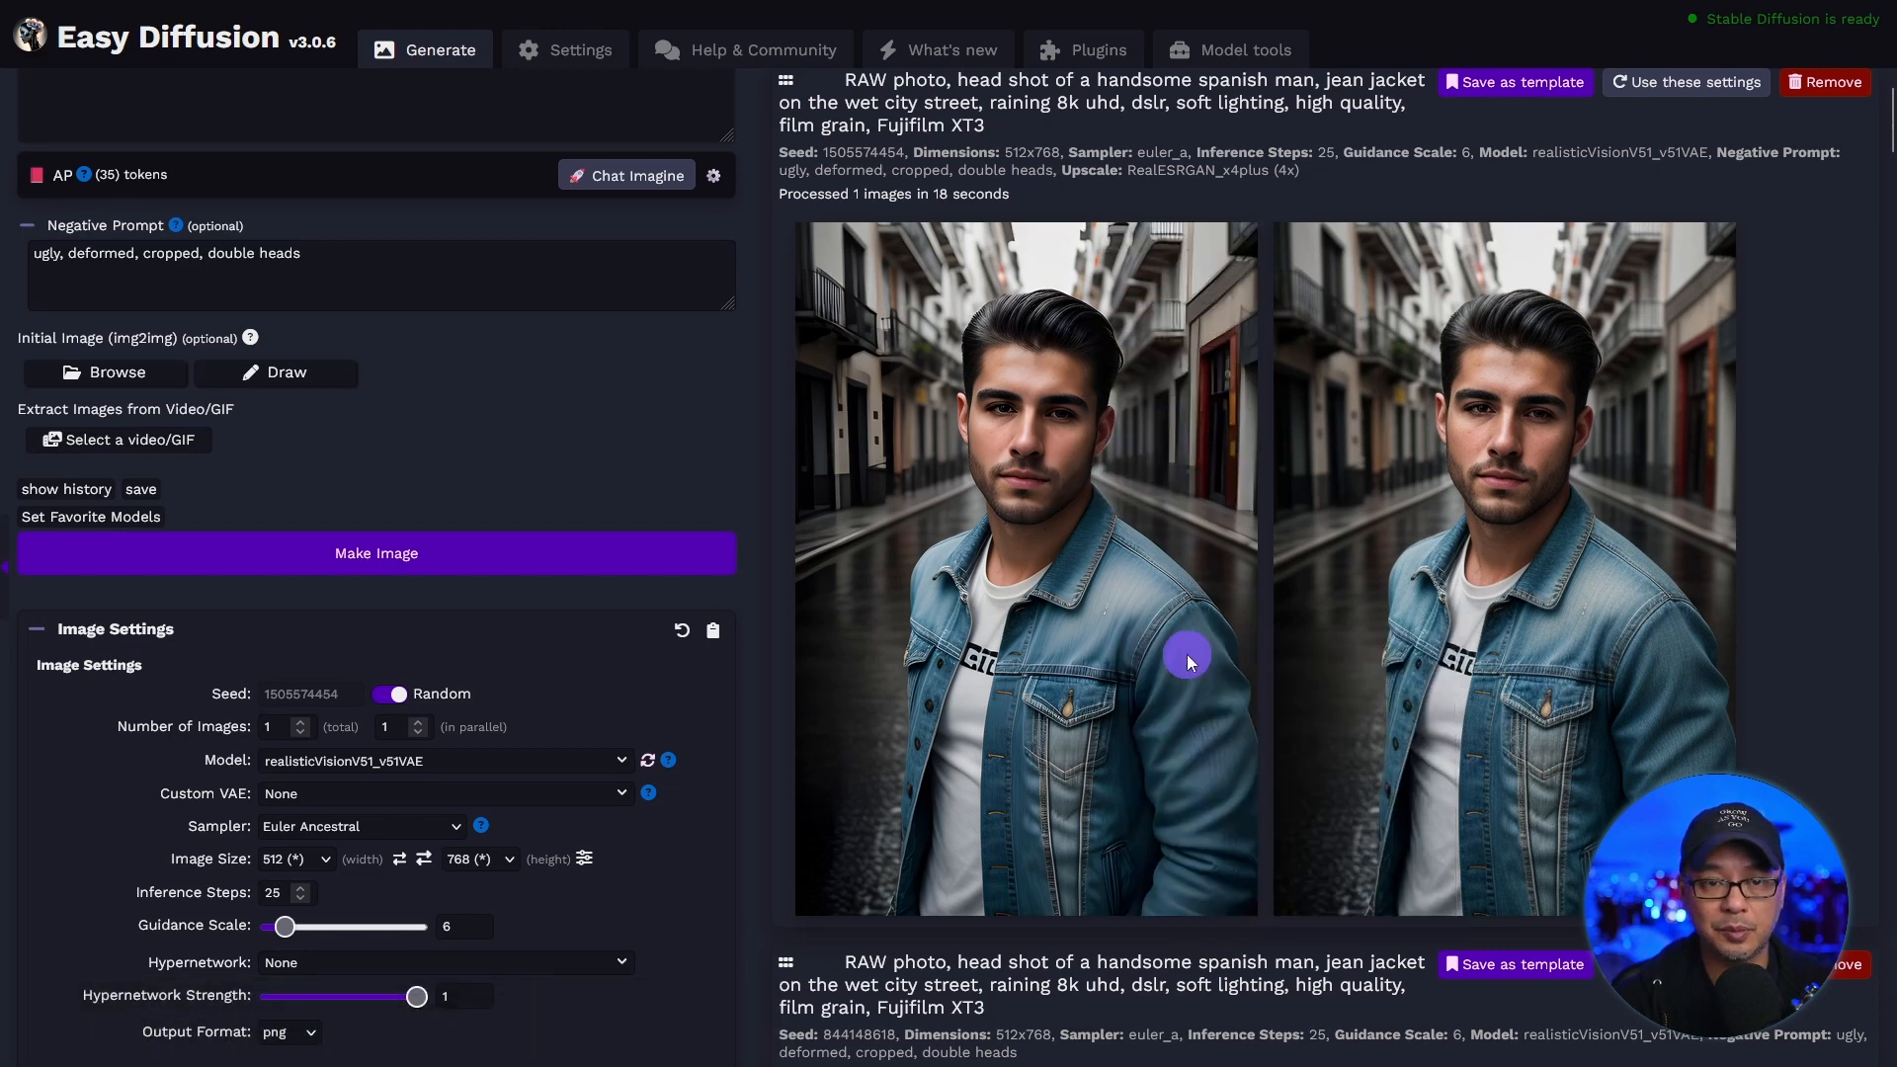
key(ctrl+Tab)
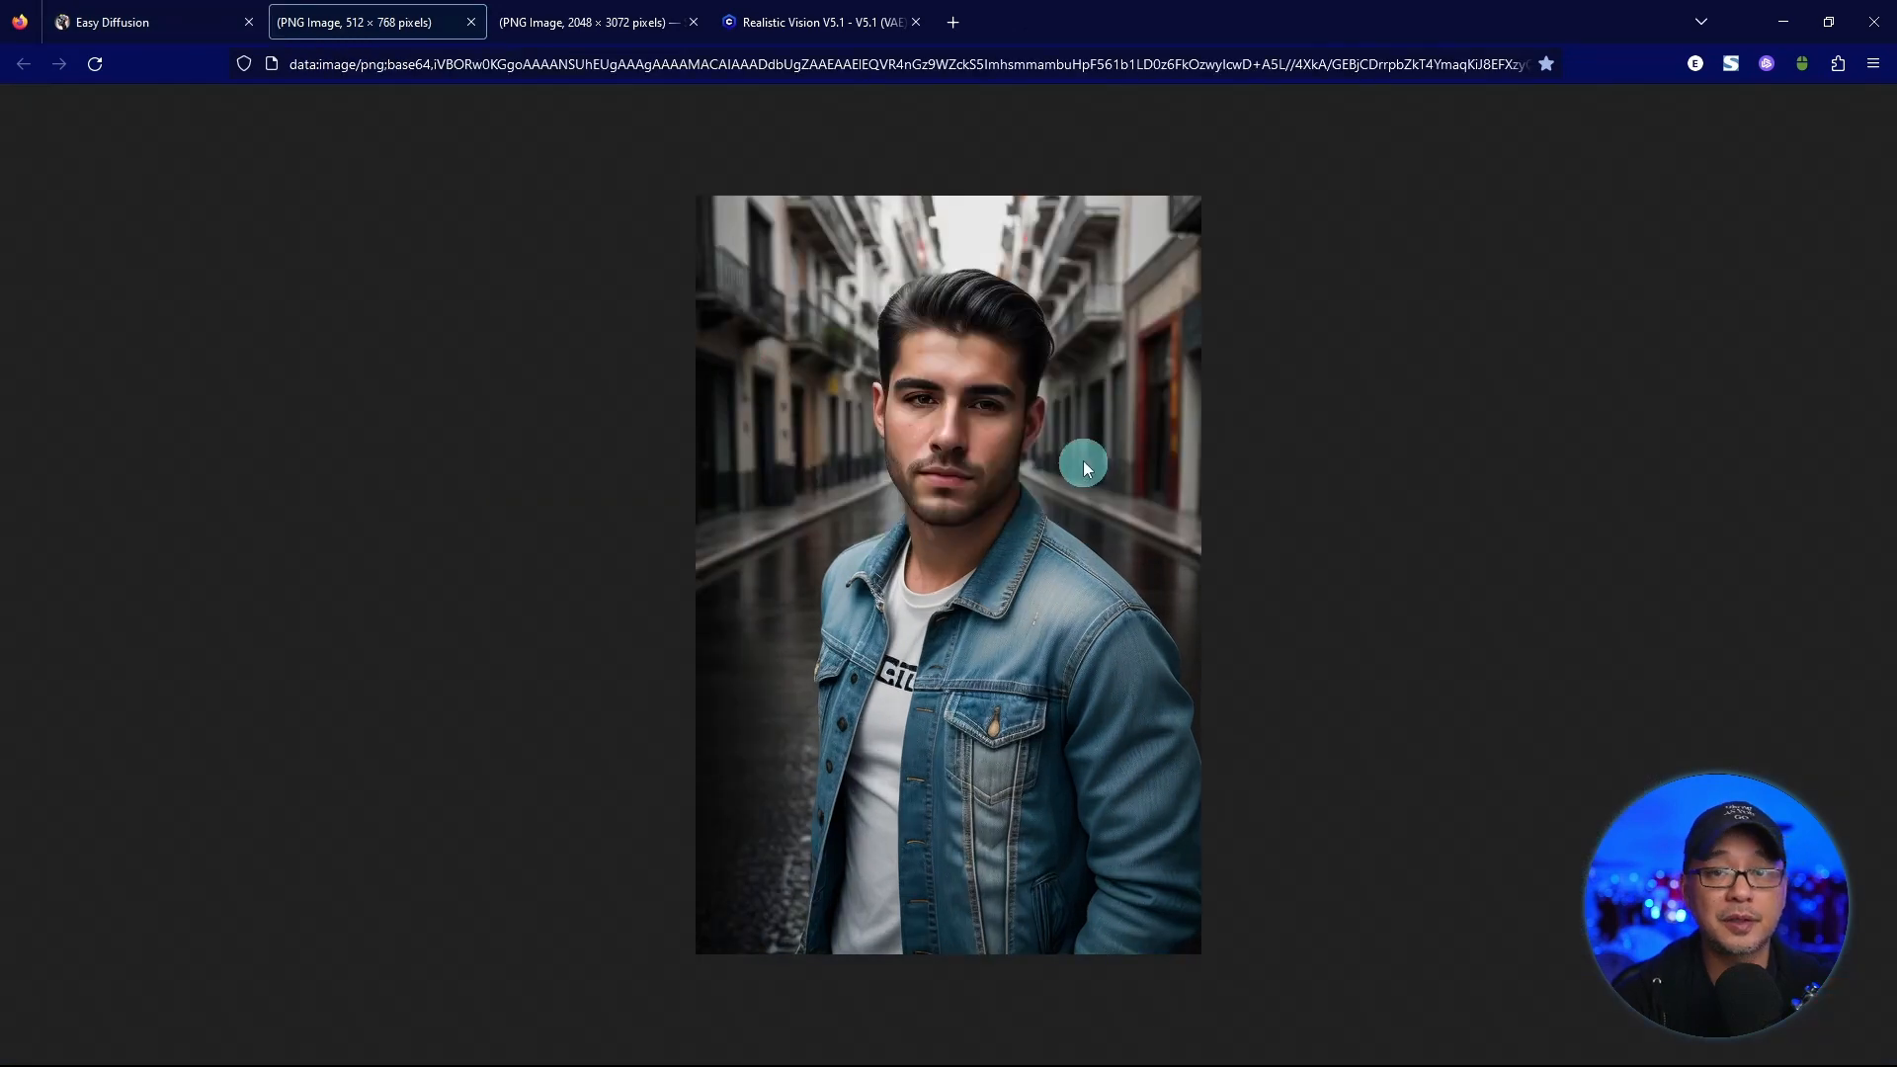
View the upscaled 2048 × 3072 portrait at full size and inspect the detail of the face and denim jacket.
click(581, 22)
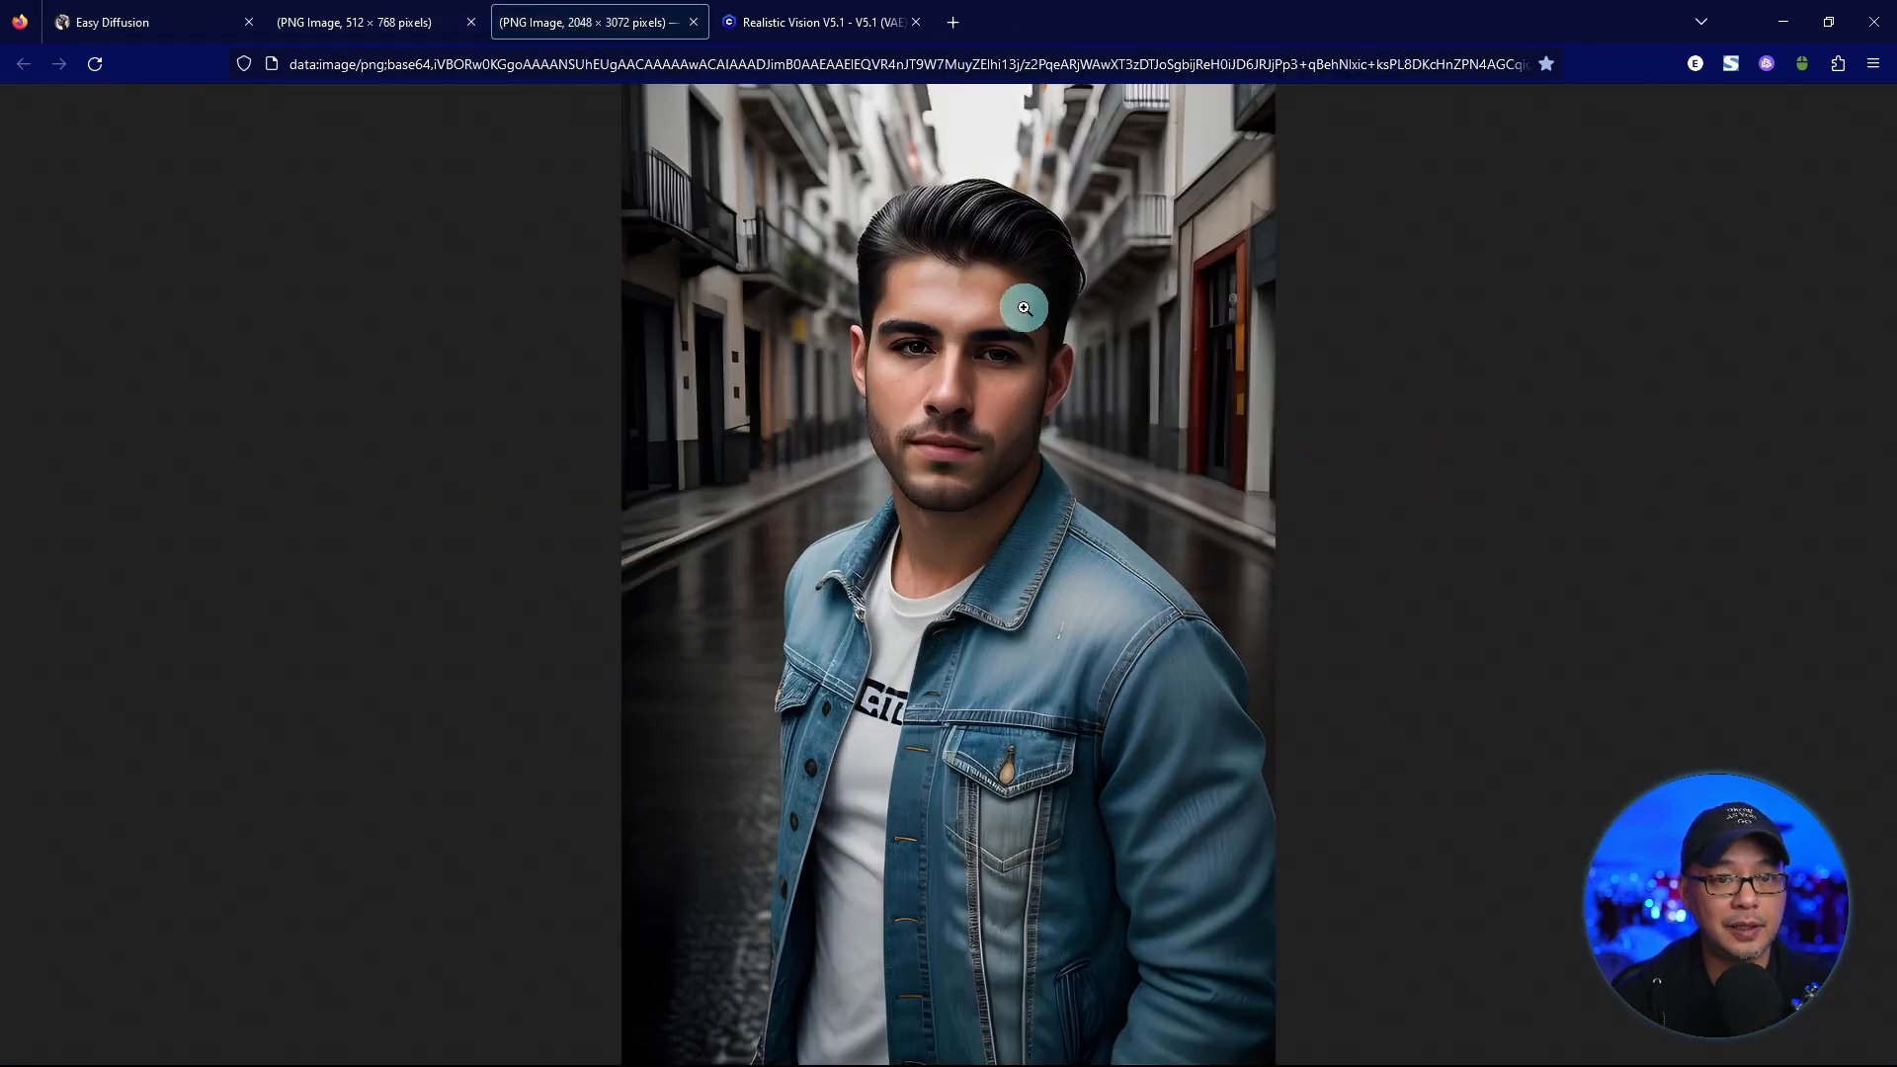
click(1081, 356)
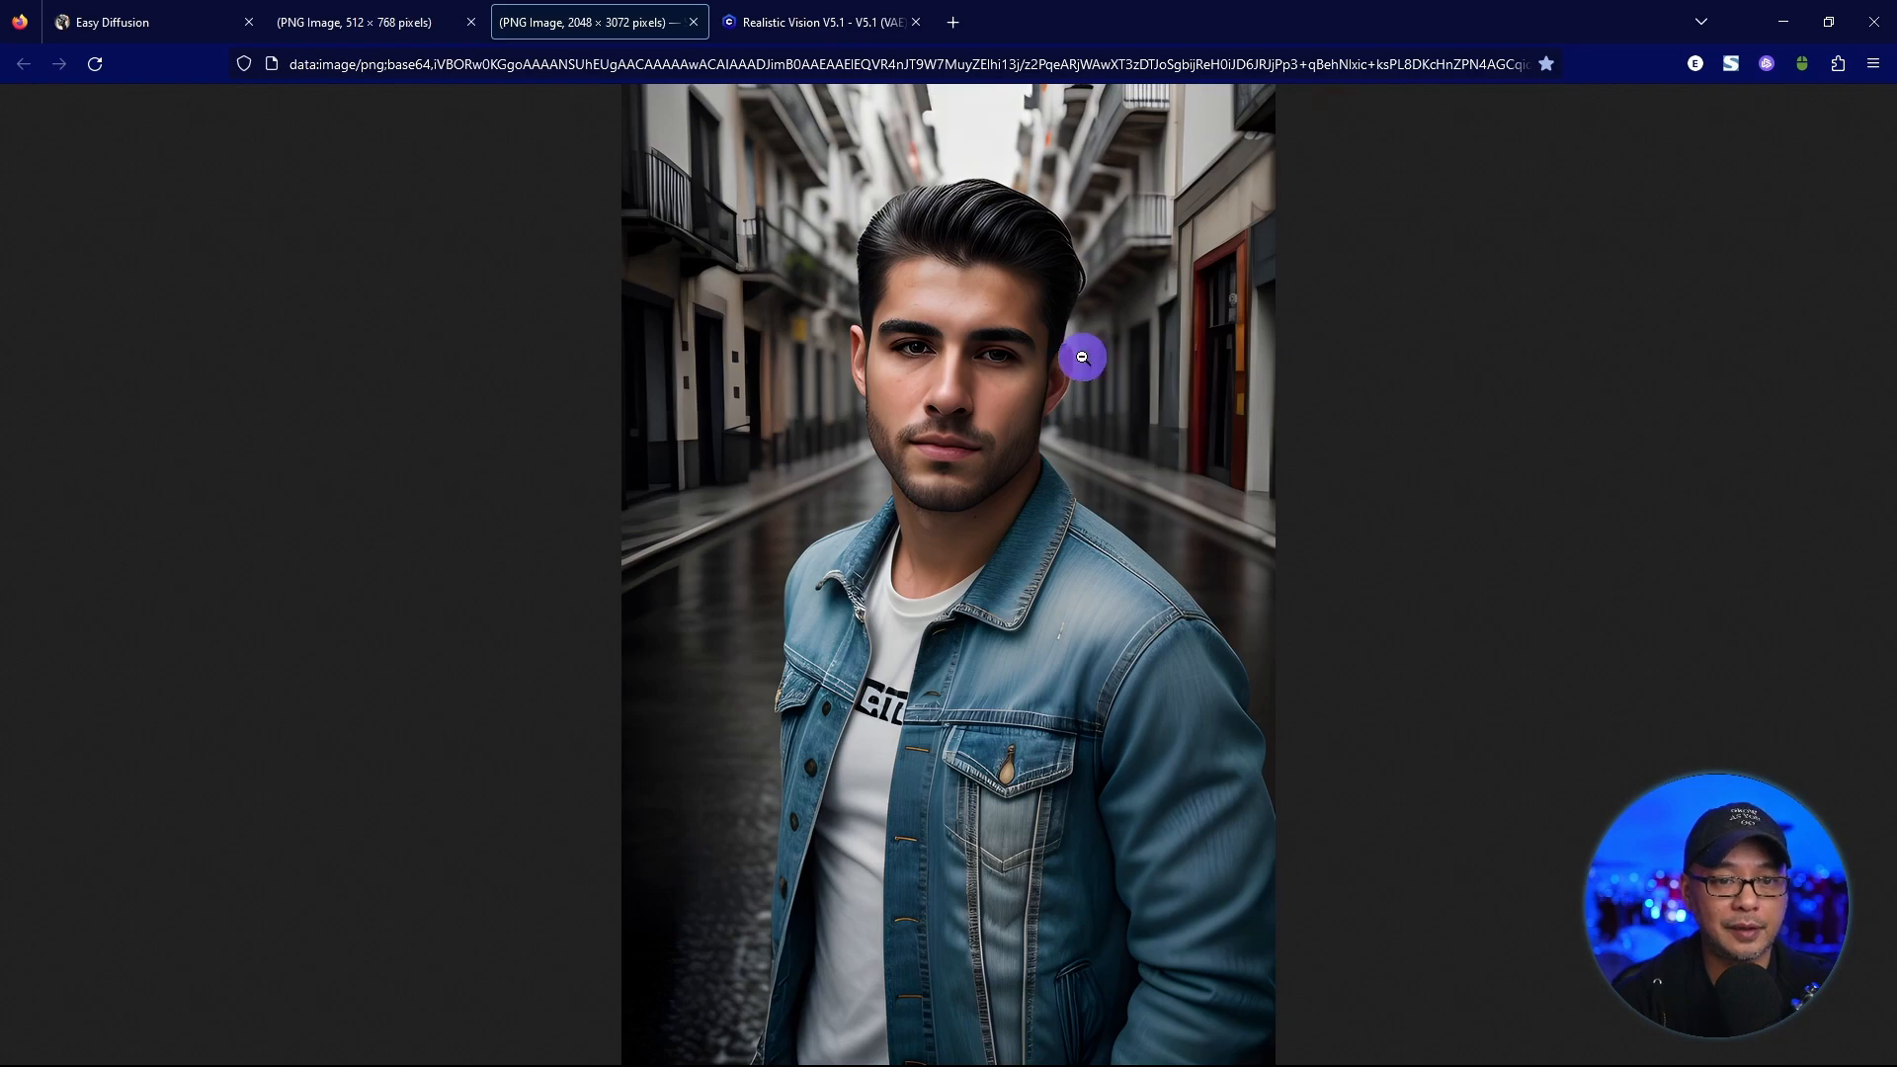
scroll(1250, 465, down, 15)
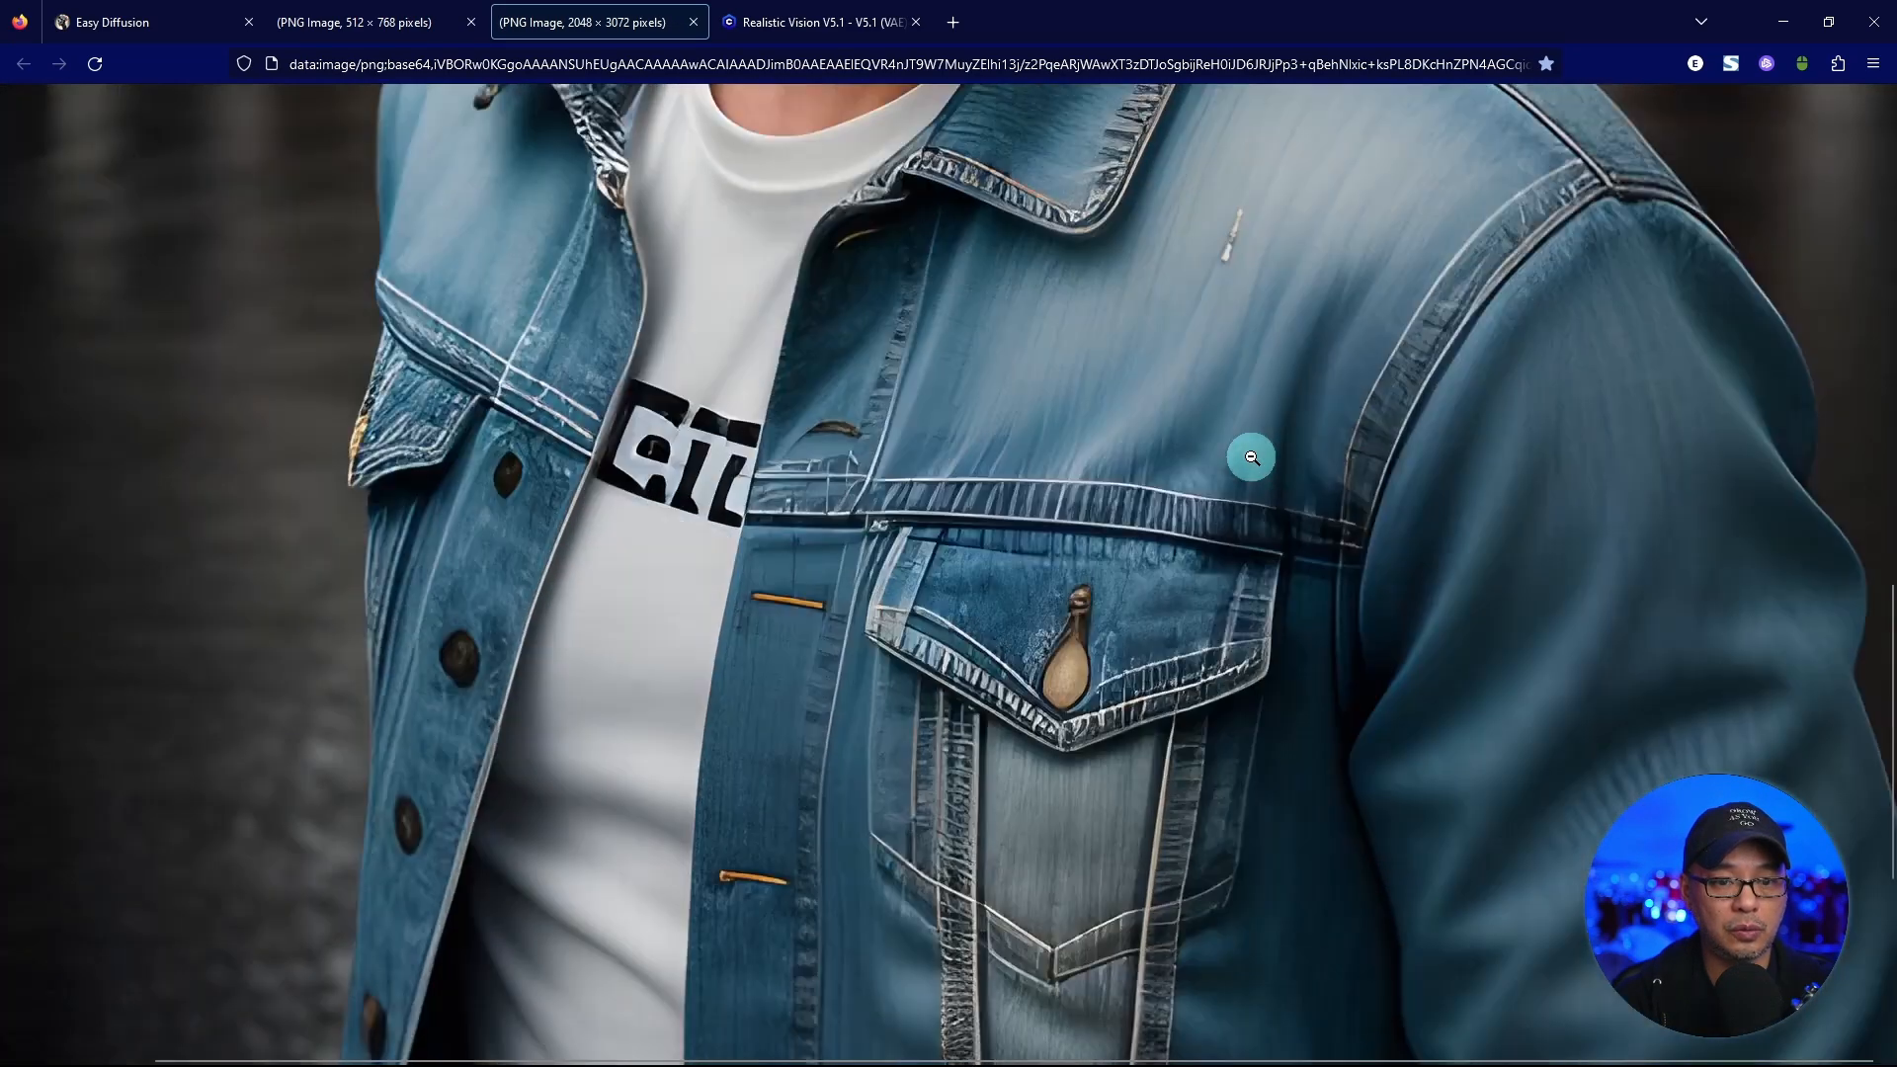